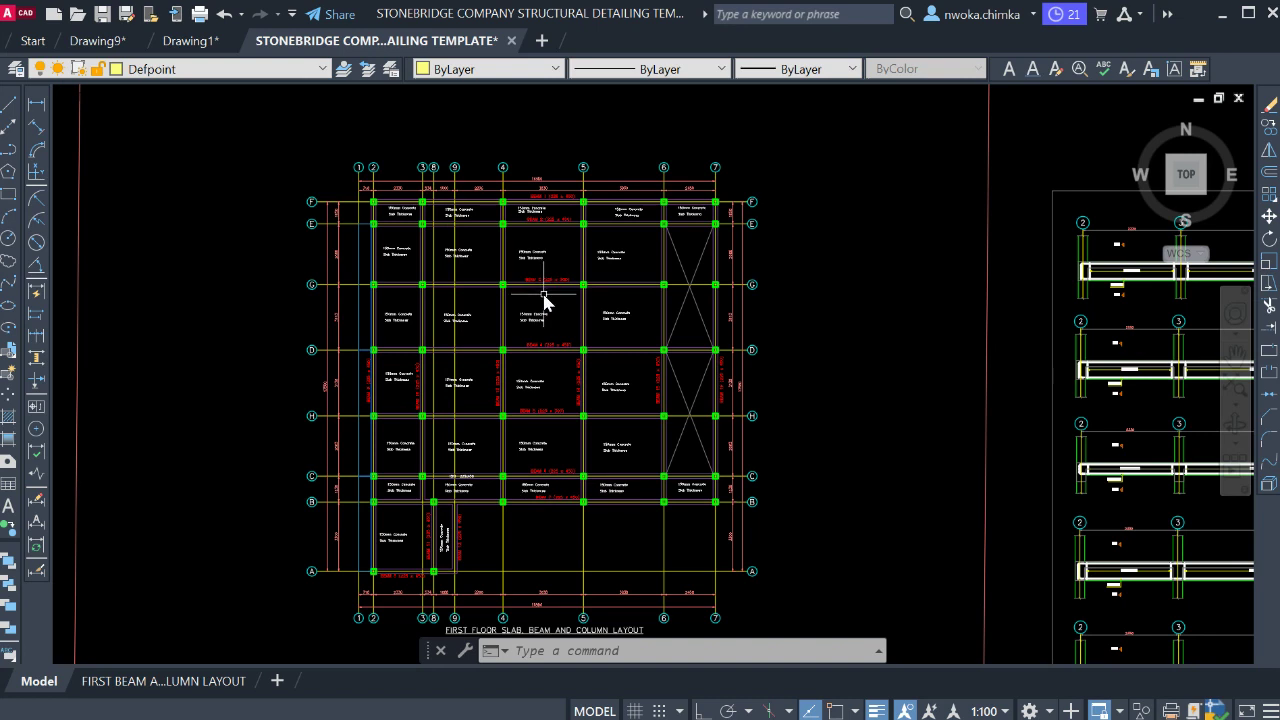
Compare the first floor slab, beam and column plan in model space with its titled sheet in the FIRST BEAM AND COLUMN LAYOUT
left_click(181, 682)
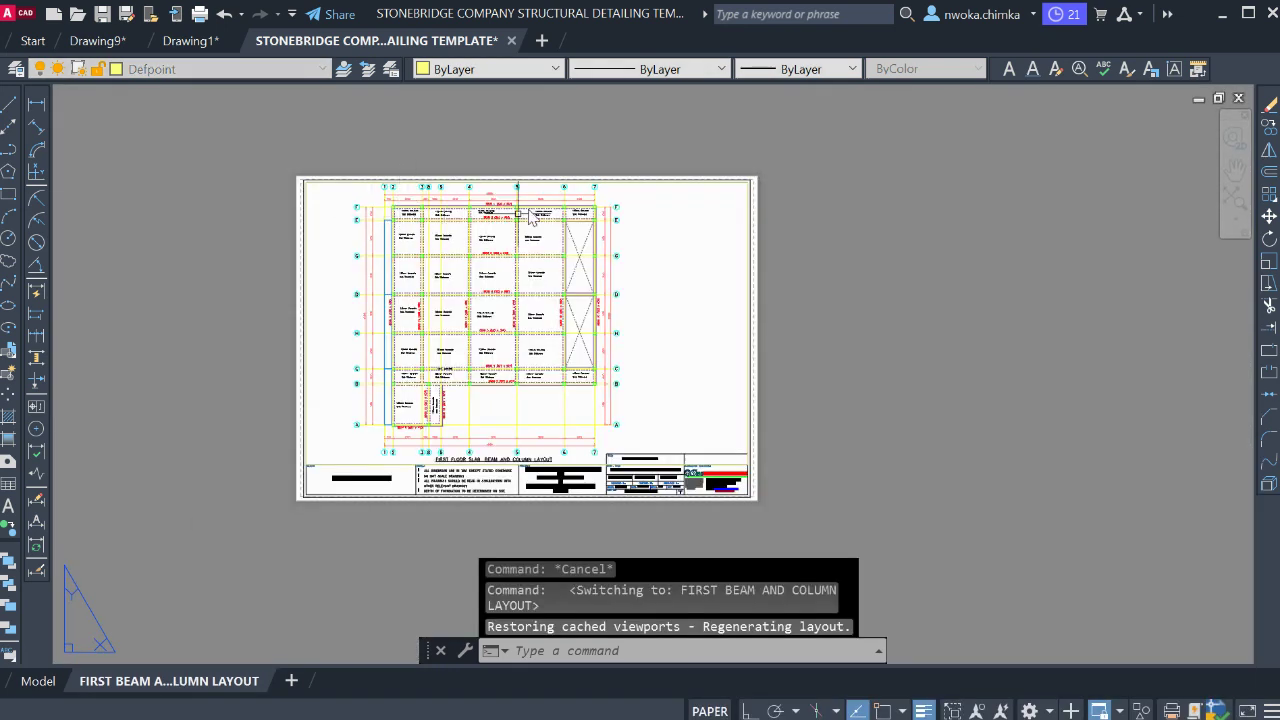
scroll(417, 250, "up", 2)
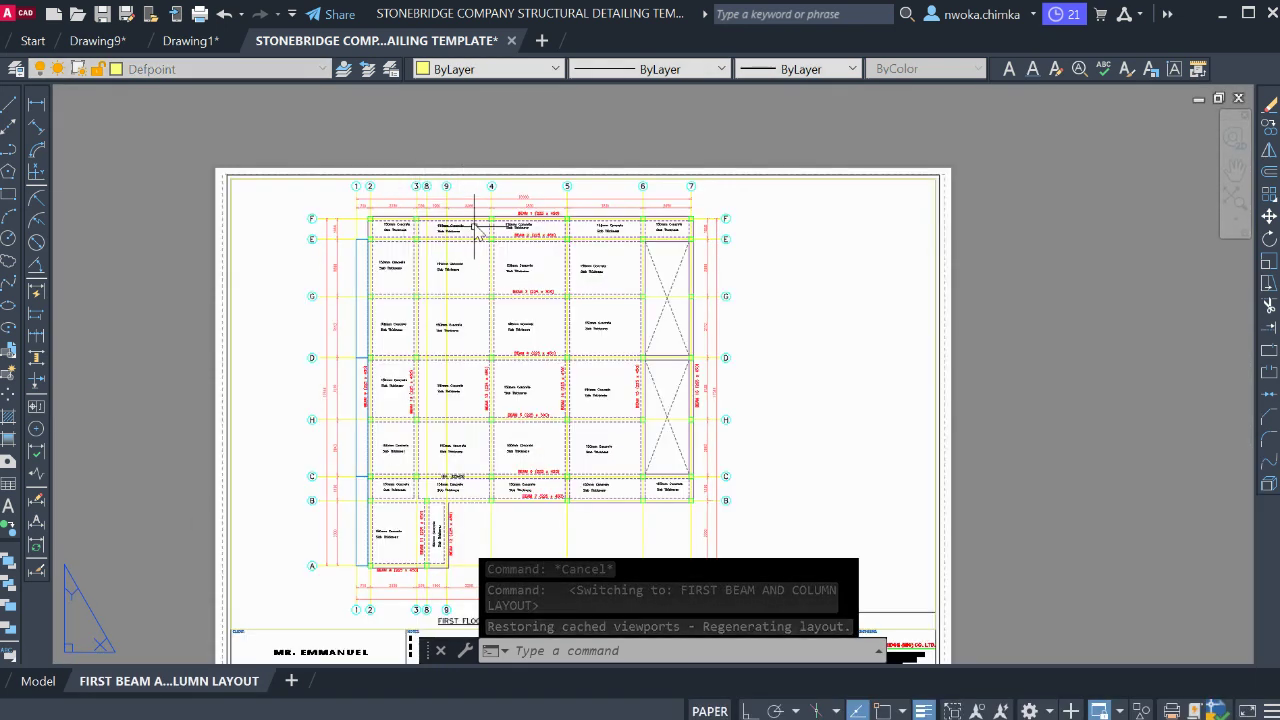
left_click(40, 681)
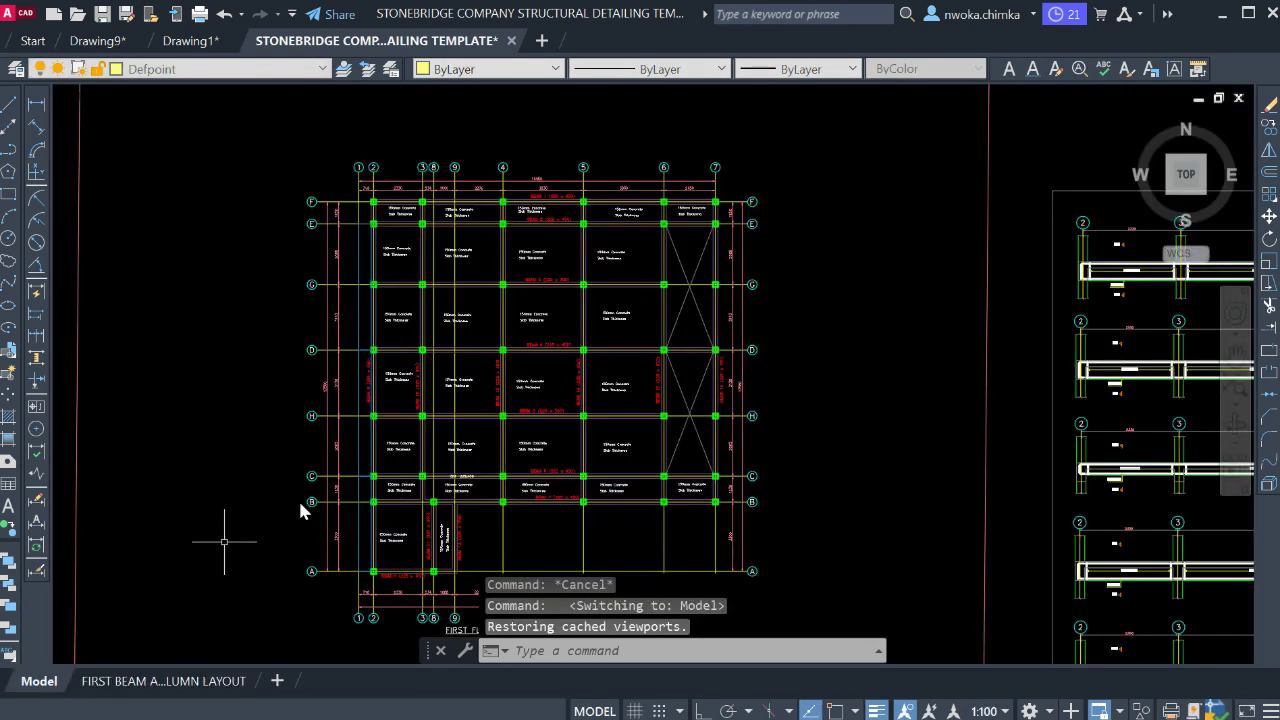
scroll(457, 451, "up", 2)
scroll(650, 486, "down", 1)
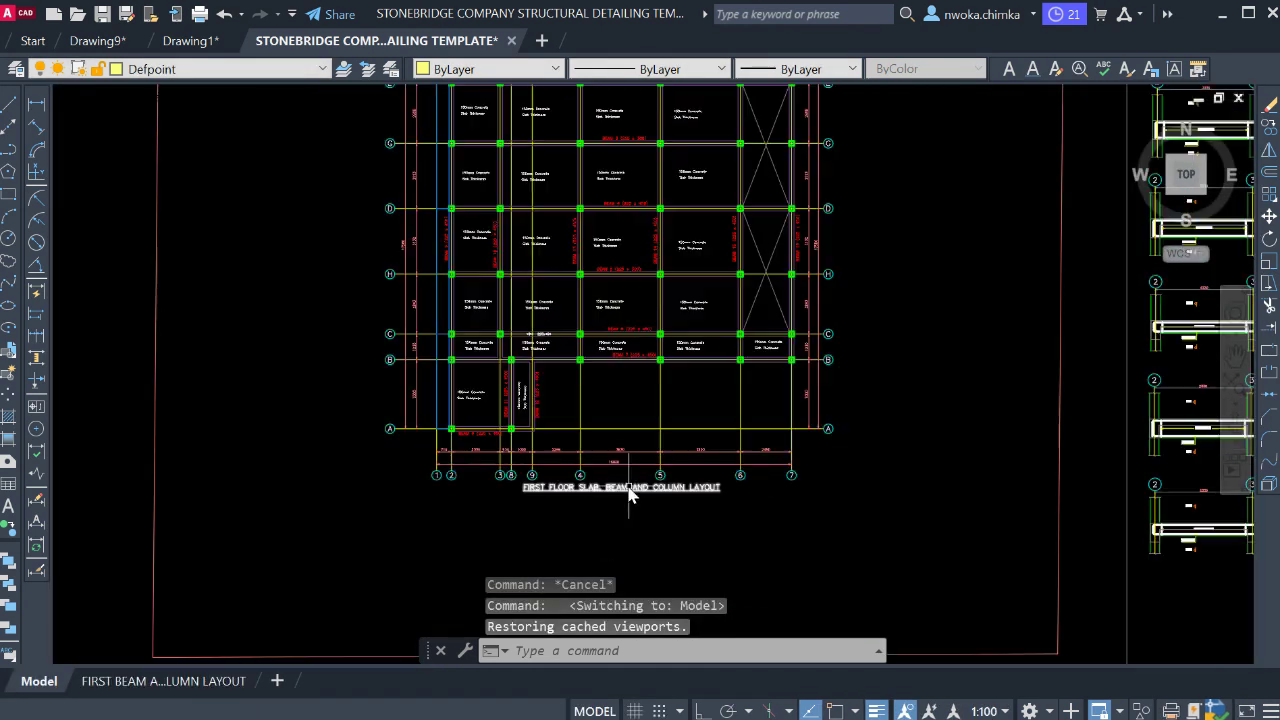
scroll(660, 488, "up", 1)
scroll(600, 495, "down", 3)
left_click(163, 681)
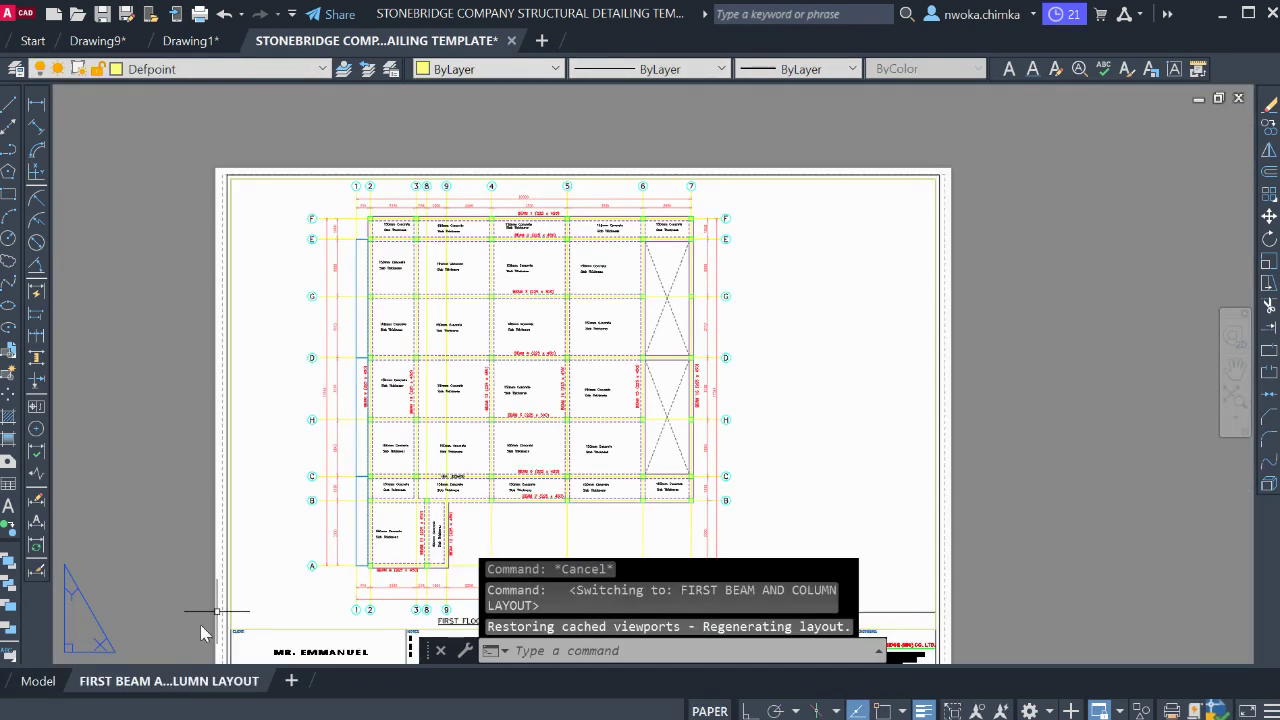
scroll(470, 290, "down", 3)
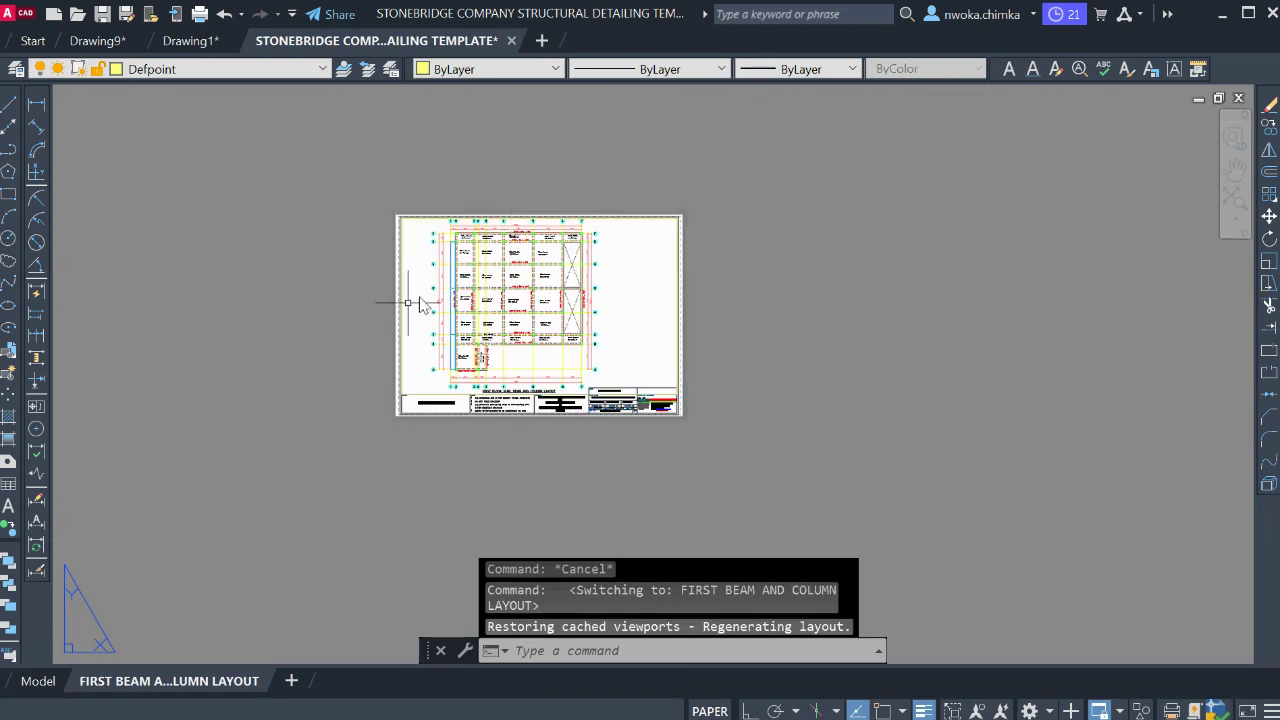
Examine the framed beam detail drawings beside the first floor plan in model space
left_click(38, 681)
scroll(337, 437, "down", 3)
middle_click_drag(665, 418, 440, 345)
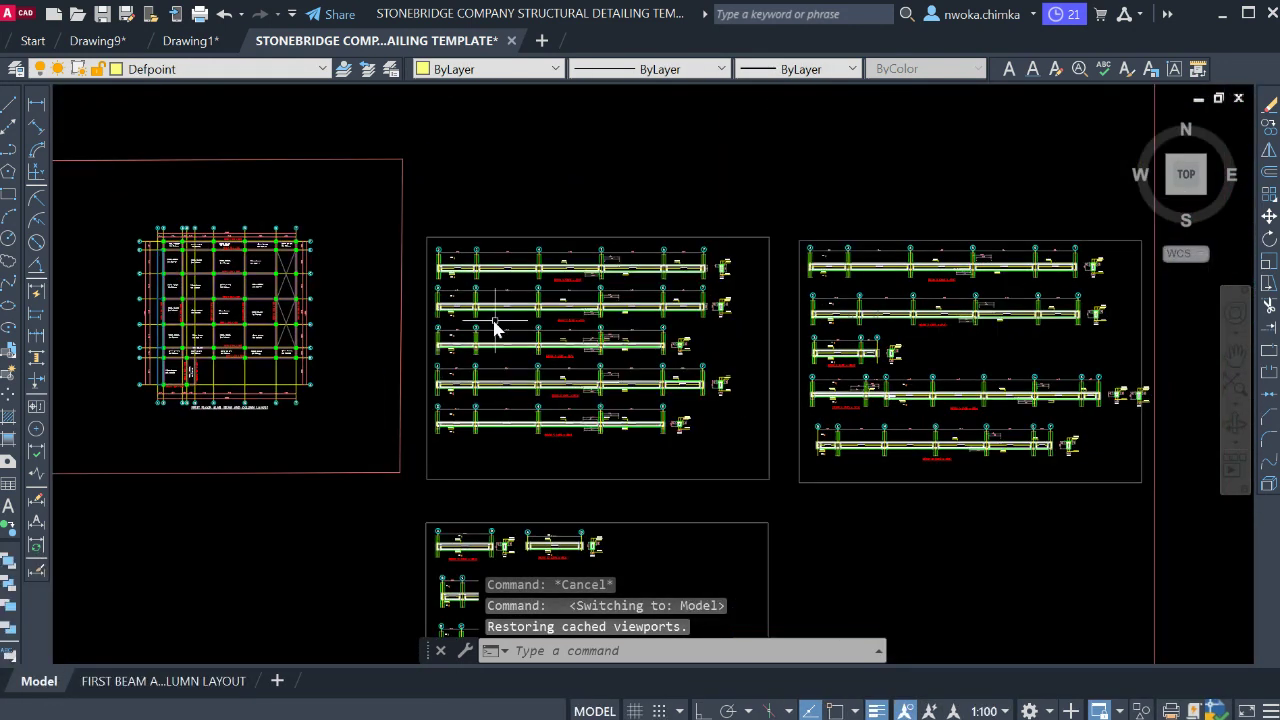
scroll(608, 309, "up", 2)
scroll(560, 295, "down", 2)
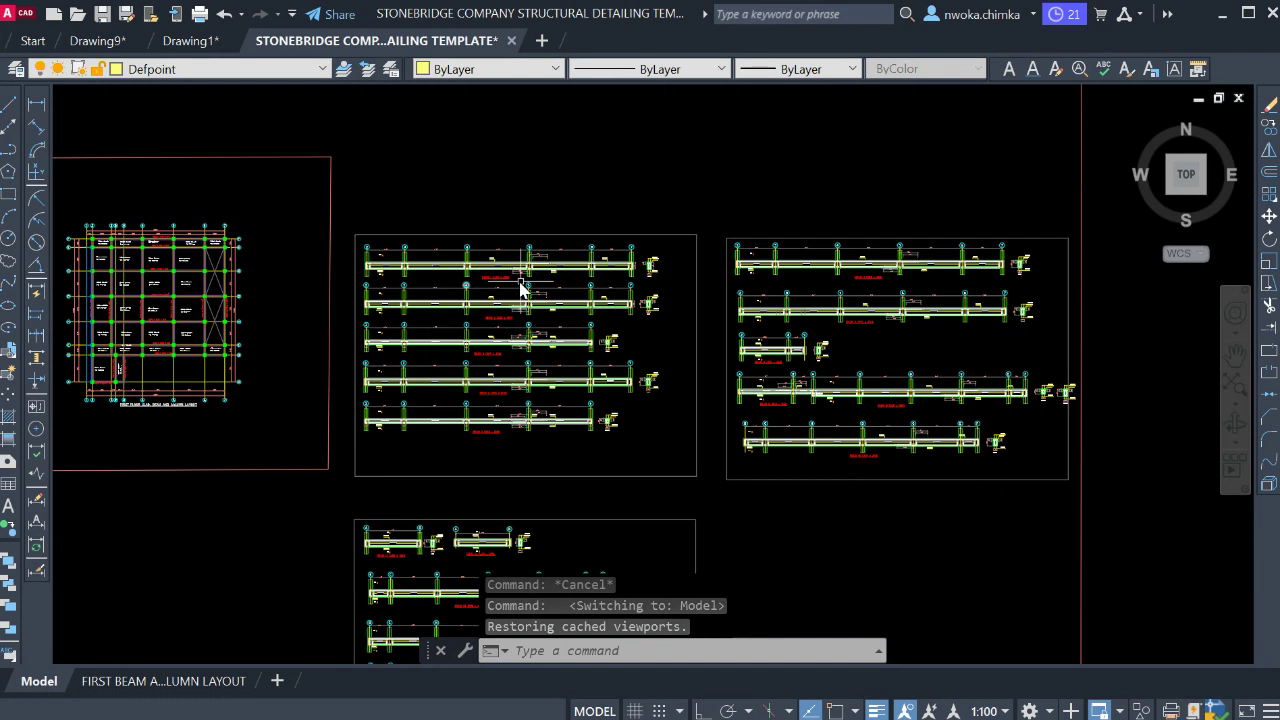
scroll(429, 286, "up", 3)
scroll(343, 280, "down", 3)
scroll(260, 250, "up", 4)
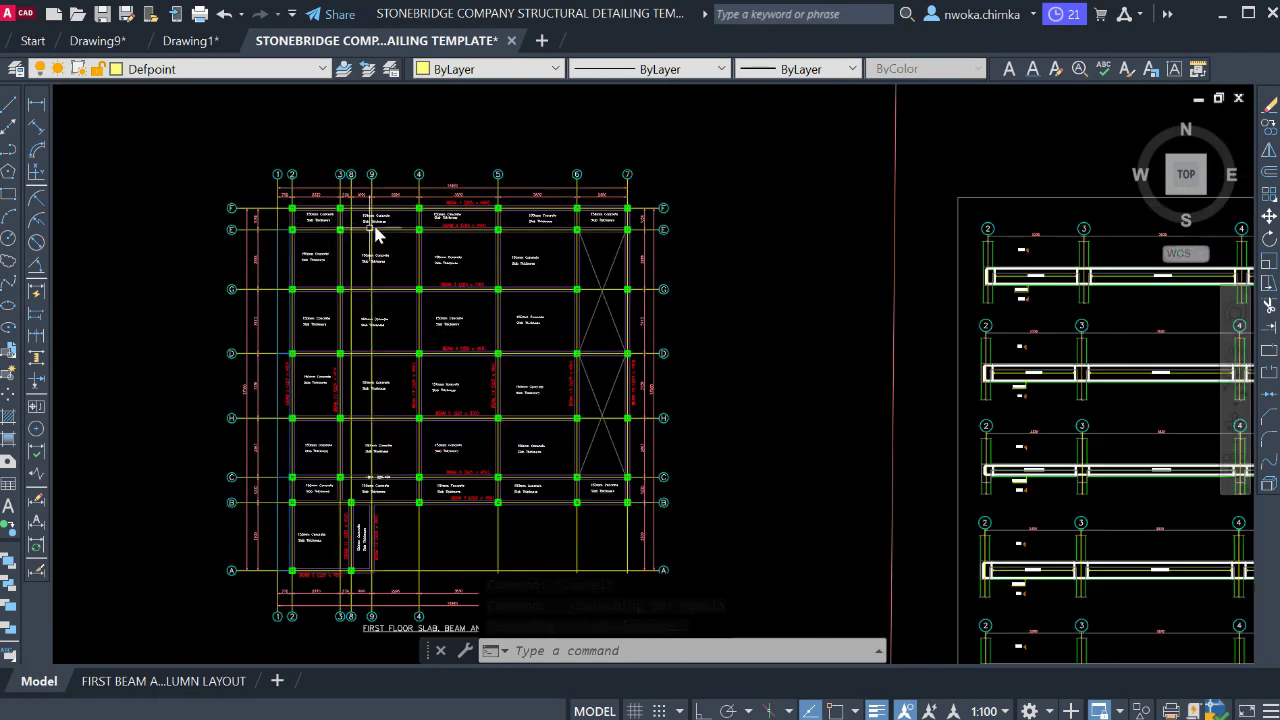
scroll(380, 420, "down", 2)
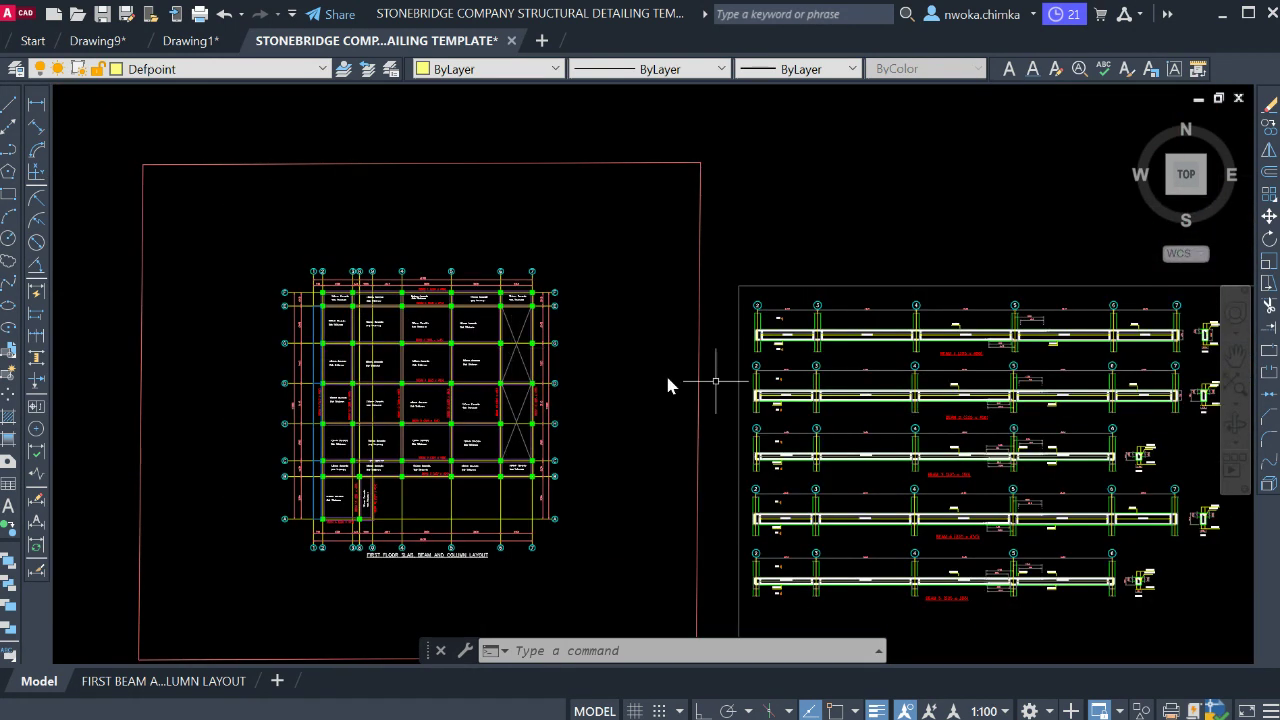
middle_click_drag(686, 380, 414, 266)
scroll(473, 283, "up", 2)
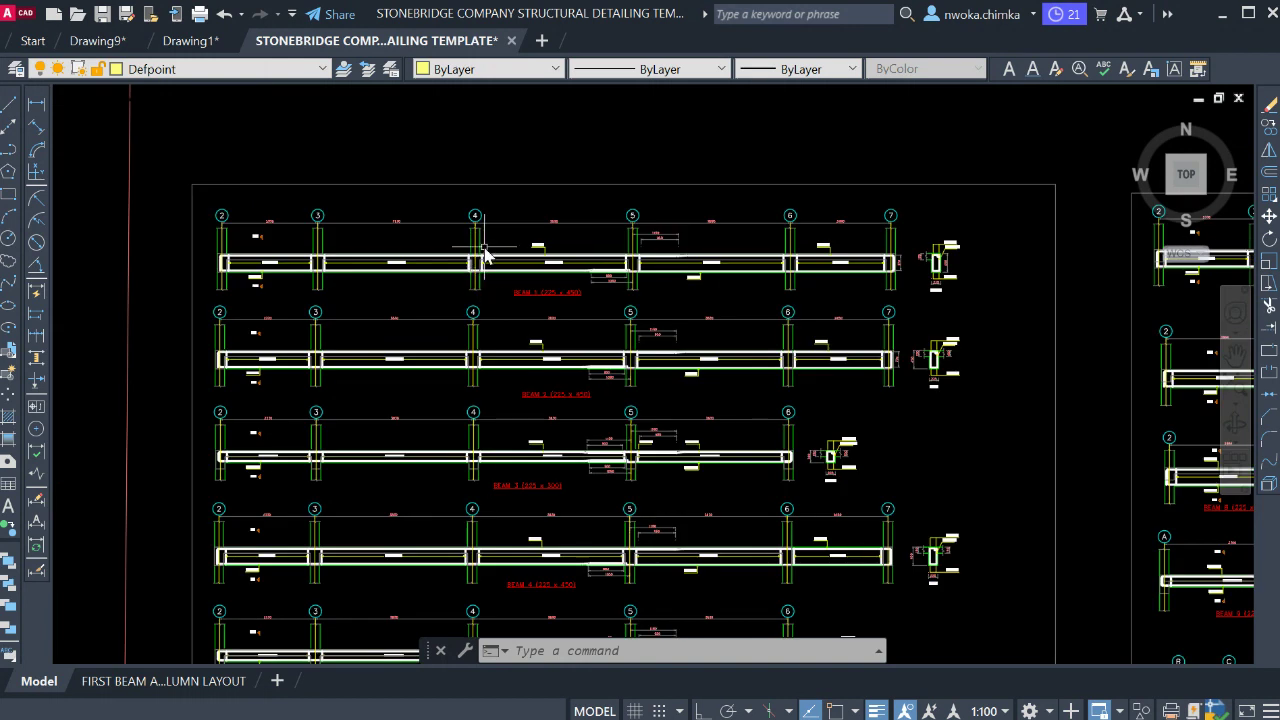
scroll(486, 257, "down", 2)
Check which of the framed model-space drawings is shown on the FIRST BEAM AND COLUMN LAYOUT sheet
left_click(168, 681)
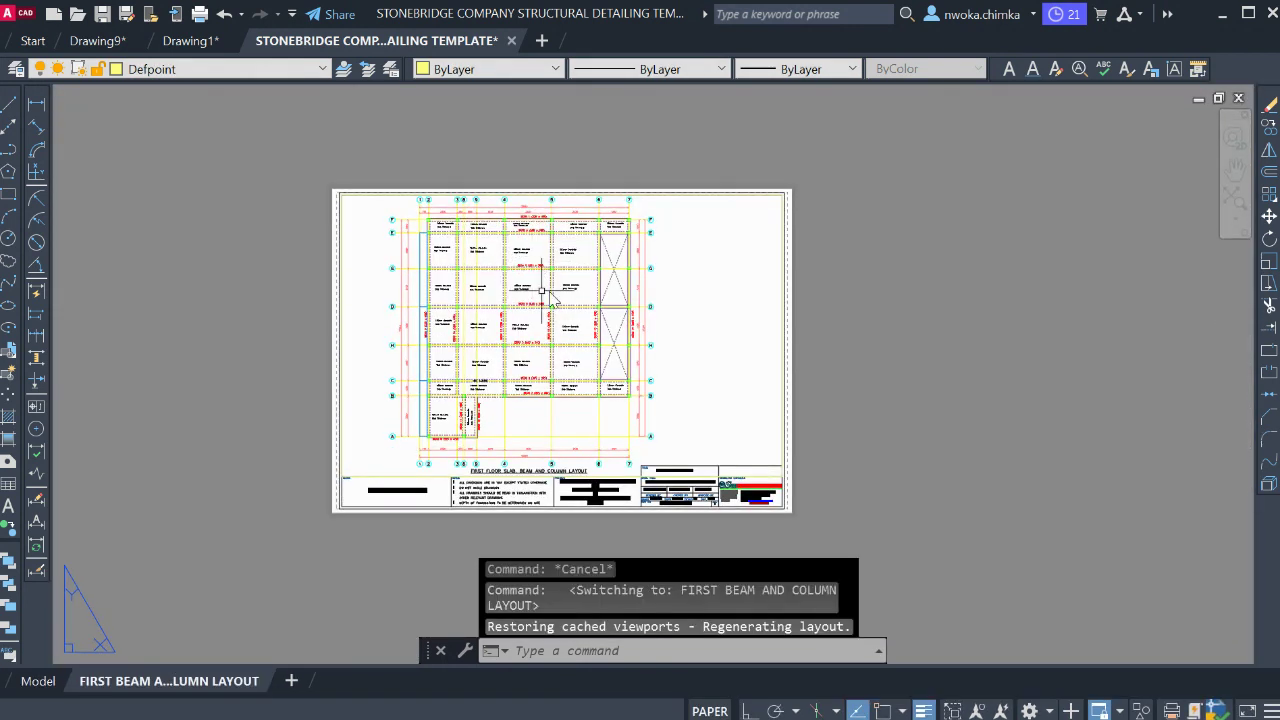
scroll(557, 262, "down", 3)
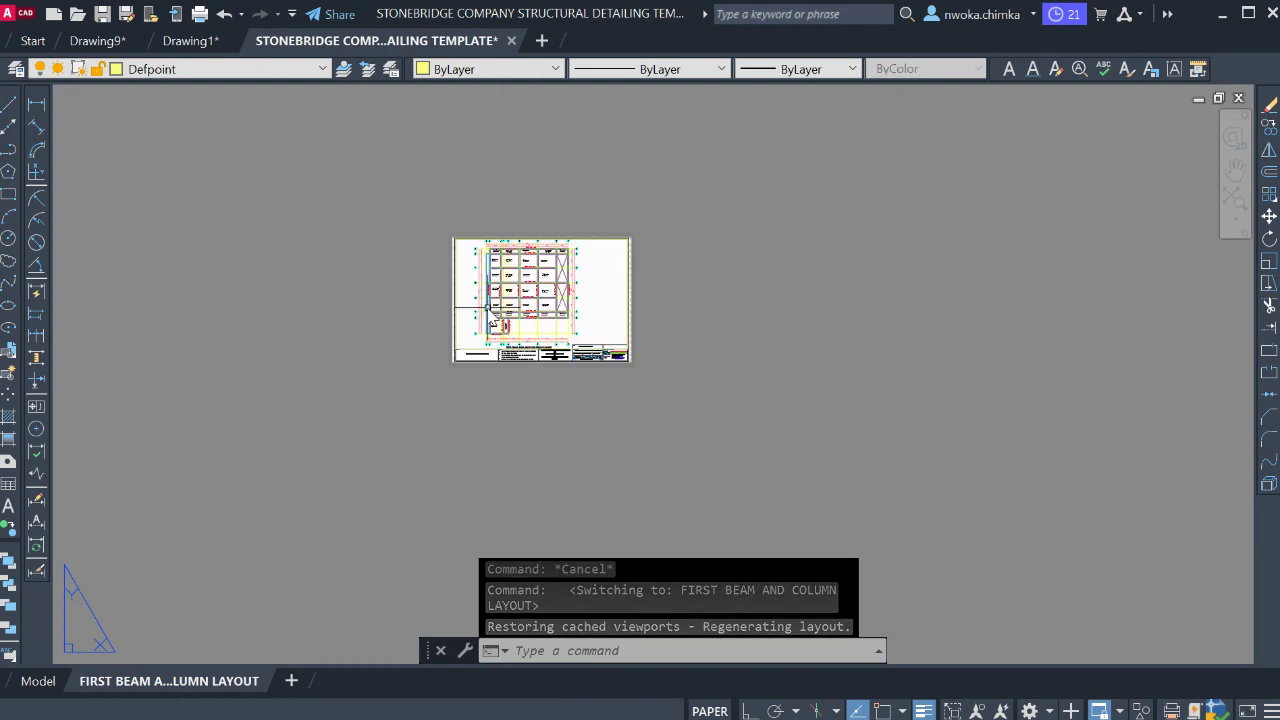
left_click(38, 681)
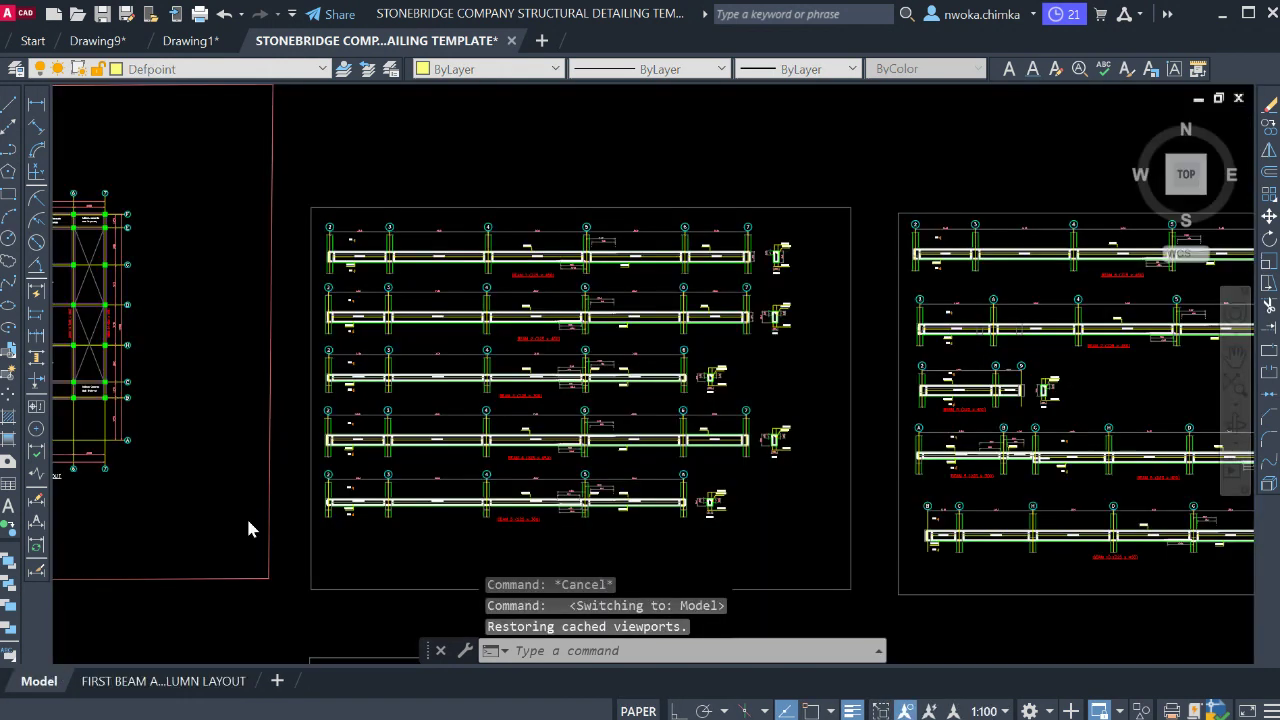
scroll(246, 516, "down", 2)
middle_click_drag(605, 288, 585, 238)
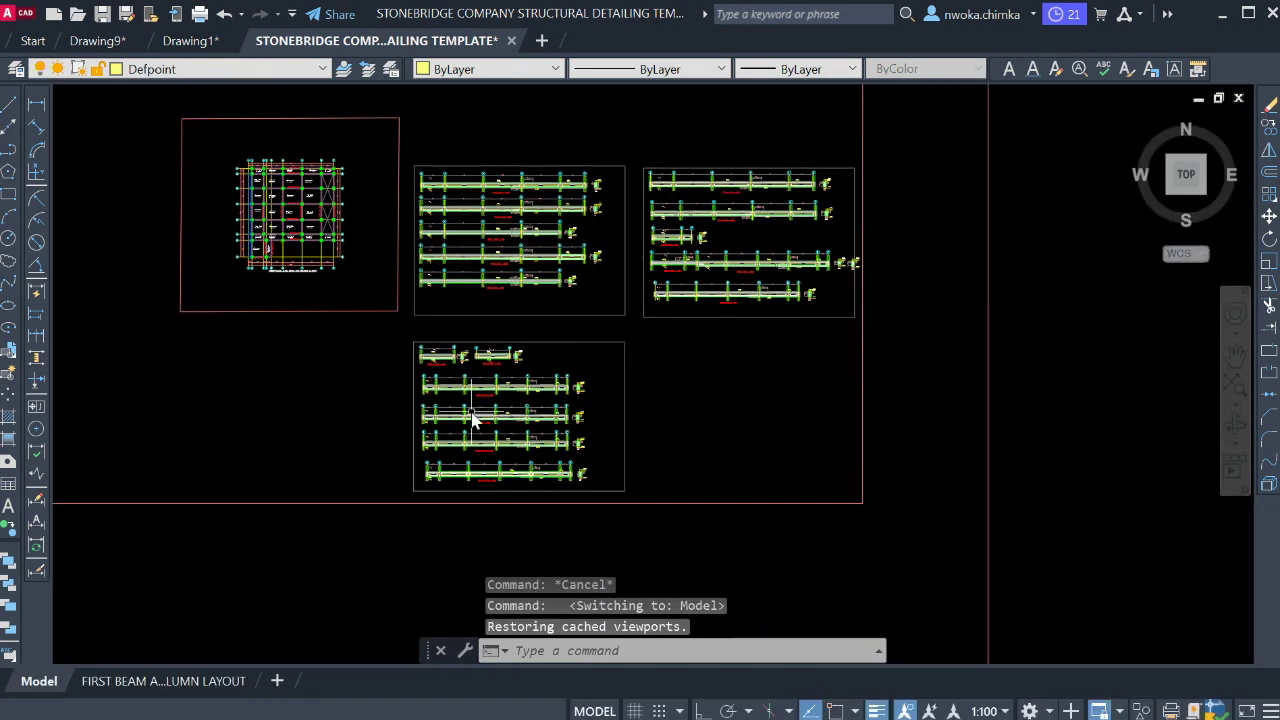
left_click(160, 684)
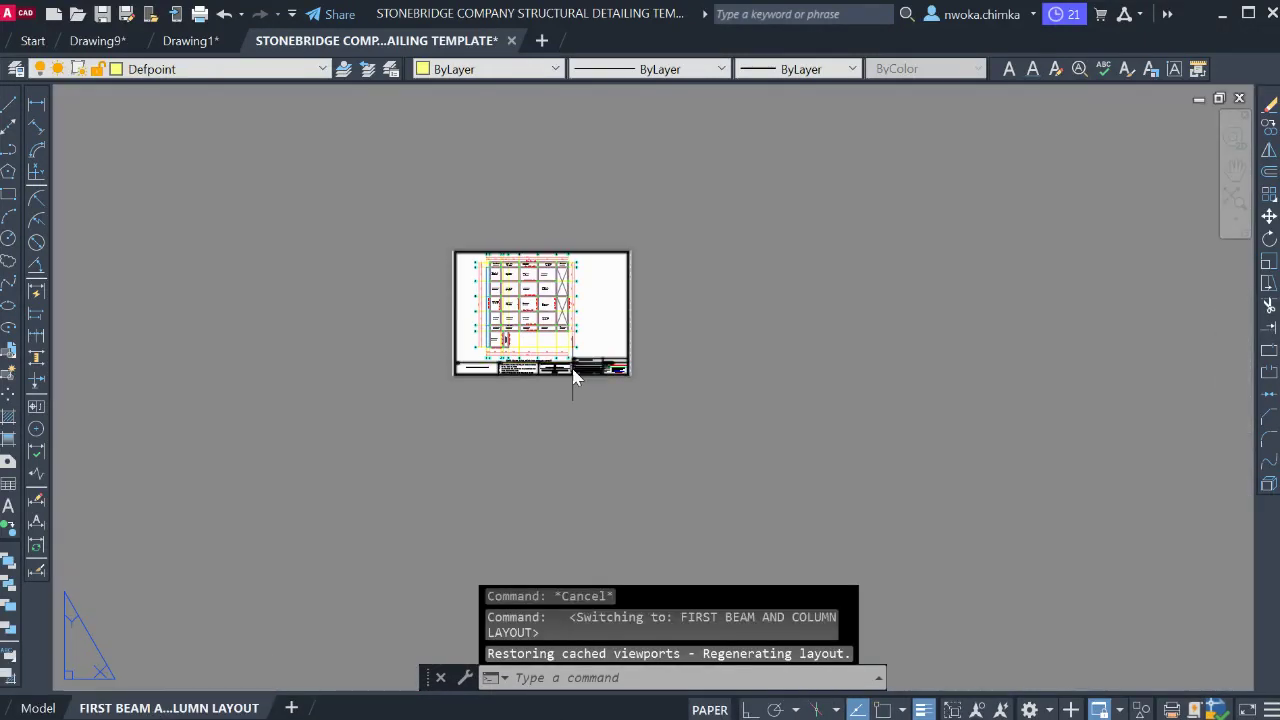
middle_click_drag(498, 391, 433, 265)
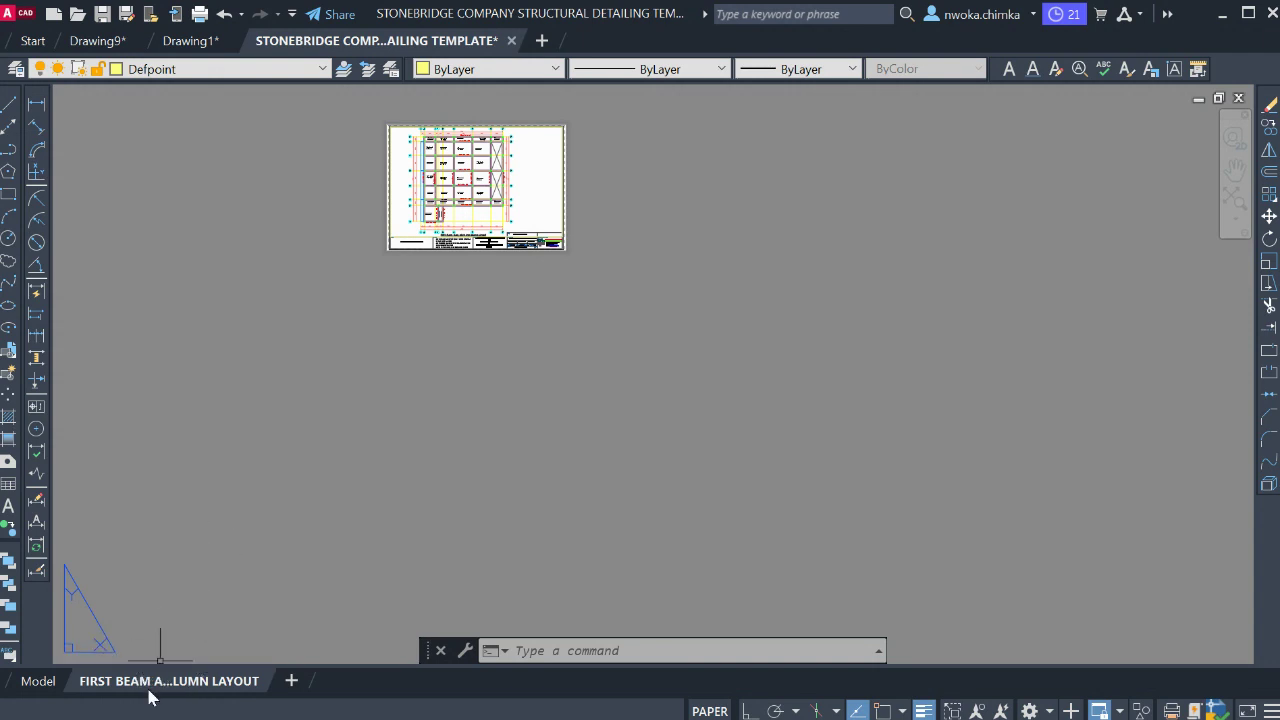
scroll(443, 95, "up", 4)
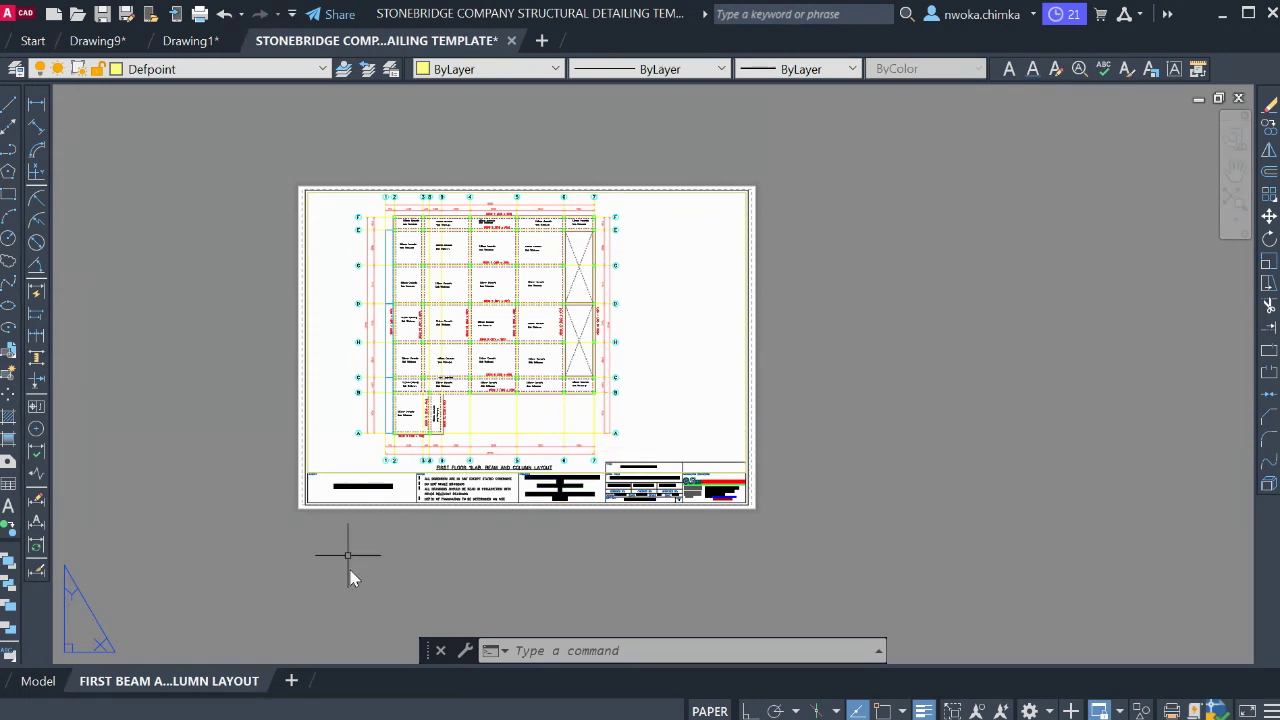
scroll(411, 232, "up", 2)
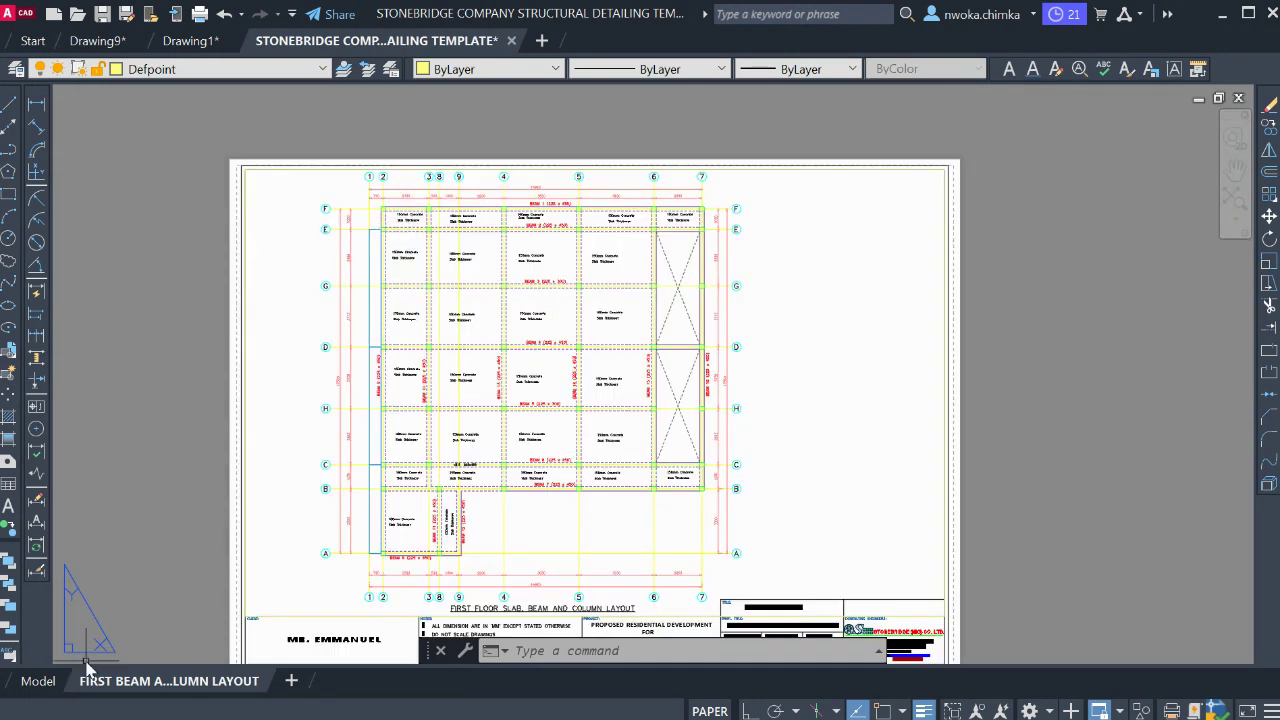
left_click(38, 681)
scroll(380, 243, "up", 4)
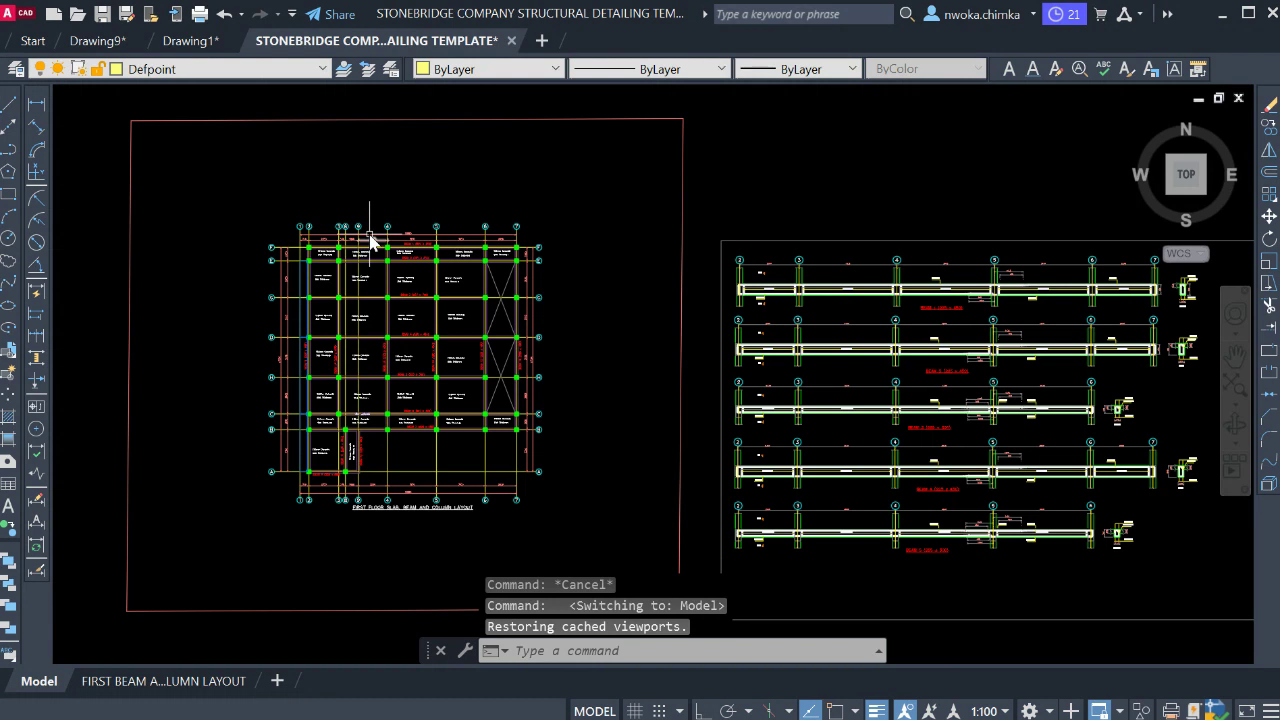
scroll(370, 240, "down", 2)
Start a plot of the FIRST BEAM AND COLUMN LAYOUT and set its plot window to opposite outer border corners with object snap on
left_click(168, 681)
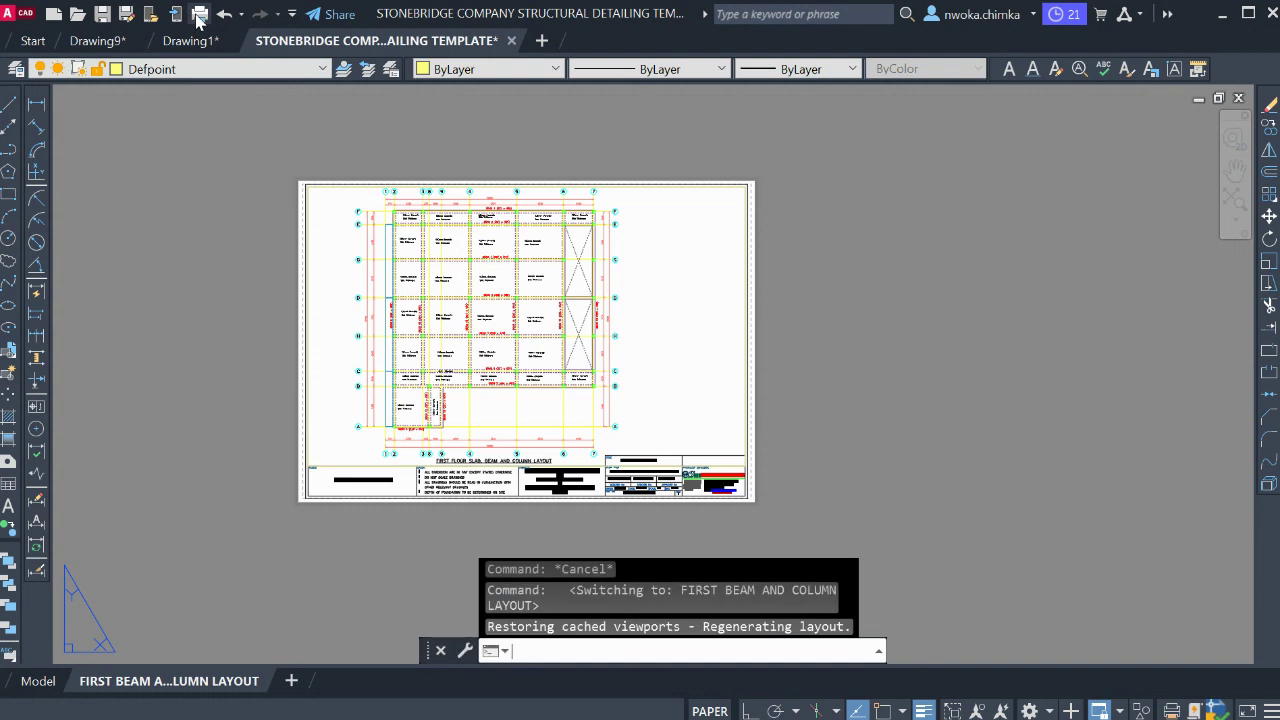
left_click(199, 15)
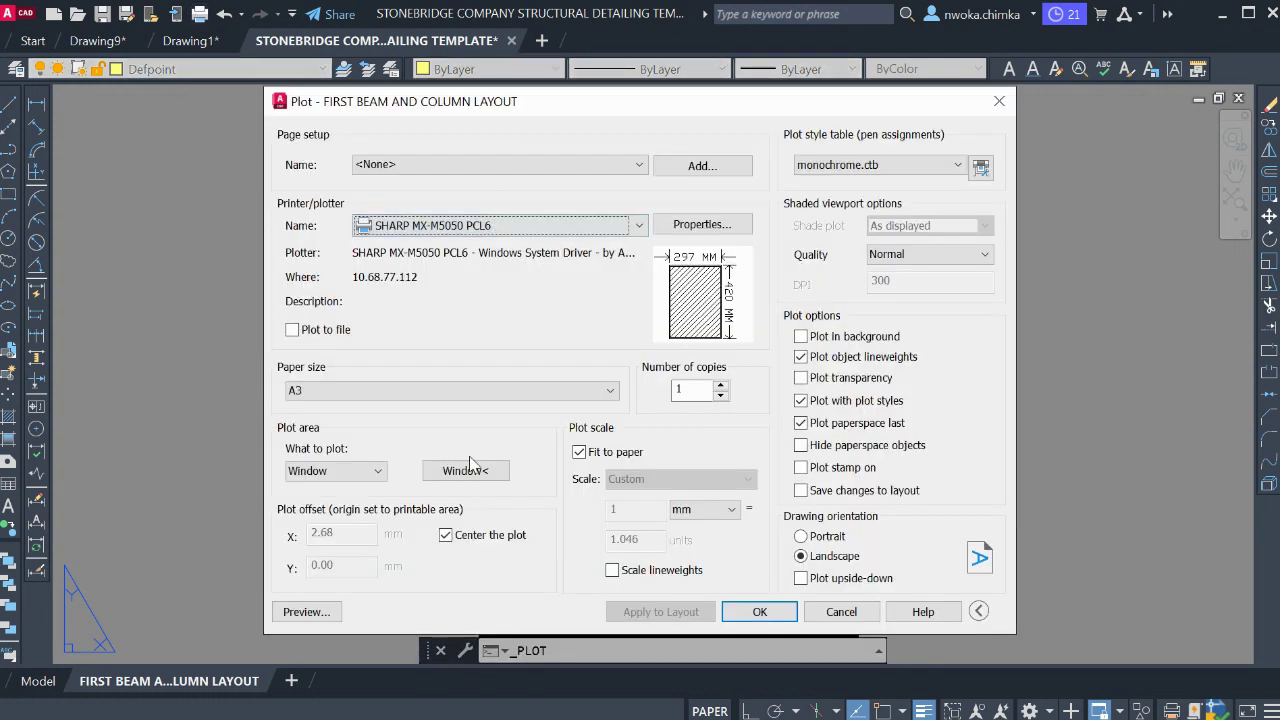
left_click(450, 472)
scroll(300, 200, "up", 4)
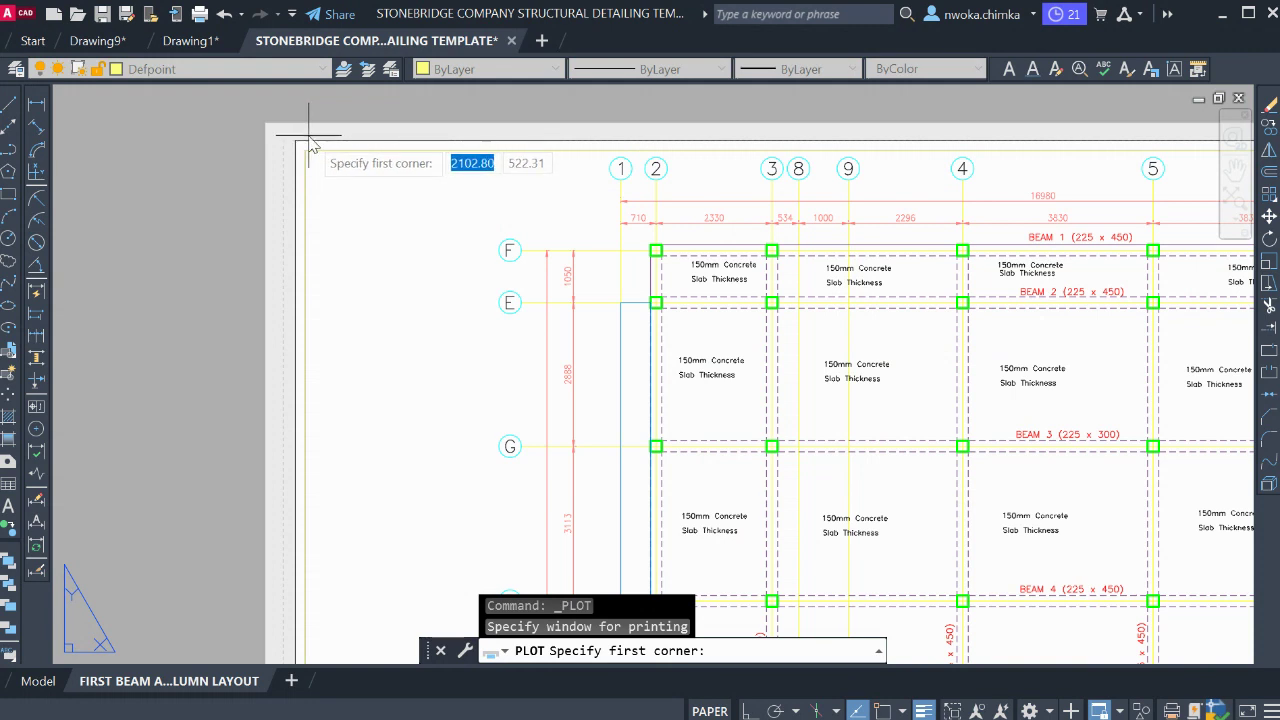
key("F3")
left_click(295, 140)
scroll(388, 173, "down", 5)
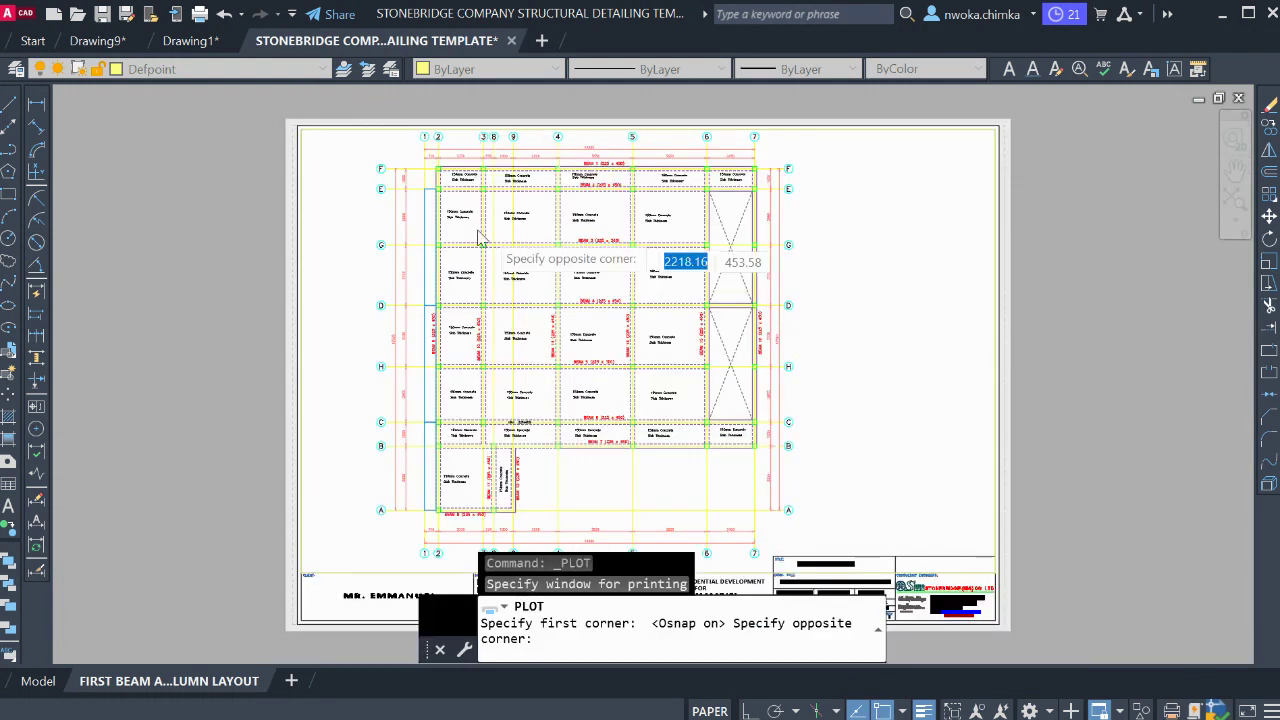
scroll(837, 471, "up", 5)
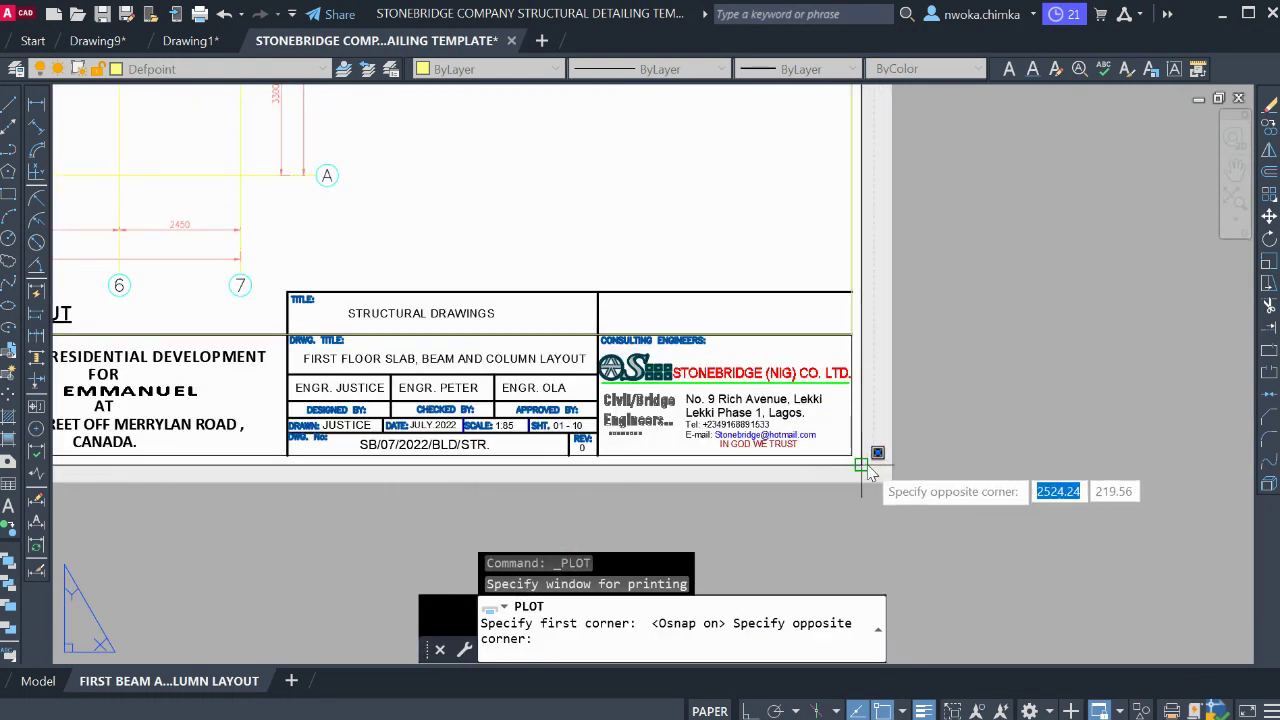
left_click(871, 466)
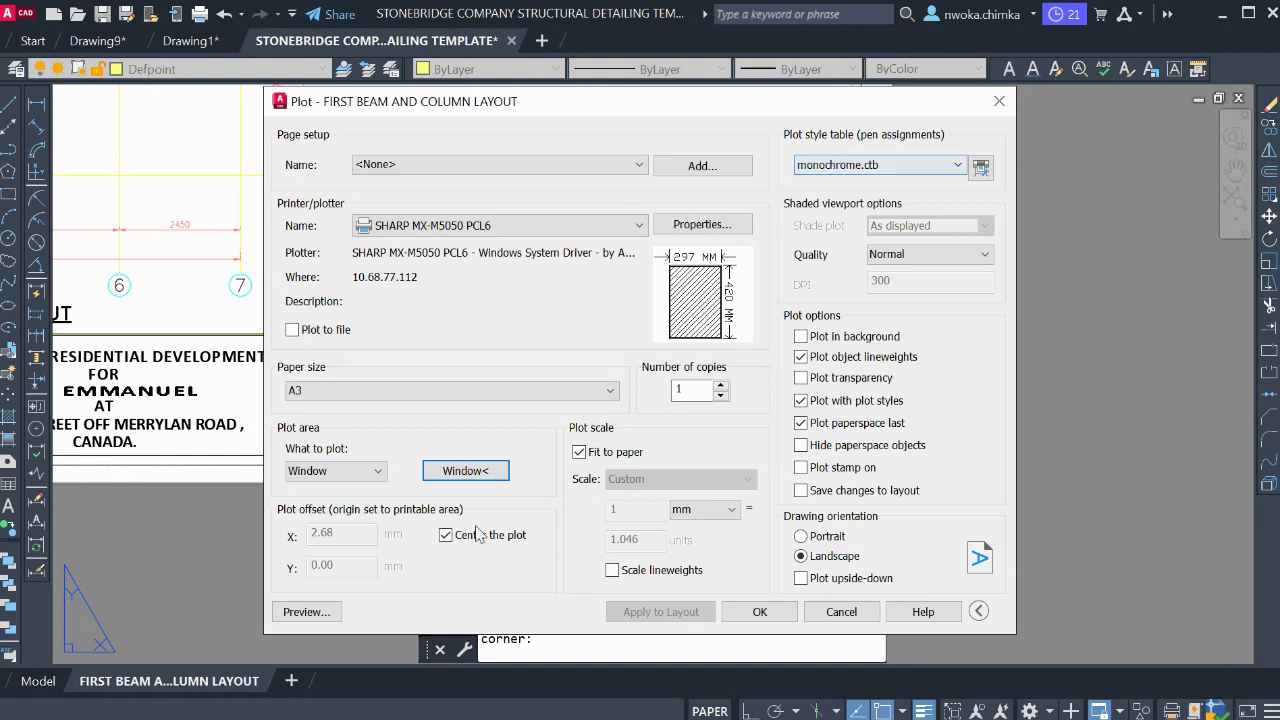
Preview the A3 monochrome plot and inspect the grid bubbles, dimensions and beam labels in the upper part of the plan
left_click(330, 613)
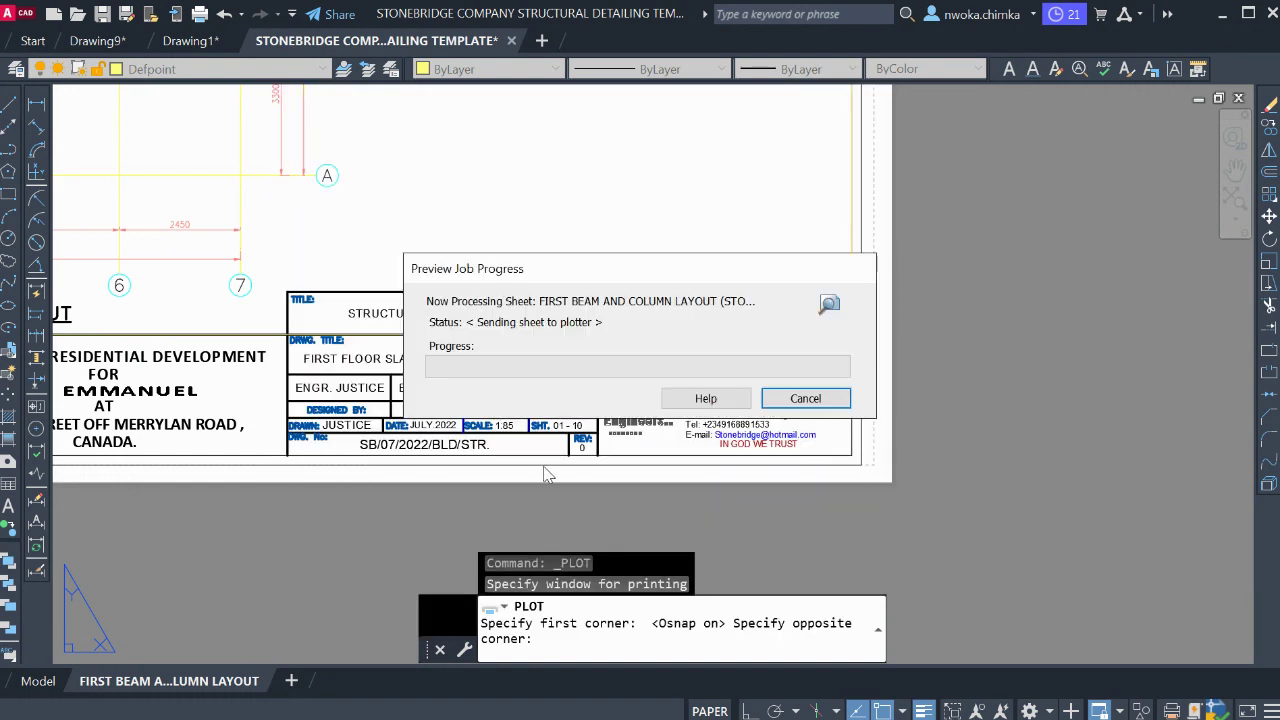
scroll(514, 234, "up", 5)
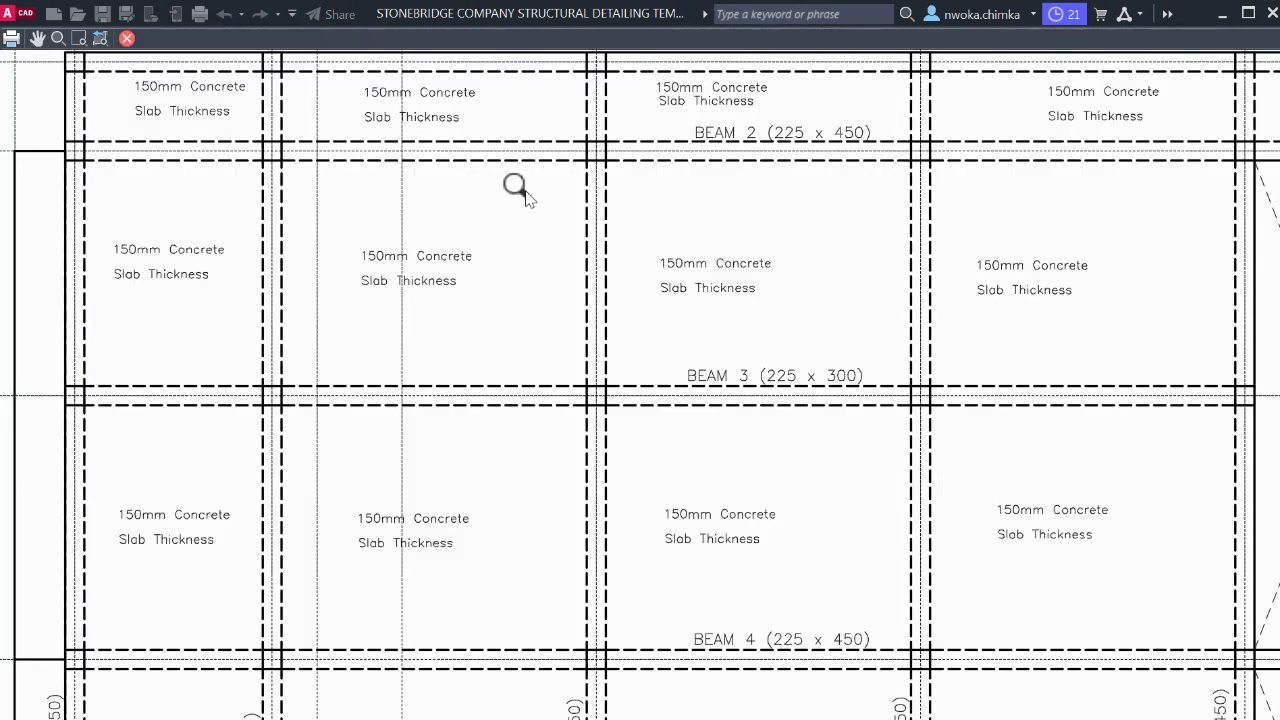
middle_click_drag(520, 189, 556, 222)
scroll(463, 277, "down", 5)
scroll(477, 249, "up", 3)
scroll(497, 237, "down", 2)
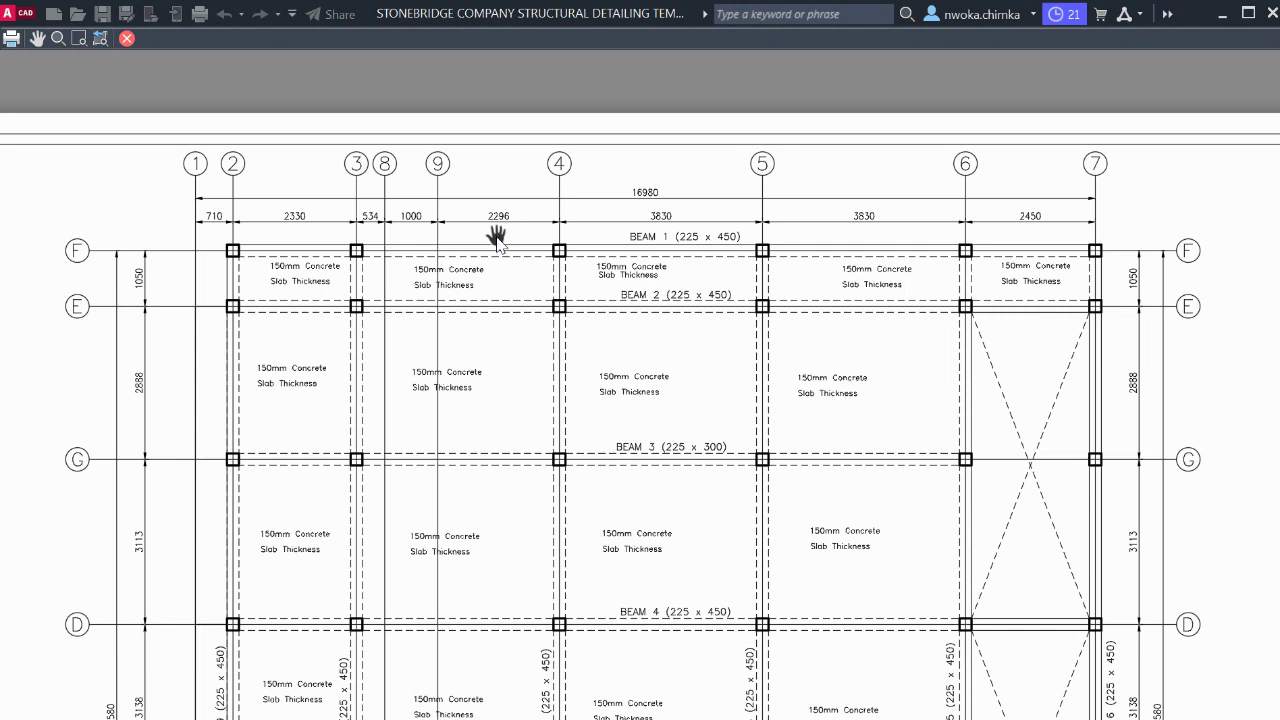
middle_click_drag(368, 278, 378, 231)
mouse_move(398, 348)
middle_mouse_down()
mouse_move(429, 294)
mouse_move(463, 277)
mouse_move(480, 300)
mouse_move(322, 268)
middle_mouse_up()
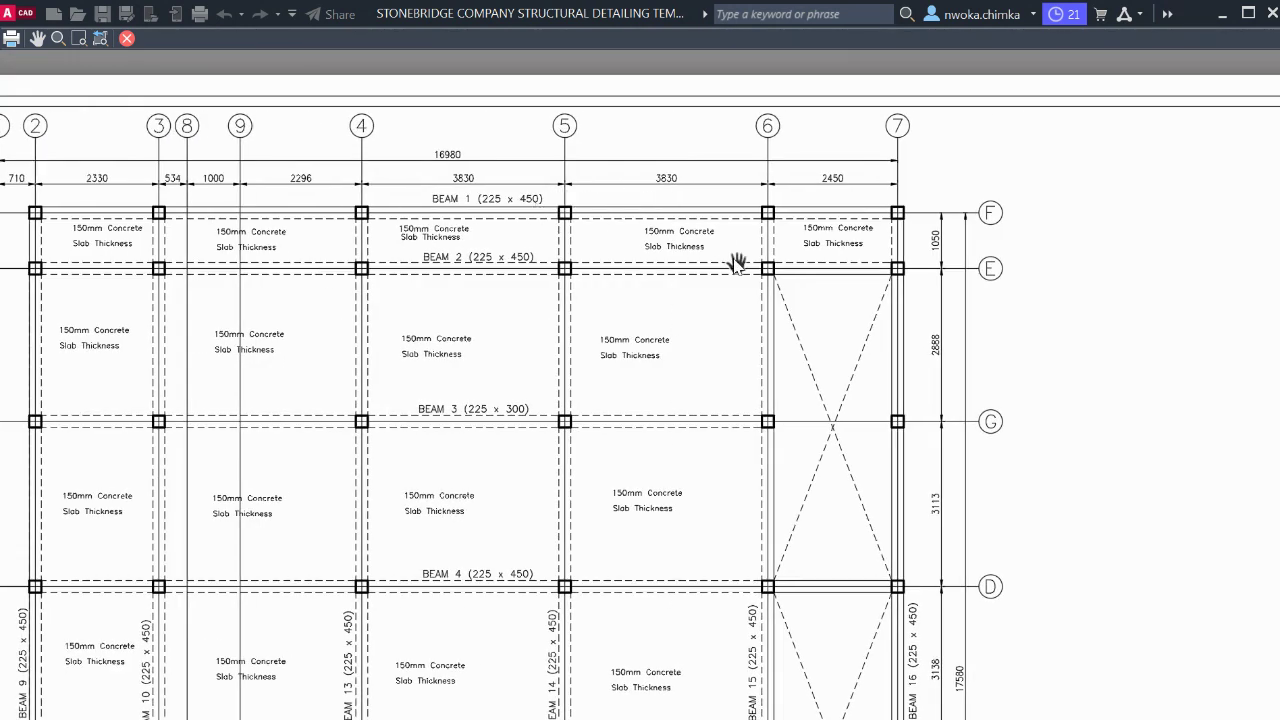
Inspect the remaining slab bays, the notes and the title block in the plot preview, ending with the whole sheet
left_click_drag(737, 285, 749, 206)
left_click_drag(682, 567, 717, 410)
left_click_drag(721, 547, 734, 400)
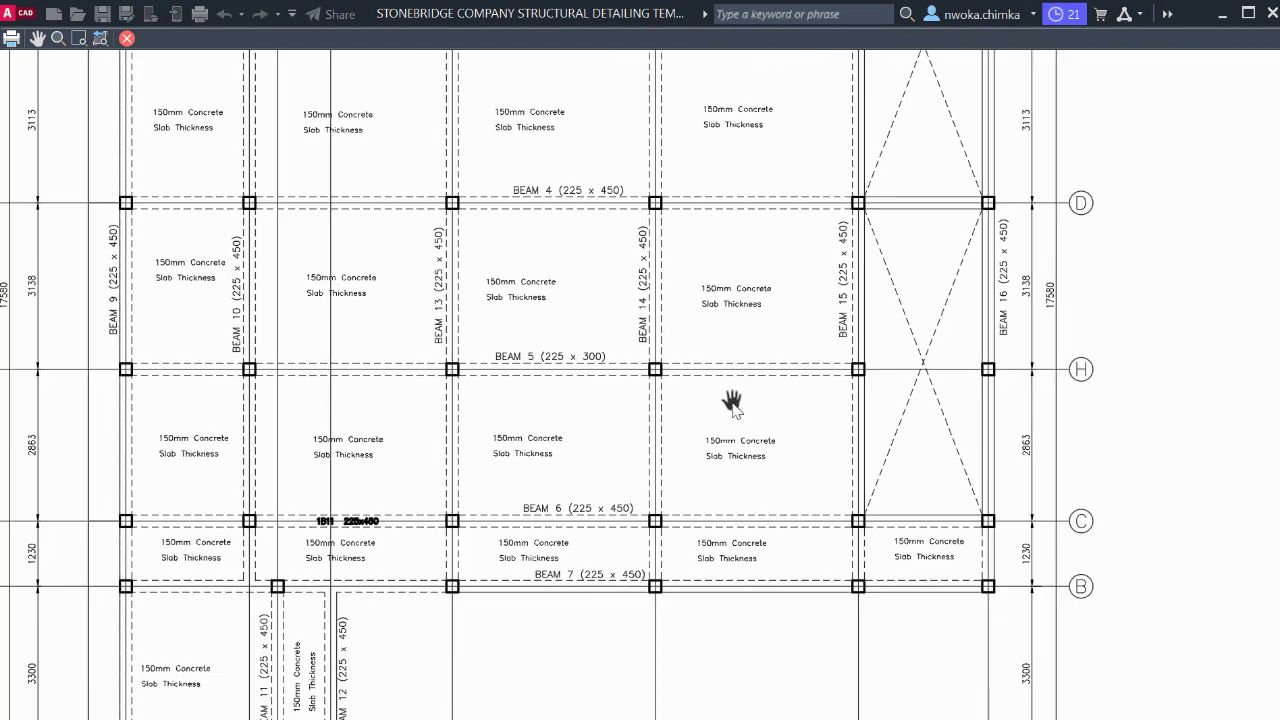
mouse_move(551, 526)
left_mouse_down()
mouse_move(606, 449)
mouse_move(591, 429)
left_mouse_up()
mouse_move(476, 518)
left_mouse_down()
mouse_move(522, 430)
mouse_move(480, 394)
left_mouse_up()
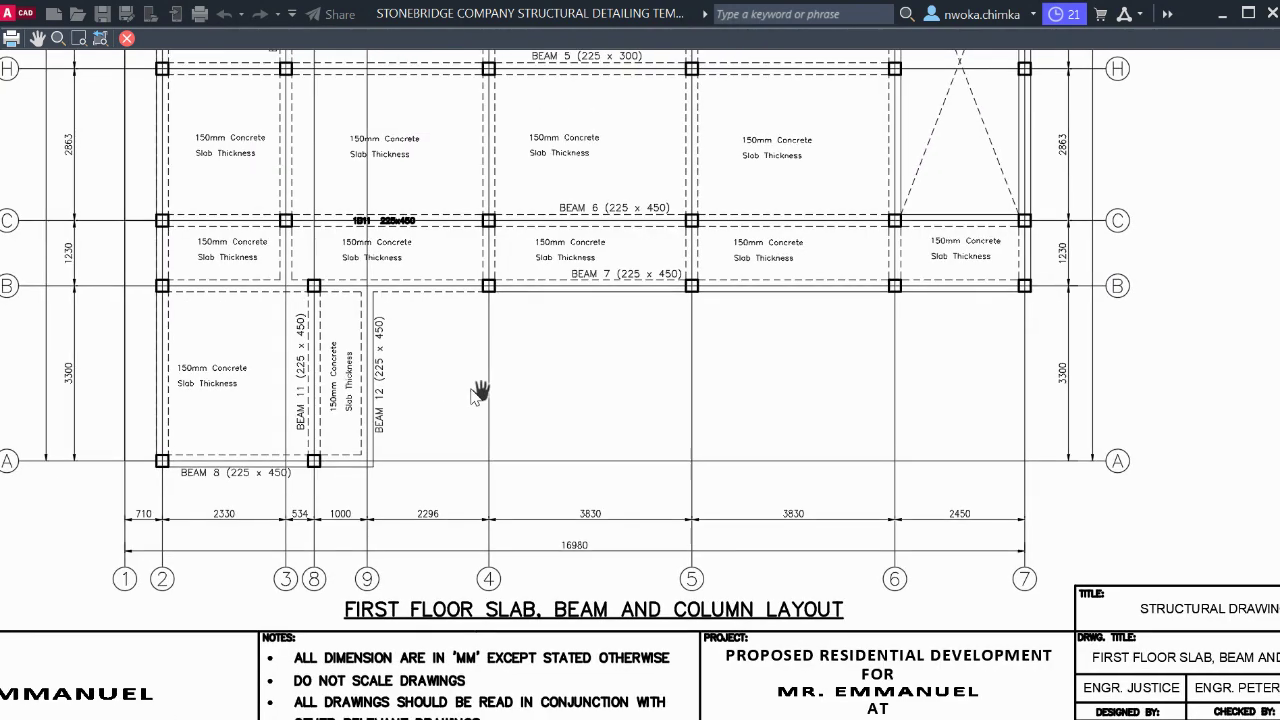
mouse_move(545, 457)
left_mouse_down()
mouse_move(549, 429)
mouse_move(893, 318)
left_mouse_up()
left_click_drag(796, 486, 406, 346)
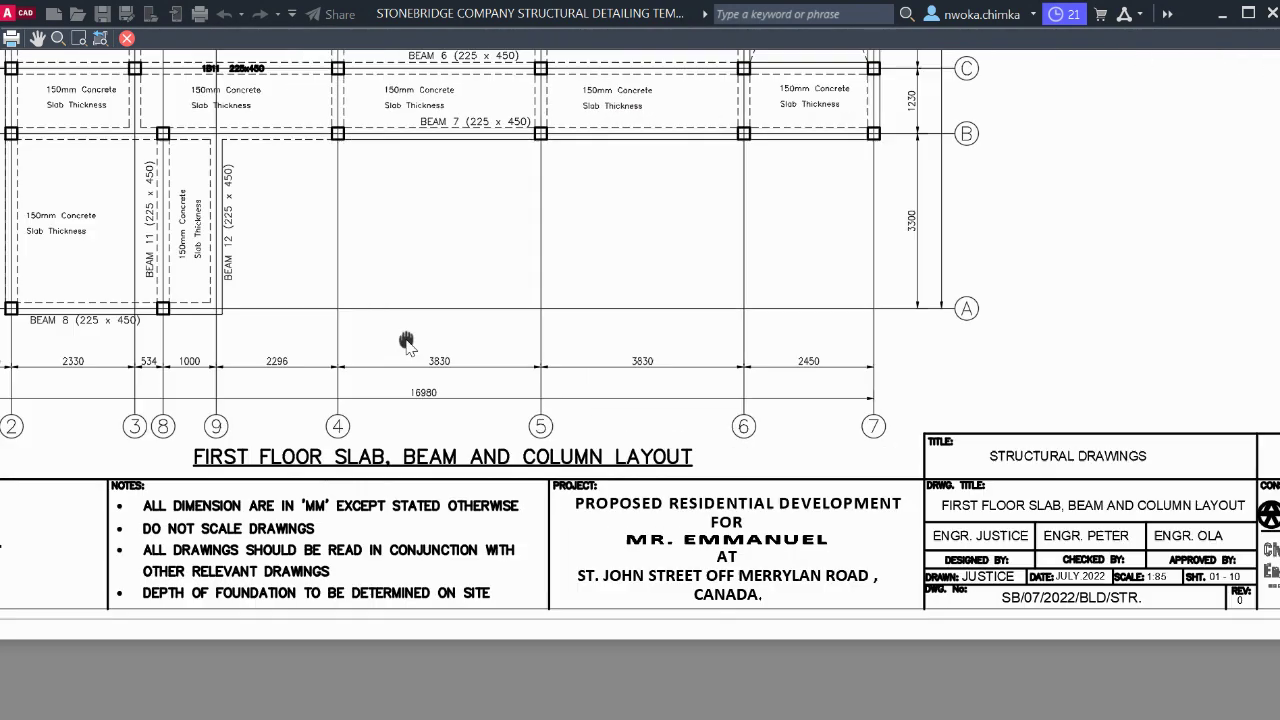
mouse_move(1158, 257)
left_mouse_down()
mouse_move(943, 337)
mouse_move(598, 428)
mouse_move(1100, 708)
left_mouse_up()
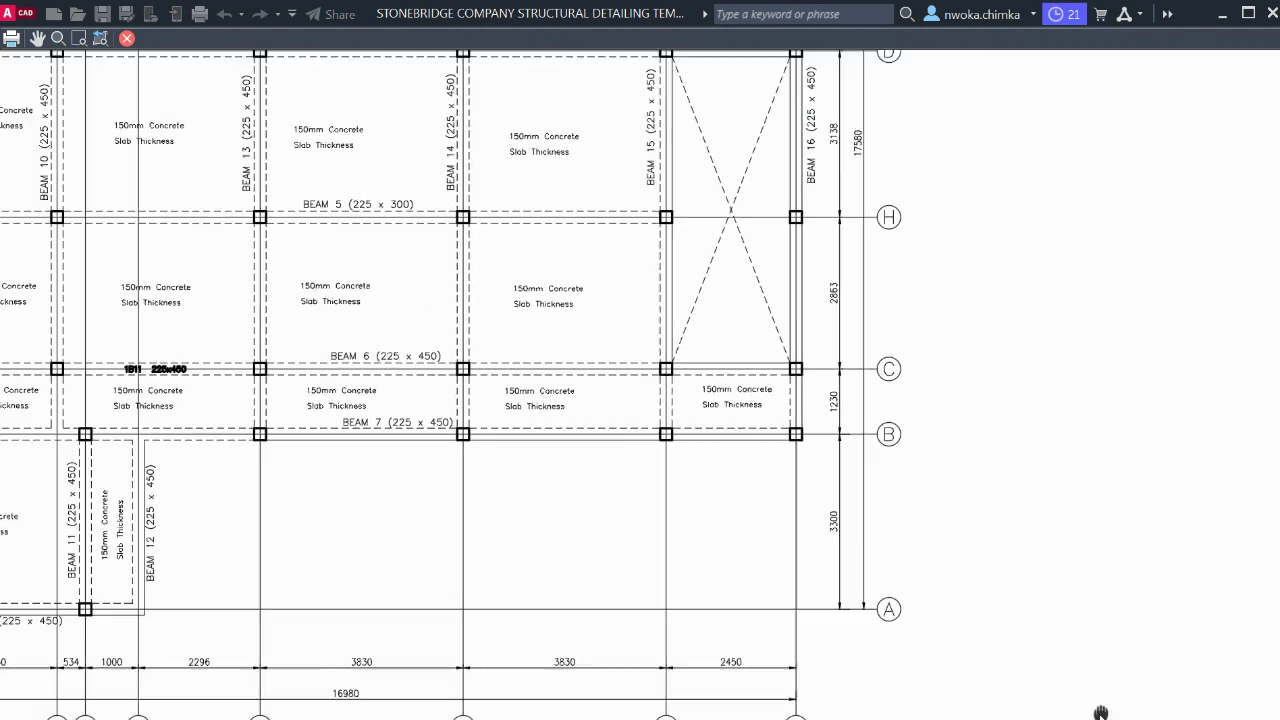
left_click_drag(851, 552, 891, 586)
left_click_drag(694, 457, 751, 514)
scroll(670, 500, "down", 2)
scroll(614, 458, "down", 3)
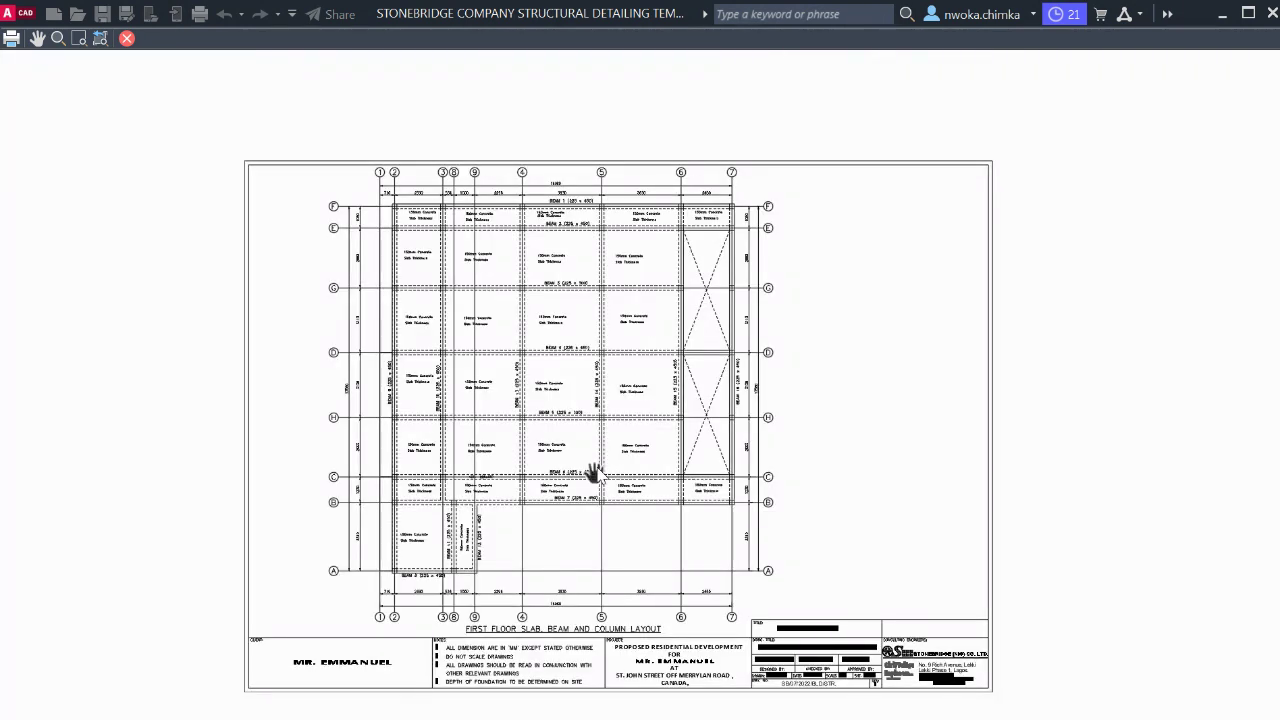
Close the plot preview and examine the reinforcement details of Beams 1 to 3 in model space
key("Escape")
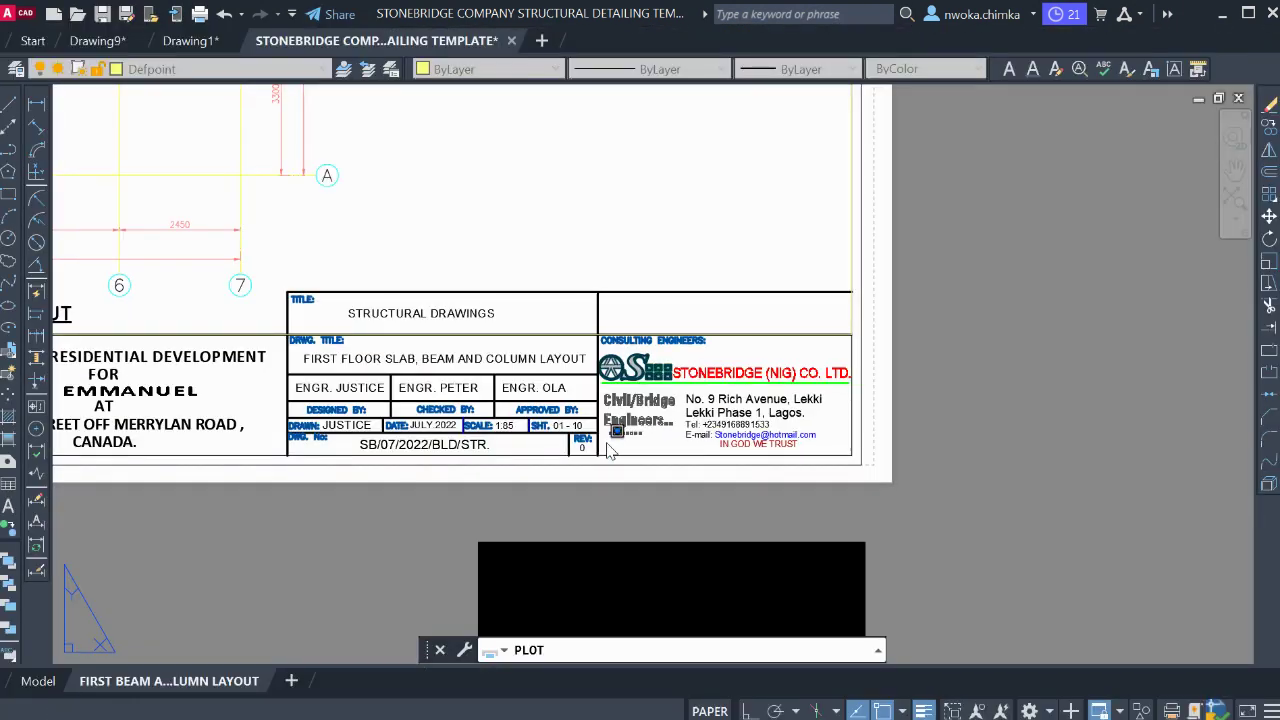
scroll(447, 440, "down", 5)
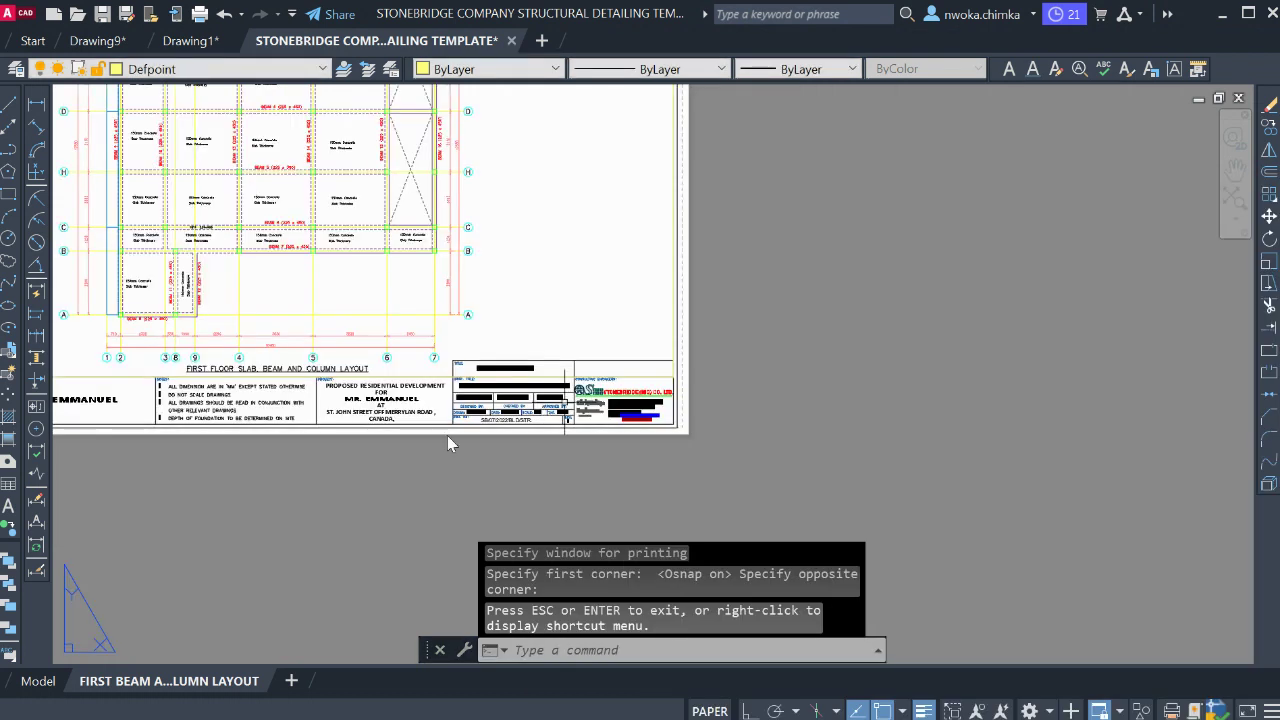
left_click(38, 681)
scroll(509, 294, "up", 9)
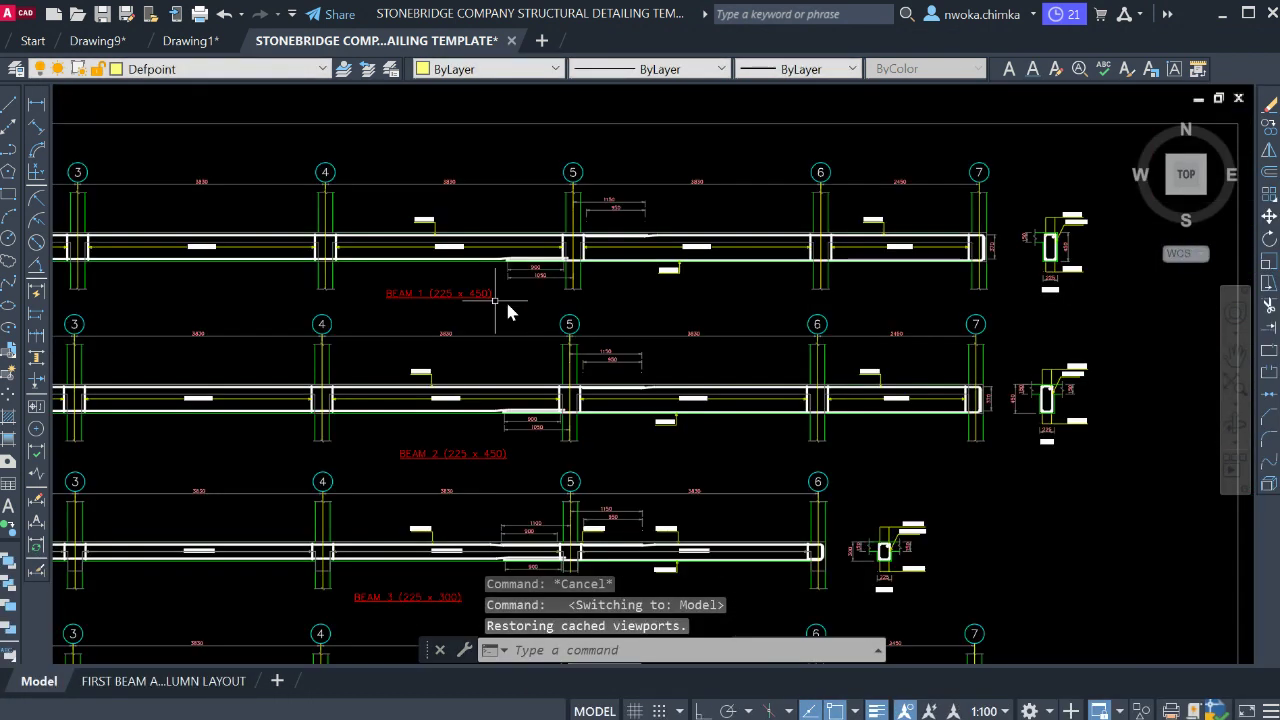
scroll(566, 243, "down", 5)
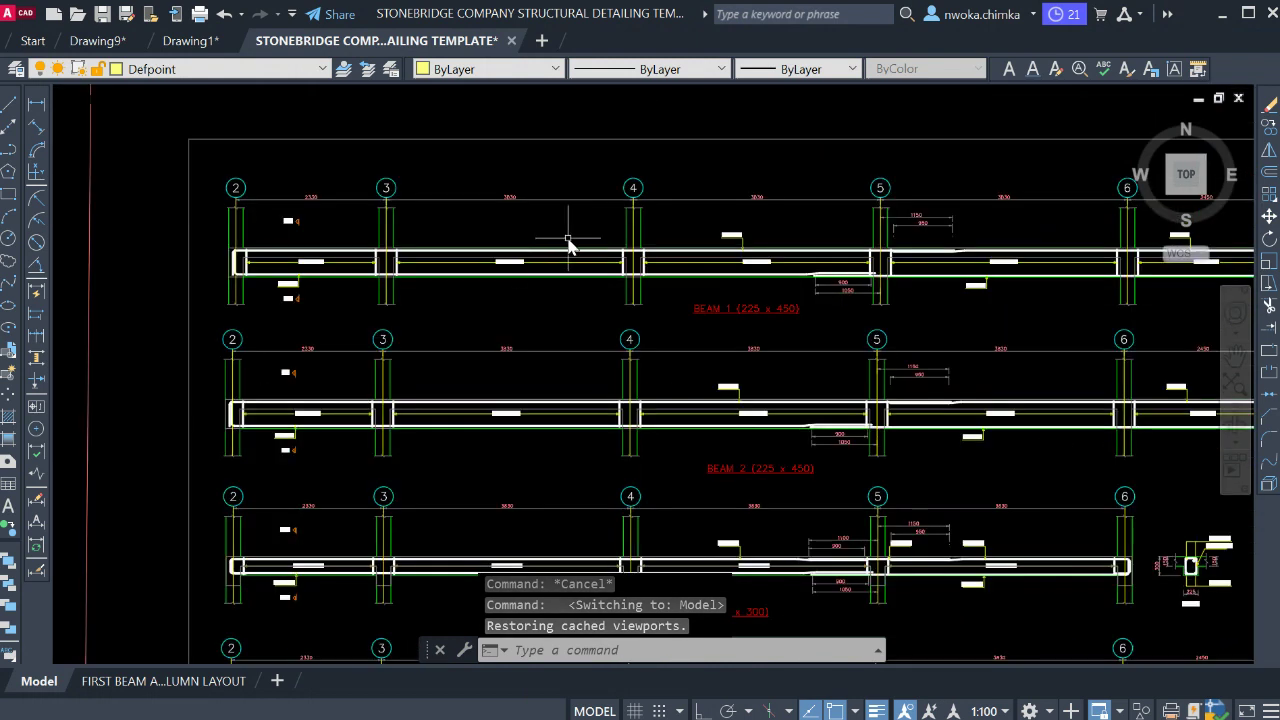
scroll(269, 300, "up", 8)
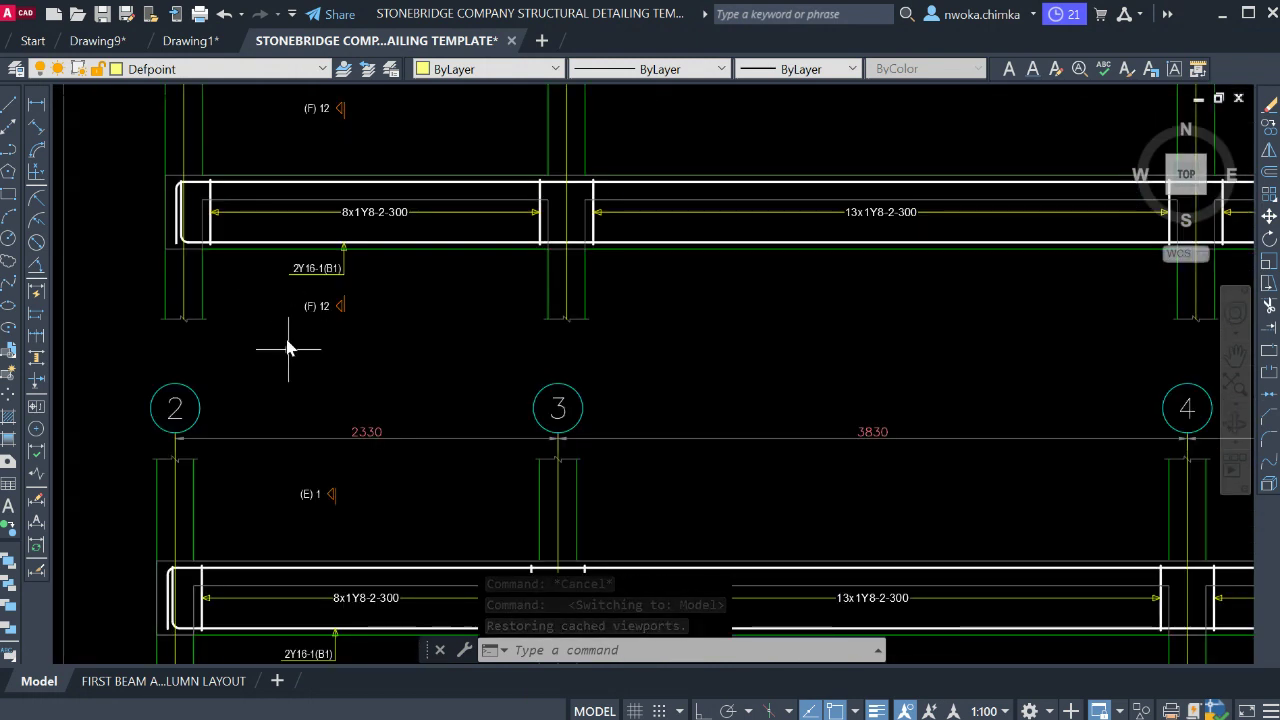
scroll(232, 542, "down", 5)
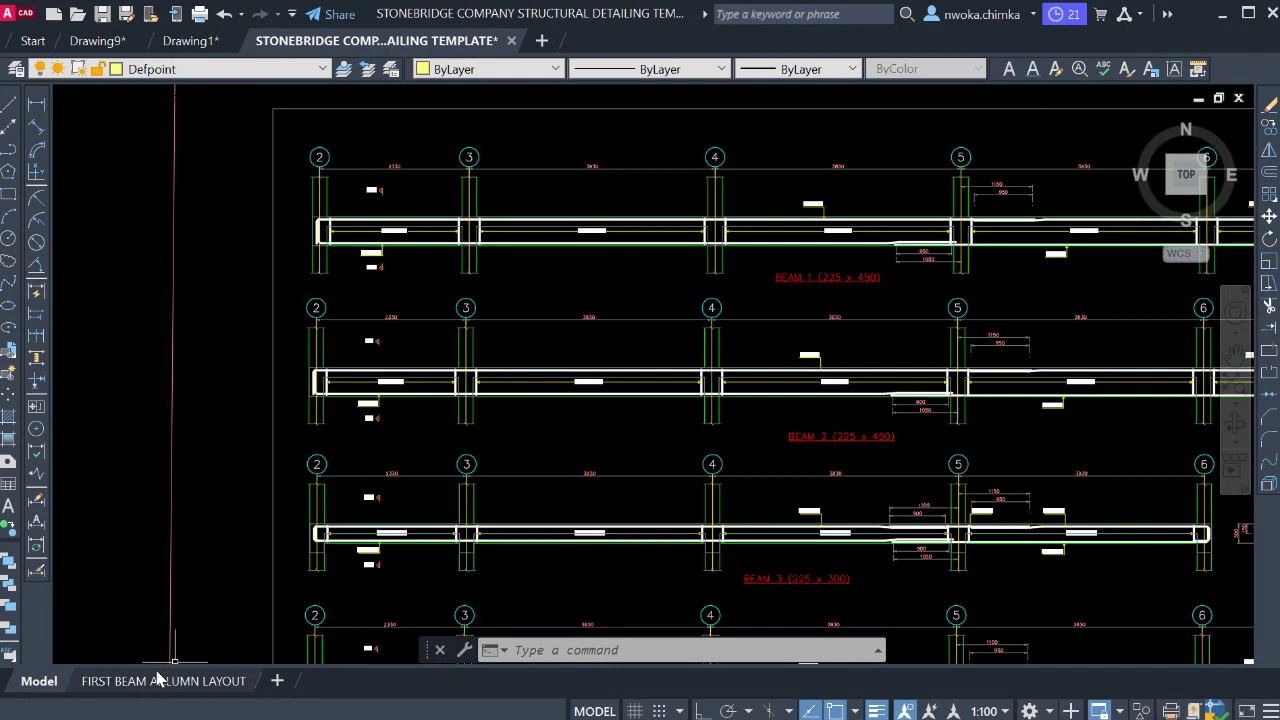
Create a copy of the FIRST BEAM AND COLUMN LAYOUT sheet, placed before the original
left_click(120, 681)
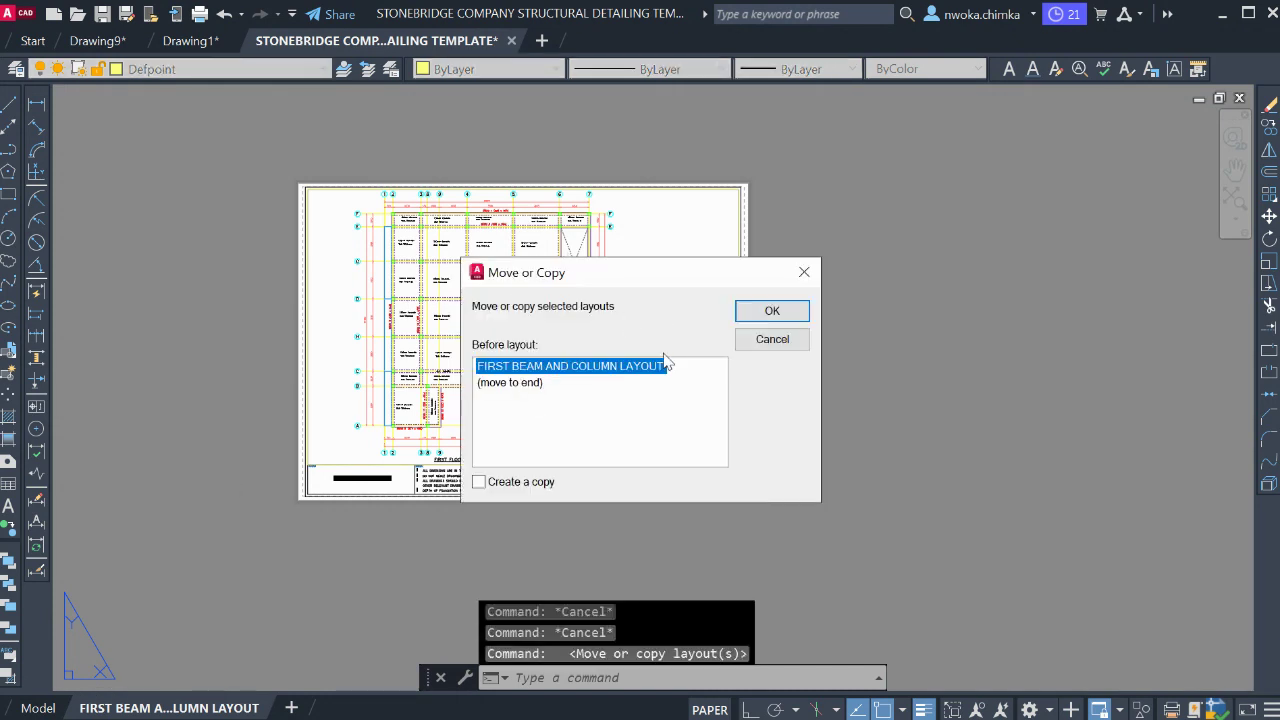
left_click(501, 487)
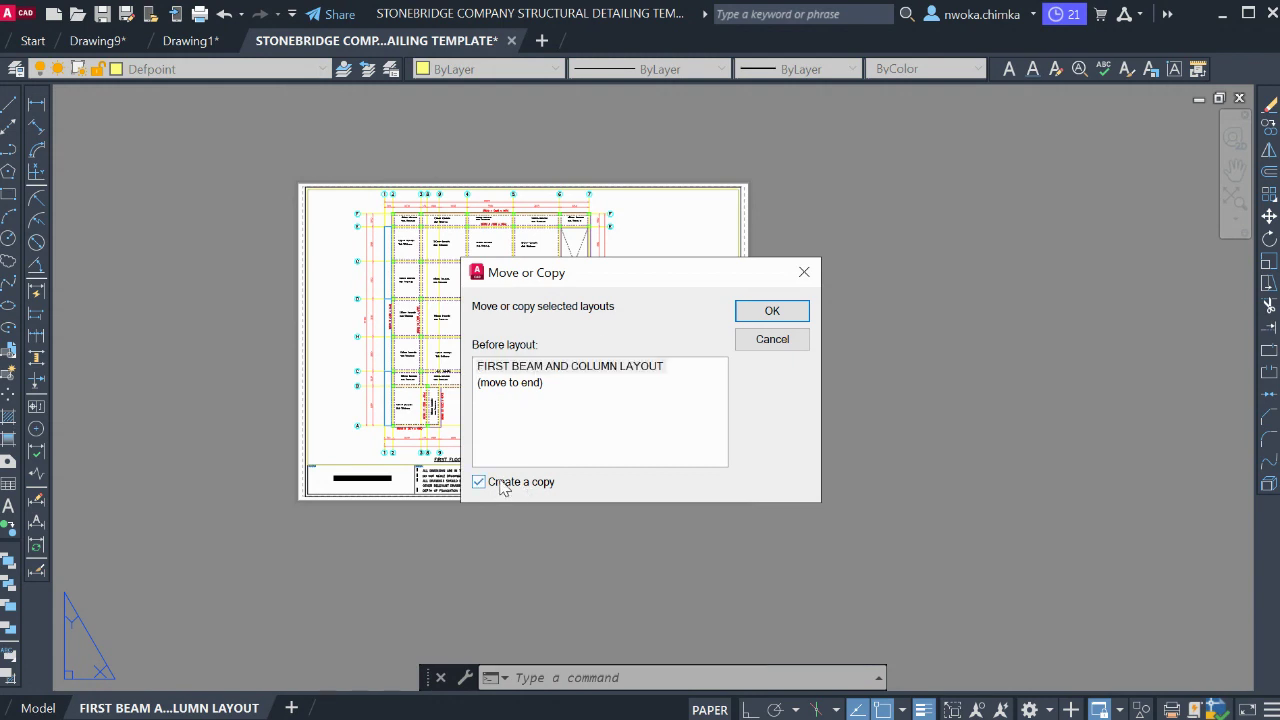
left_click(770, 312)
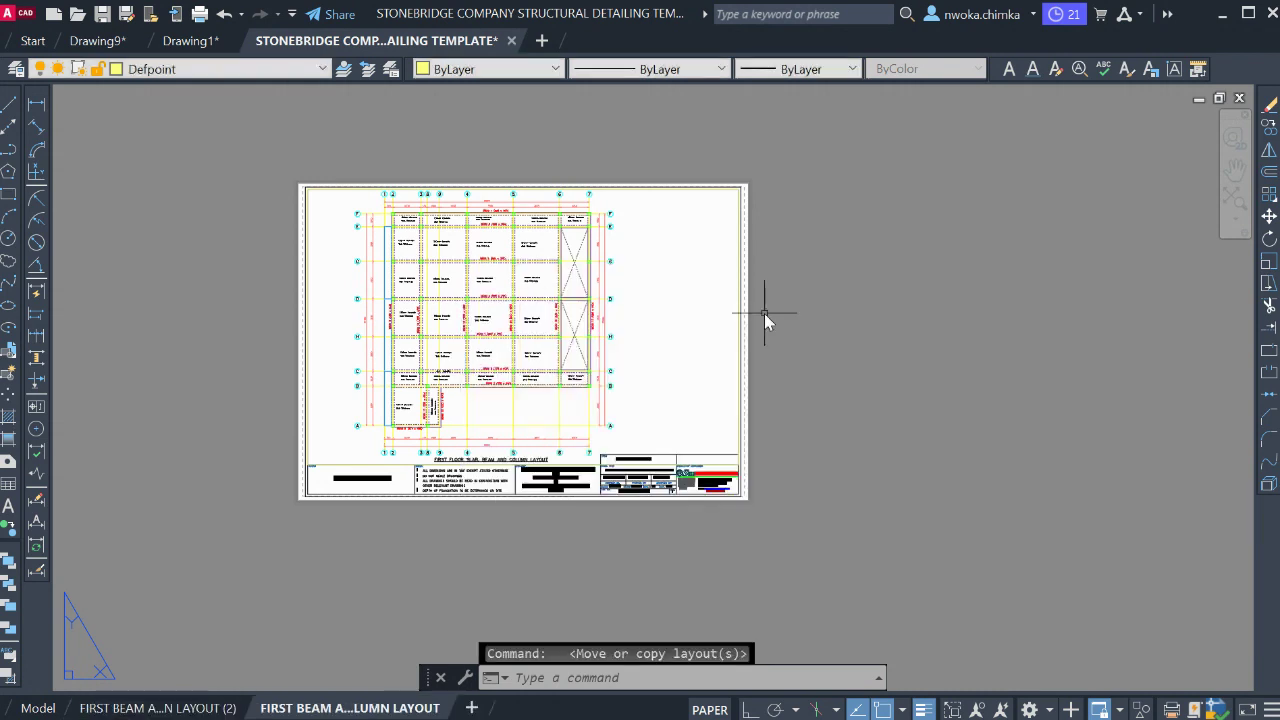
scroll(718, 340, "down", 2)
scroll(573, 382, "down", 2)
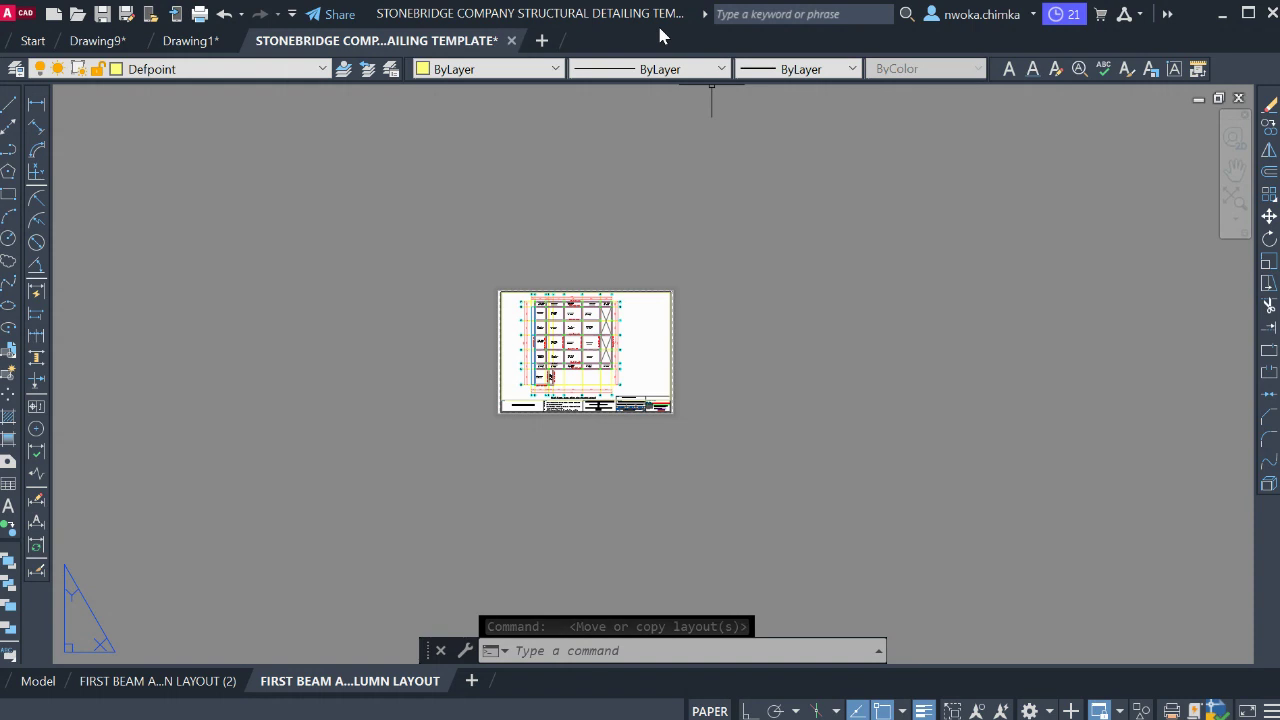
left_click(638, 161)
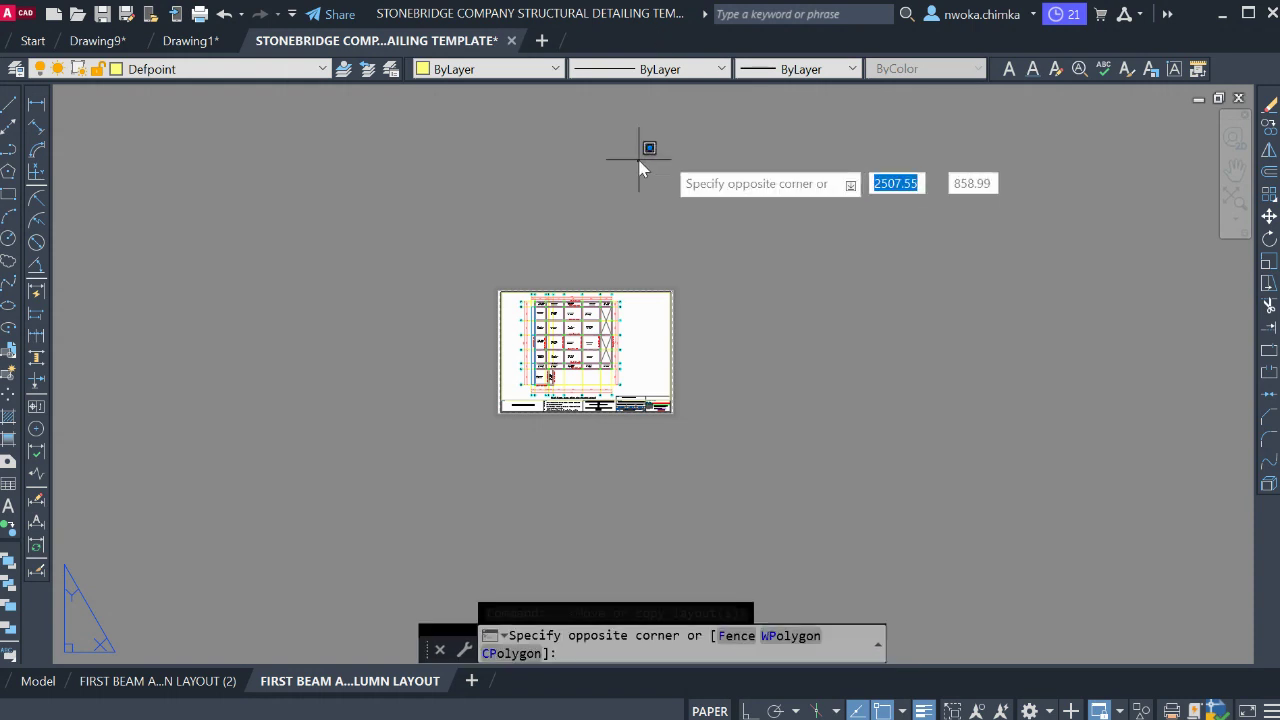
left_click(1248, 13)
left_click(1240, 20)
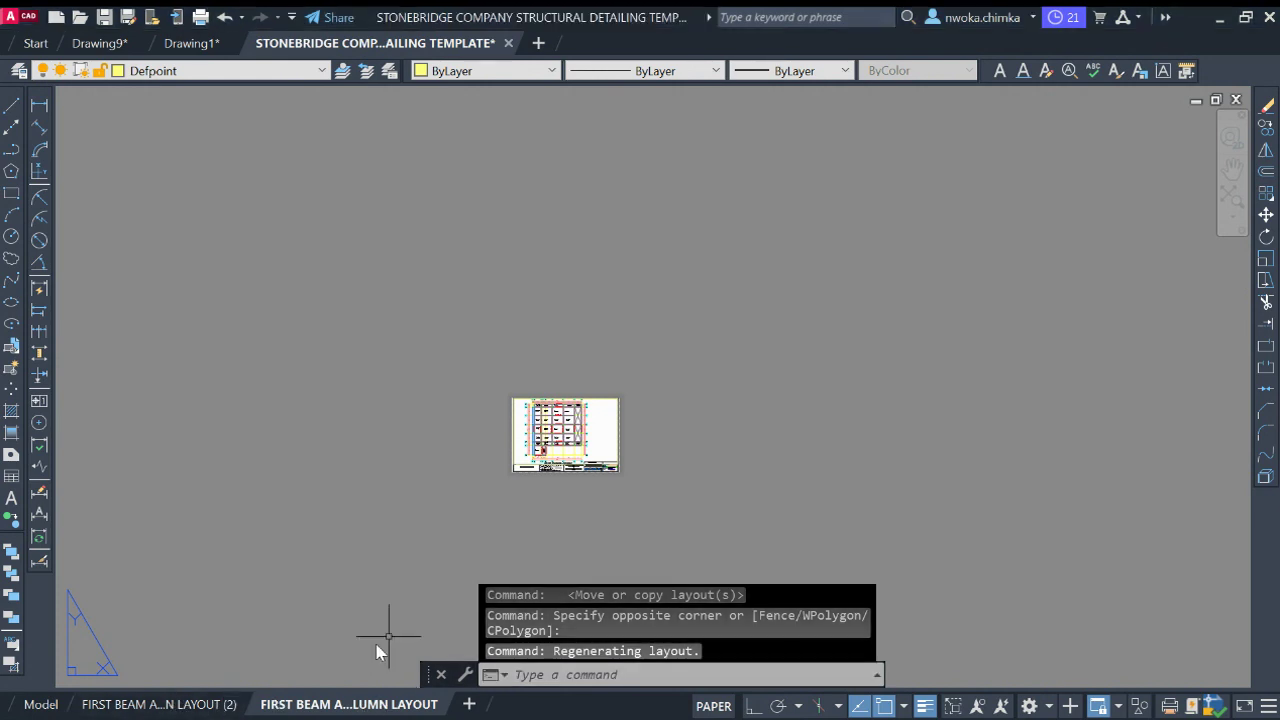
scroll(563, 500, "up", 4)
middle_click_drag(565, 470, 523, 406)
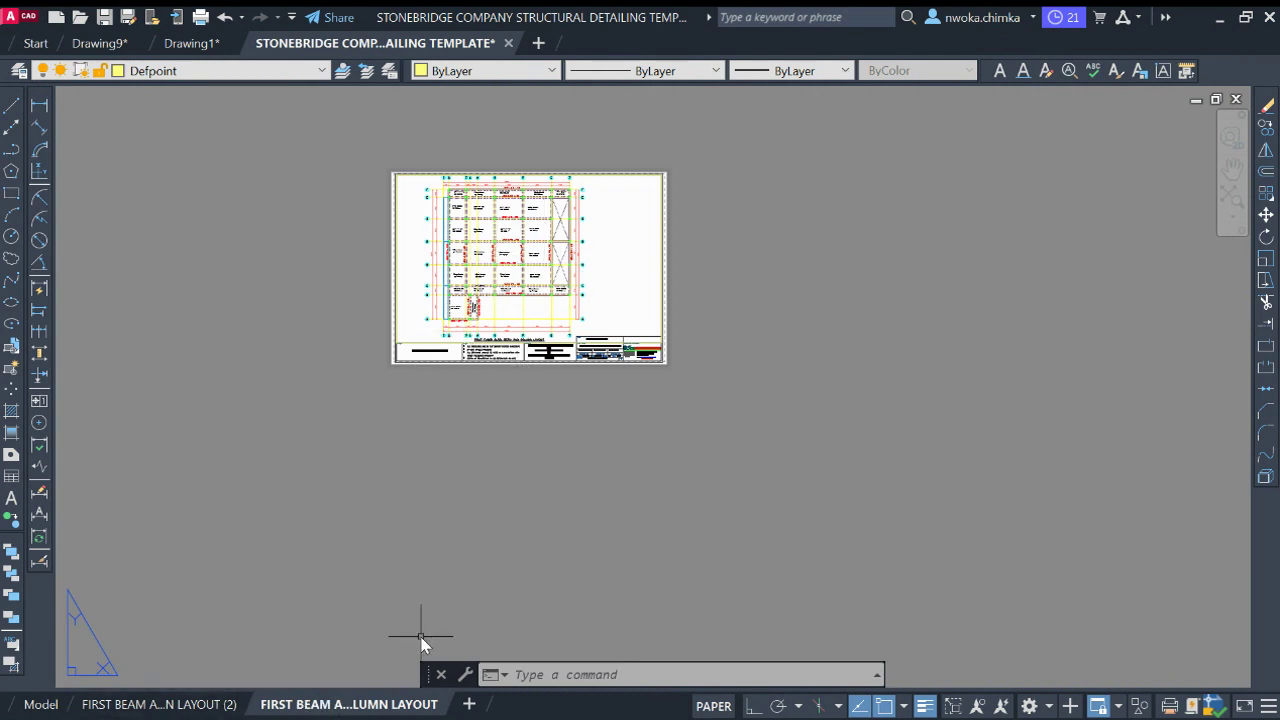
Reorder the layouts so the original FIRST BEAM AND COLUMN LAYOUT comes before its copy
mouse_move(212, 708)
left_click_drag(355, 703, 340, 693)
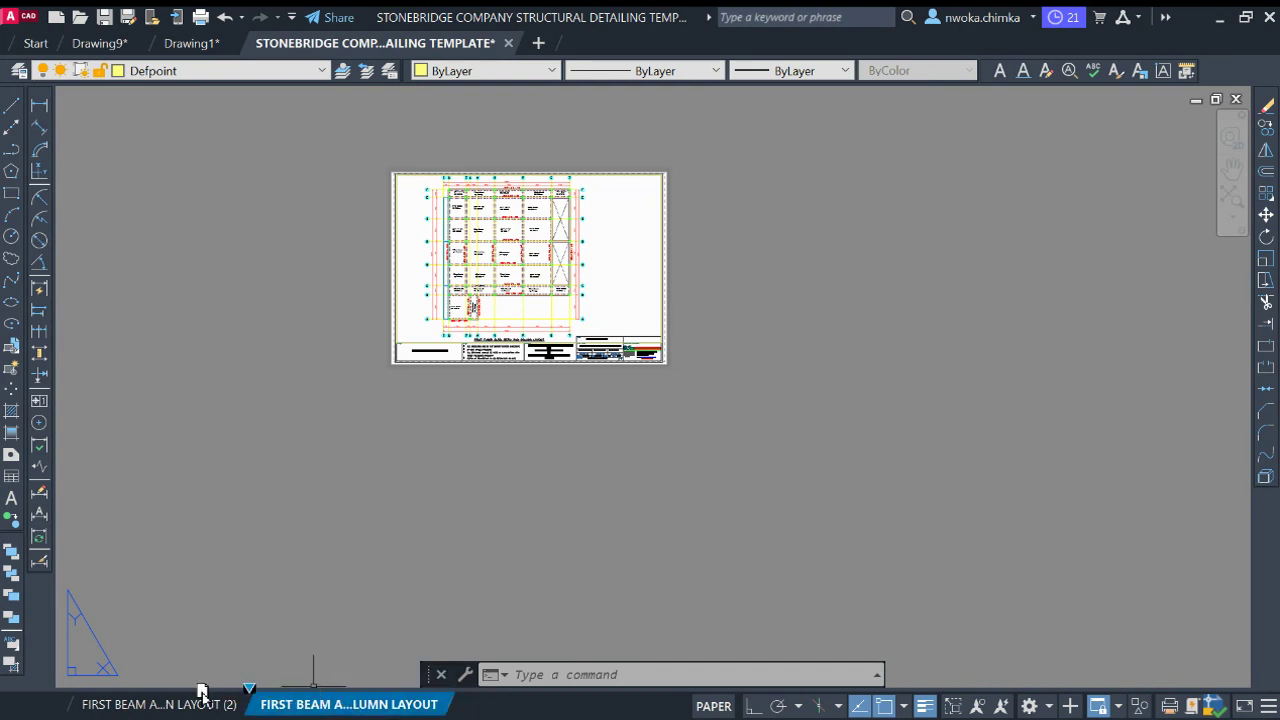
left_click_drag(137, 706, 140, 705)
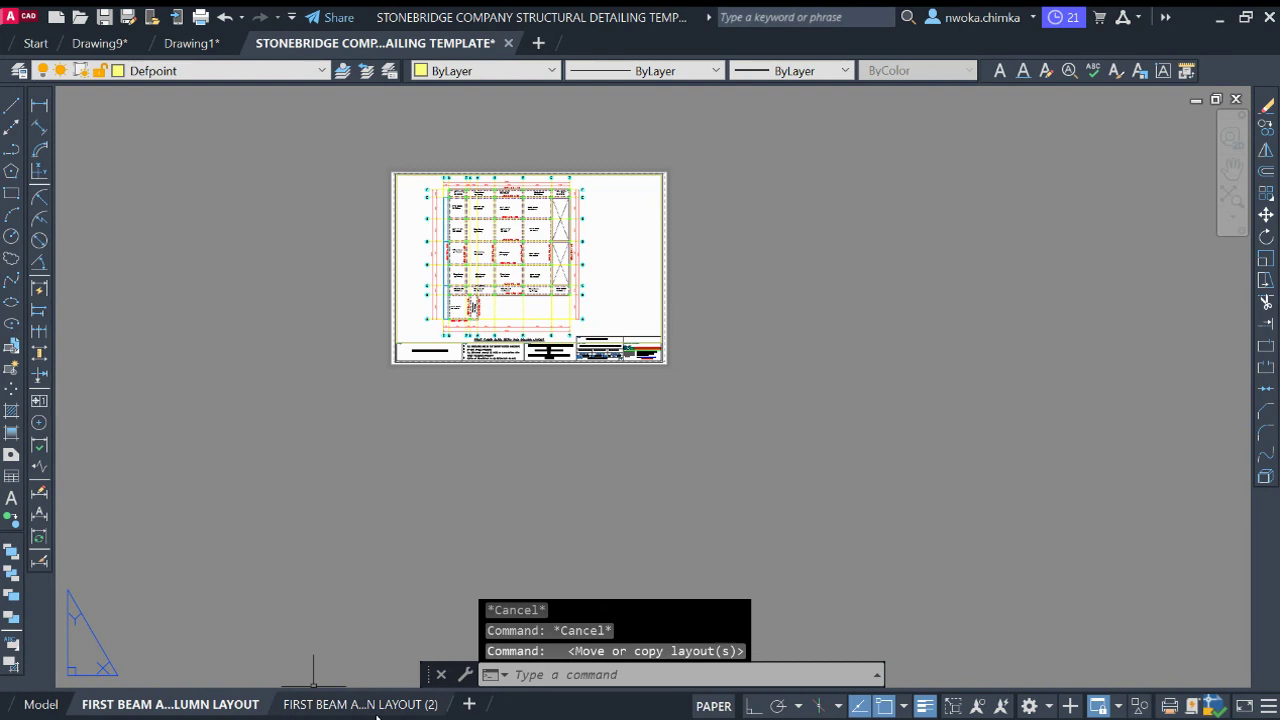
mouse_move(410, 708)
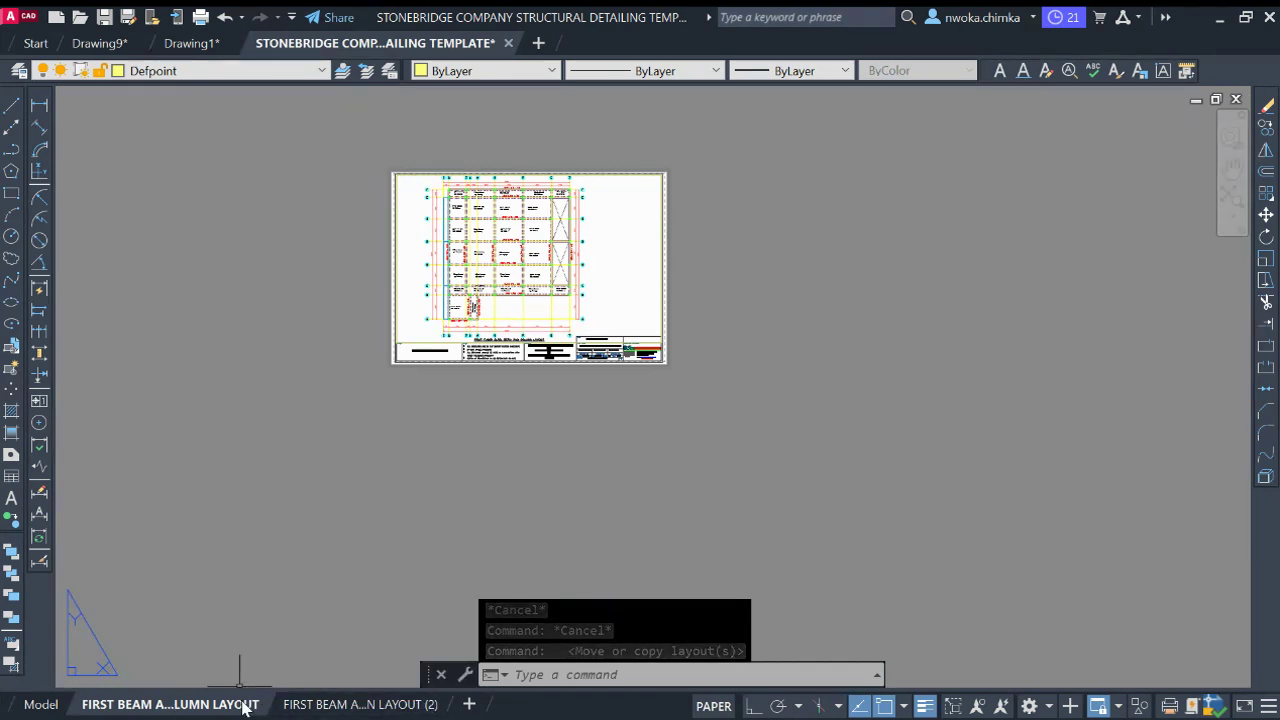
Open the copied layout and rename it FIRST FLOOR BEAM DETAIL-1
left_click(375, 706)
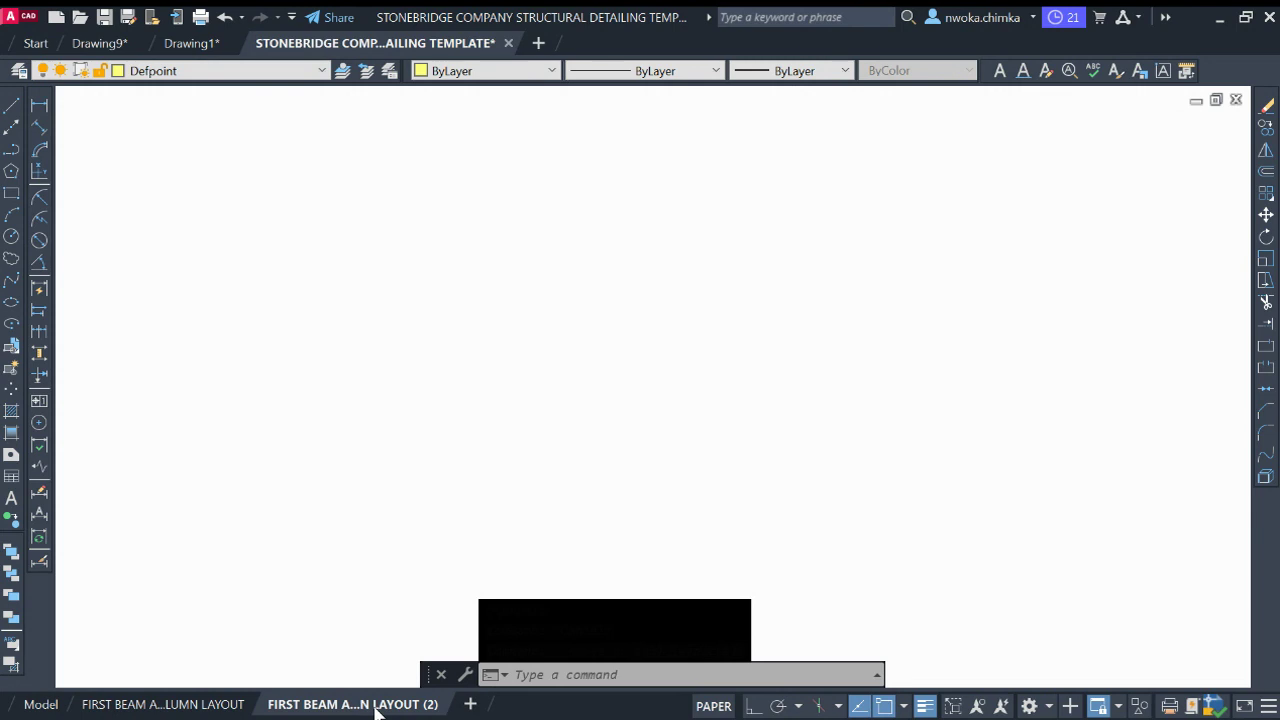
scroll(485, 390, "up", 4)
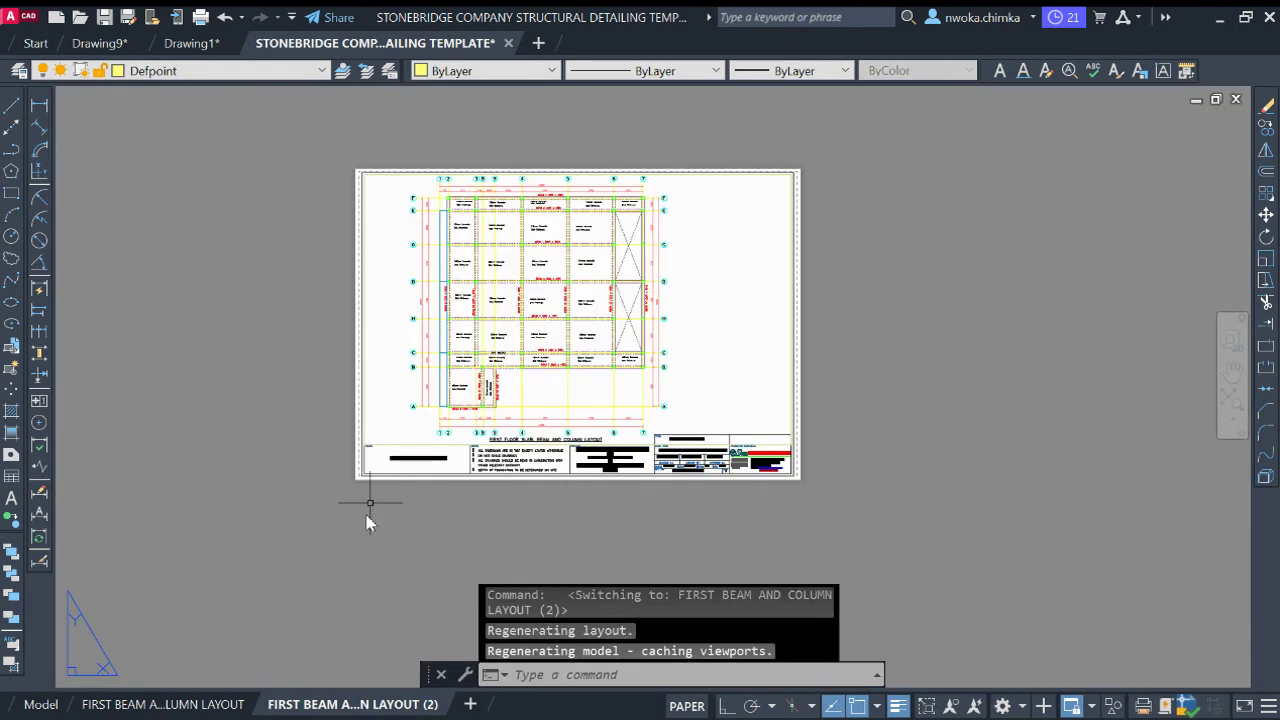
double_click(340, 703)
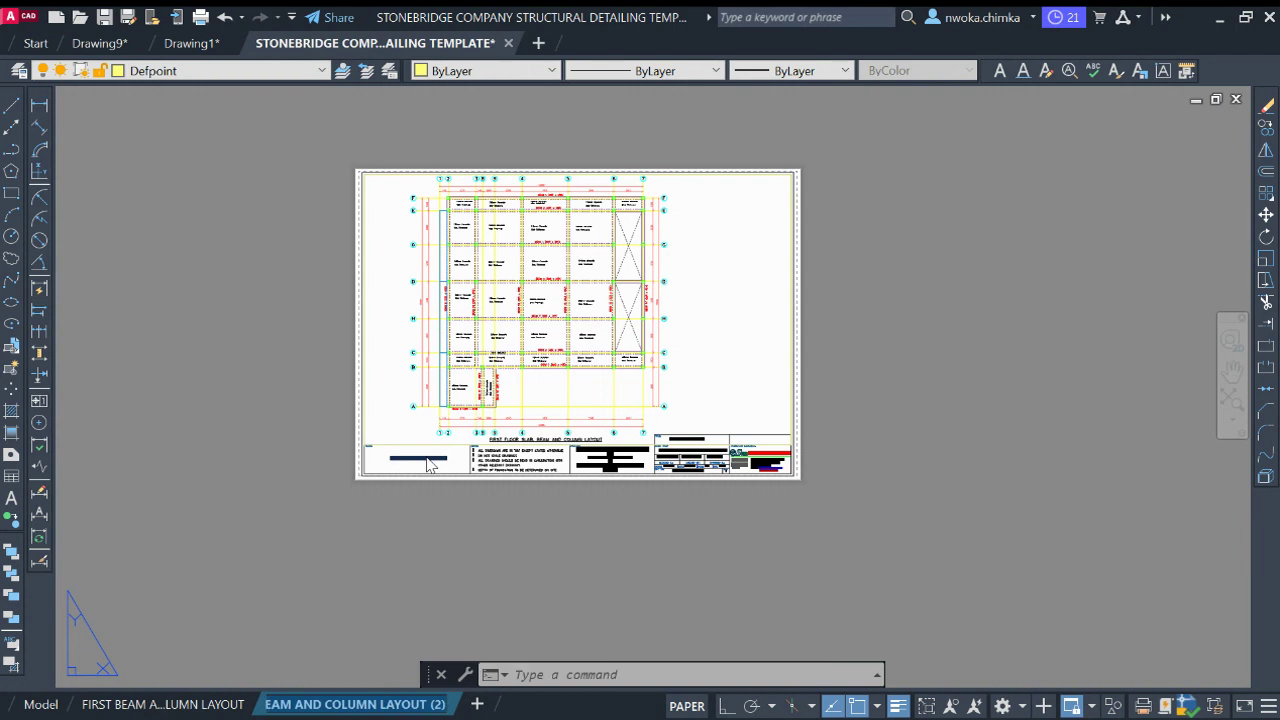
type("FIRST FLOOR BEAM DETAIL-1")
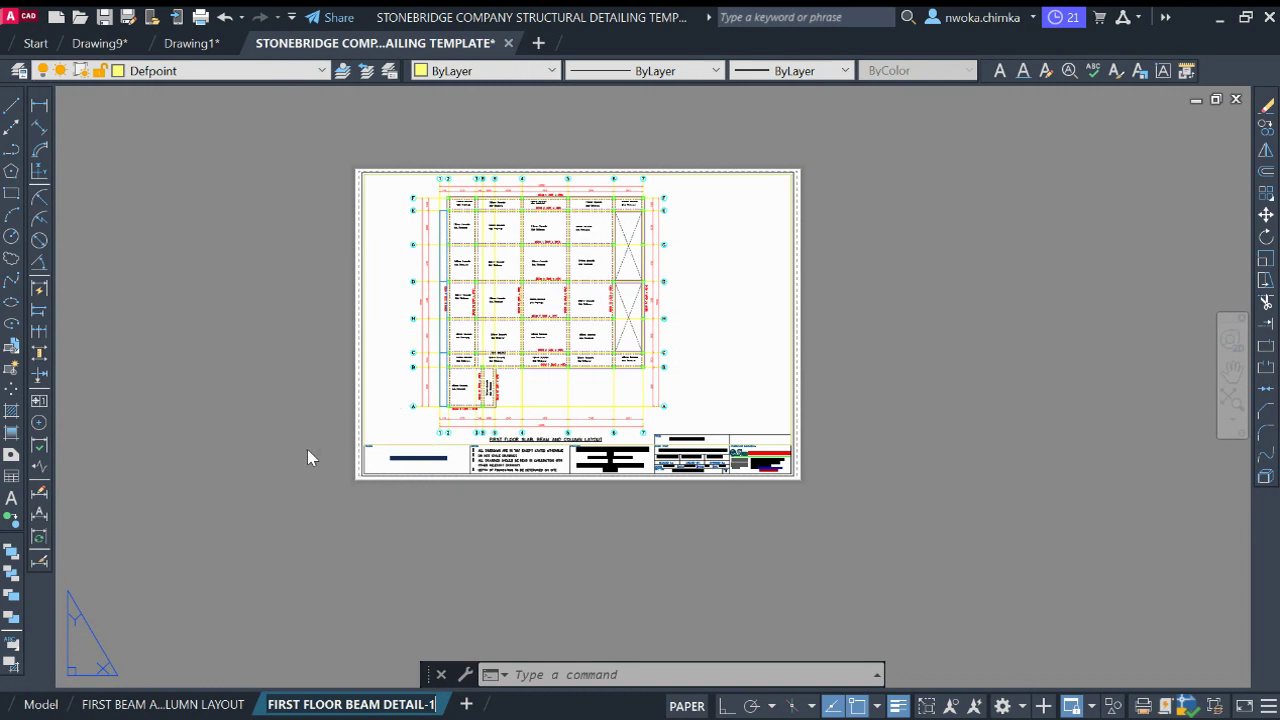
left_click(266, 462)
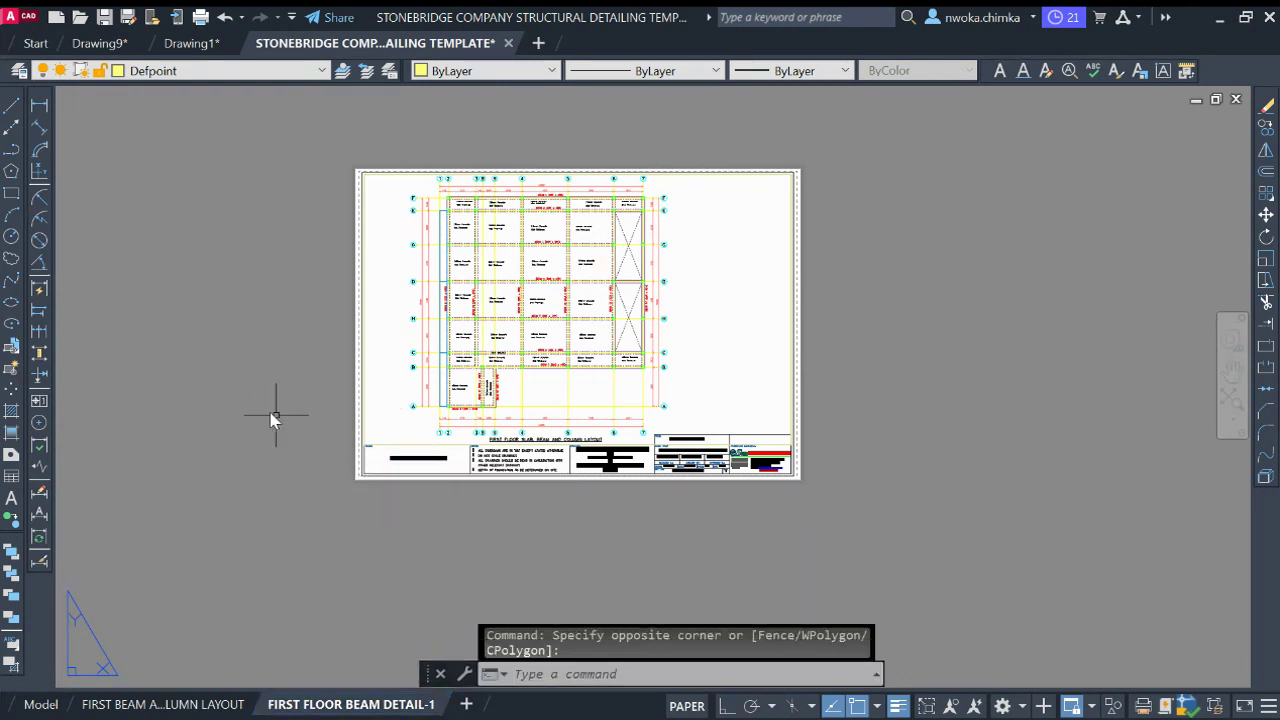
Compare the original sheet with its renamed copy and check the framed beam details in model space, ending on FIRST FLOOR BEAM DETAIL-1
left_click(144, 704)
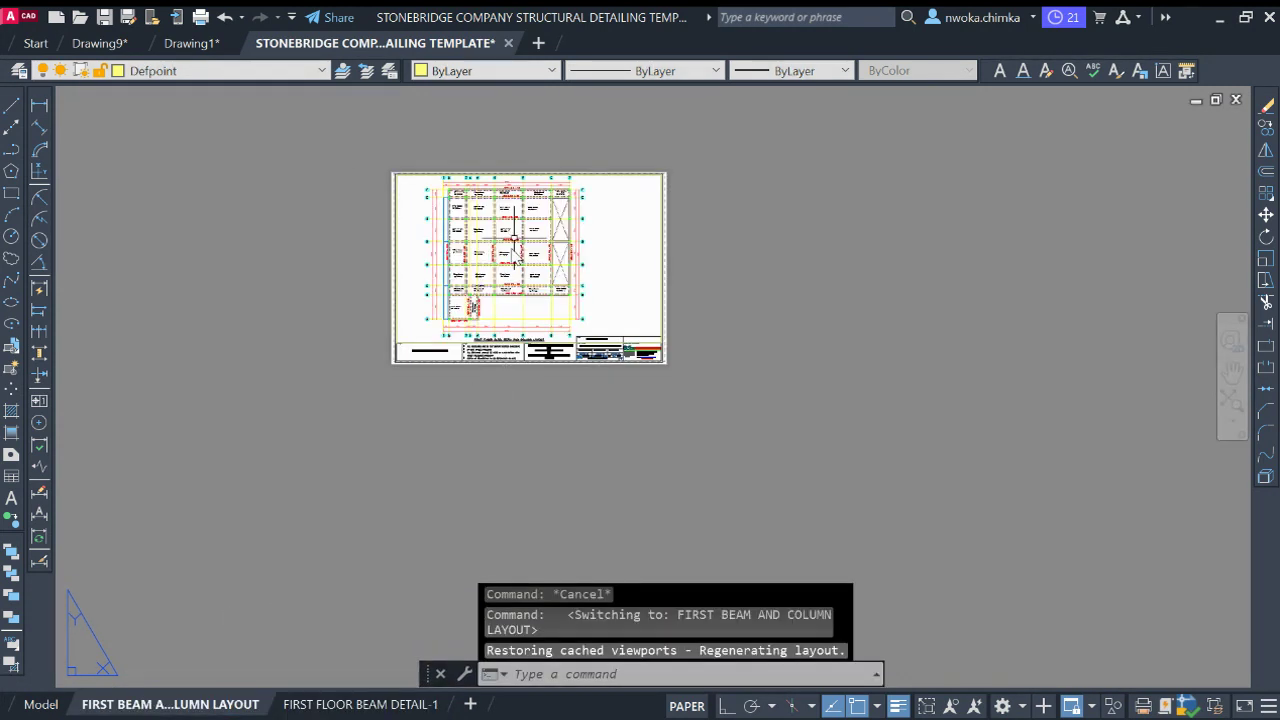
scroll(500, 220, "up", 3)
scroll(485, 250, "down", 3)
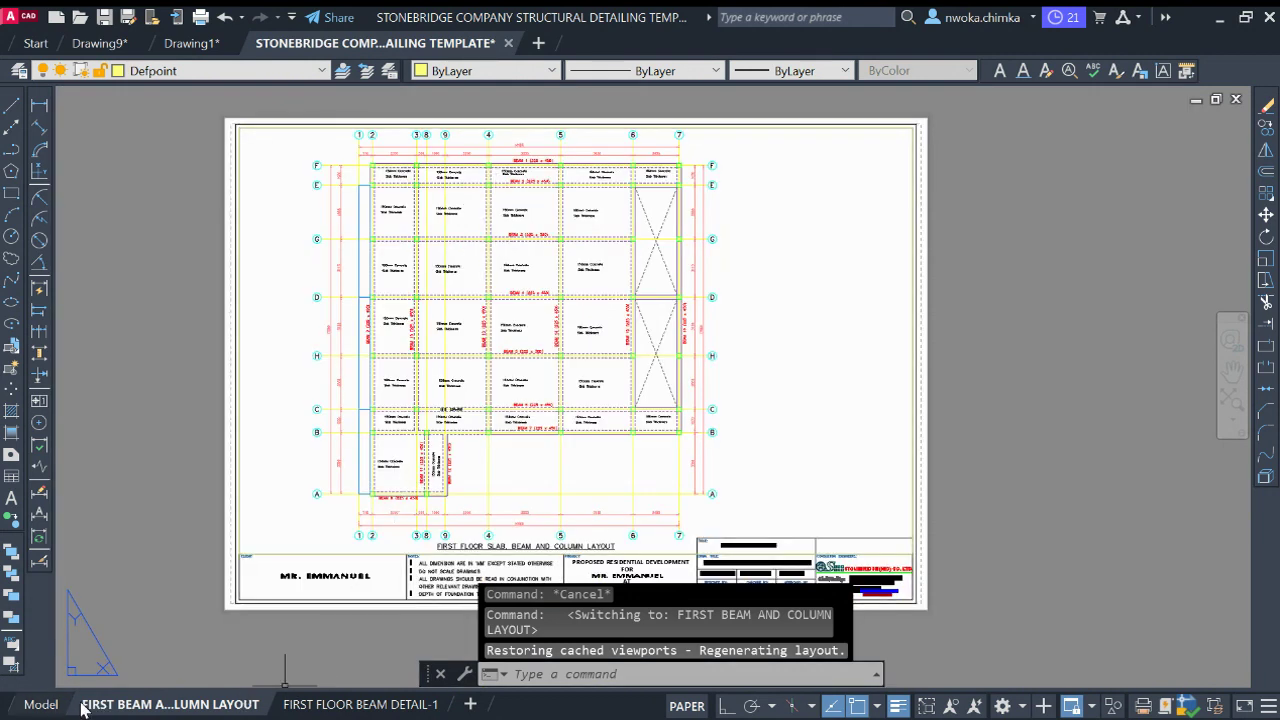
left_click(360, 704)
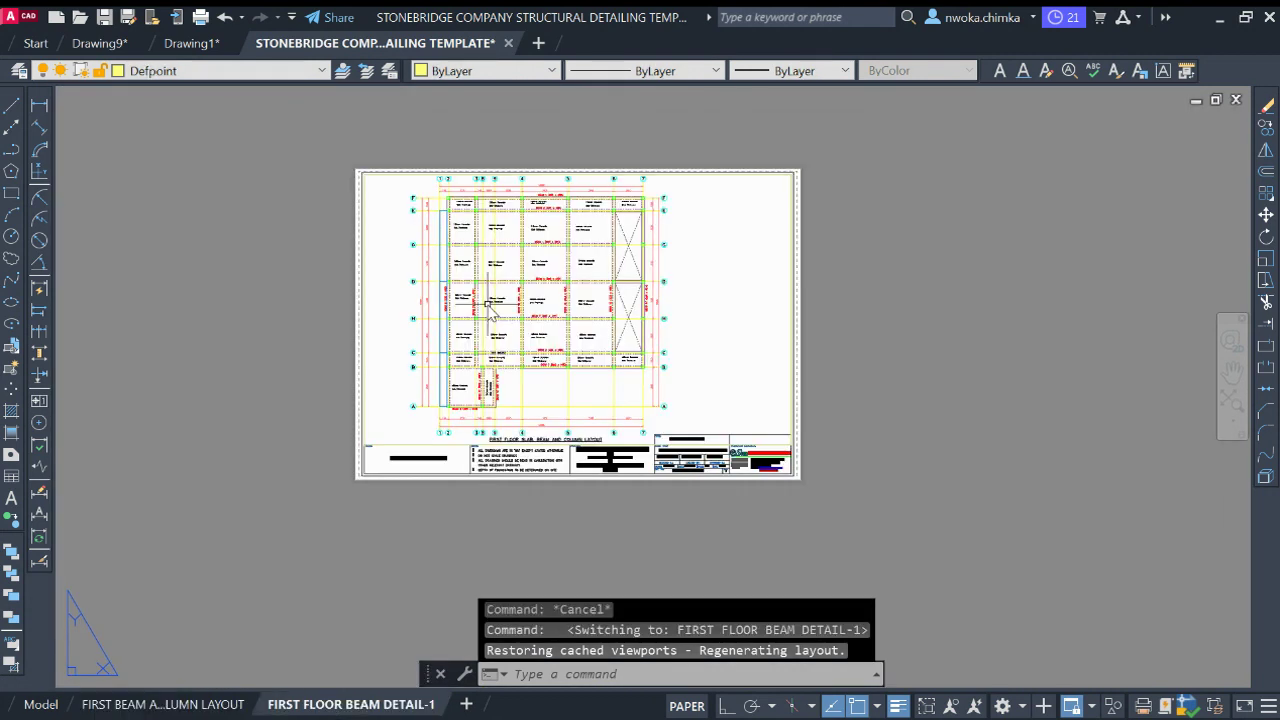
left_click(45, 704)
scroll(514, 314, "down", 2)
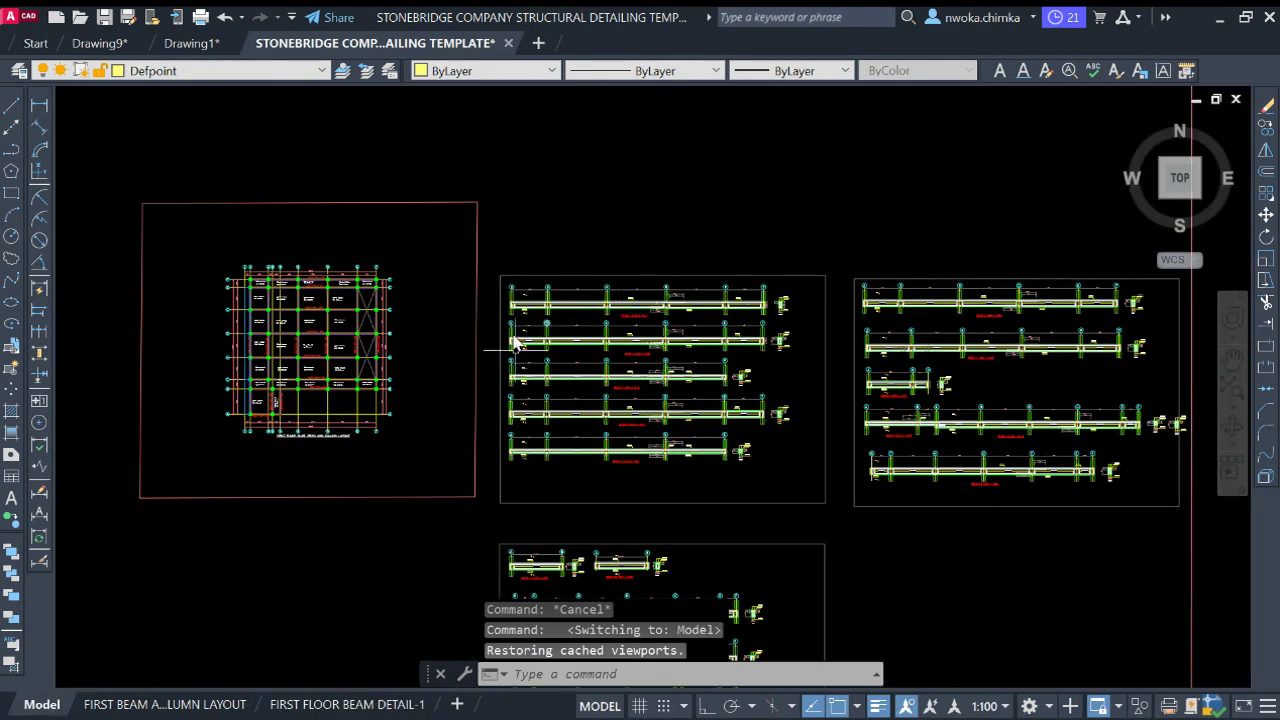
left_click(343, 705)
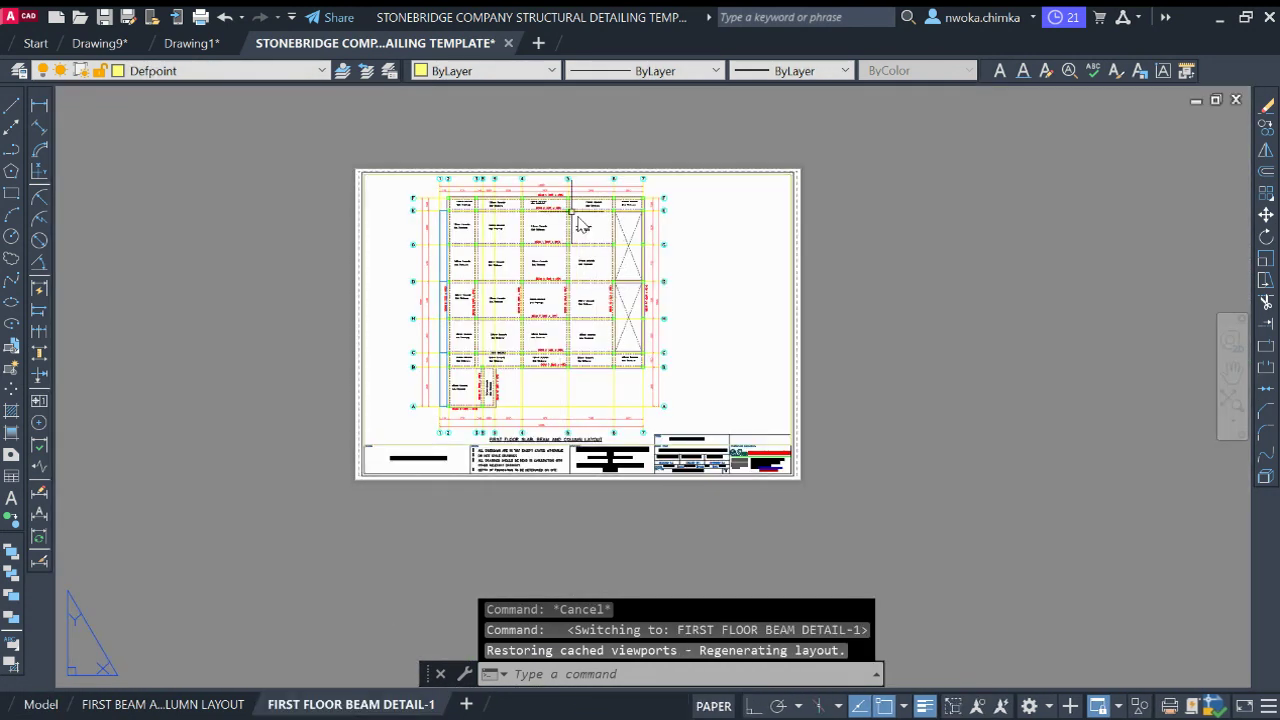
Activate the viewport on the beam detail sheet and replace the floor plan view with the first frame of five beam details
scroll(487, 200, "down", 2)
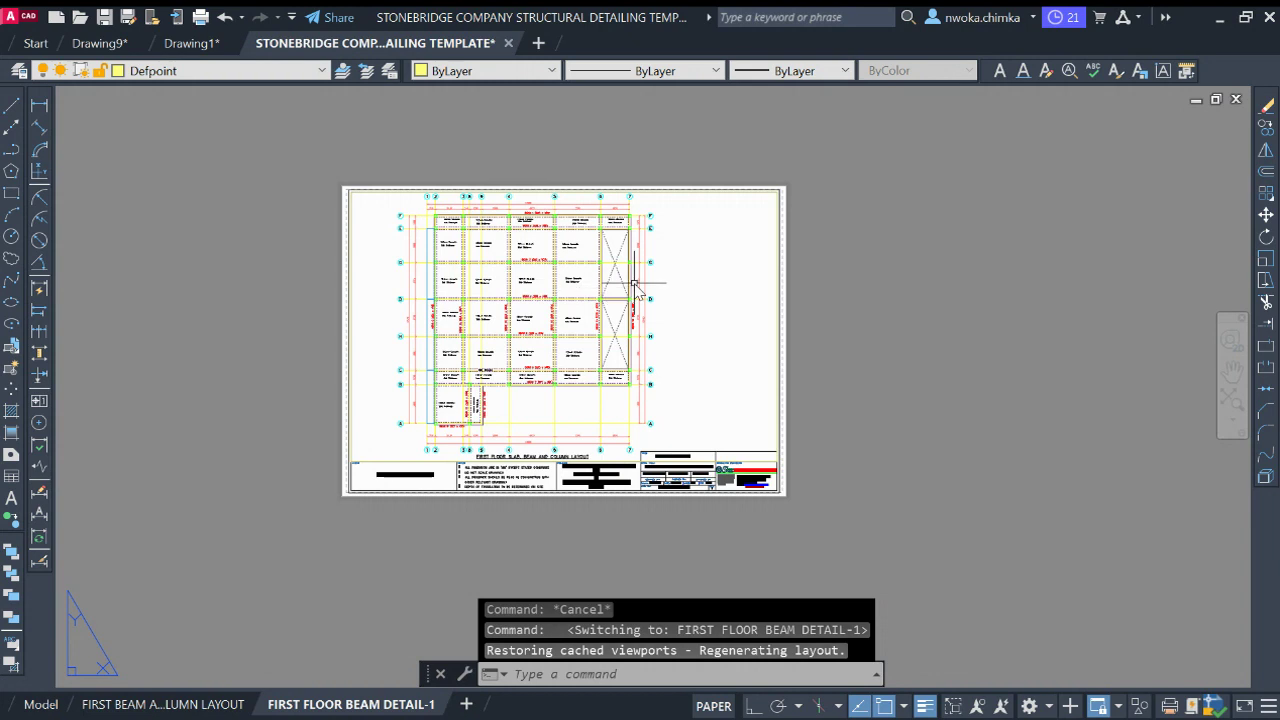
left_click(687, 258)
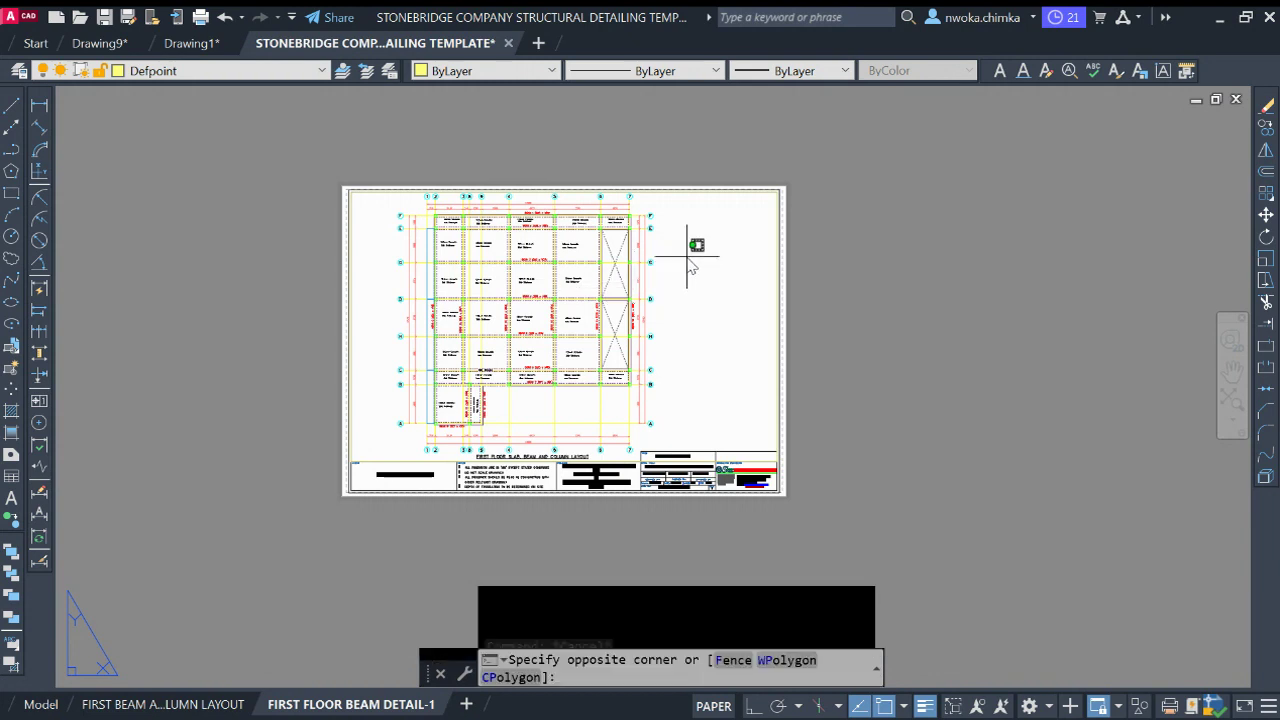
double_click(687, 260)
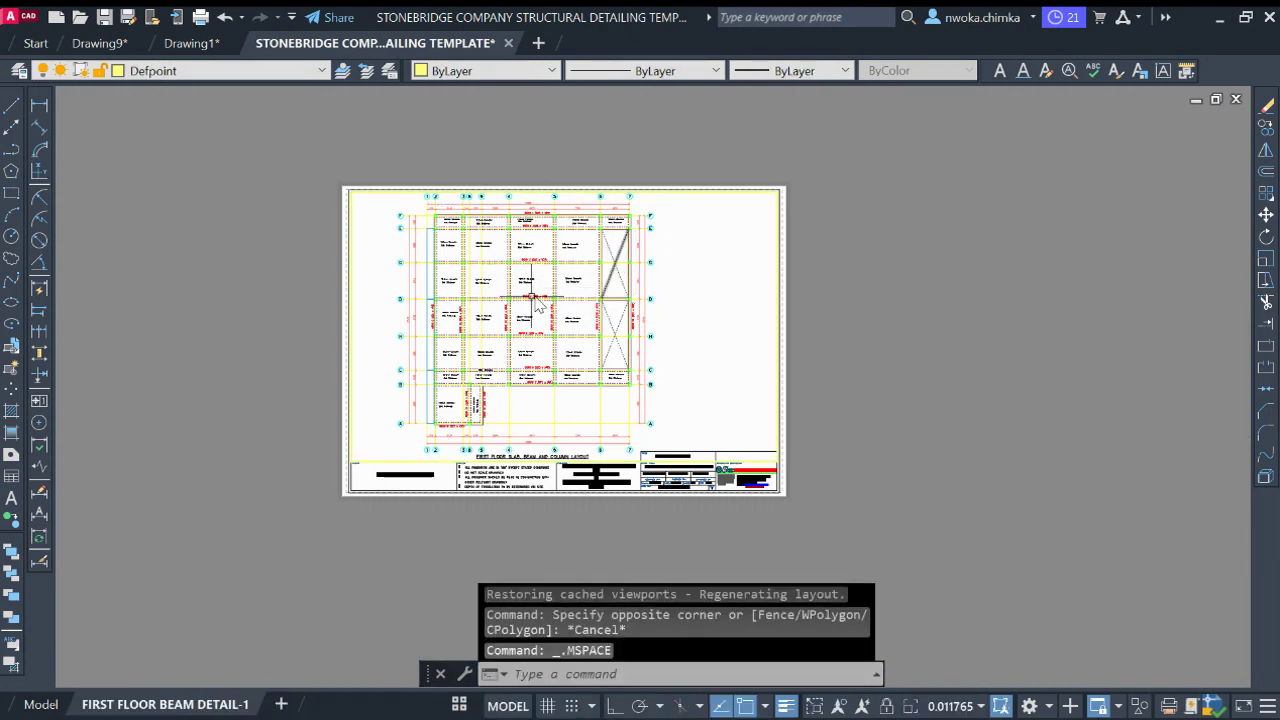
scroll(535, 303, "down", 5)
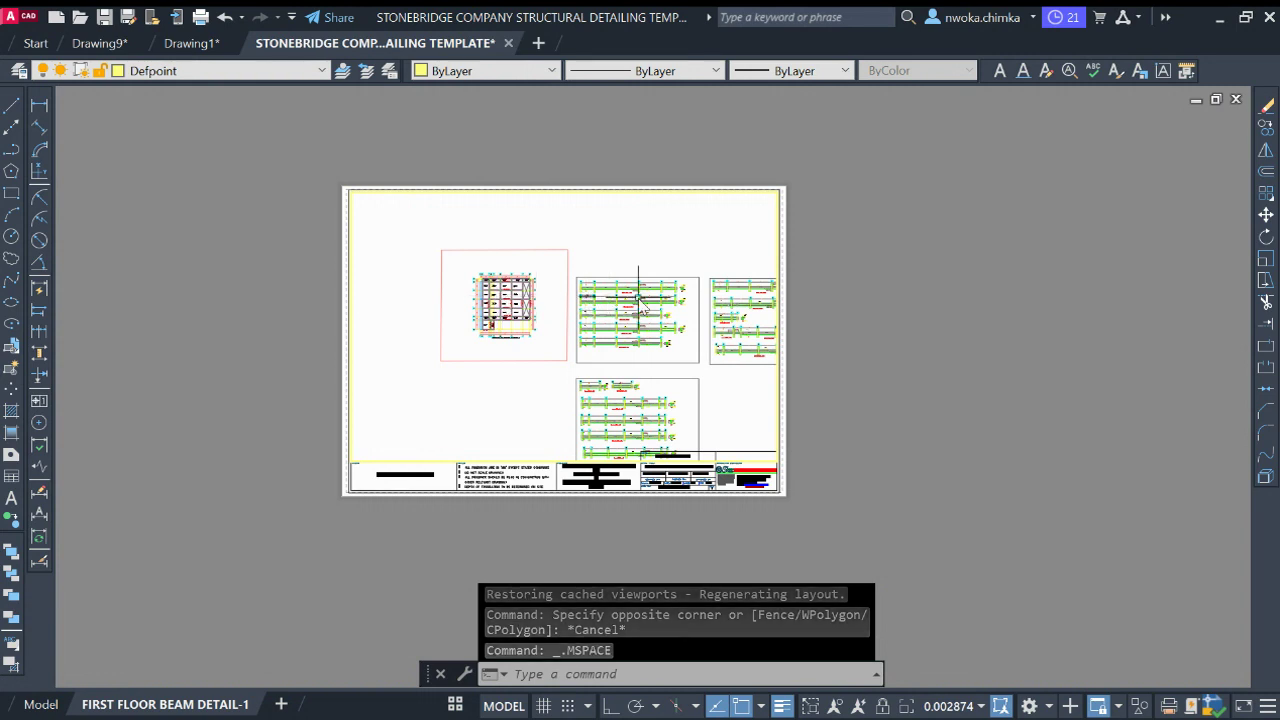
scroll(640, 295, "up", 4)
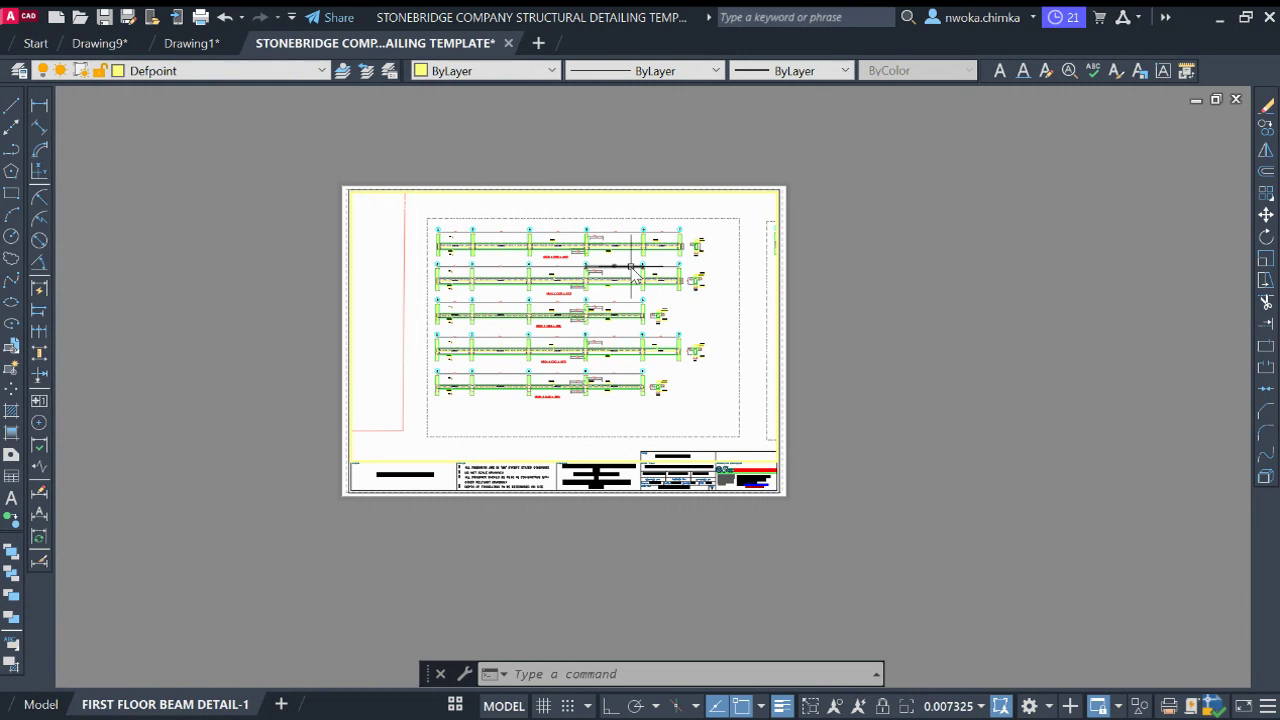
Scale the active viewport's view to 1/85XP and shift the beam details down so Beam 1 and its grid bubbles fit inside the border
key("Return")
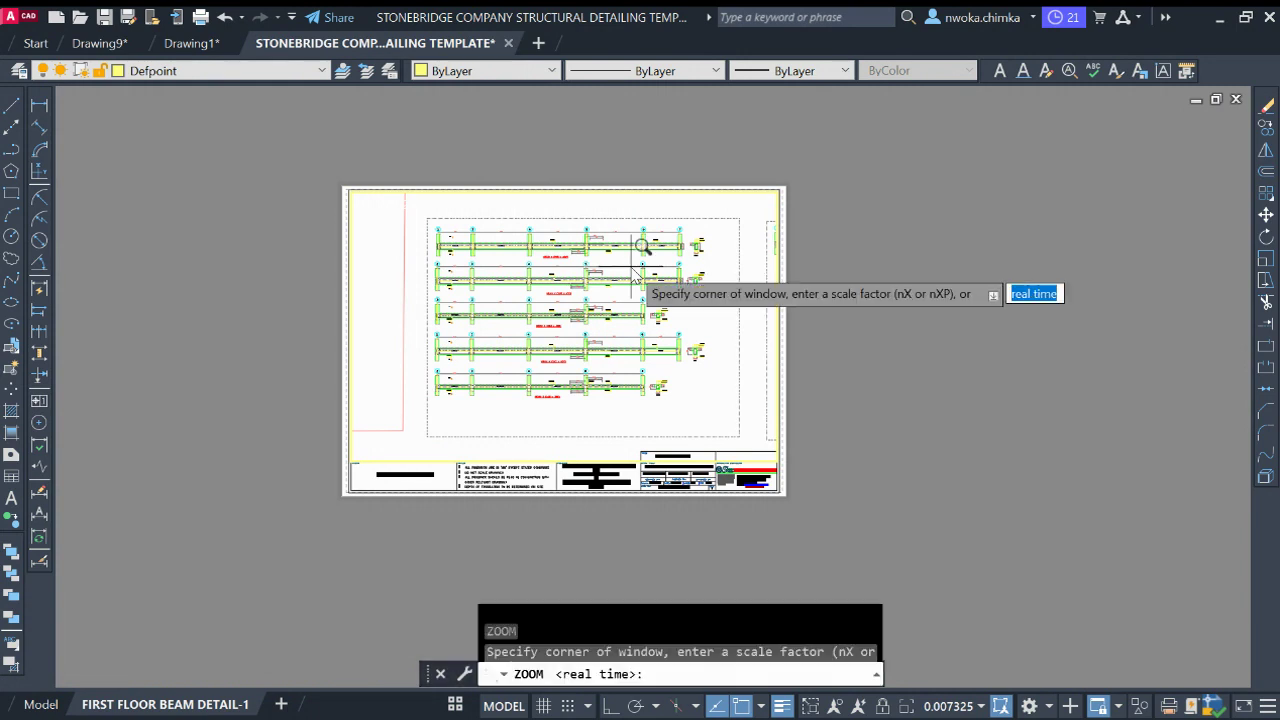
type("1")
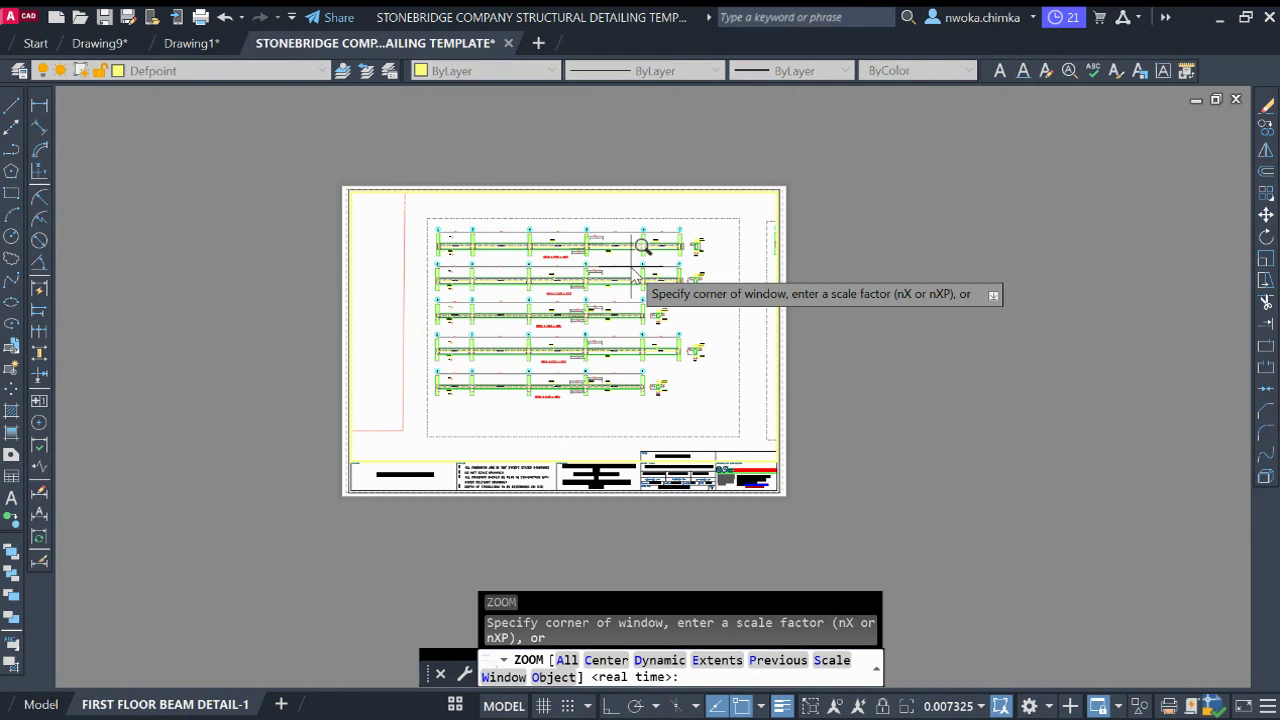
key("Return")
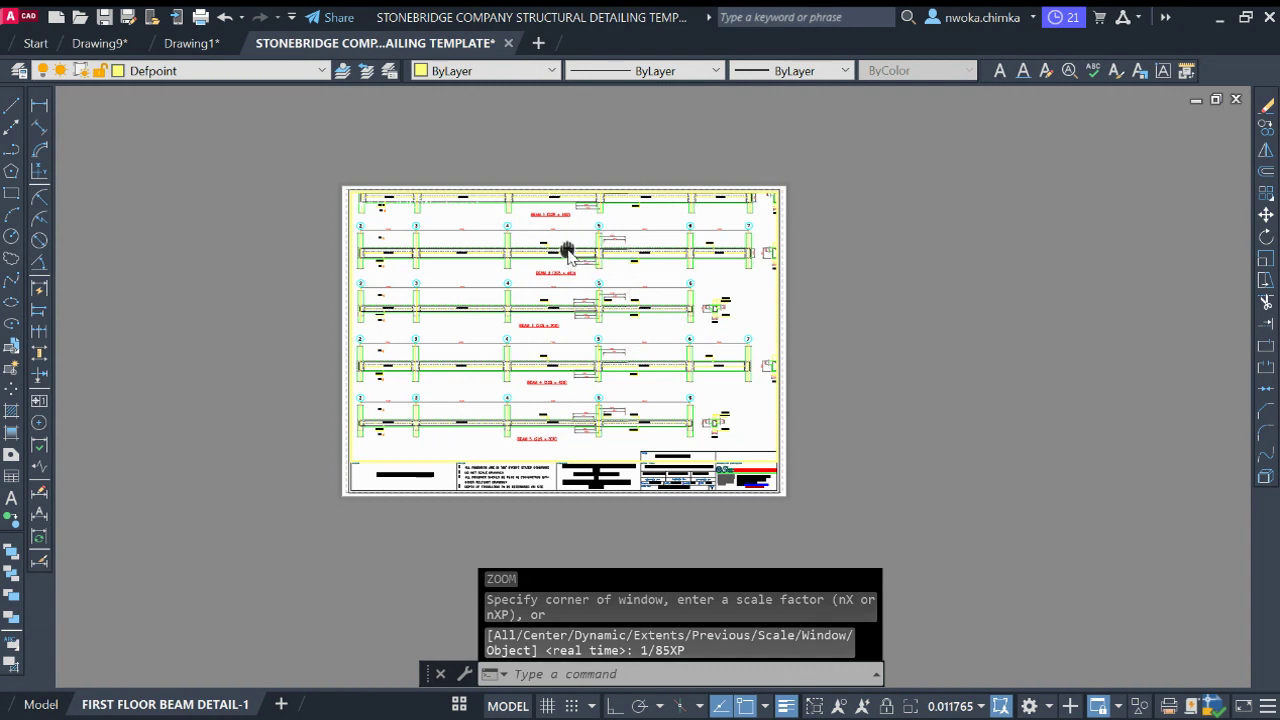
middle_click_drag(567, 250, 565, 281)
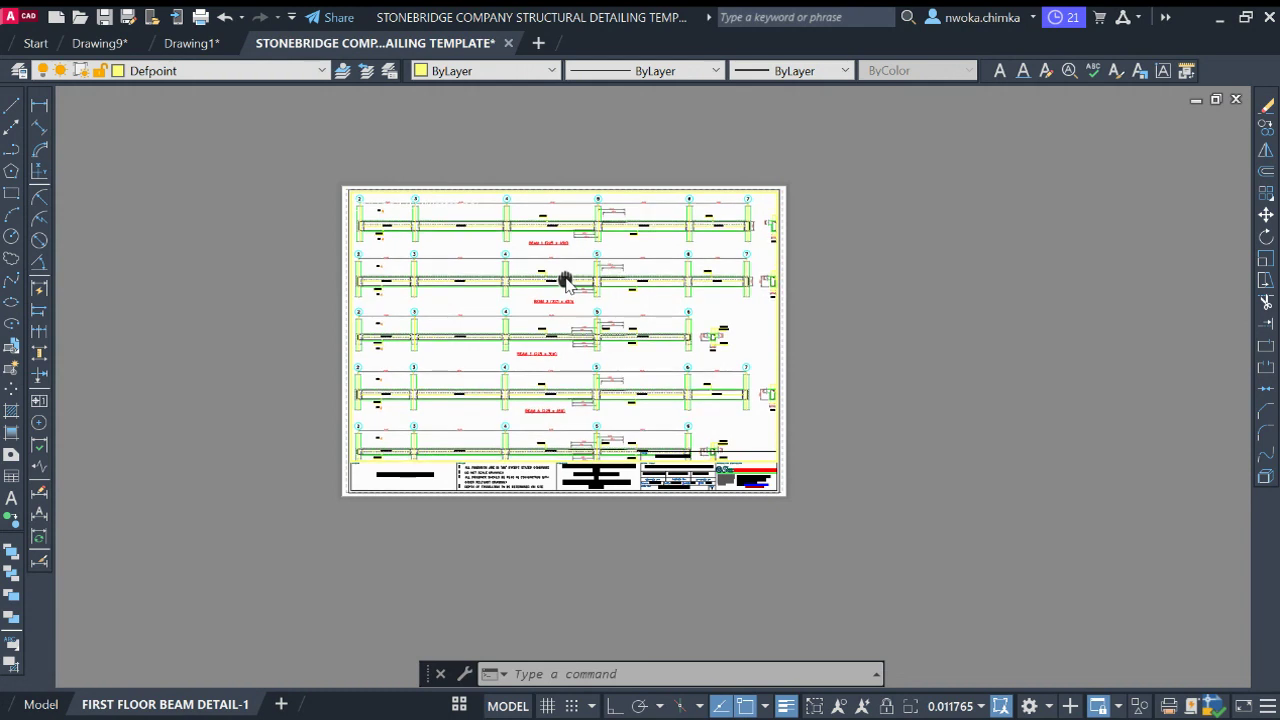
Nudge the beam details slightly sideways inside the viewport and return to paper space
middle_click_drag(565, 281, 566, 281)
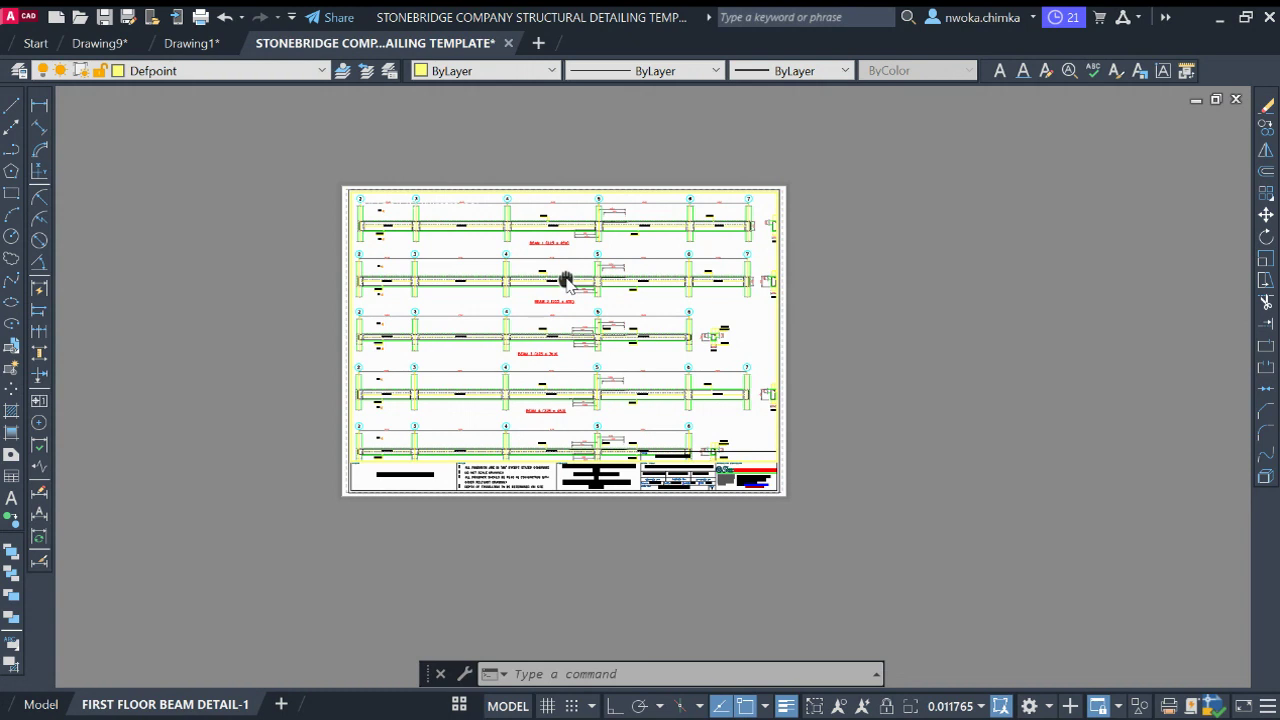
middle_click_drag(566, 281, 567, 280)
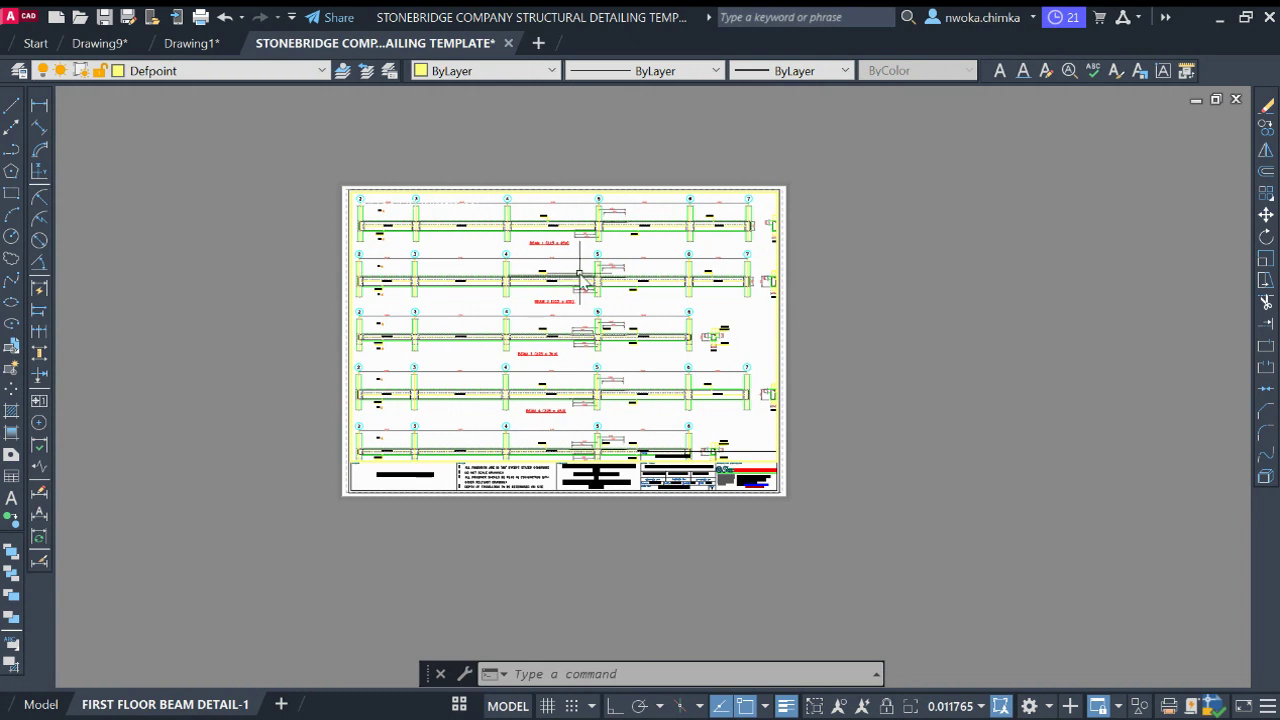
double_click(852, 232)
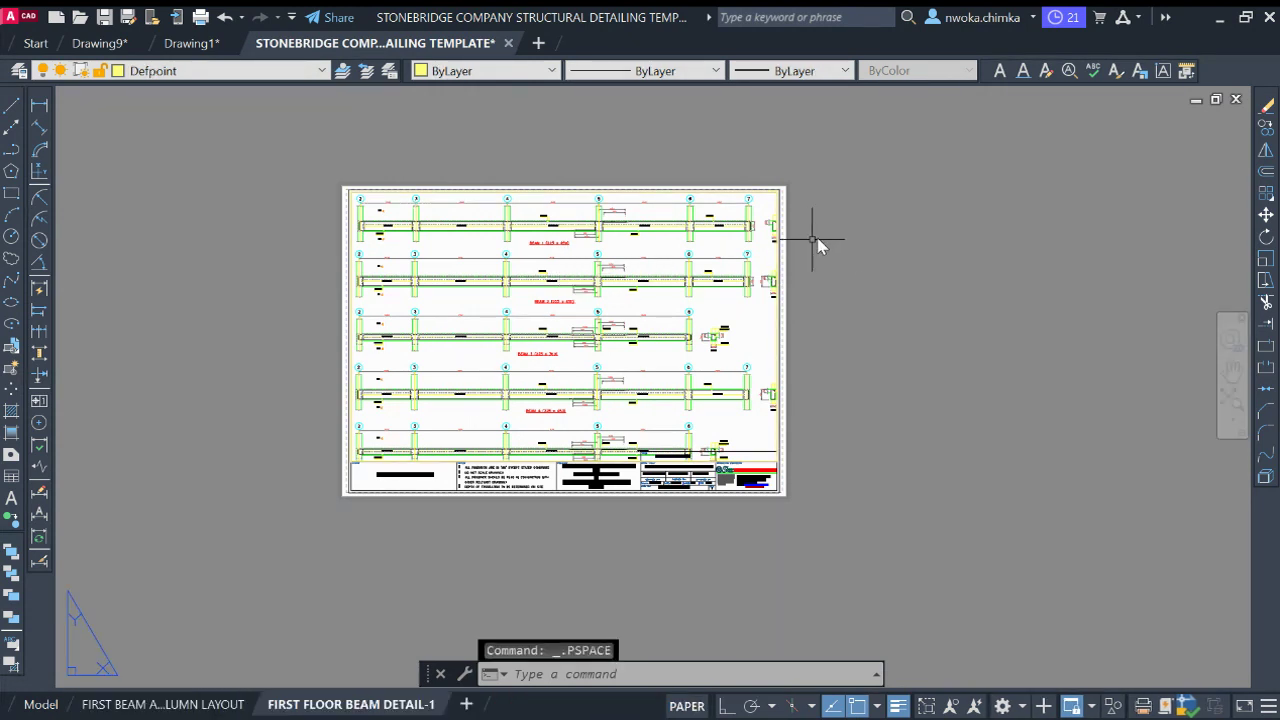
Check how the beam details, grid bubbles and cross-sections sit within the sheet border
scroll(443, 220, "up", 4)
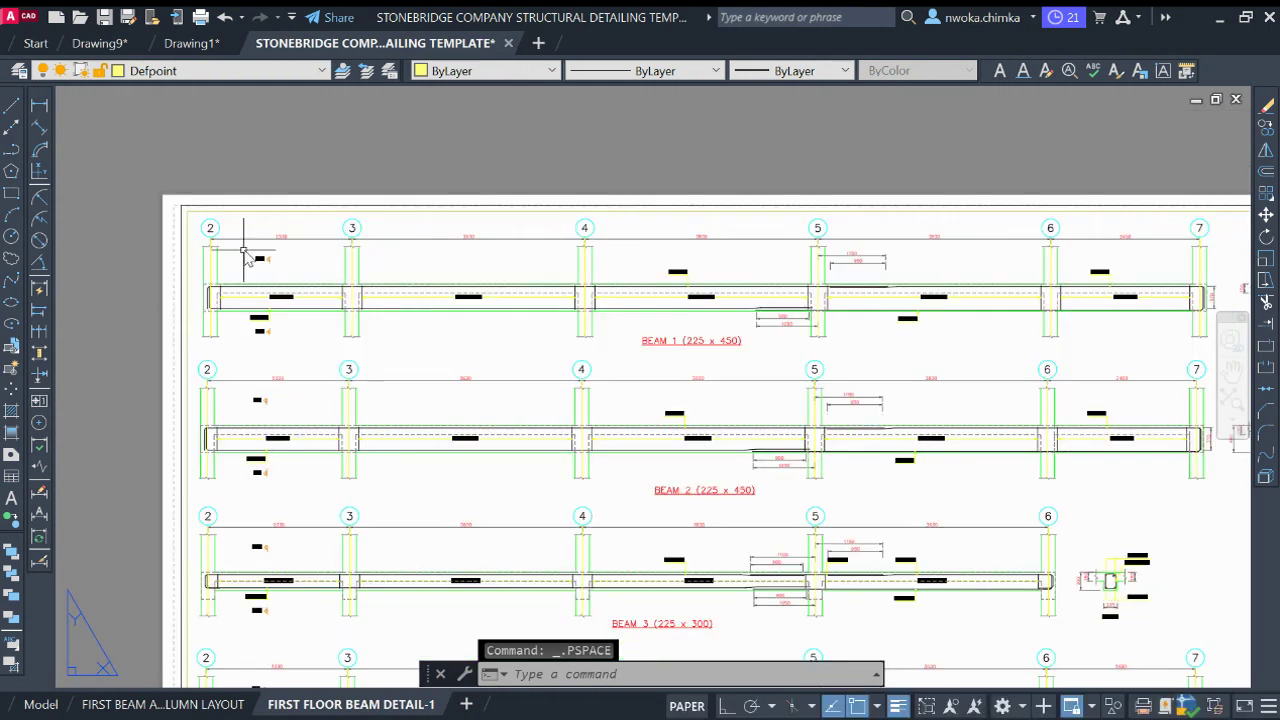
scroll(243, 255, "up", 3)
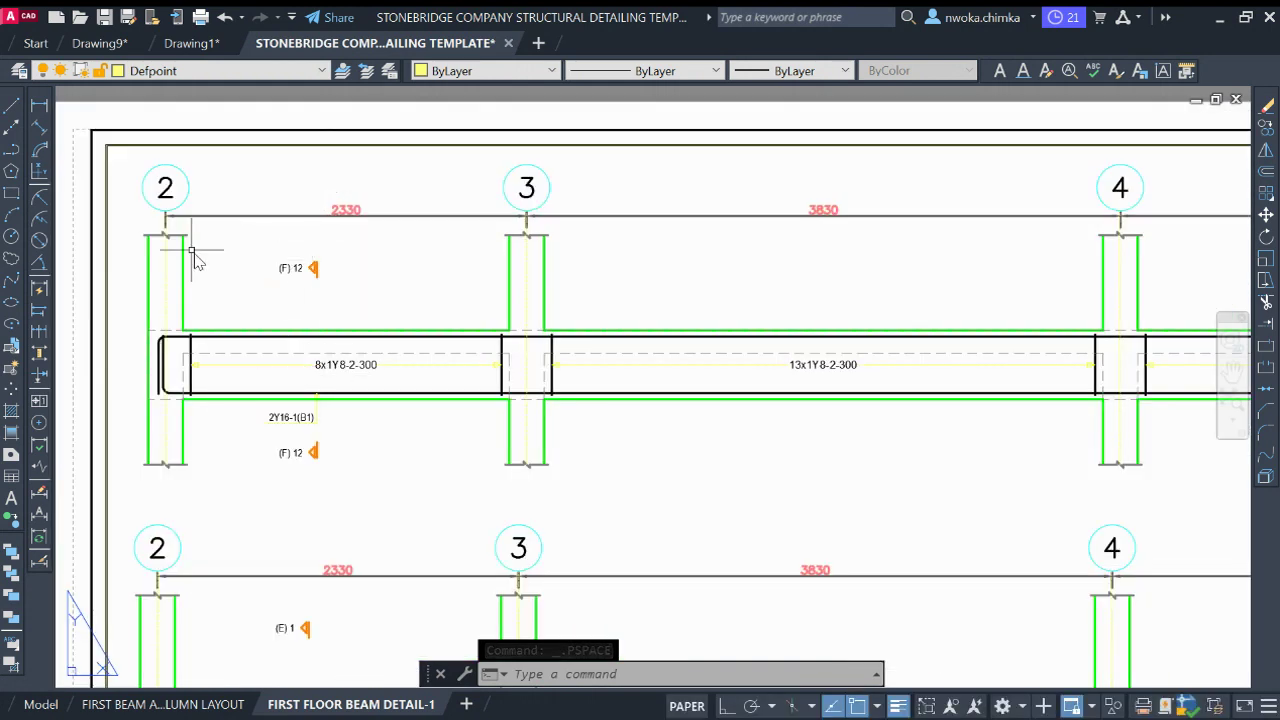
scroll(196, 260, "down", 8)
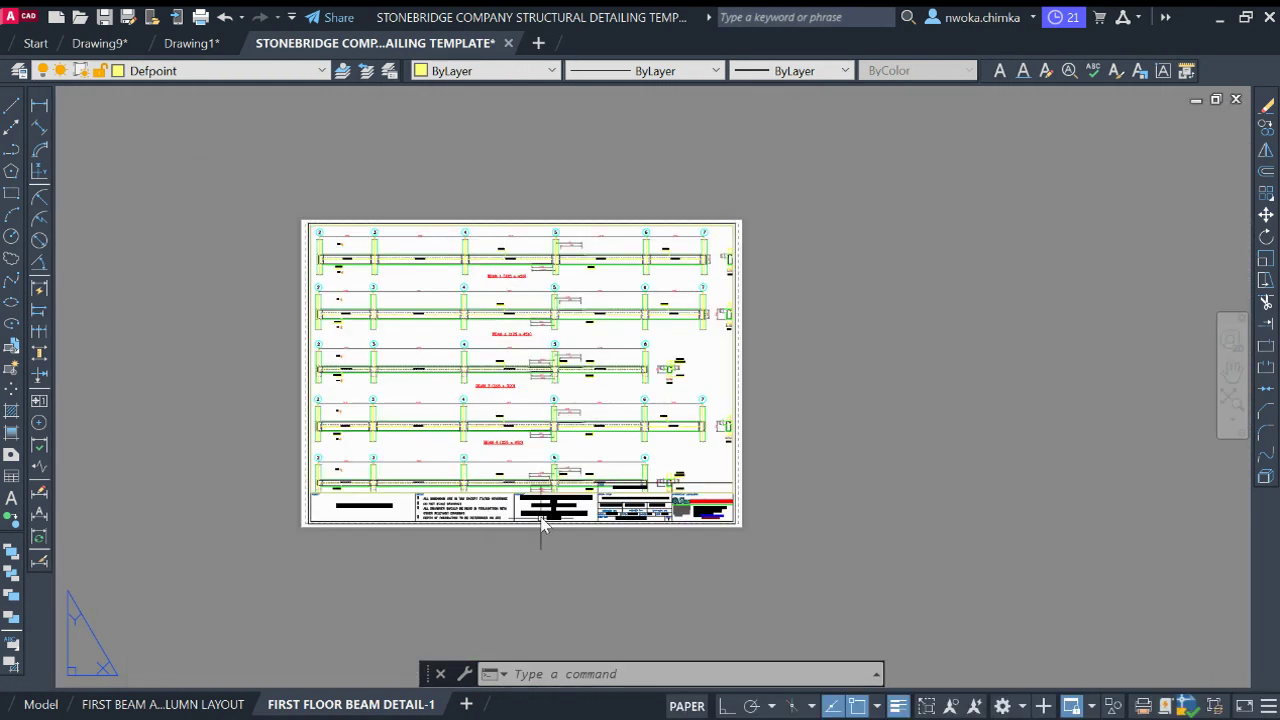
scroll(541, 500, "up", 2)
scroll(537, 423, "down", 2)
scroll(549, 200, "up", 4)
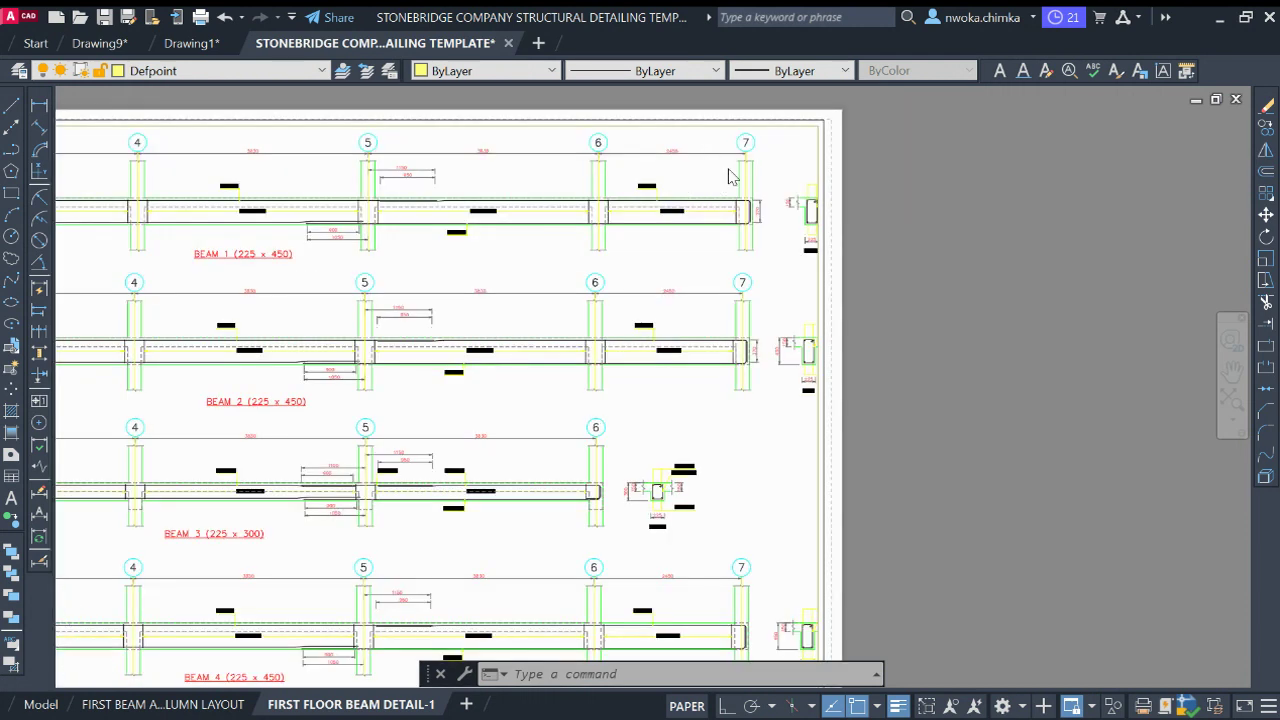
scroll(728, 176, "down", 4)
Change the drawing title in the title block to FIRST FLOOR BEAM DETAIL -1
scroll(665, 428, "up", 6)
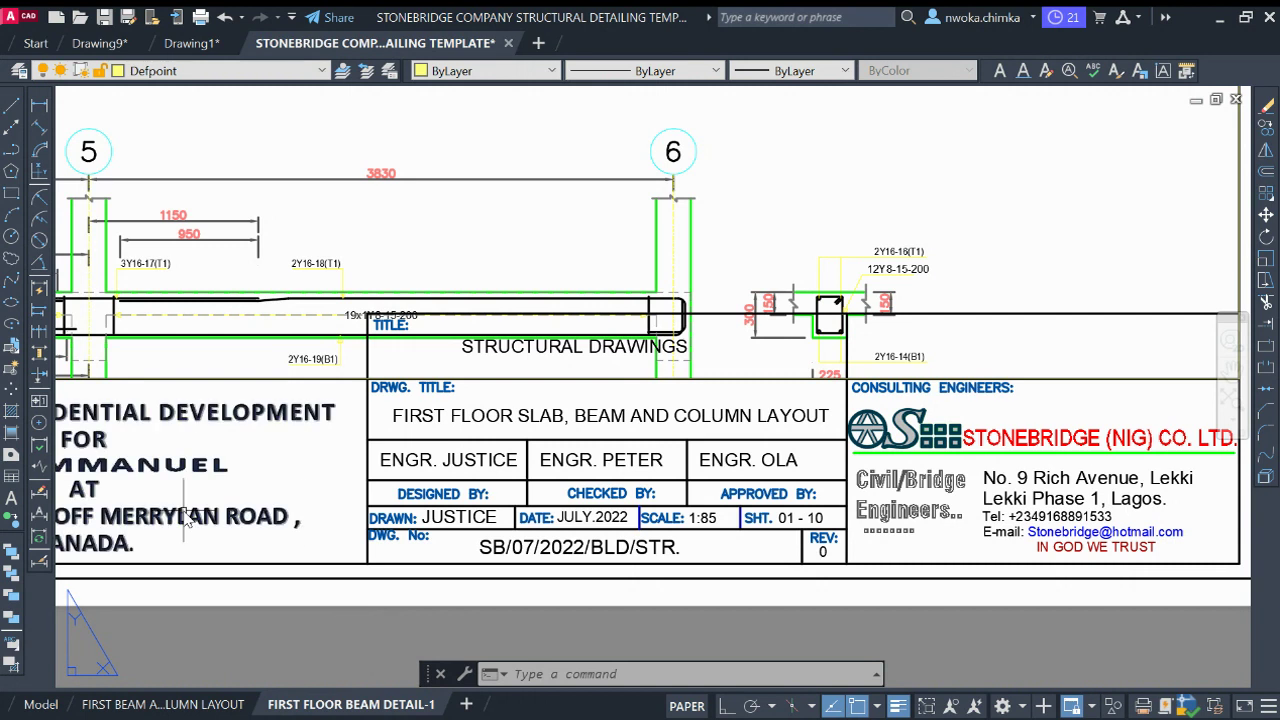
left_click(481, 418)
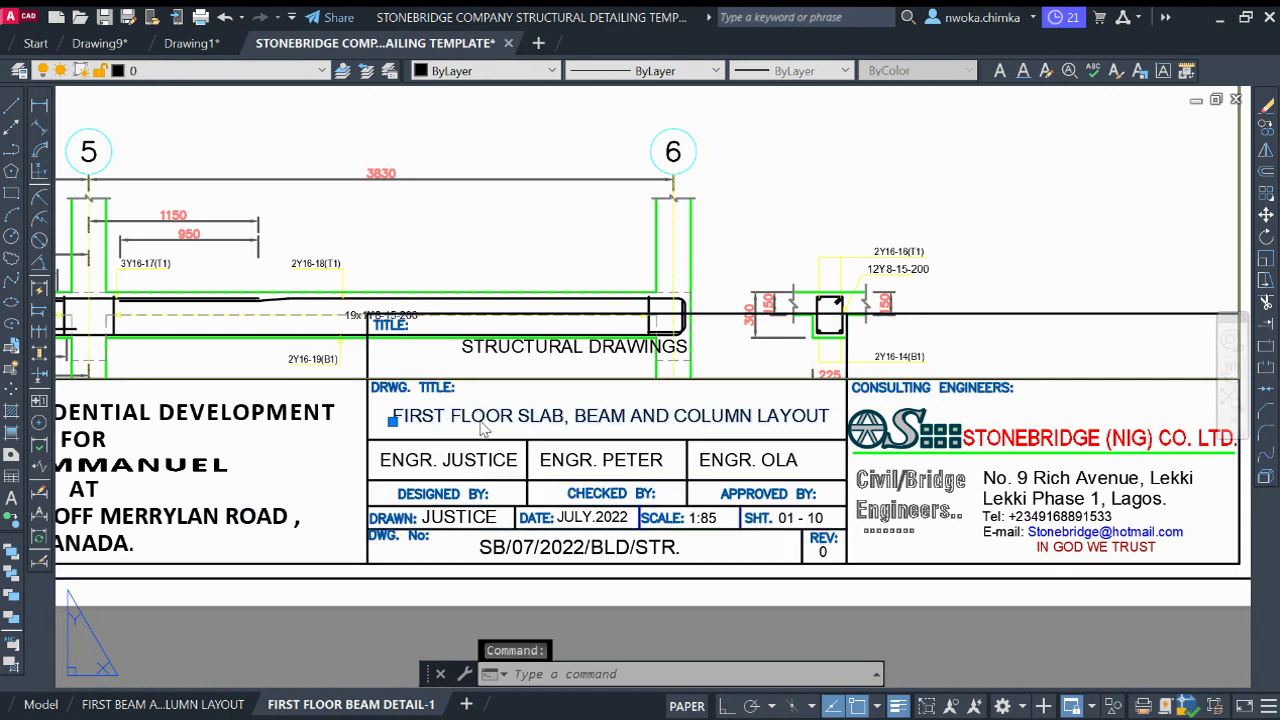
double_click(495, 421)
left_click_drag(518, 424, 822, 418)
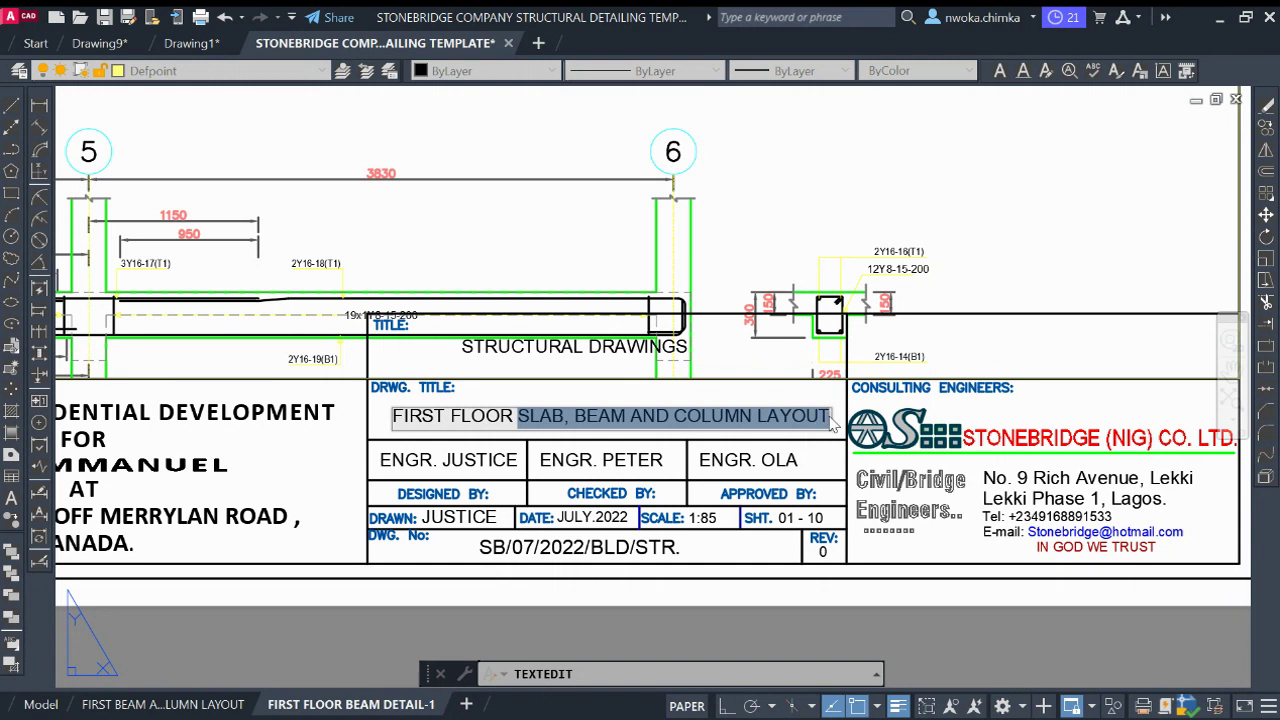
type("BEAM DETAIL -1")
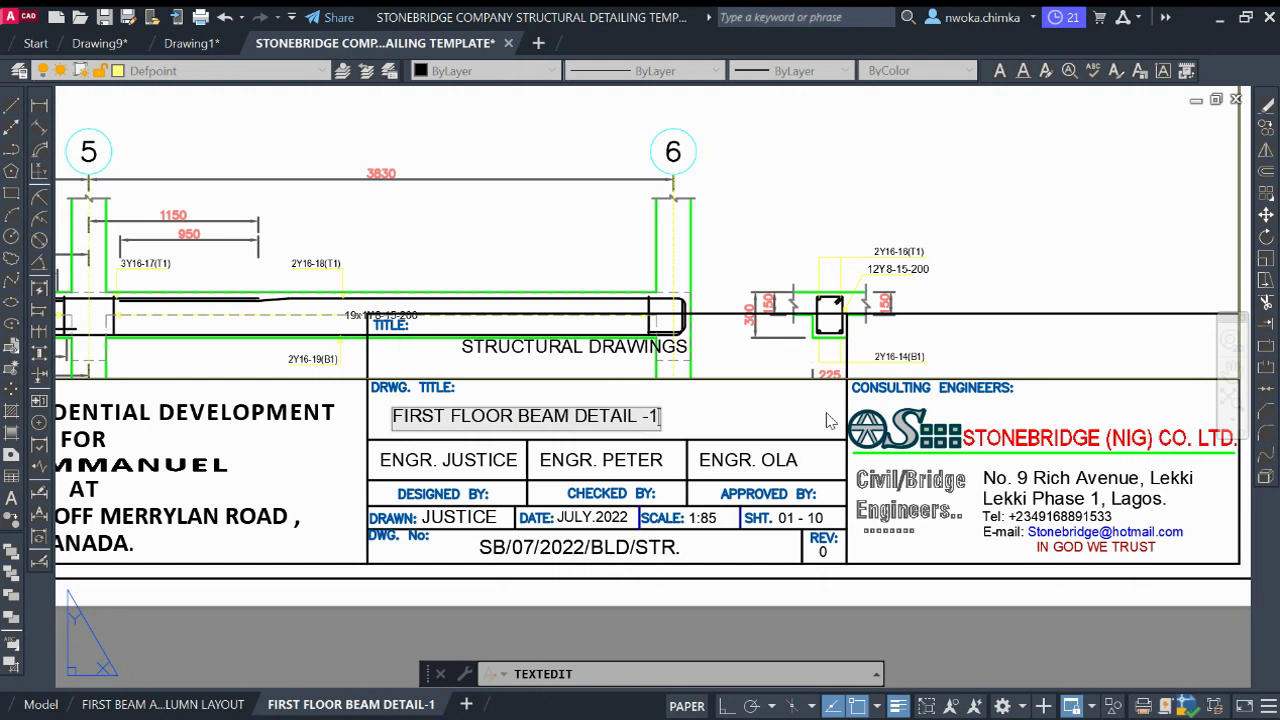
left_click(912, 198)
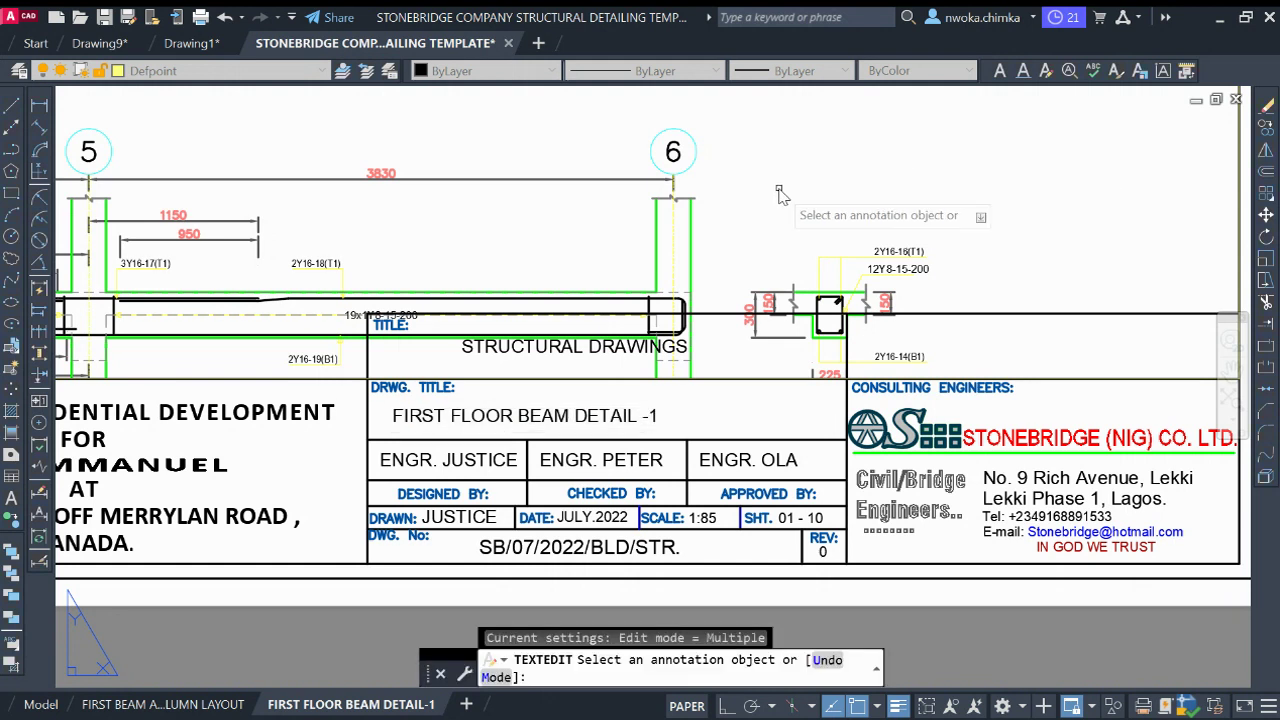
key("Return")
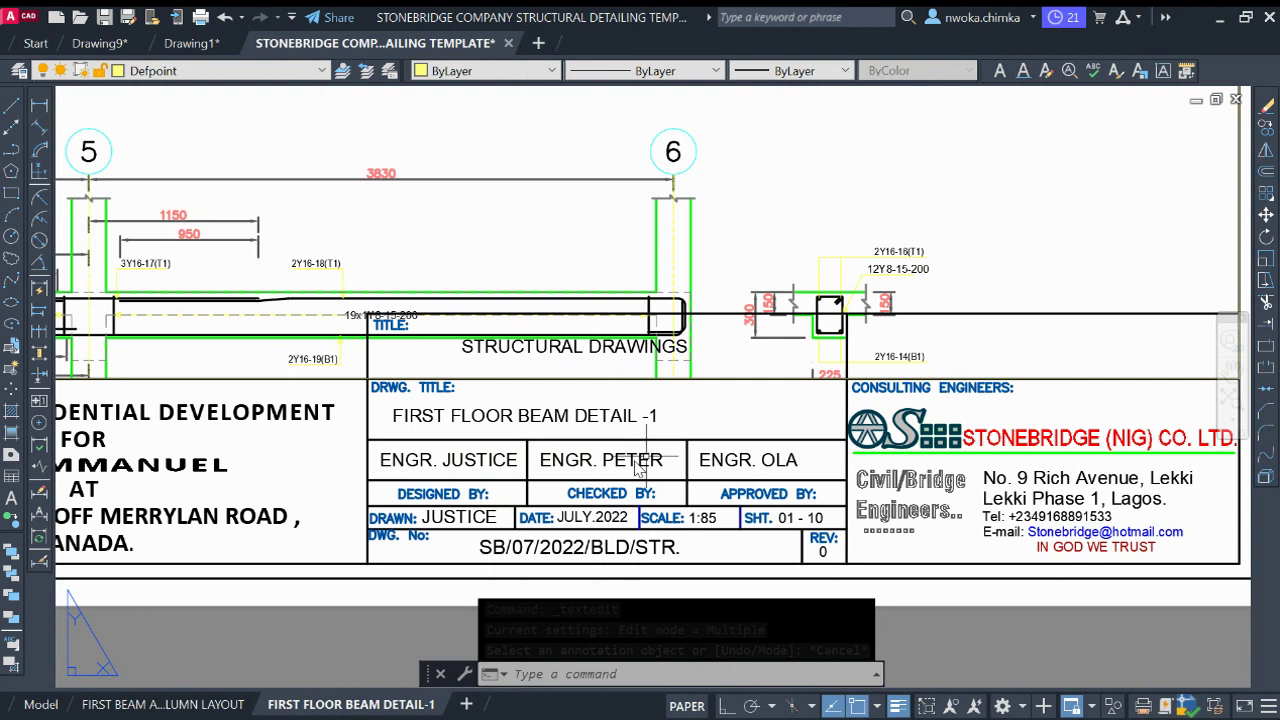
Review the project, notes and client sections of the title block on the beam detail sheet
scroll(760, 475, "down", 2)
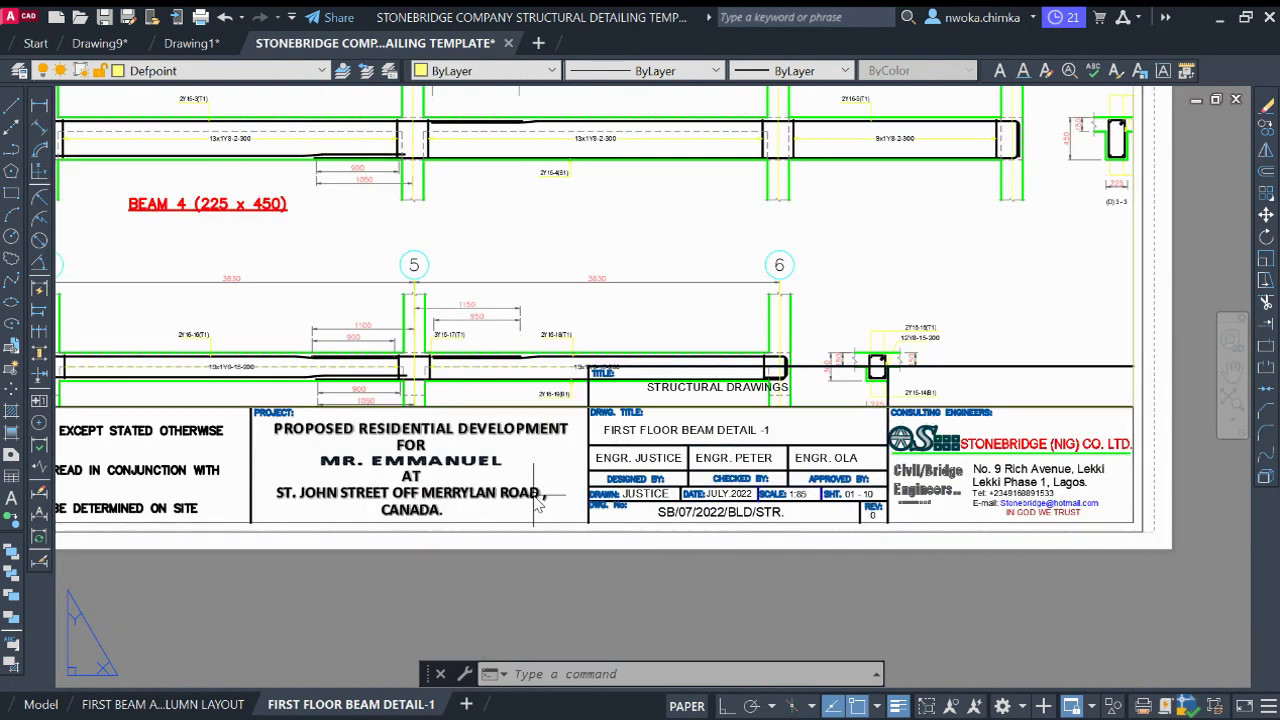
middle_click_drag(690, 478, 1035, 487)
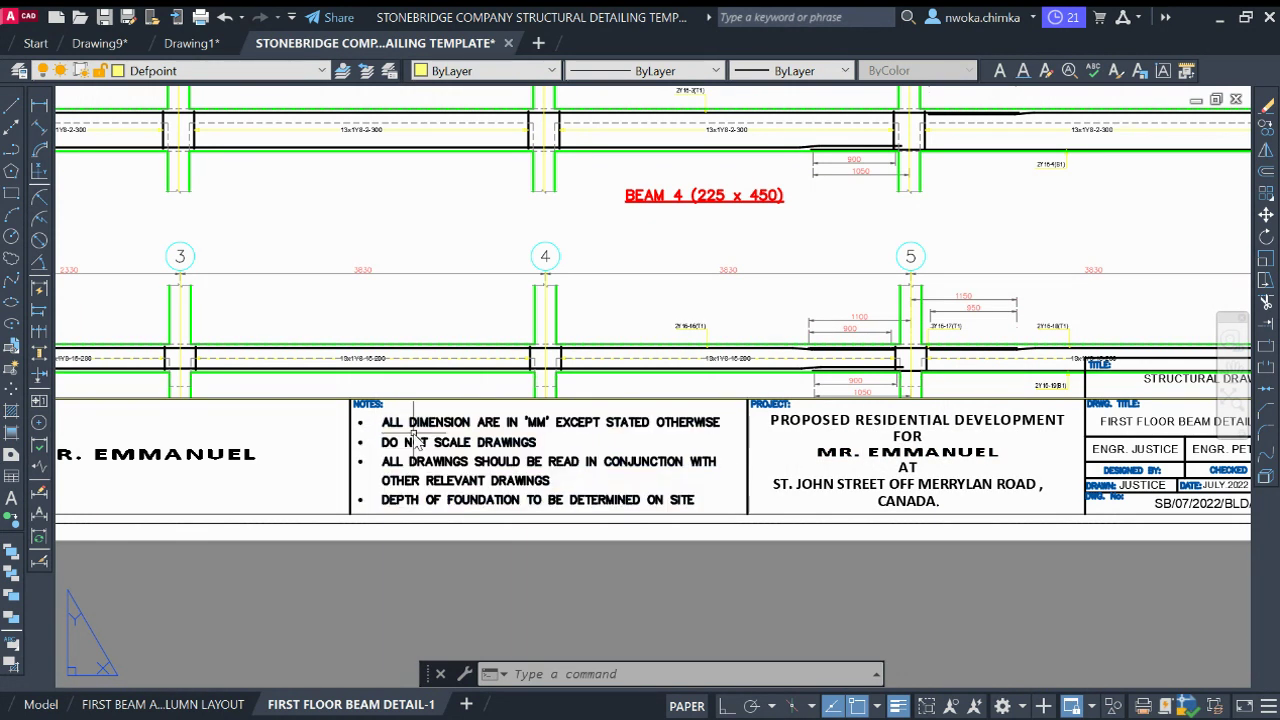
scroll(437, 425, "up", 2)
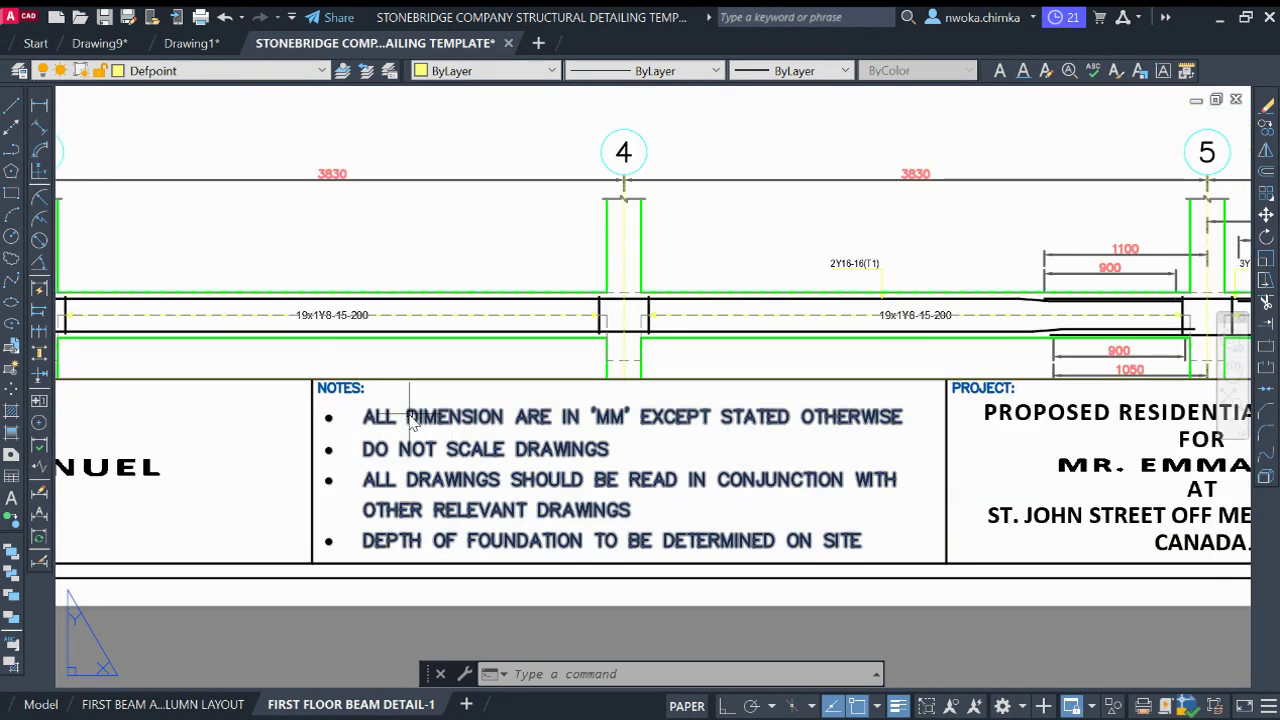
scroll(376, 430, "down", 2)
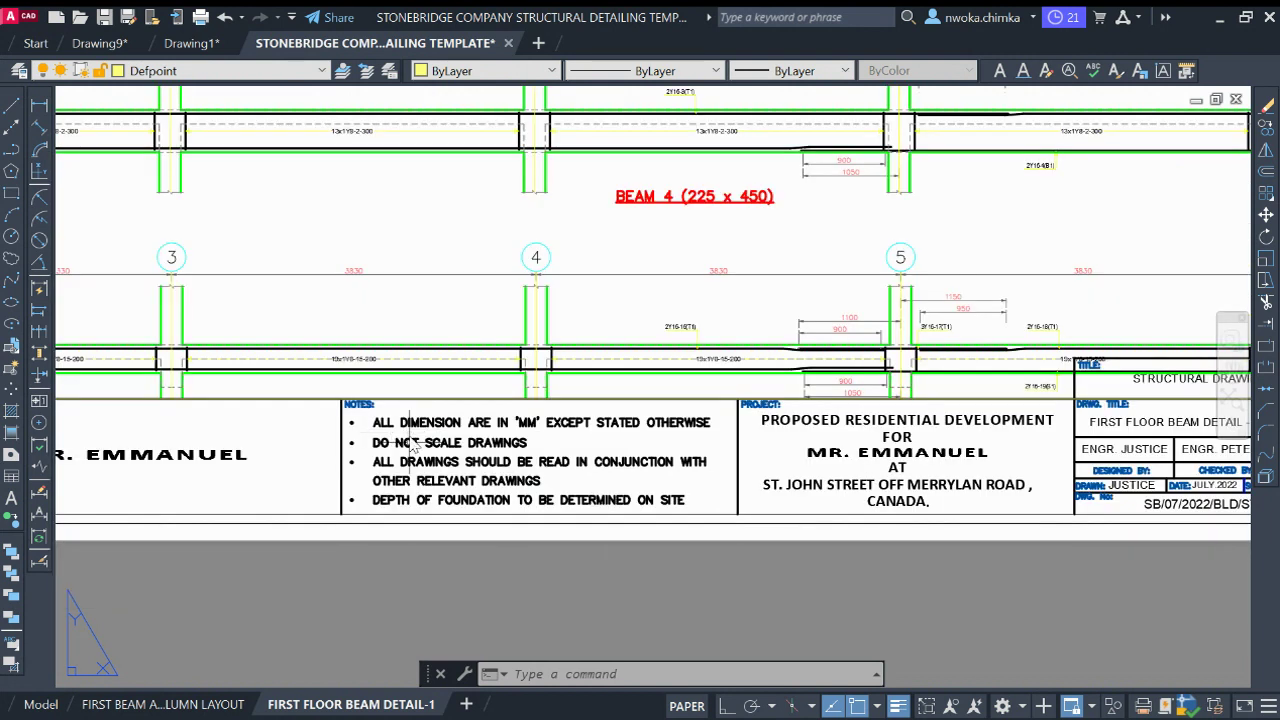
scroll(549, 428, "down", 3)
middle_click_drag(549, 428, 503, 569)
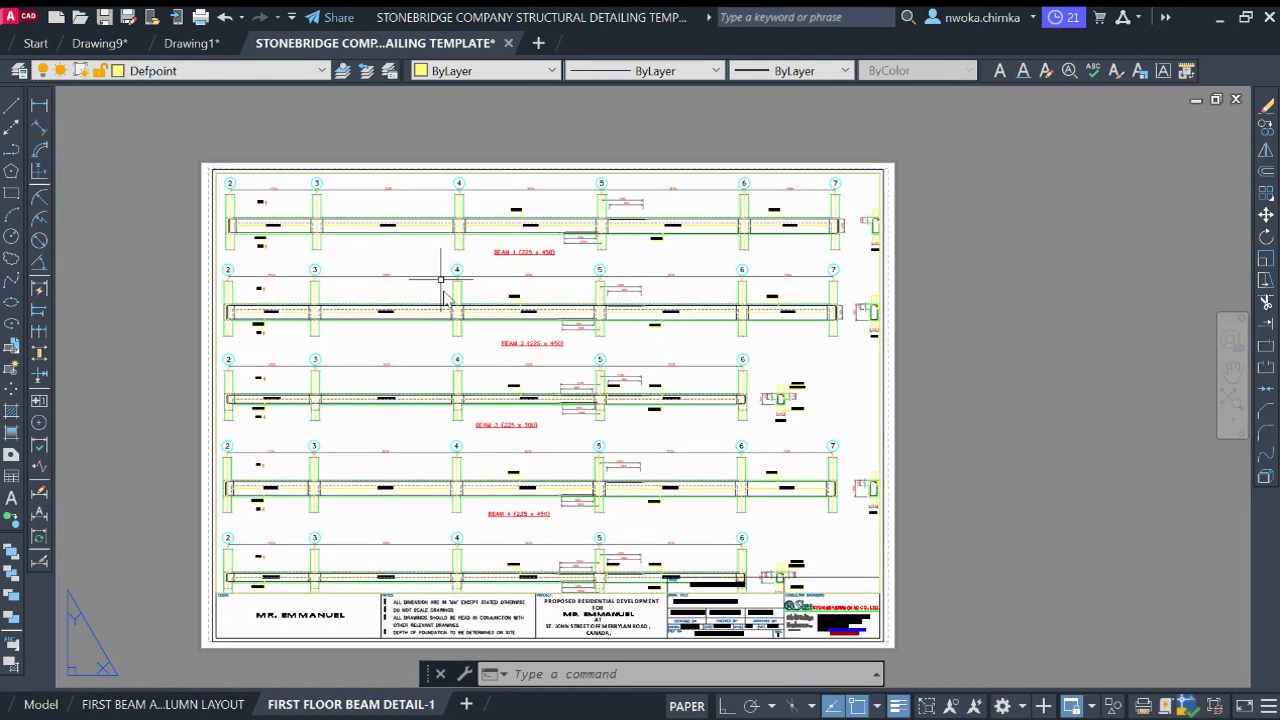
Inspect the details of Beams 1 to 4 and the lowest beam in turn on the sheet
scroll(514, 243, "up", 3)
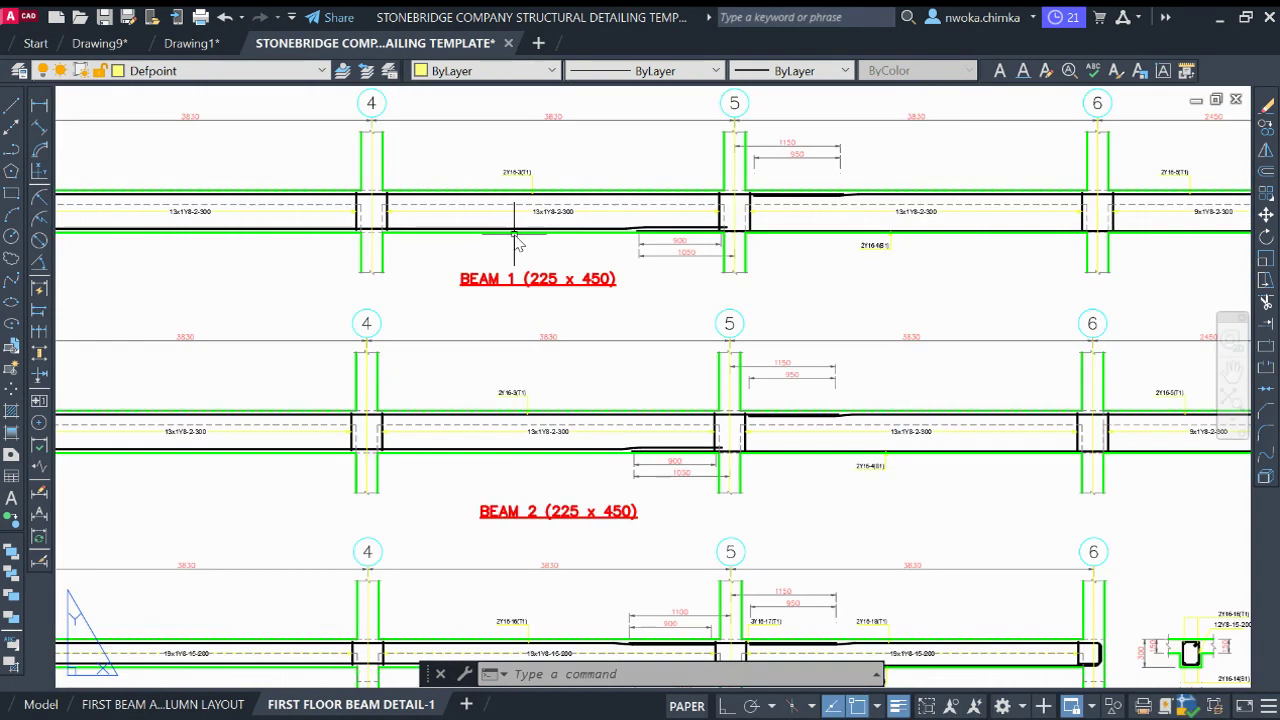
scroll(513, 337, "down", 3)
scroll(512, 338, "up", 3)
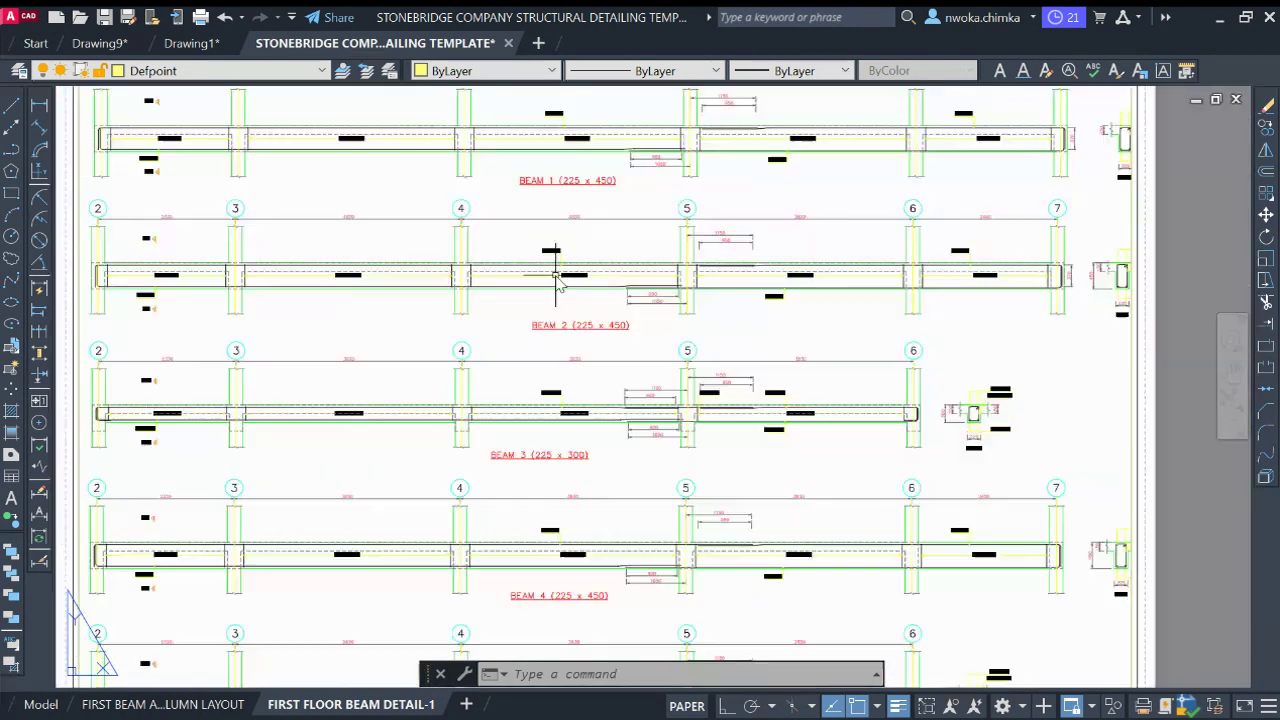
scroll(521, 443, "down", 3)
scroll(525, 455, "up", 3)
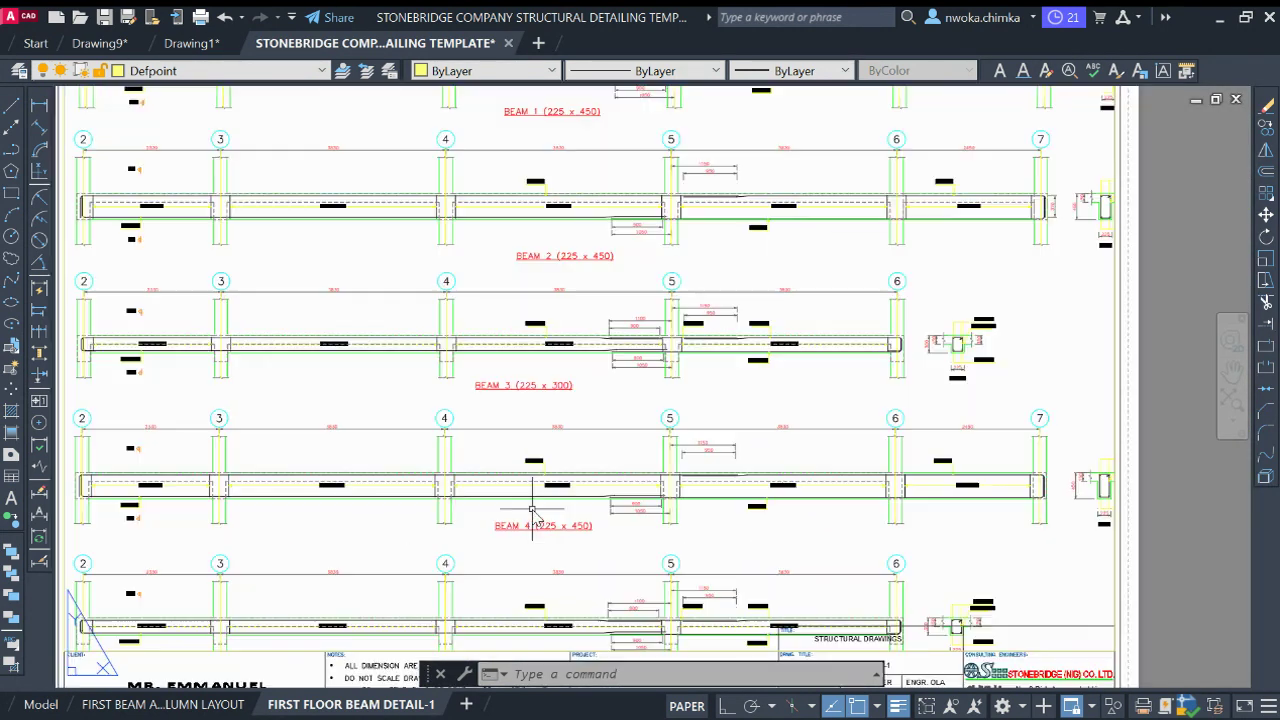
scroll(510, 470, "down", 3)
scroll(490, 490, "up", 3)
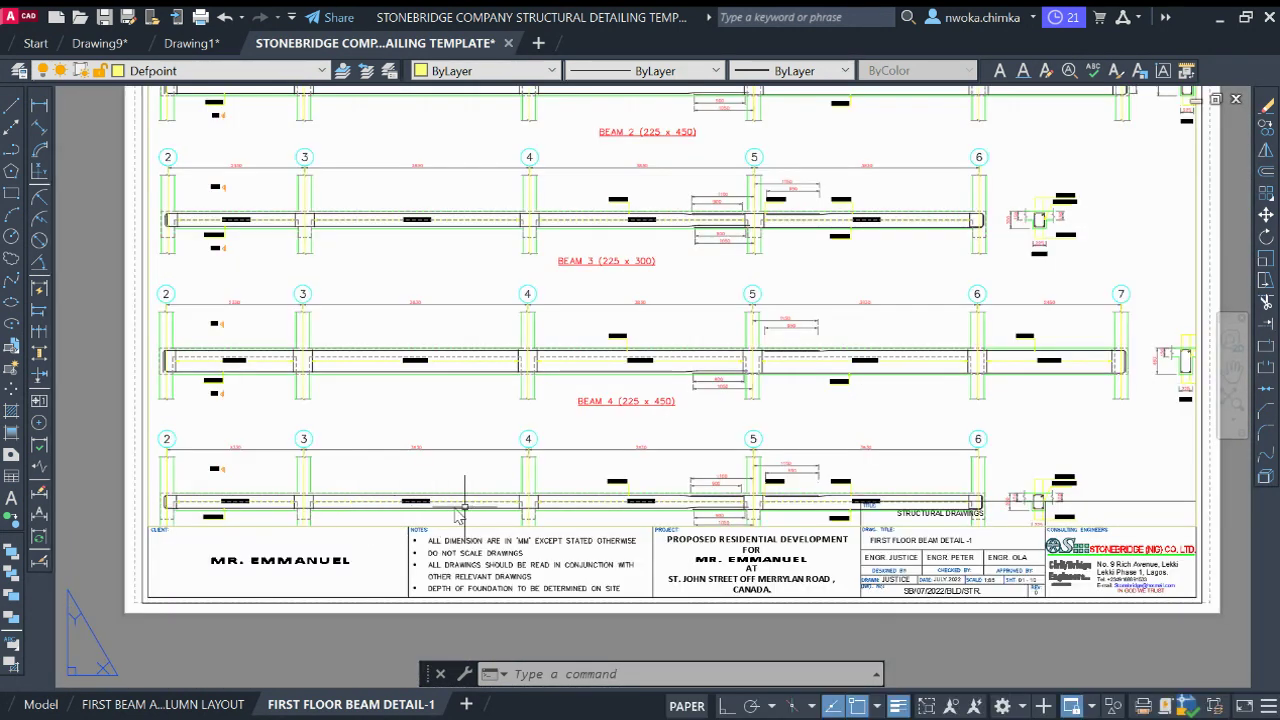
scroll(520, 470, "down", 3)
middle_click_drag(738, 478, 704, 509)
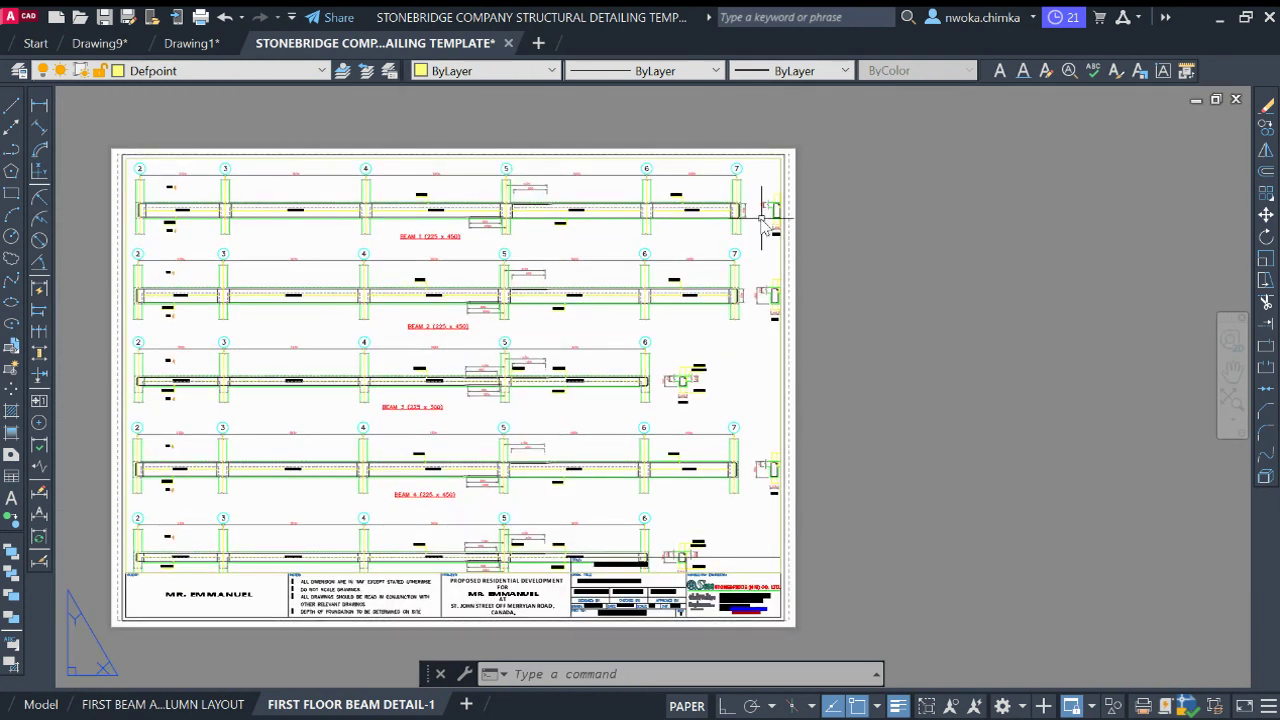
Examine the cross-sections beside the sheet border and the lowest beam's clearance from the title block
scroll(765, 222, "up", 2)
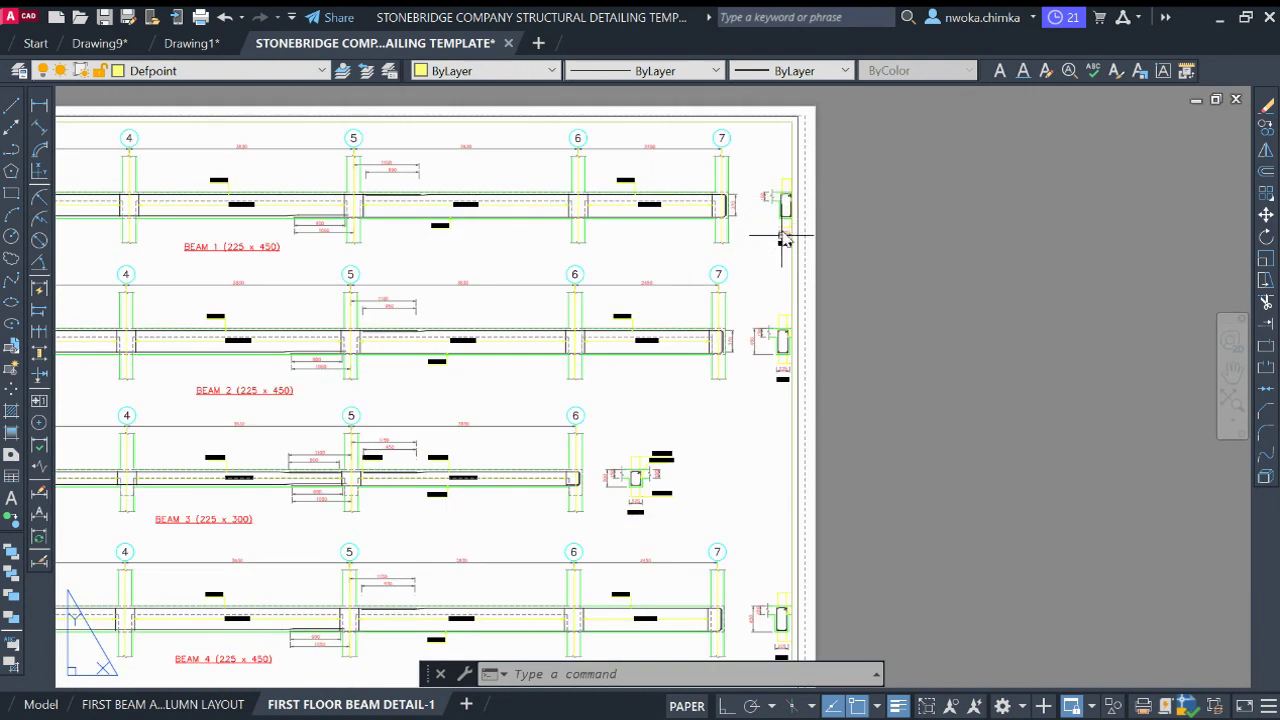
scroll(794, 214, "down", 2)
scroll(791, 209, "up", 2)
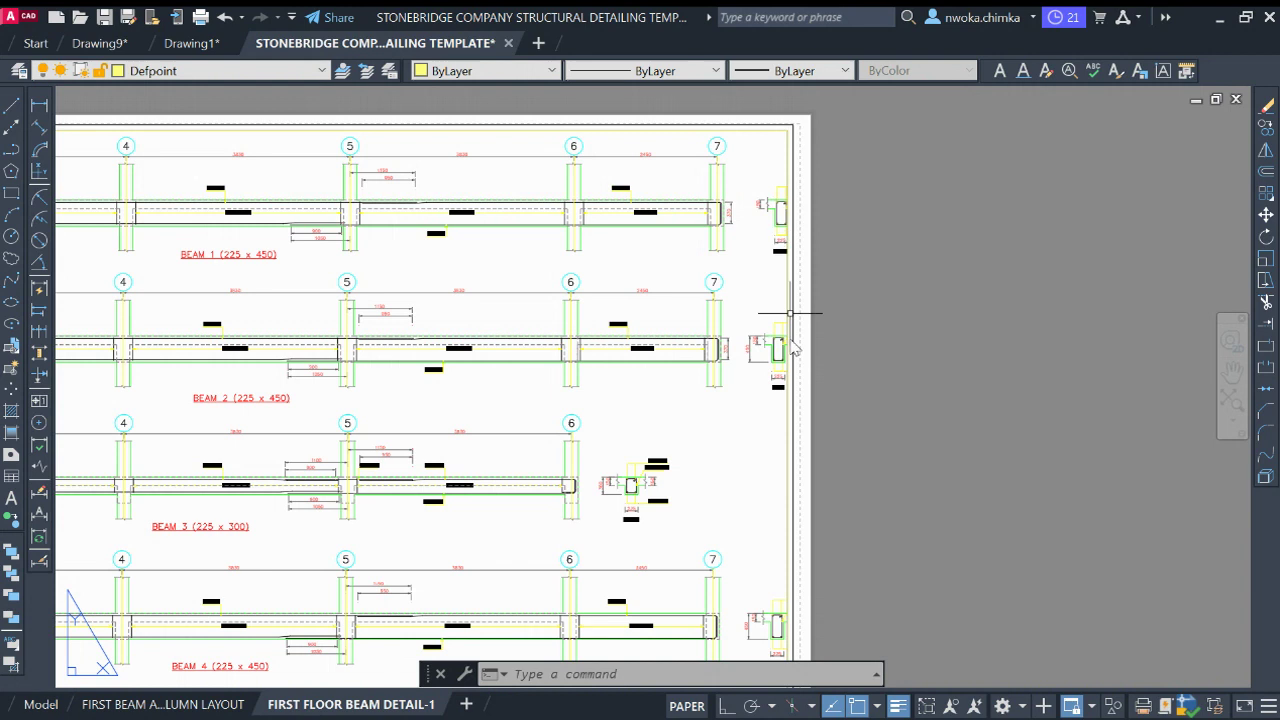
middle_click_drag(774, 540, 764, 306)
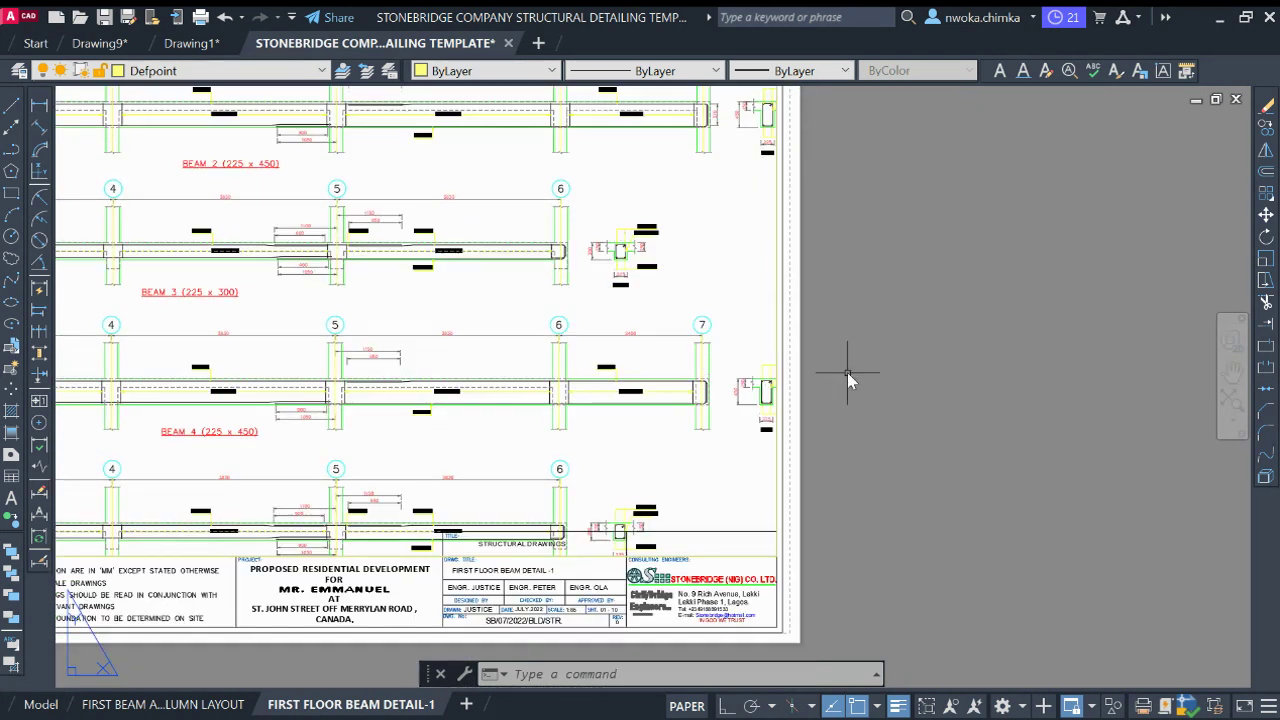
middle_click_drag(848, 378, 1075, 297)
middle_click_drag(199, 366, 470, 378)
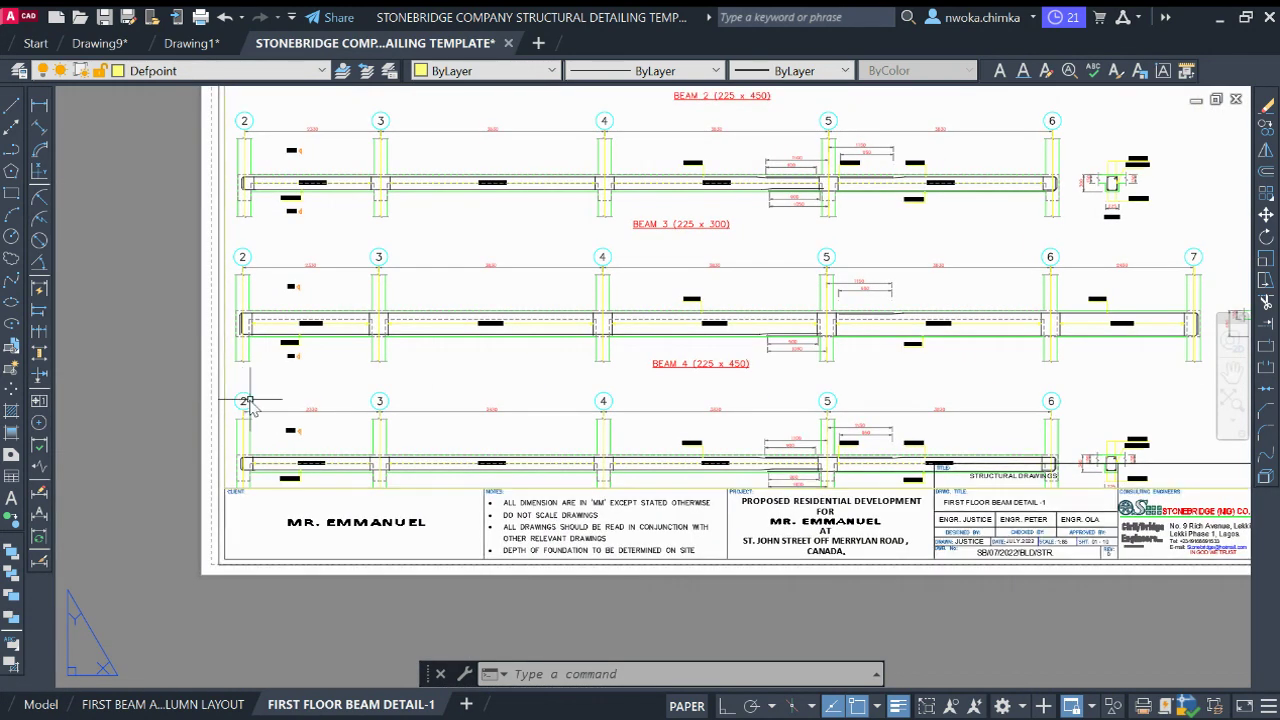
scroll(320, 392, "down", 2)
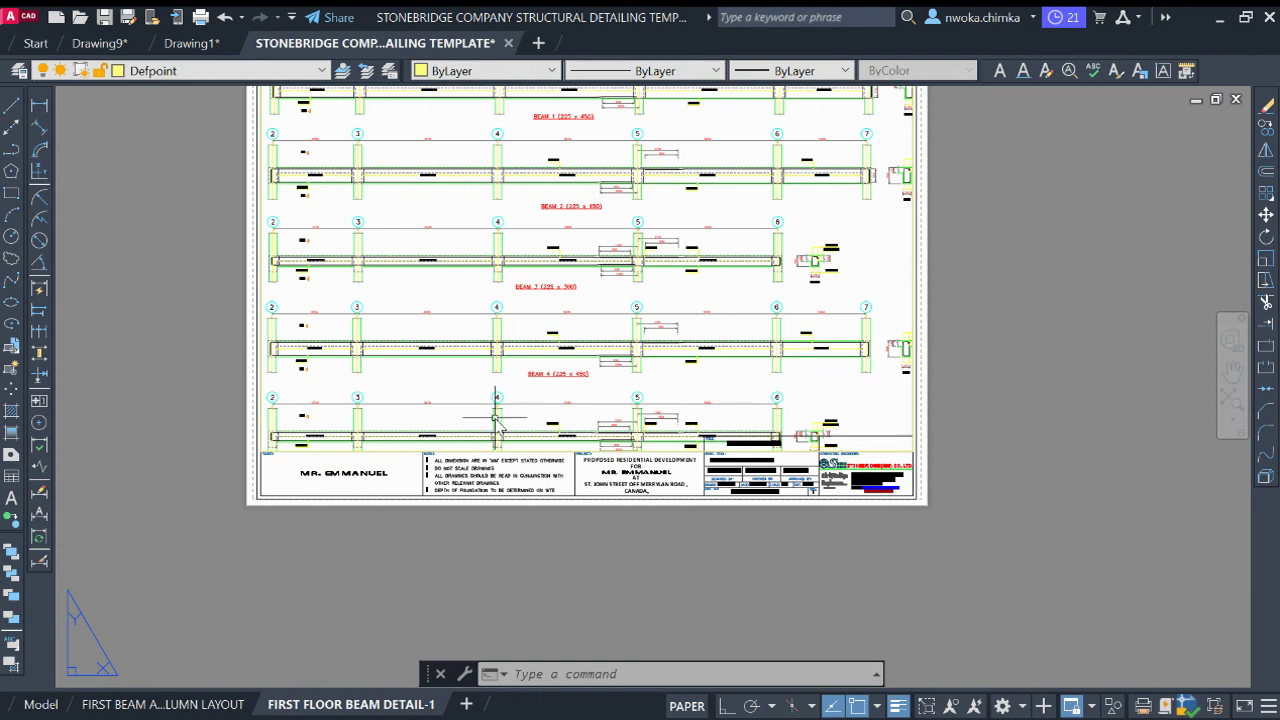
scroll(496, 420, "up", 2)
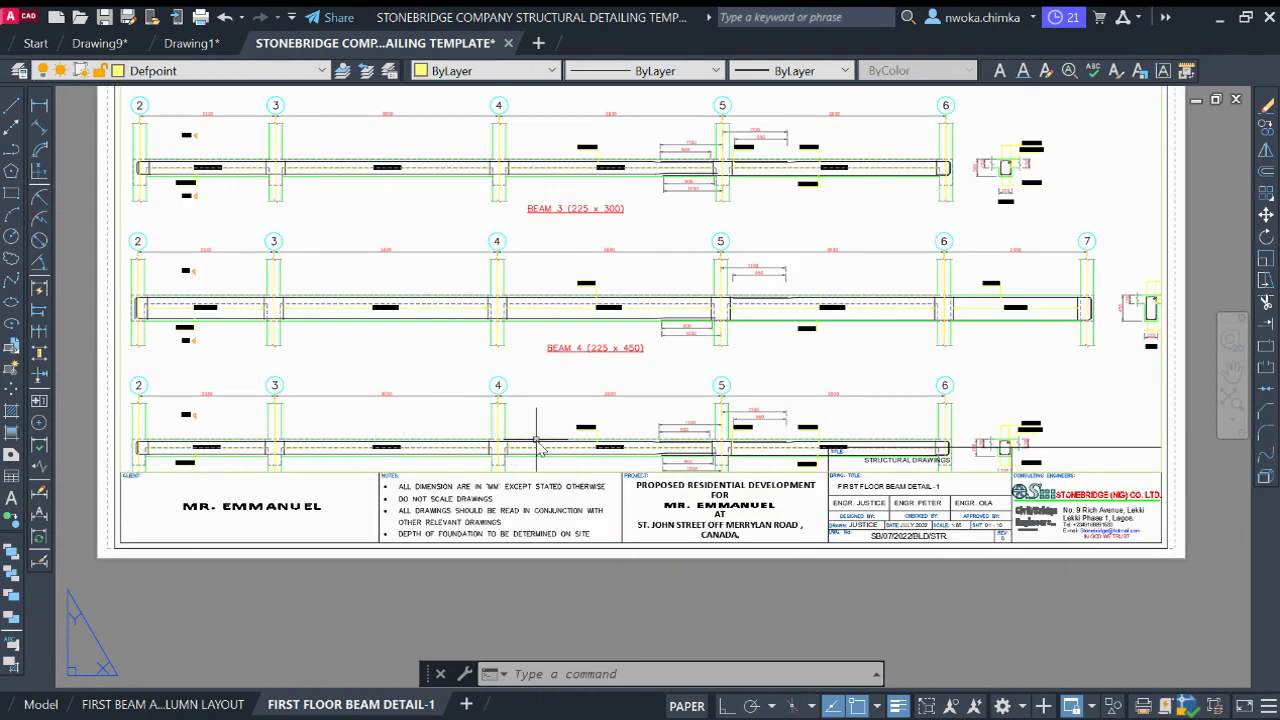
scroll(610, 470, "down", 2)
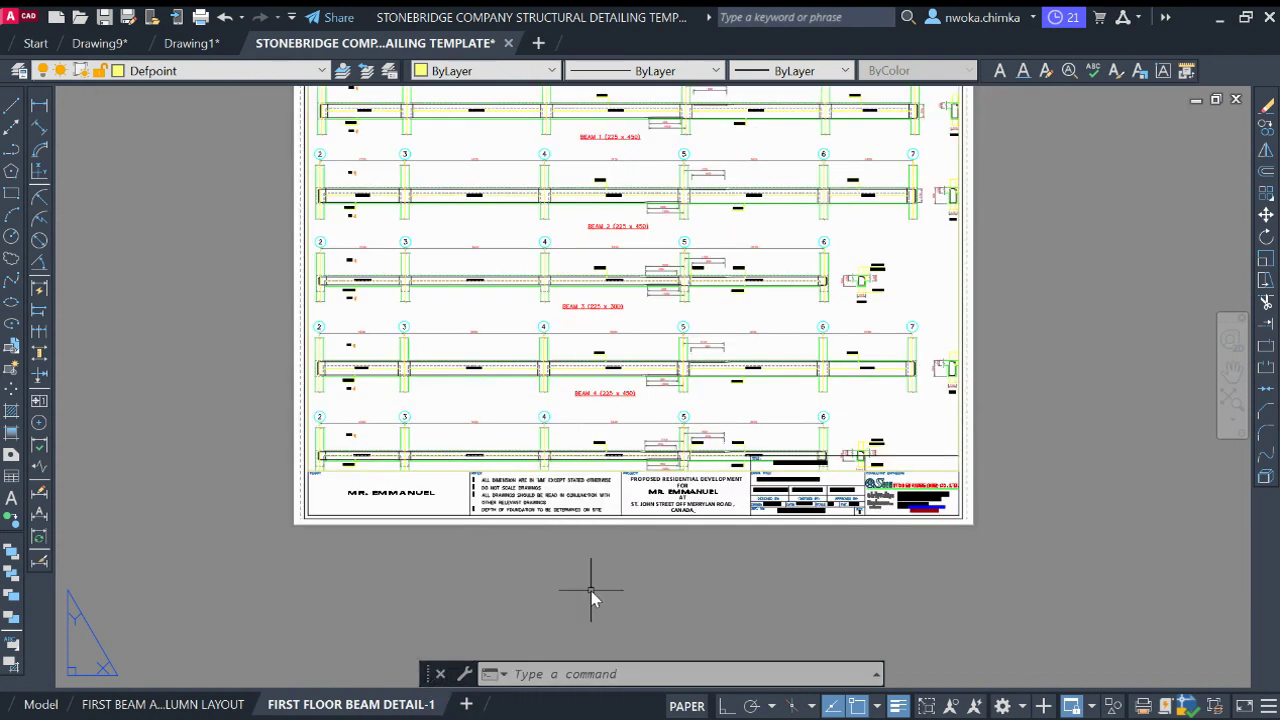
In model space, move the whole Beam 5 detail with its cross-section out of the first frame to just above Beam 6 in the neighbouring frame
left_click(40, 706)
scroll(514, 420, "down", 1)
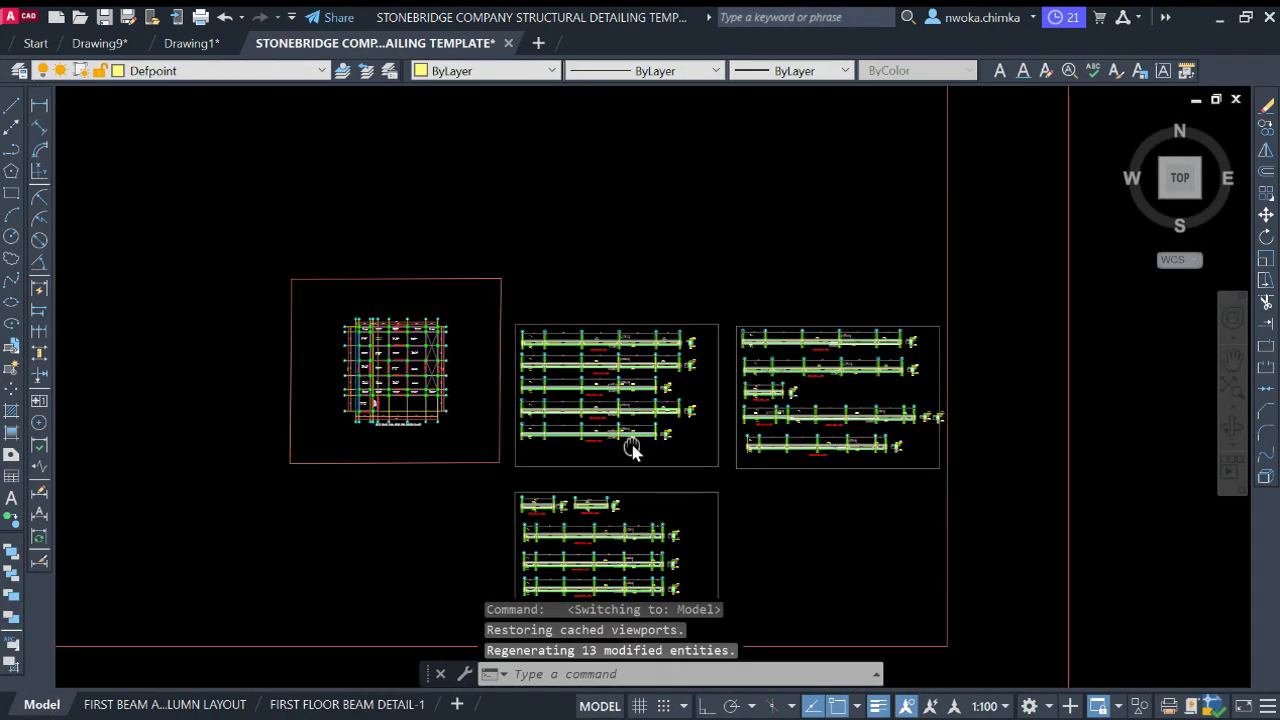
scroll(600, 420, "up", 3)
scroll(560, 385, "up", 2)
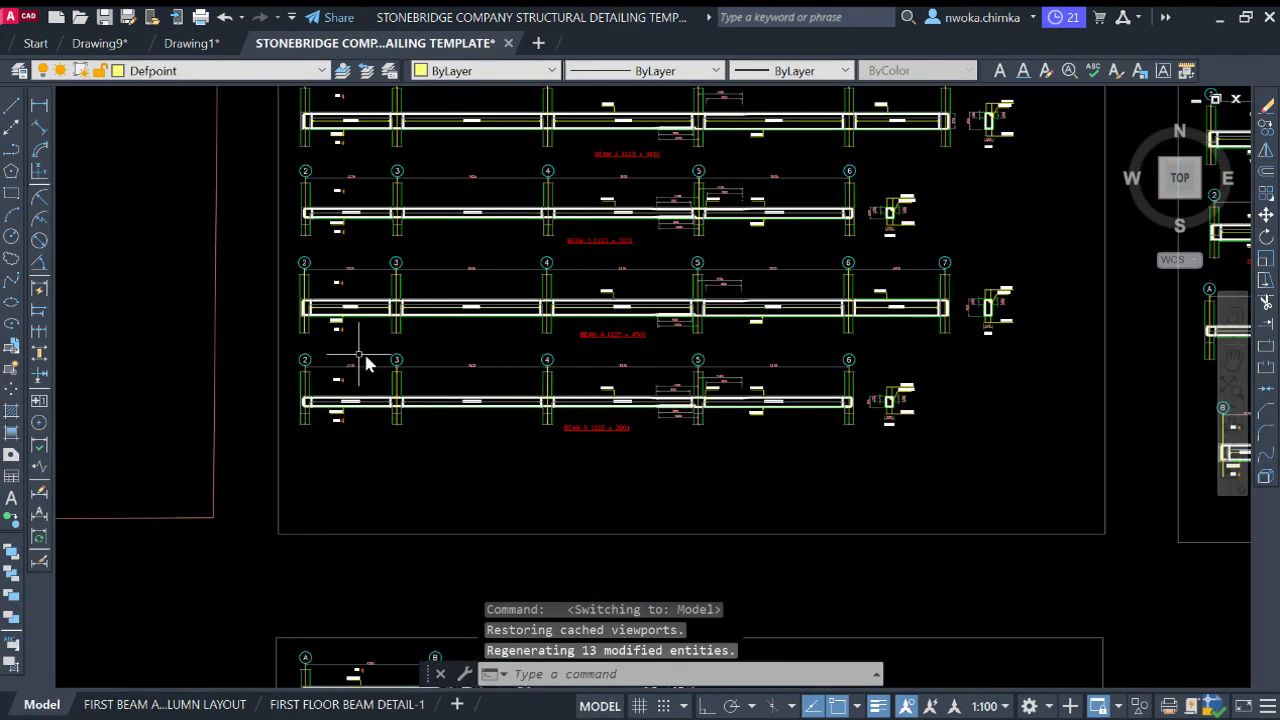
left_click(266, 345)
left_click(960, 459)
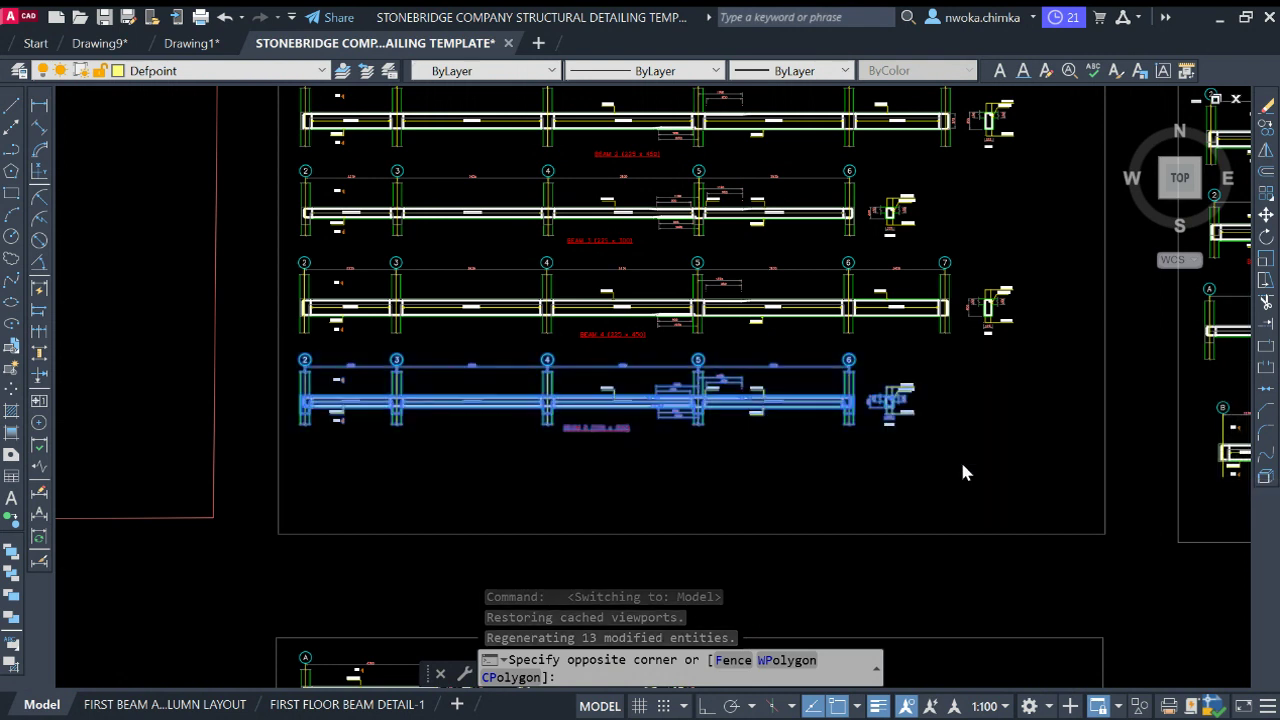
type("m")
key("Return")
left_click(304, 402)
scroll(304, 402, "down", 4)
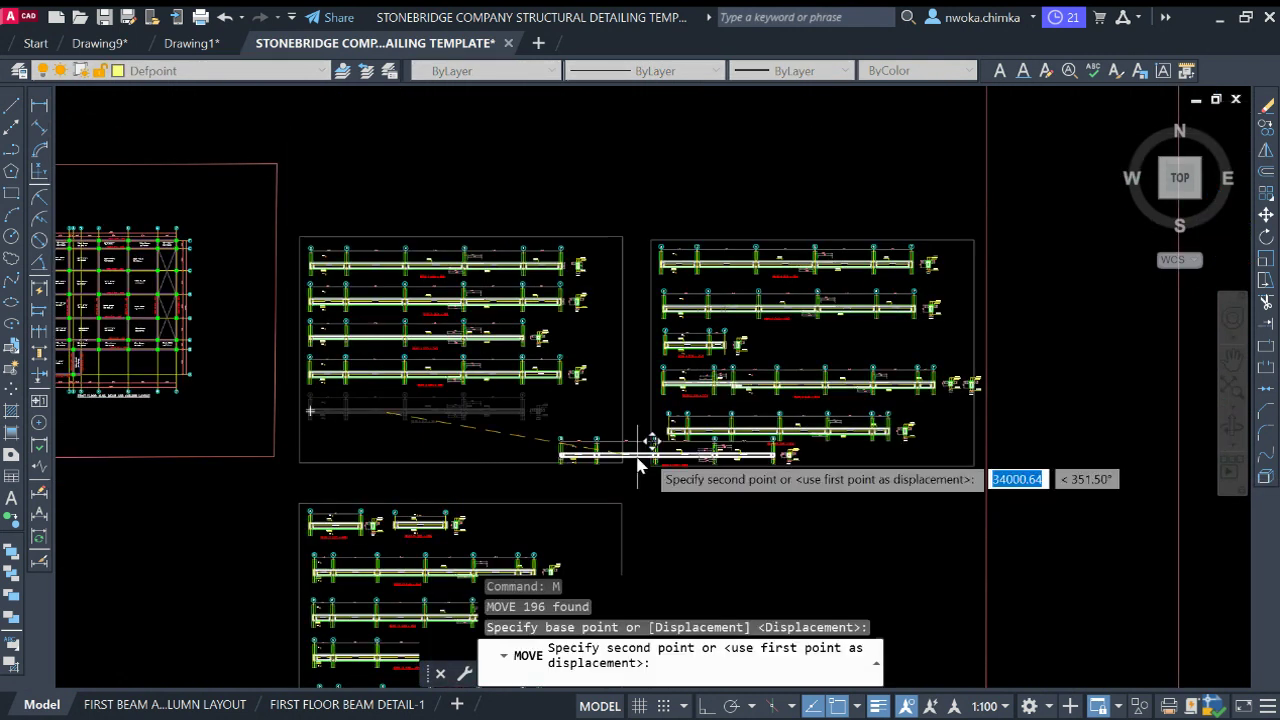
scroll(640, 462, "down", 2)
scroll(737, 290, "up", 7)
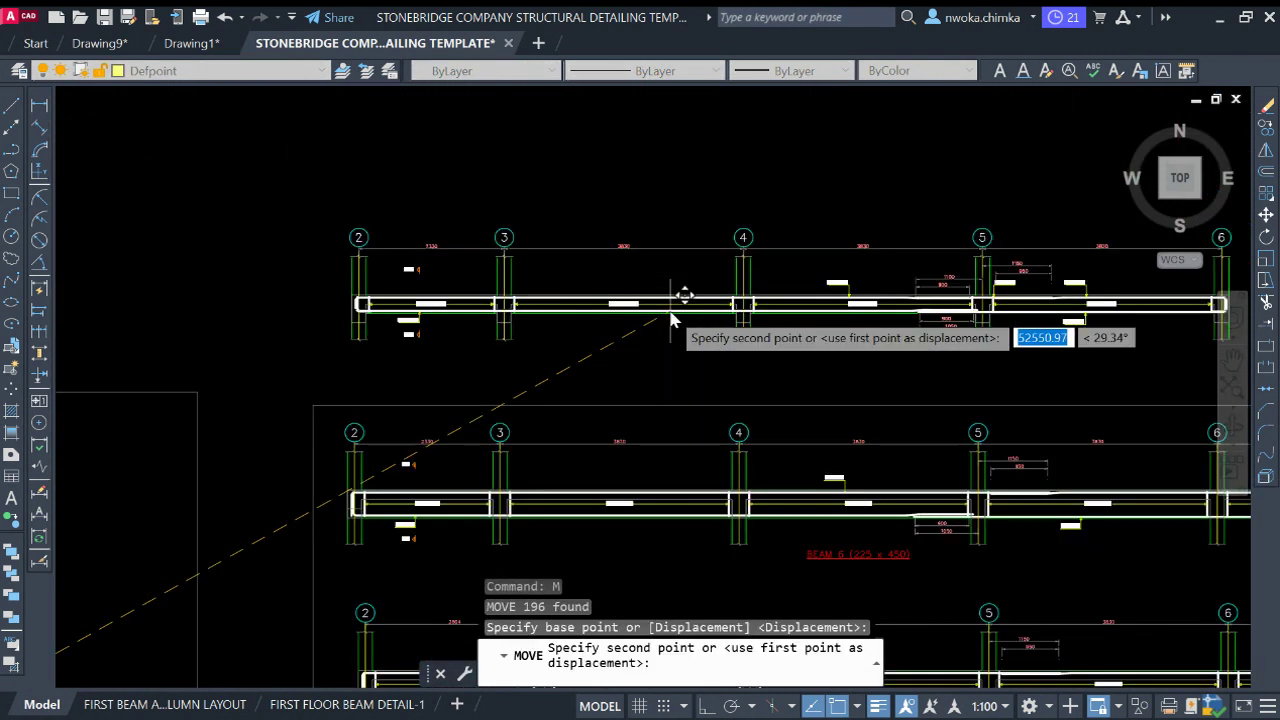
left_click(678, 350)
scroll(670, 305, "down", 5)
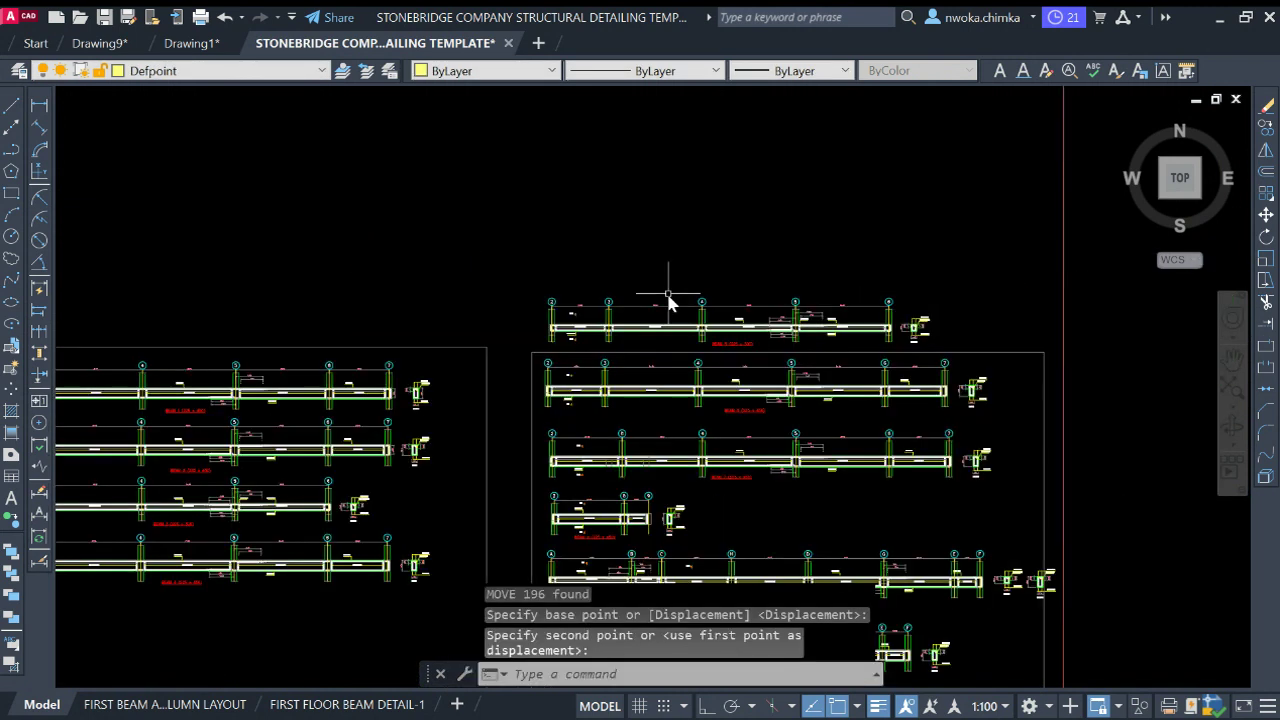
scroll(670, 303, "down", 3)
scroll(505, 350, "up", 1)
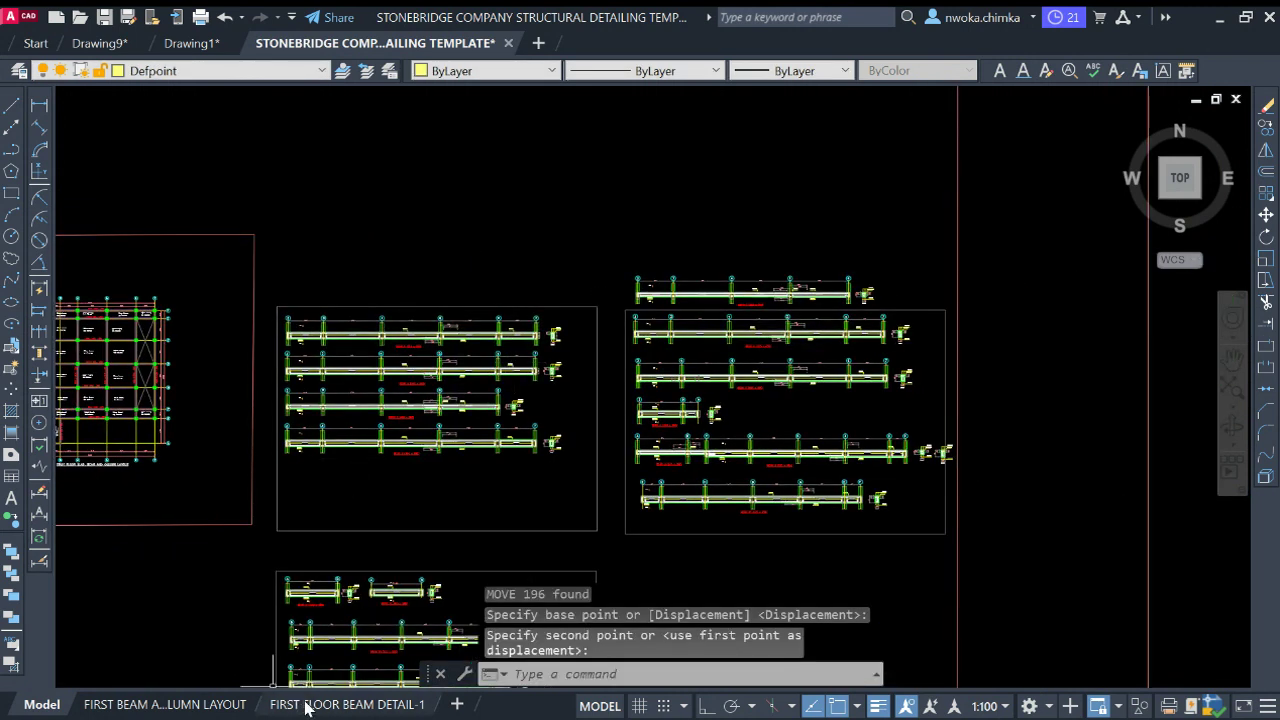
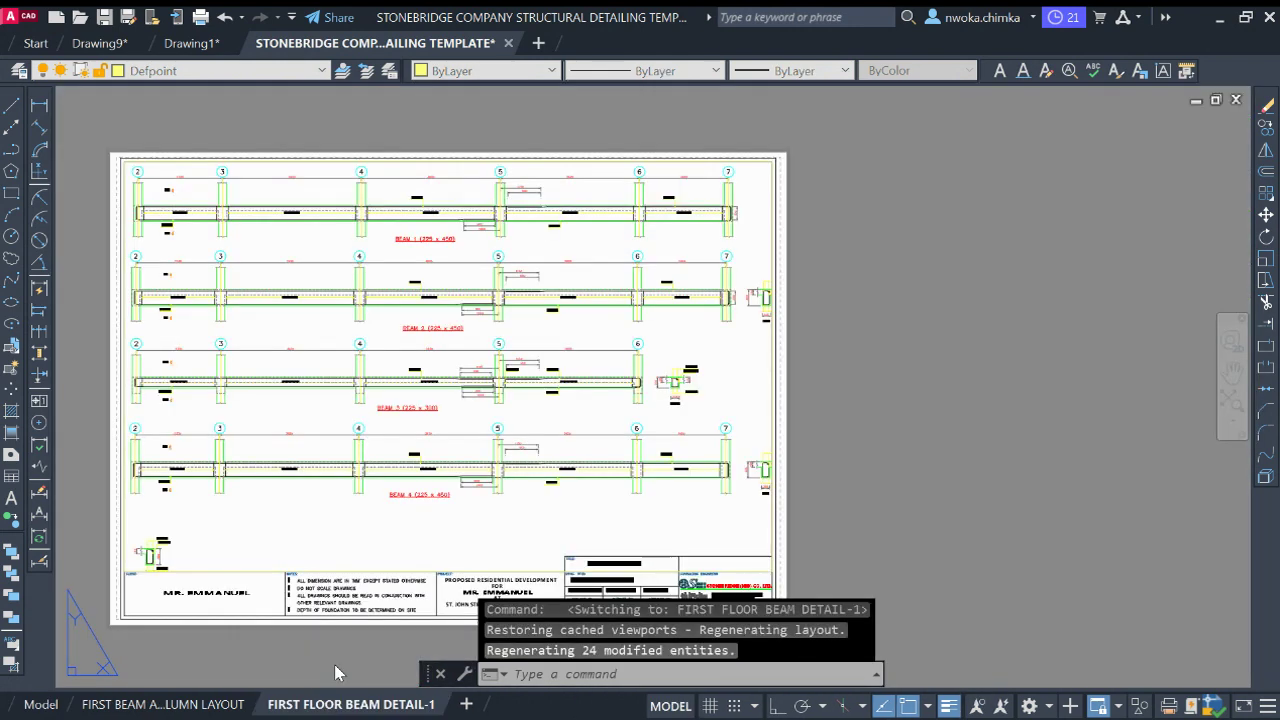
Move cross-section 12-12 in model space slightly upward, closer to the underside of Beam 4, to clear the title block
scroll(150, 578, "up", 4)
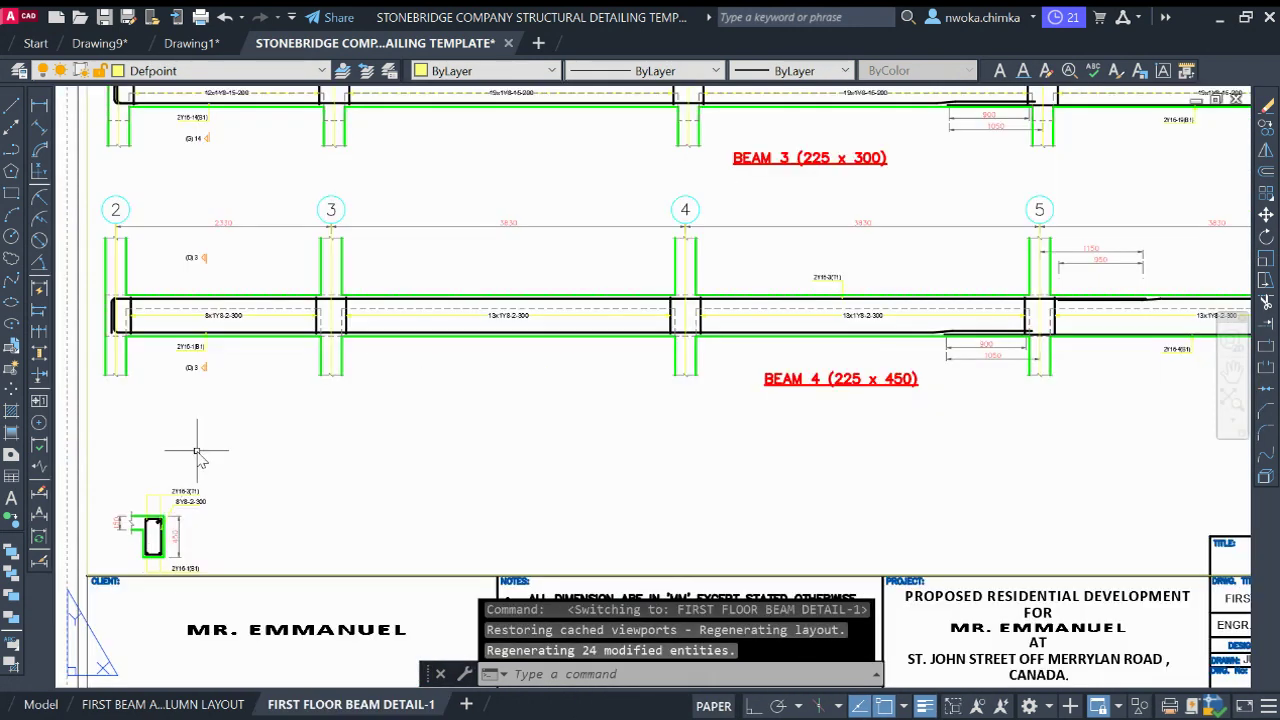
left_click(40, 705)
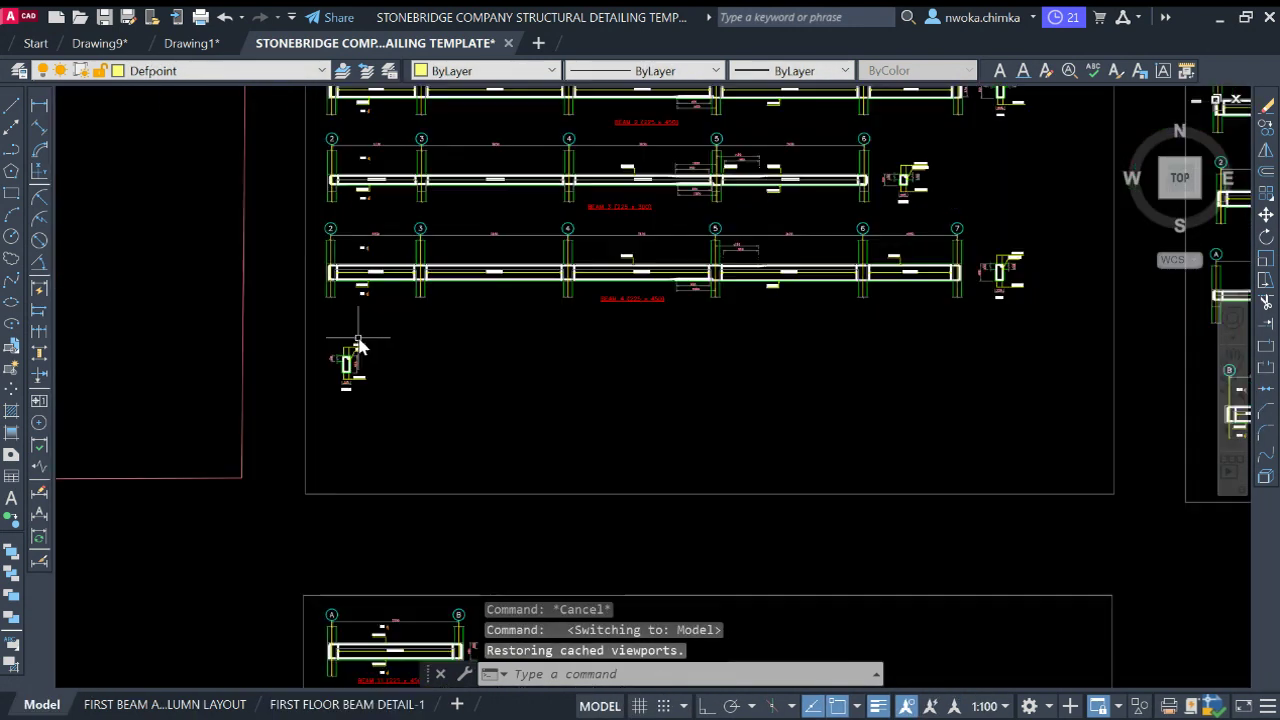
left_click(283, 324)
left_click(437, 428)
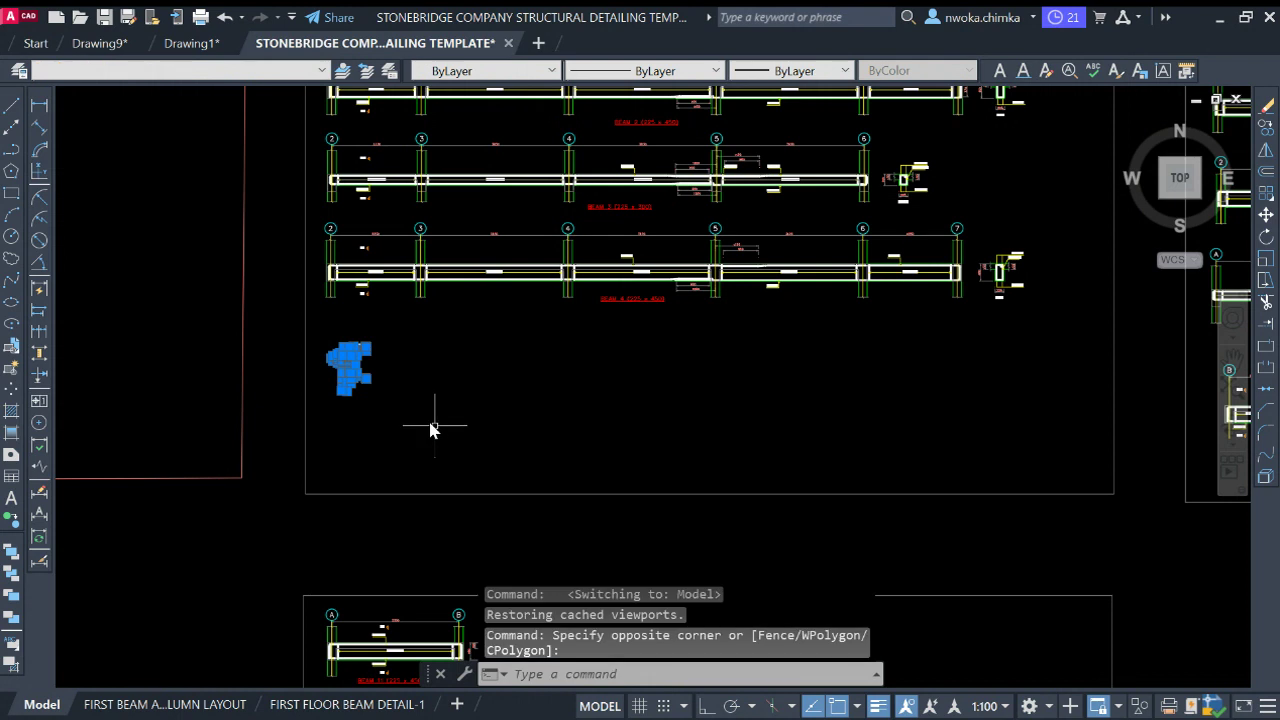
type("M")
key("Return")
scroll(362, 381, "up", 4)
left_click(415, 432)
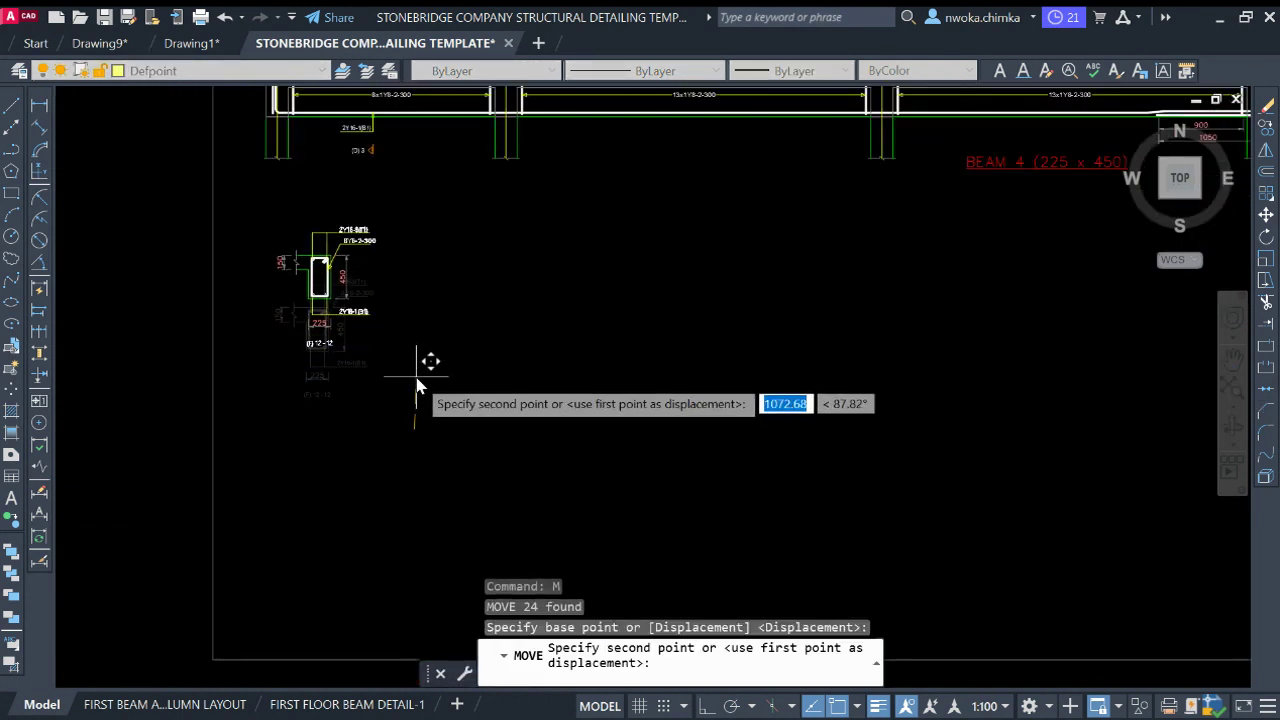
left_click(410, 373)
Examine on the FIRST FLOOR BEAM DETAIL-1 sheet how cross-section 12-12 sits between Beam 4 and the title block
left_click(340, 704)
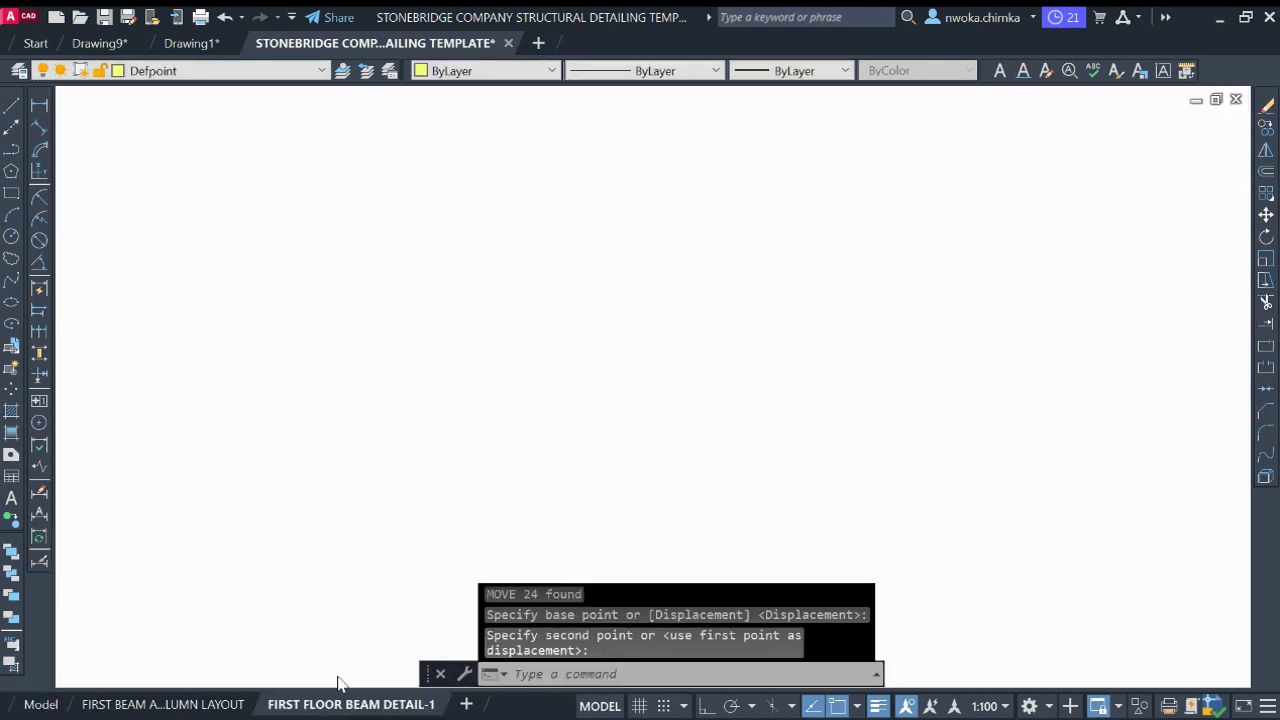
scroll(362, 388, "down", 2)
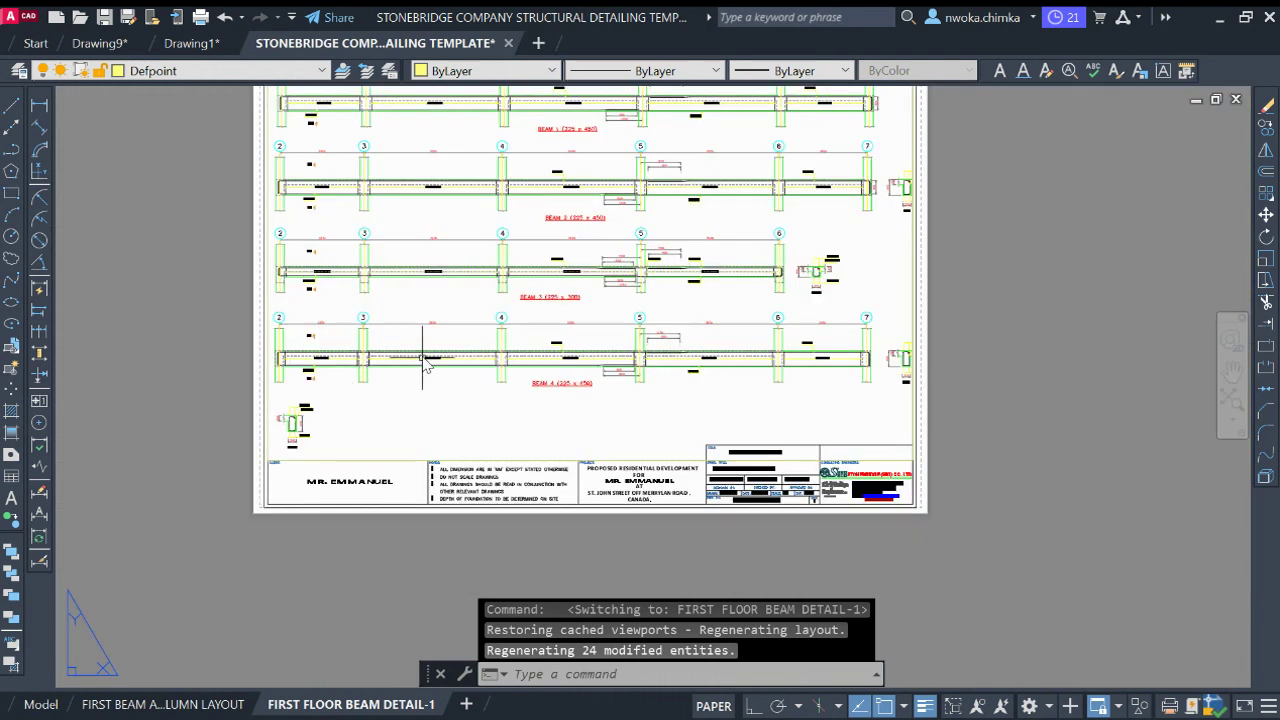
scroll(424, 362, "down", 2)
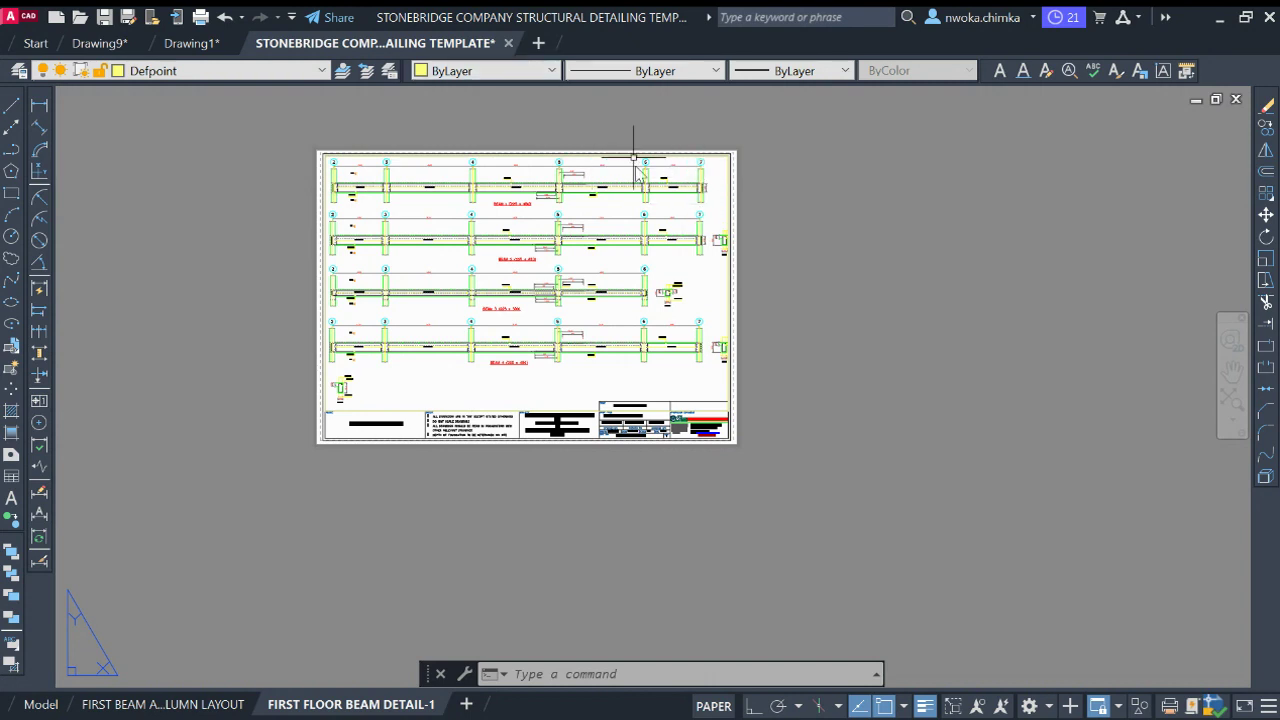
scroll(360, 375, "up", 3)
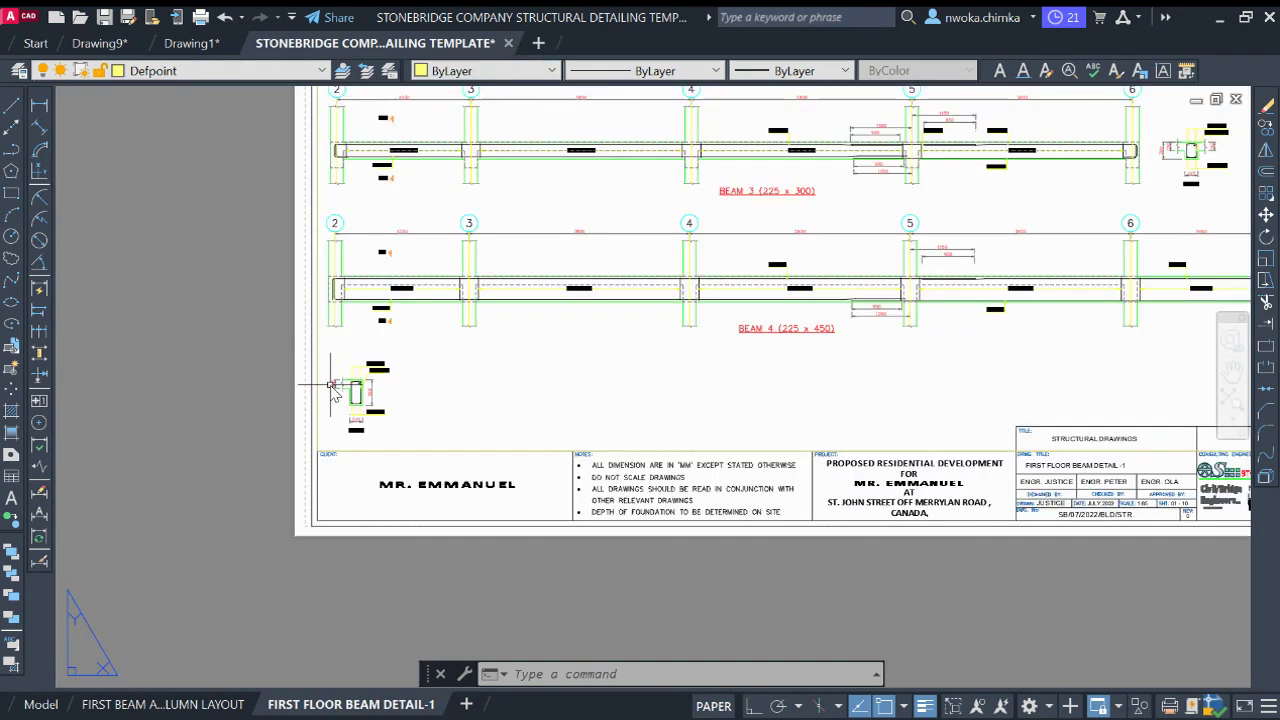
scroll(345, 393, "up", 2)
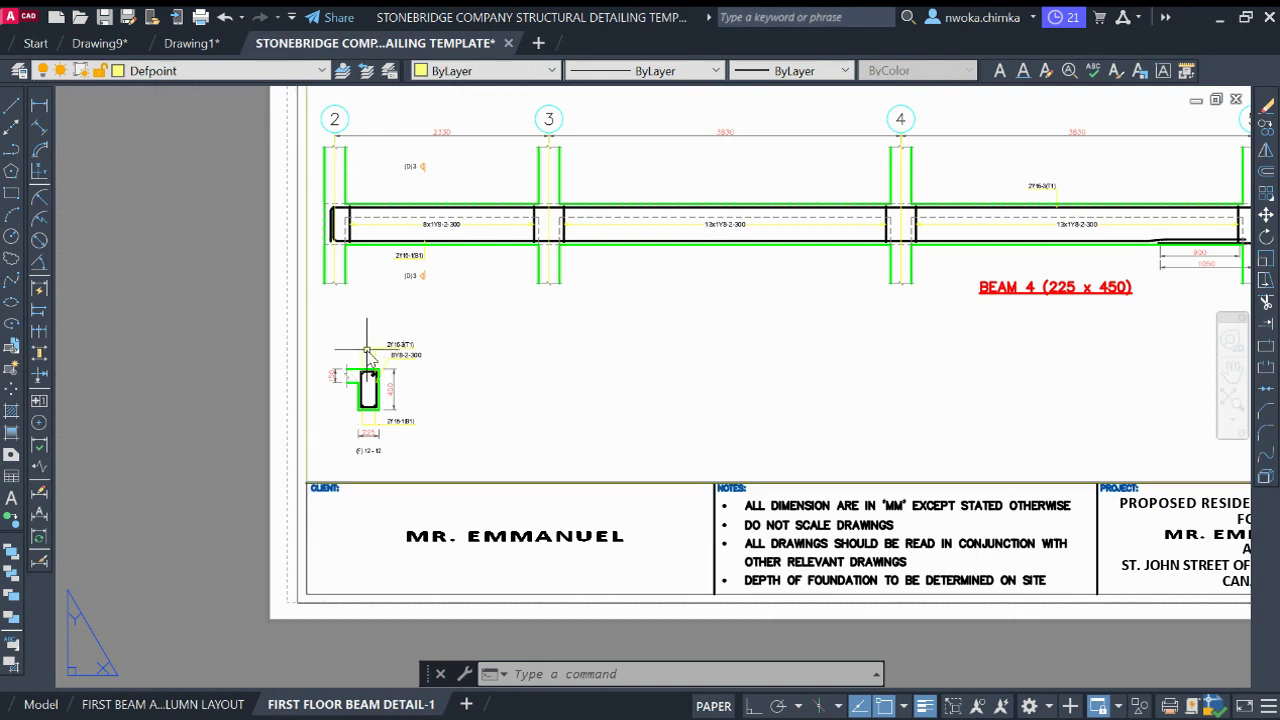
scroll(368, 398, "down", 3)
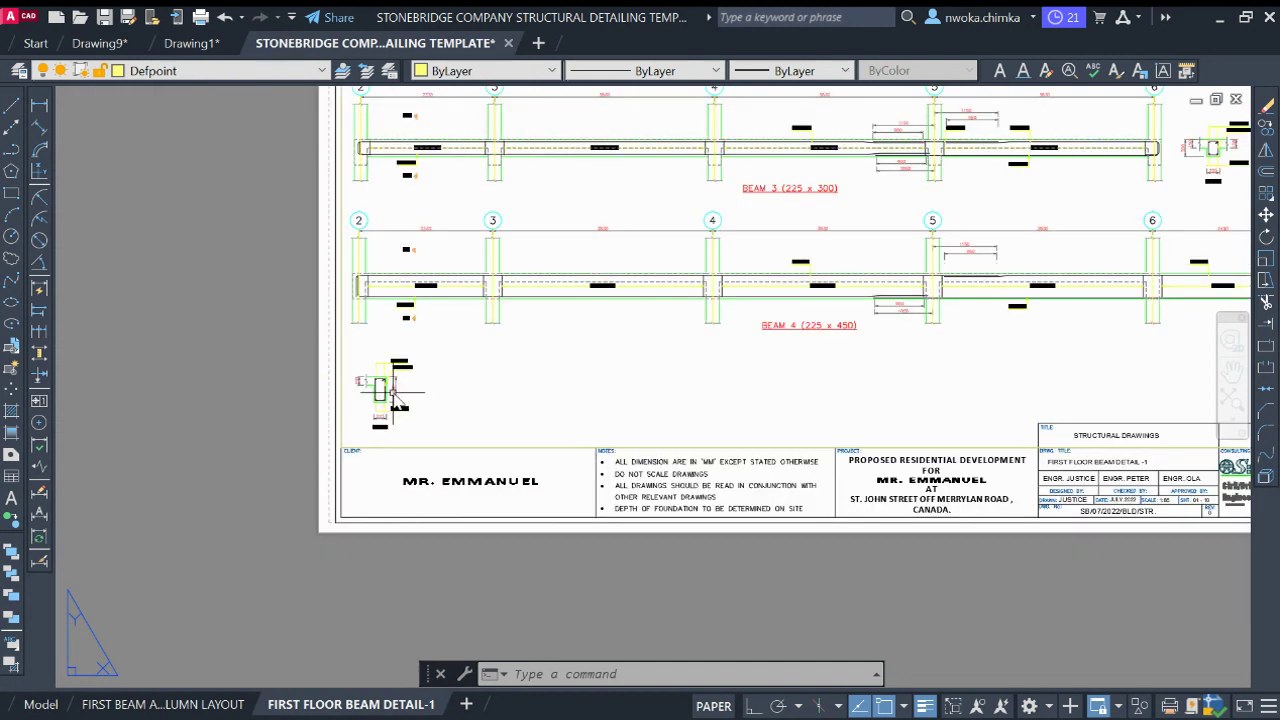
scroll(376, 397, "up", 6)
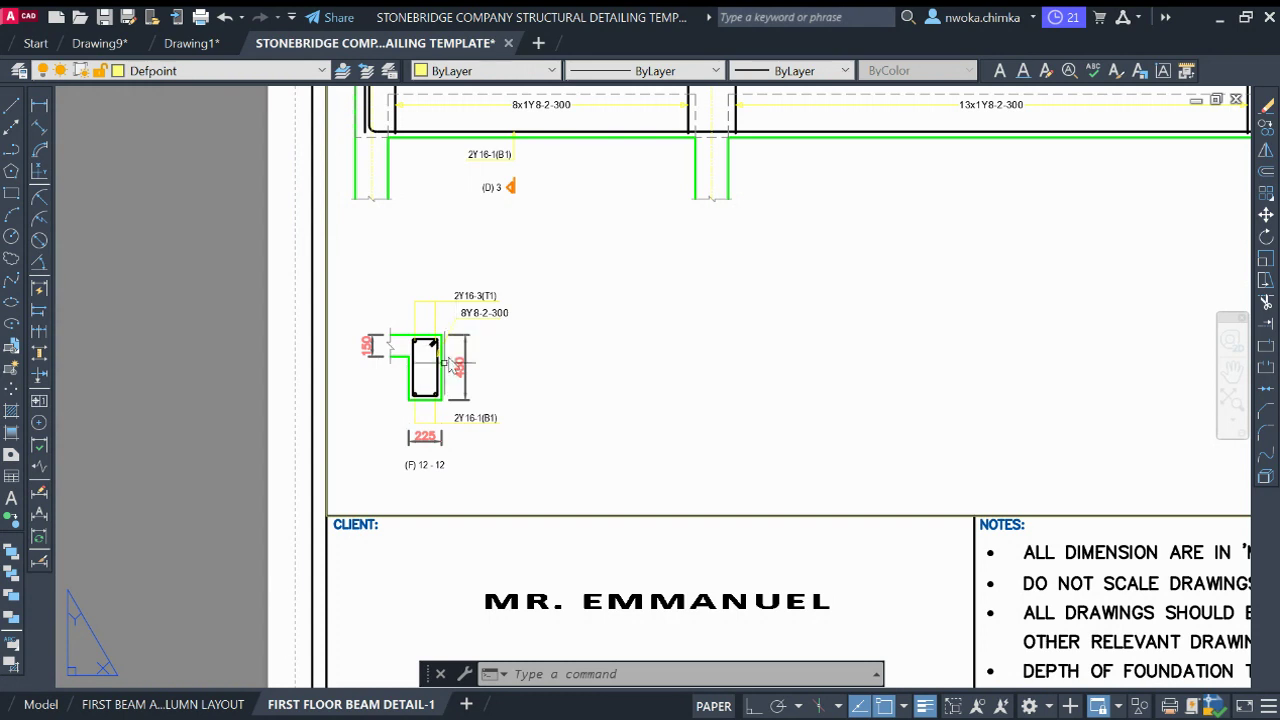
Draw a horizontal construction line in model space just below the label of cross-section 12-12 as an alignment guide
left_click(50, 703)
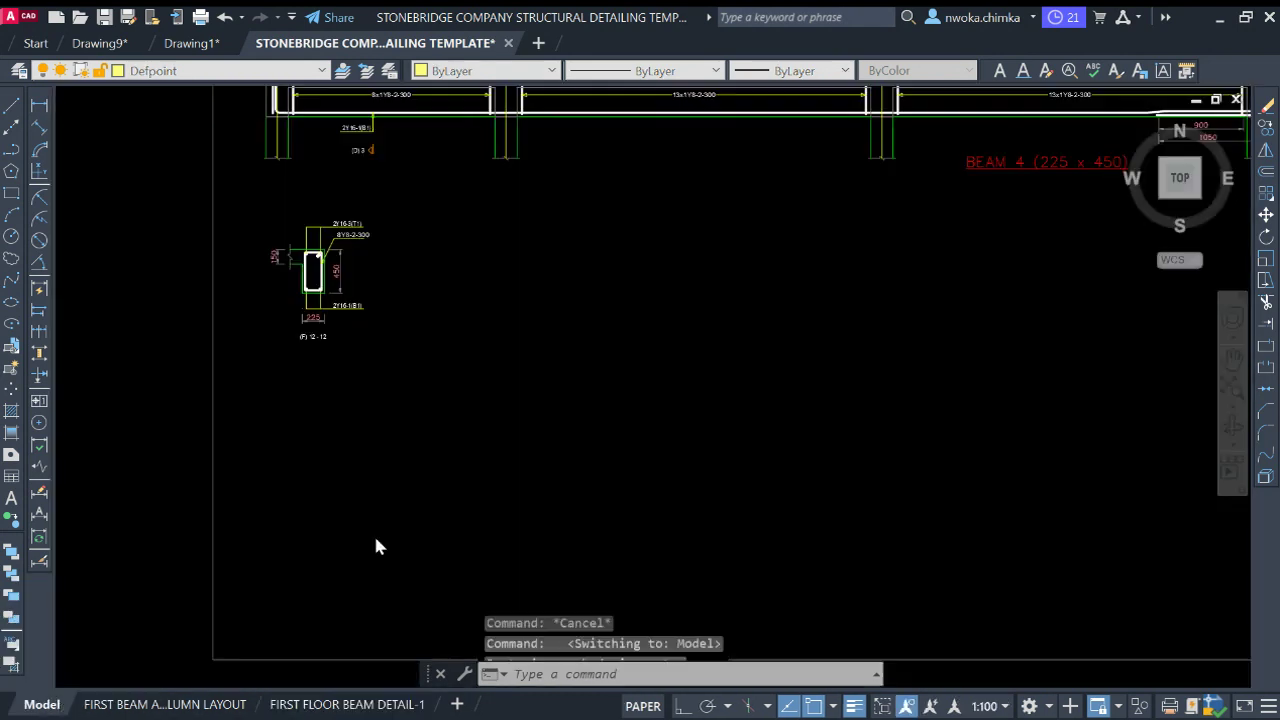
type("XL")
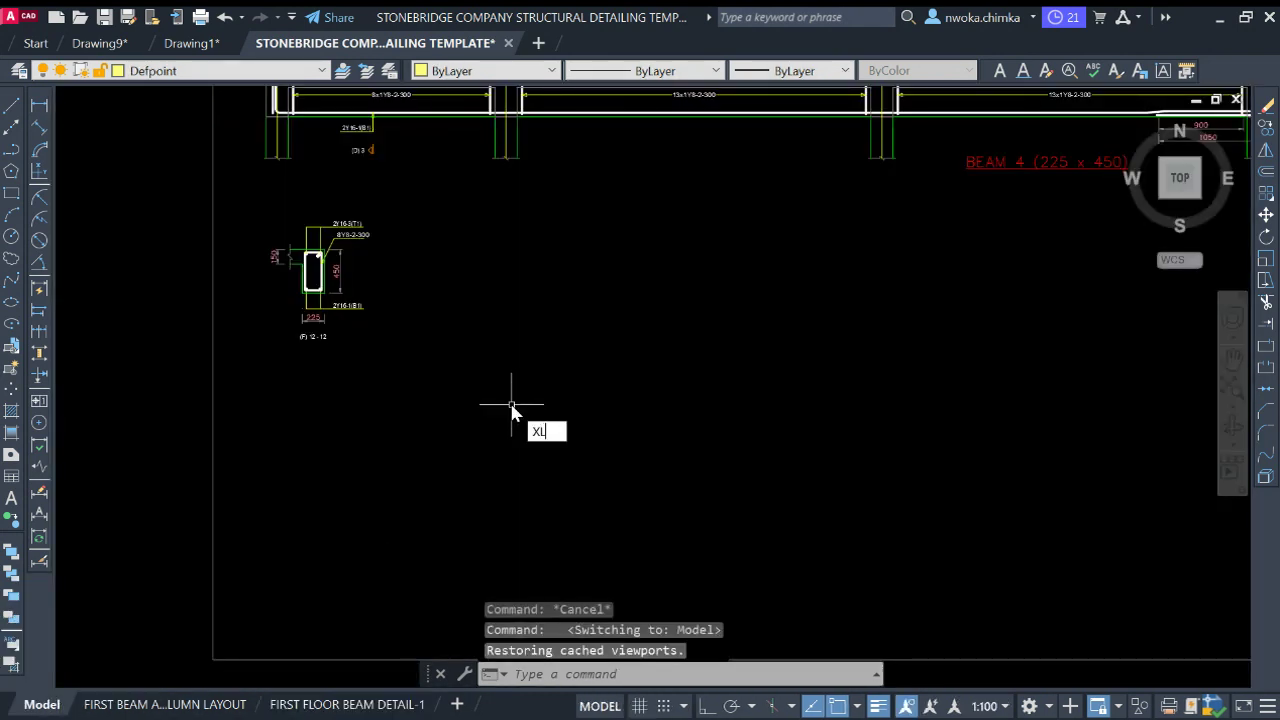
key("Return")
type("H")
key("Return")
scroll(350, 360, "up", 1)
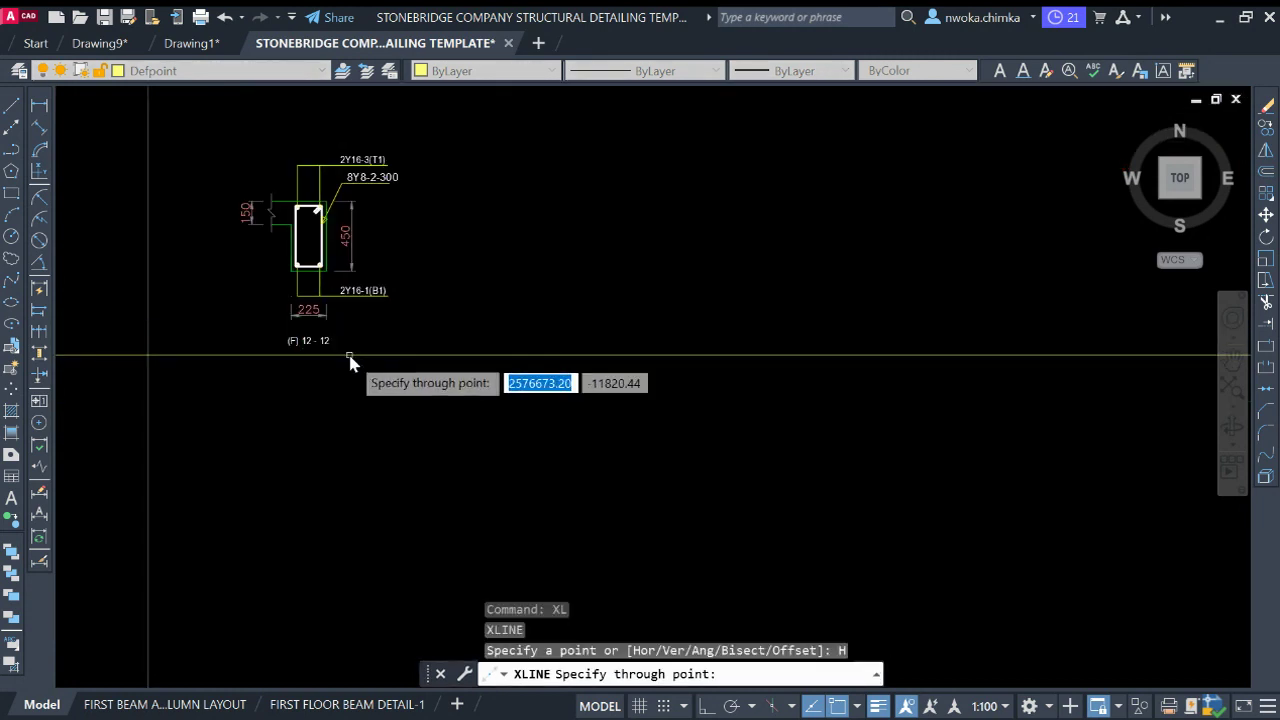
left_click(357, 351)
key("Escape")
Erase the small vertical dimension at the grid 7 end of Beam 2
scroll(360, 430, "down", 5)
middle_click_drag(363, 434, 667, 418)
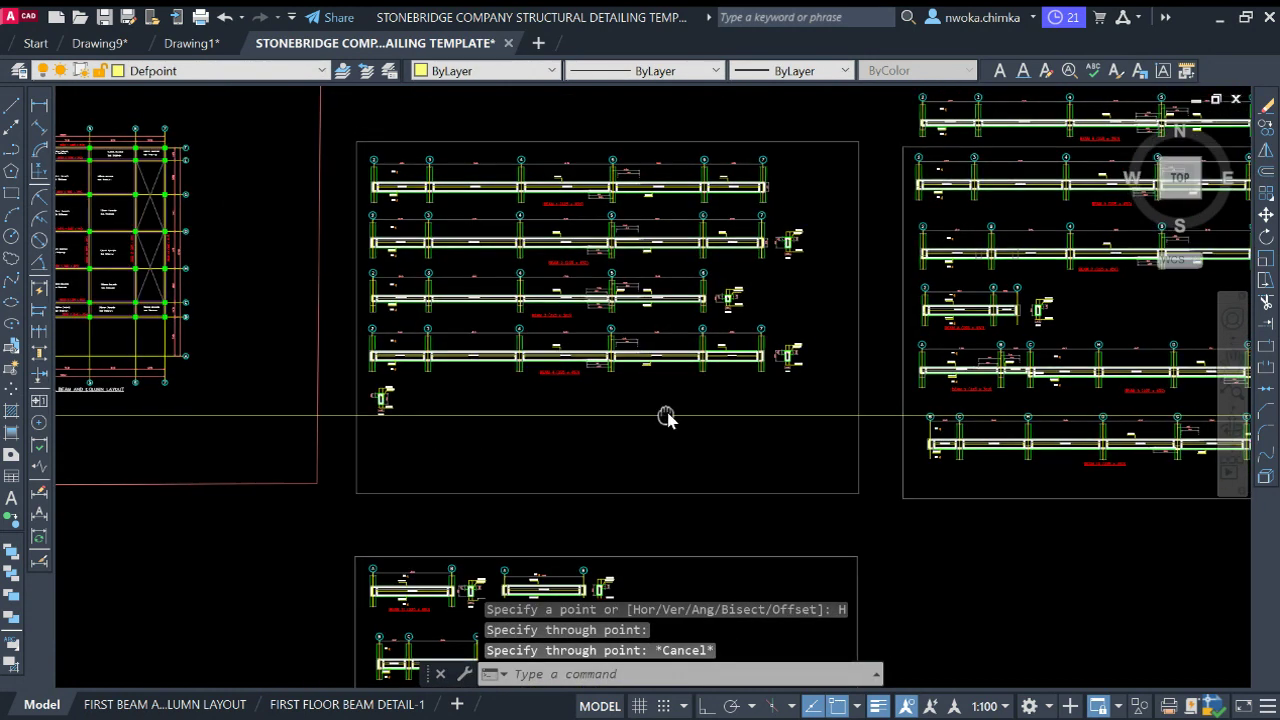
scroll(655, 380, "up", 5)
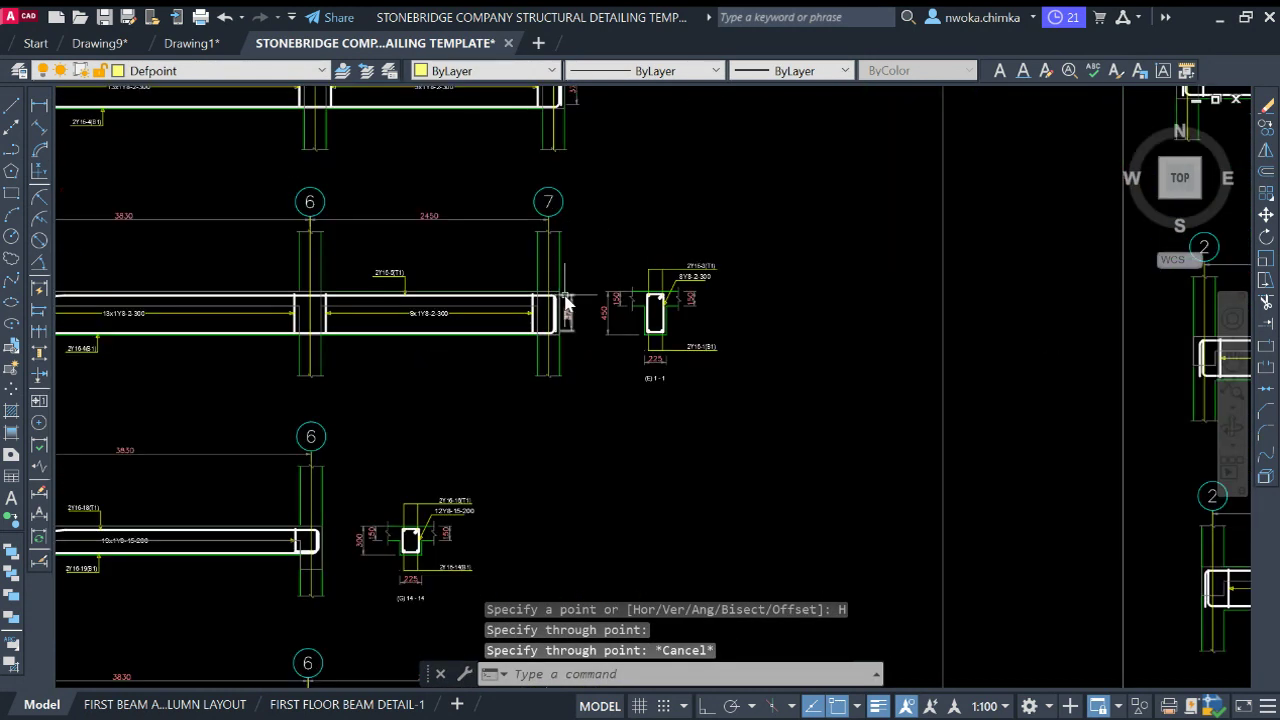
scroll(565, 300, "up", 3)
left_click(586, 266)
left_click(565, 303)
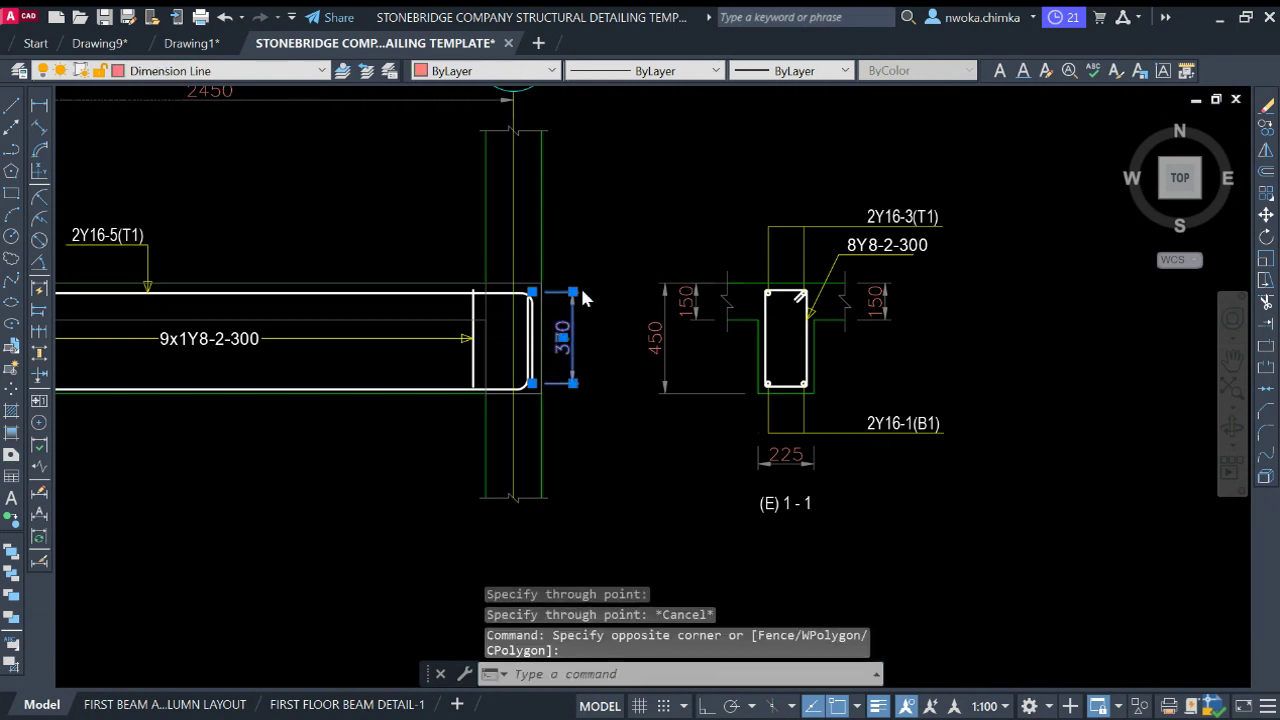
type("e")
key("Return")
Move cross-section 1-1 from the end of Beam 2 to beside section 12-12, with its label near the construction line
left_click(638, 172)
scroll(655, 185, "down", 3)
left_click(851, 360)
type("m")
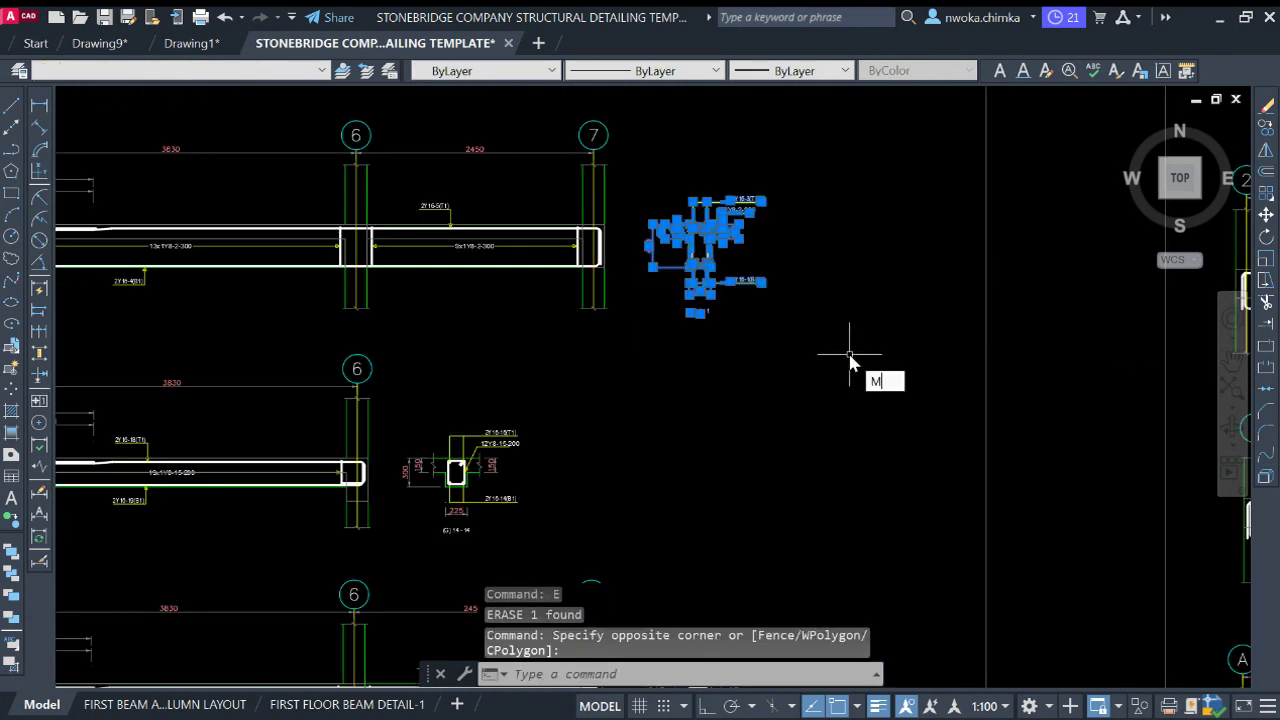
key("Return")
left_click(700, 313)
scroll(770, 268, "down", 5)
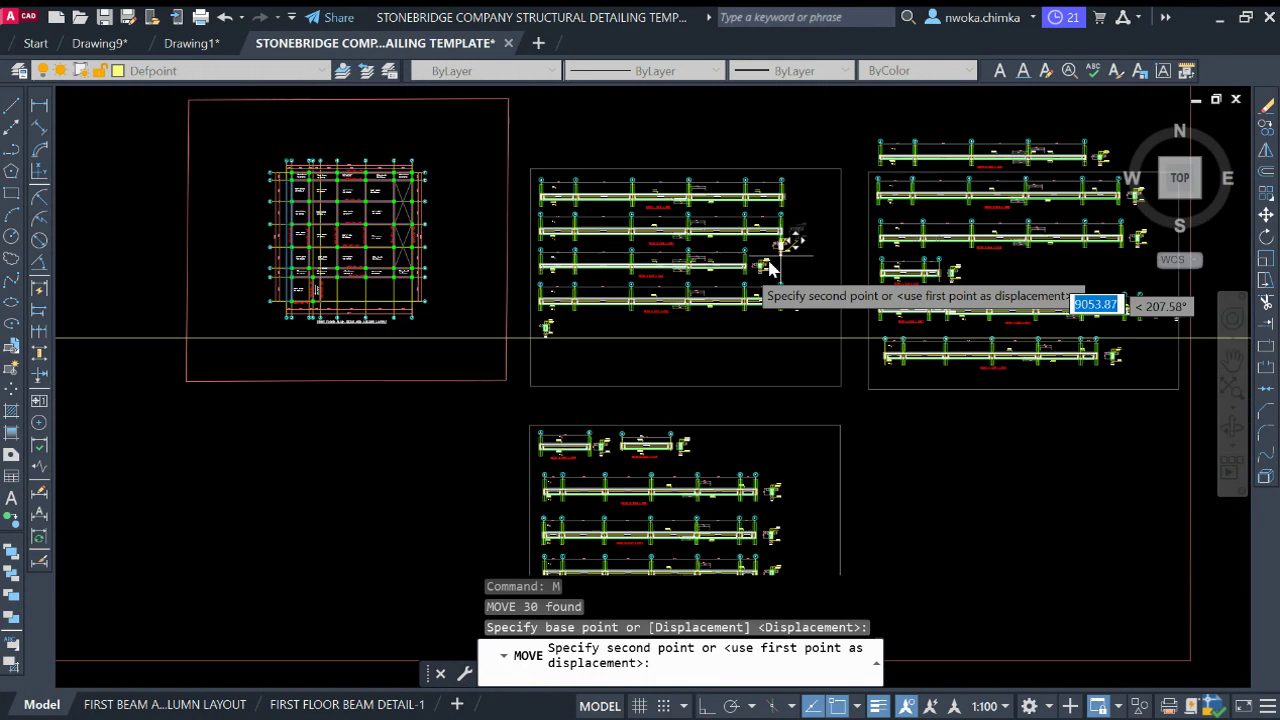
scroll(770, 268, "up", 6)
left_click(588, 376)
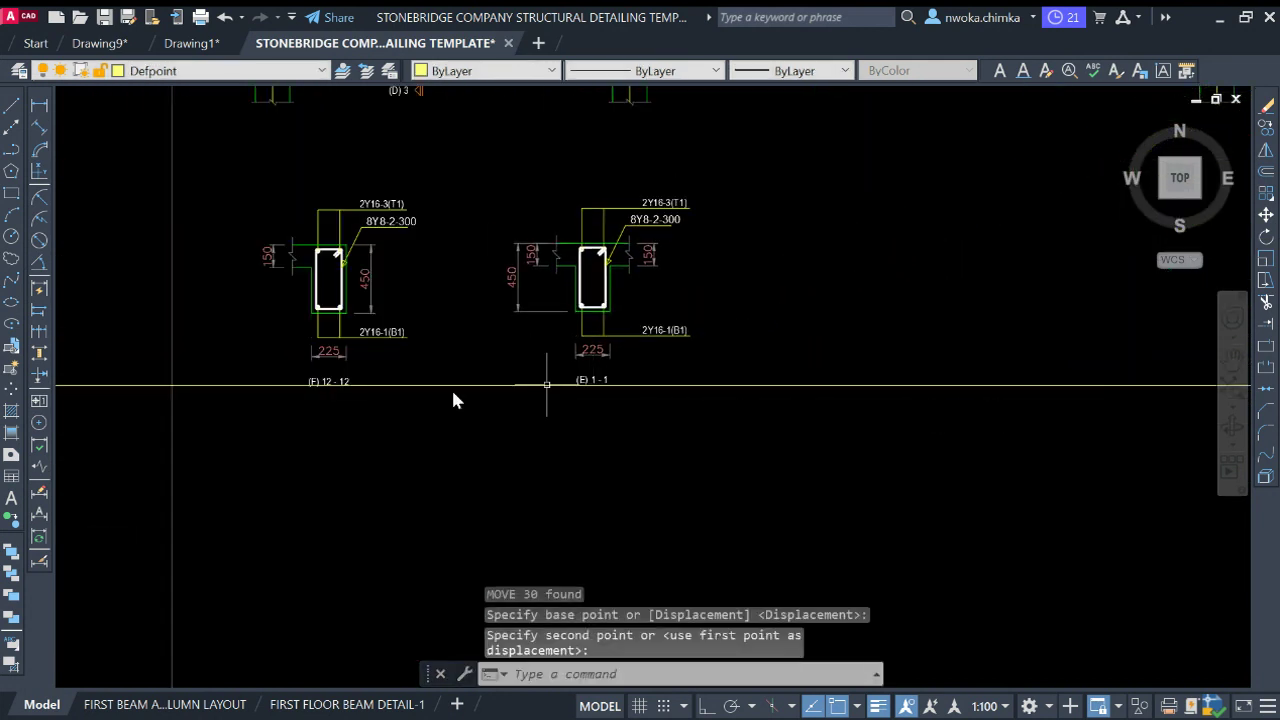
Move cross-section 14-14 from the end of Beam 3 into the row beneath Beam 4, beside section 1-1
scroll(453, 395, "down", 5)
middle_click_drag(794, 357, 720, 349)
scroll(578, 311, "up", 6)
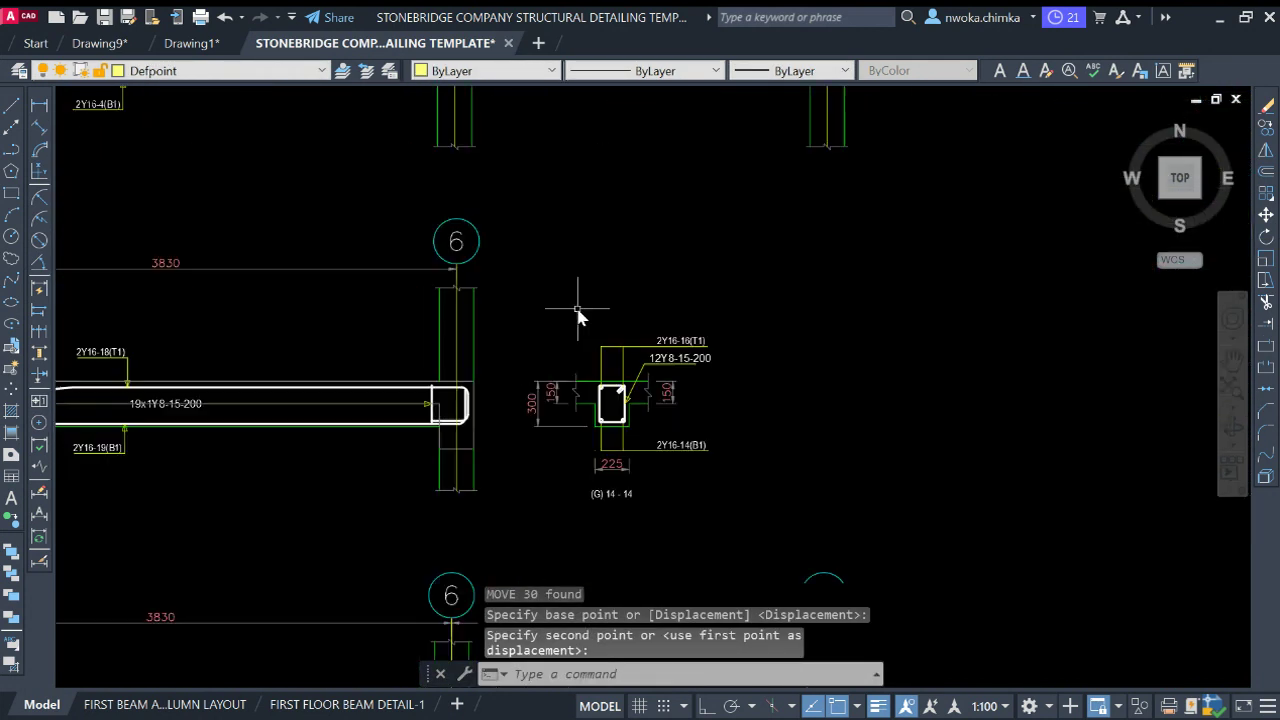
left_click(515, 286)
left_click(740, 536)
type("m")
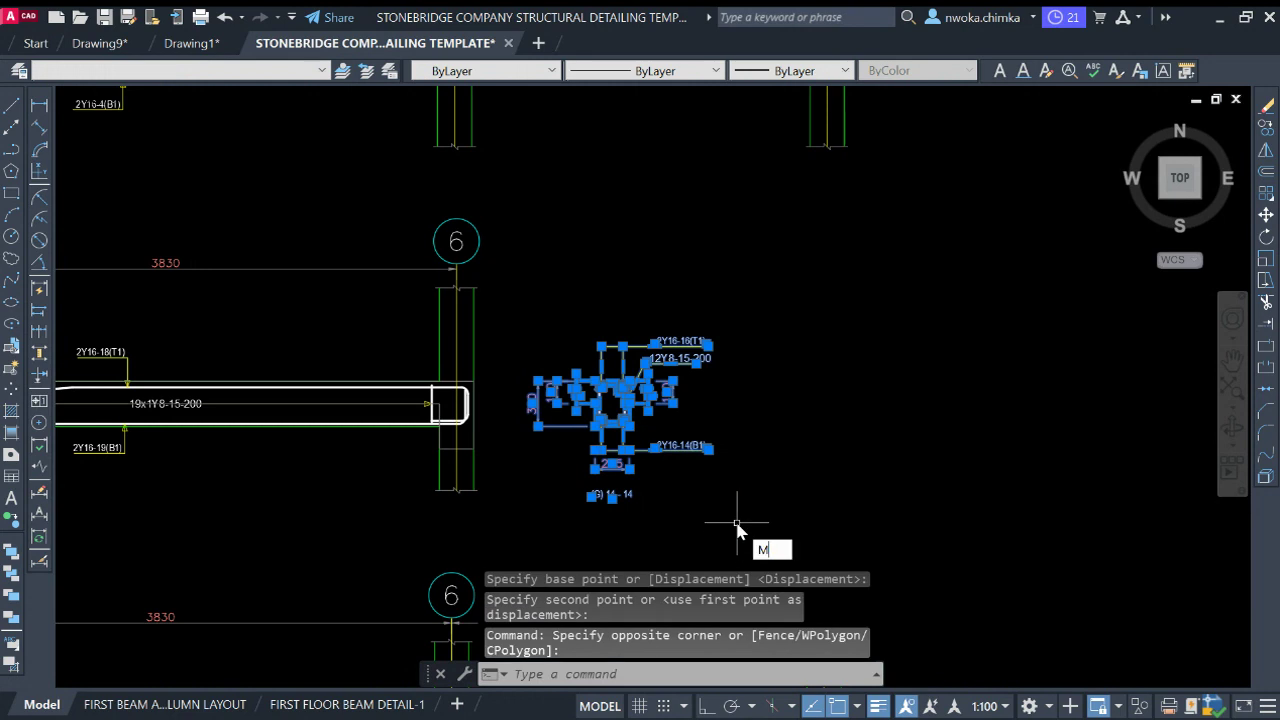
key("Return")
left_click(600, 495)
scroll(600, 495, "down", 5)
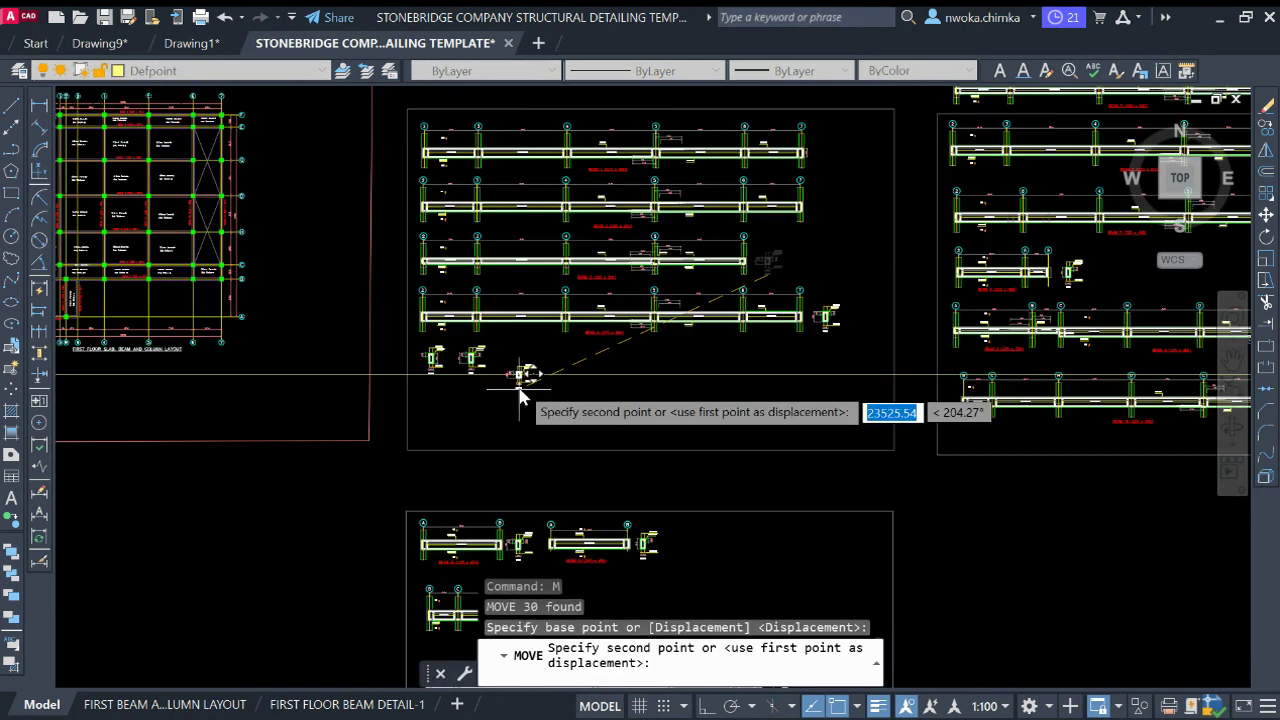
scroll(520, 375, "up", 4)
left_click(514, 343)
Move cross-section 3-3 from the end of Beam 4 into the row of sections along the construction line, beside section 14-14
scroll(650, 340, "down", 6)
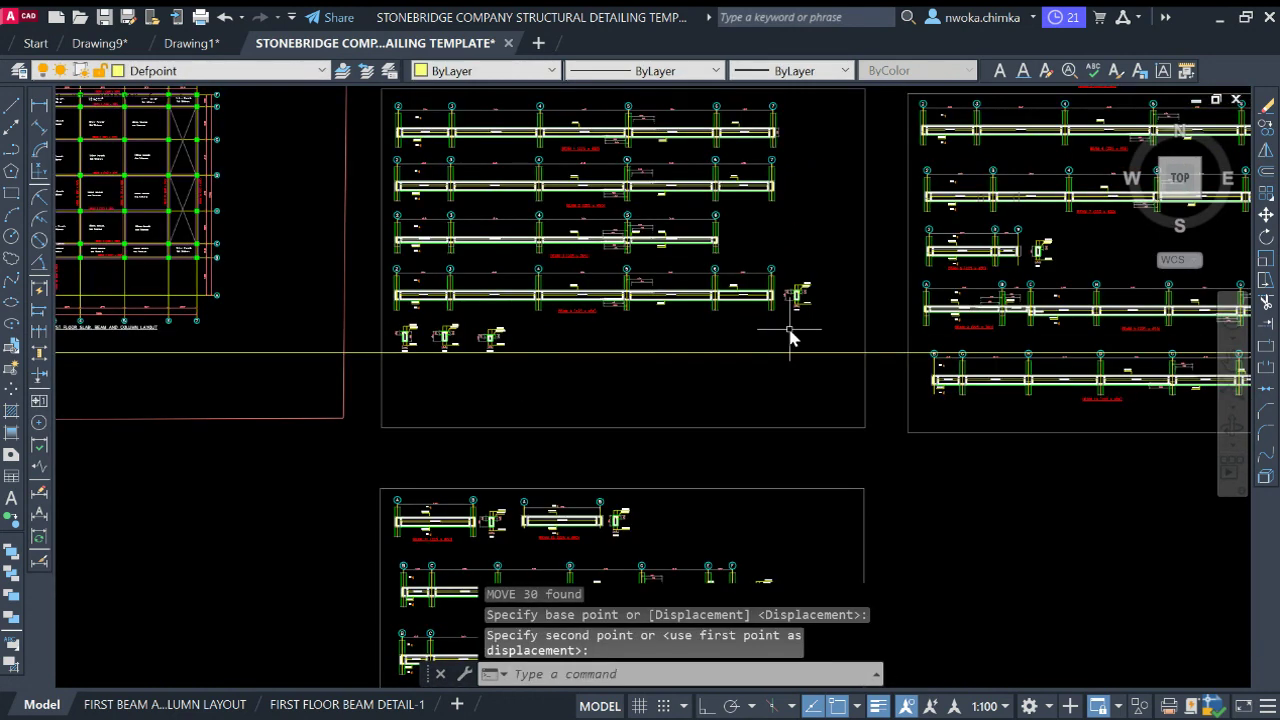
scroll(713, 292, "up", 5)
left_click(741, 275)
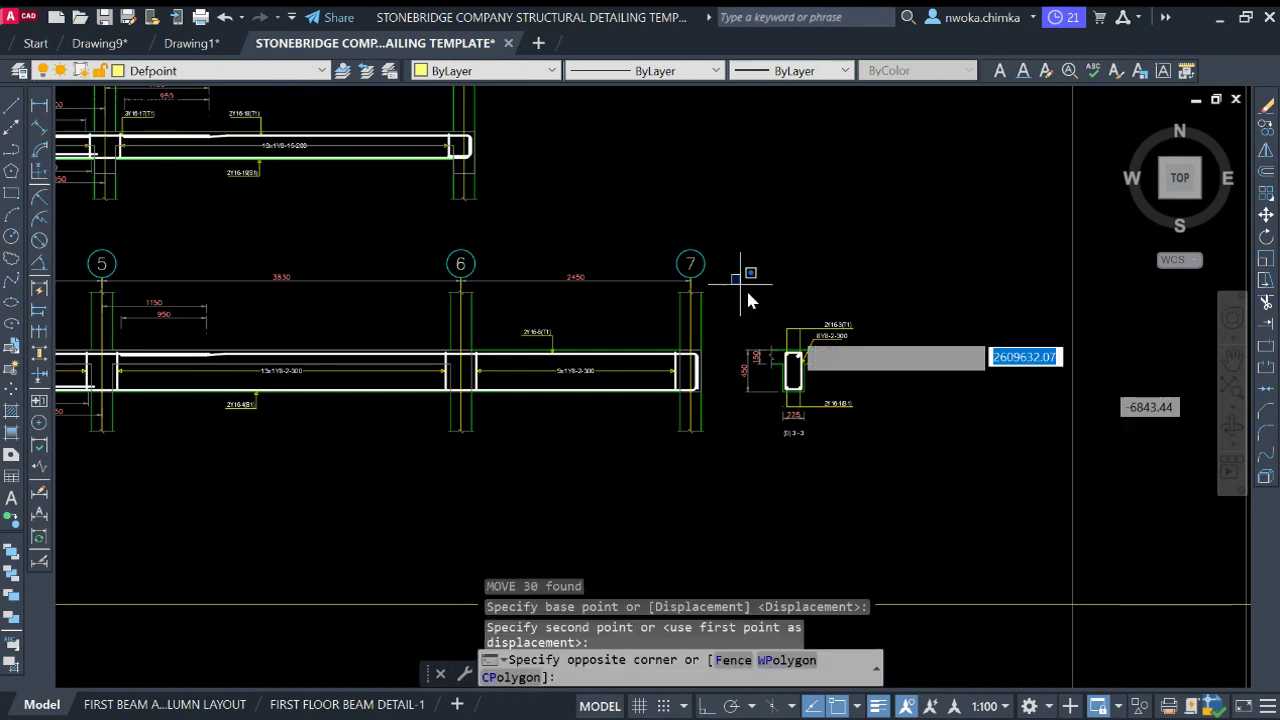
left_click(886, 486)
type("m")
key("Return")
left_click(806, 436)
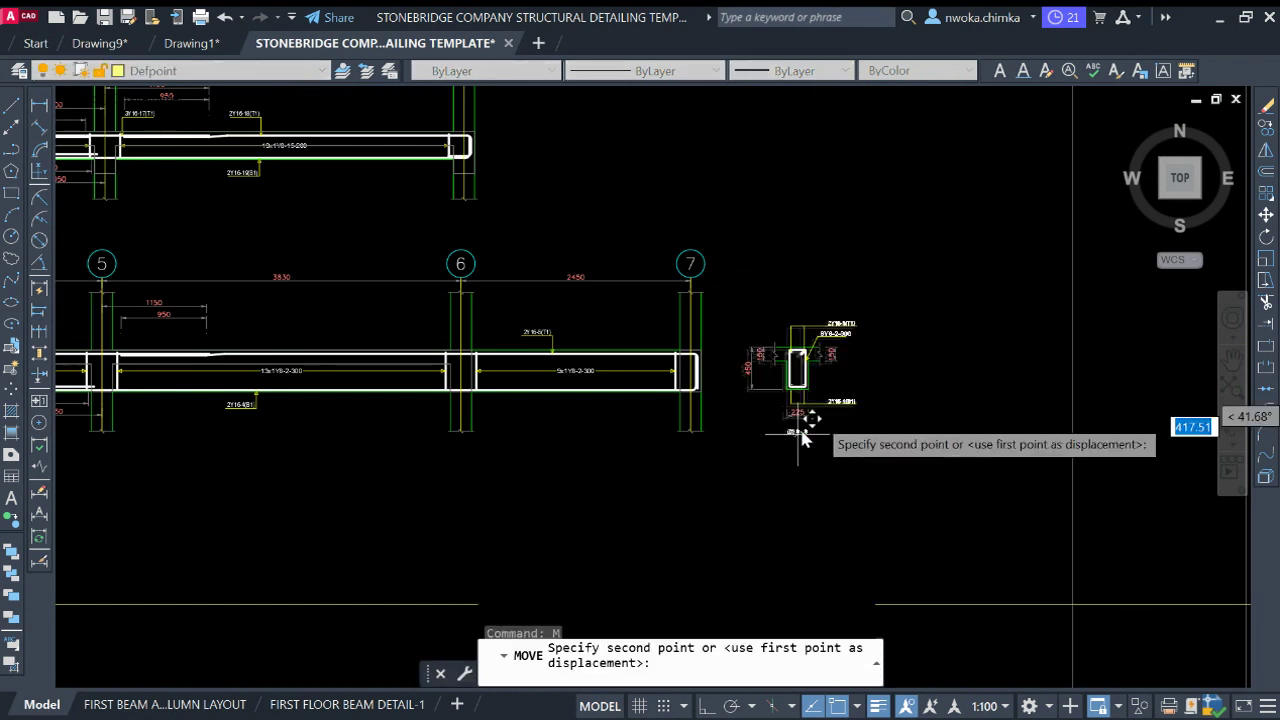
scroll(645, 422, "down", 5)
scroll(645, 422, "up", 4)
left_click(594, 431)
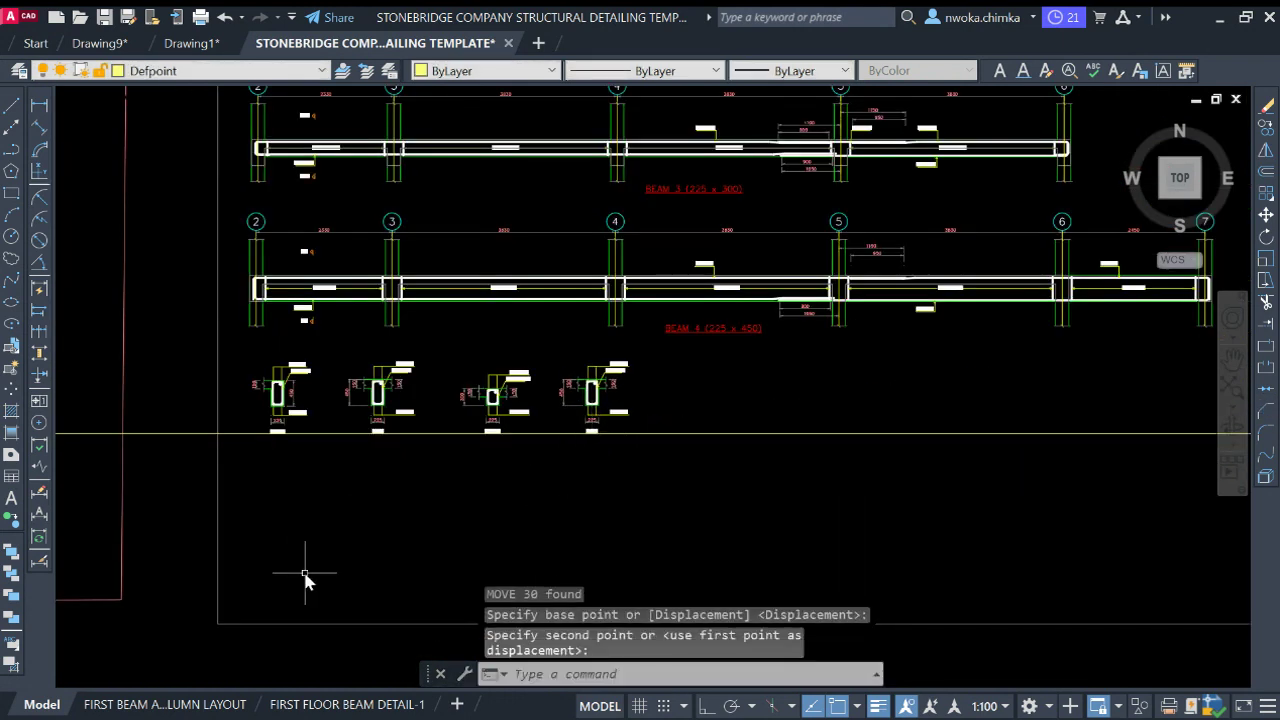
Erase the horizontal construction line running beneath the row of cross-sections
left_click(252, 440)
left_click(243, 437)
type("e")
key("Return")
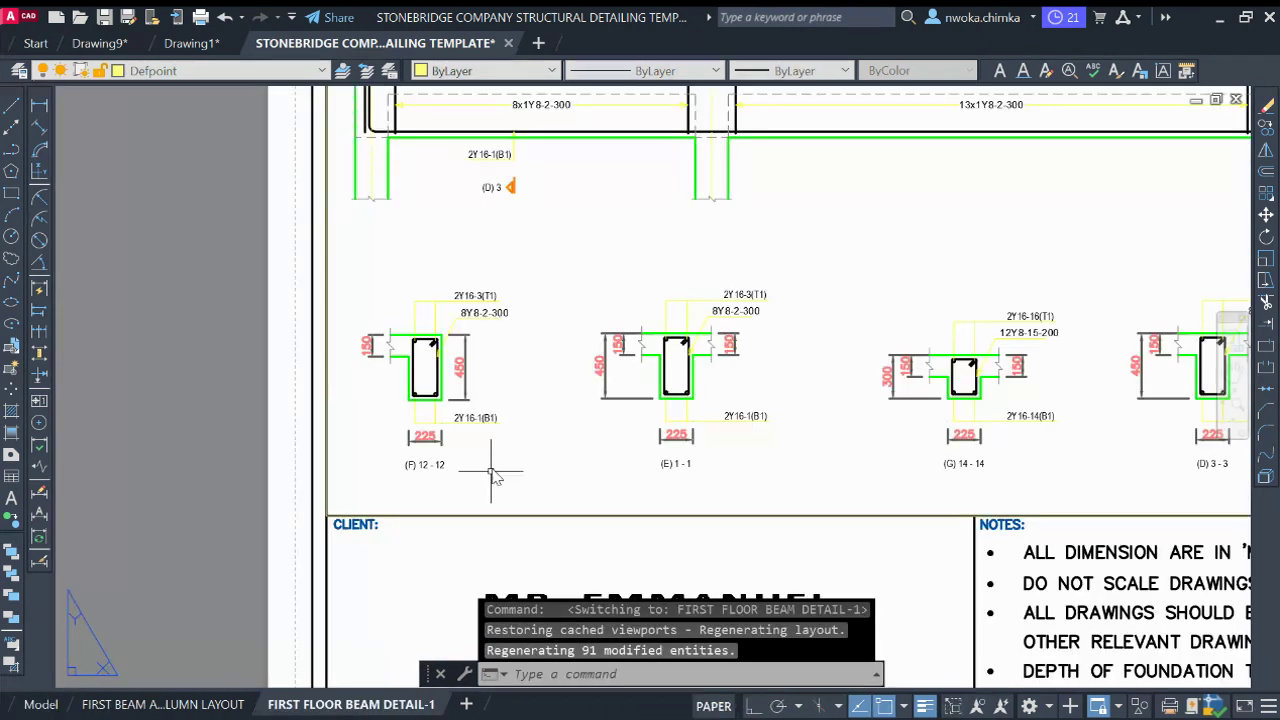
Open the FIRST FLOOR BEAM DETAIL-1 layout and examine the row of cross-sections beneath Beam 4
left_click(347, 704)
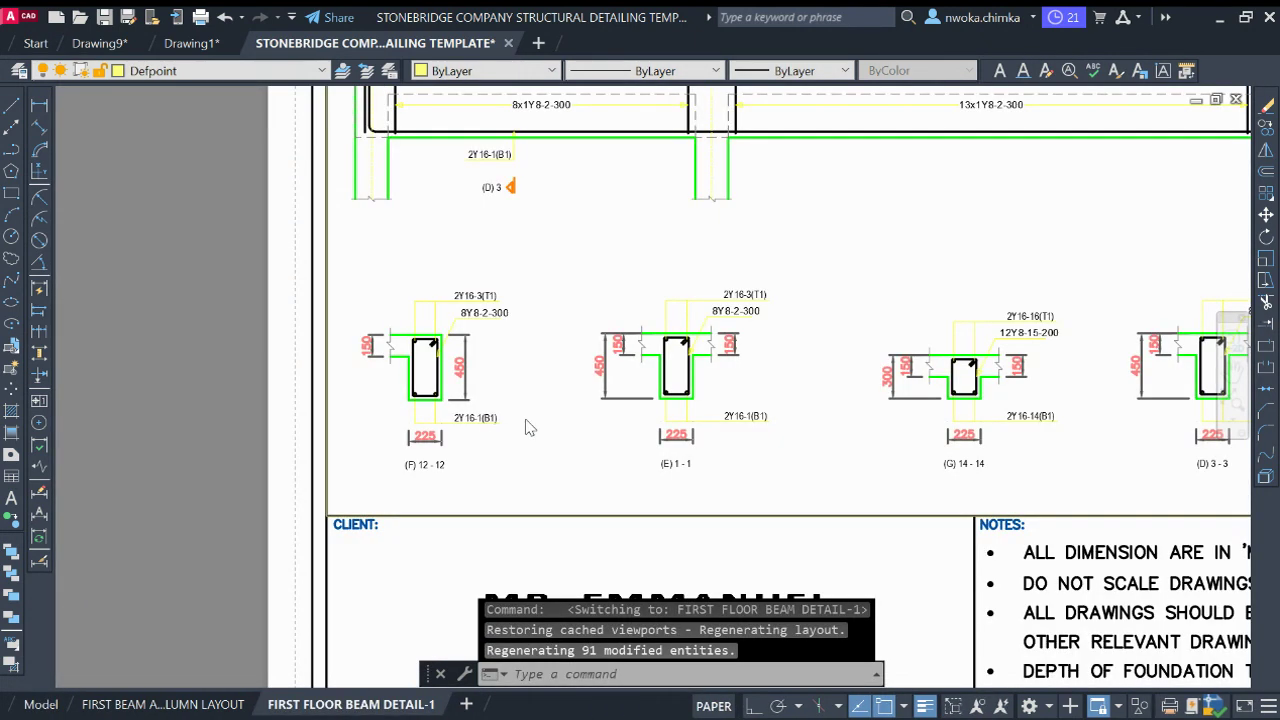
scroll(530, 428, "down", 8)
scroll(555, 447, "up", 3)
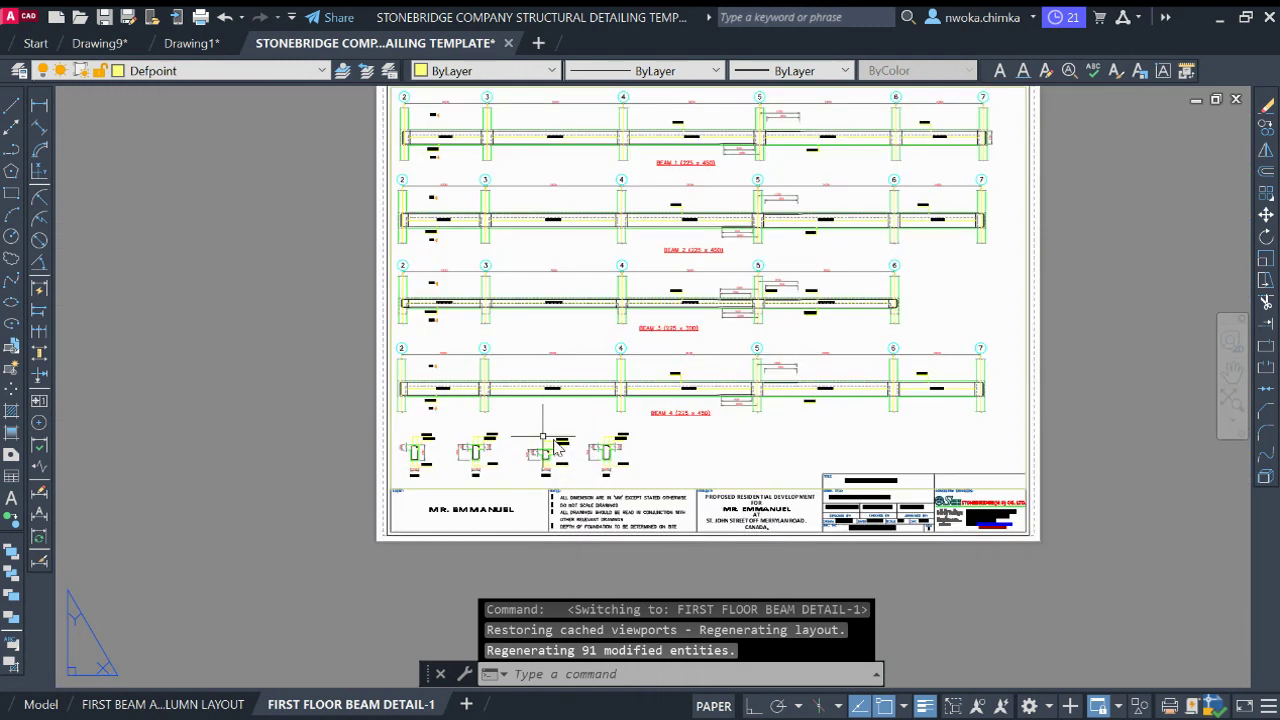
scroll(555, 447, "up", 5)
scroll(322, 452, "down", 4)
scroll(322, 452, "up", 4)
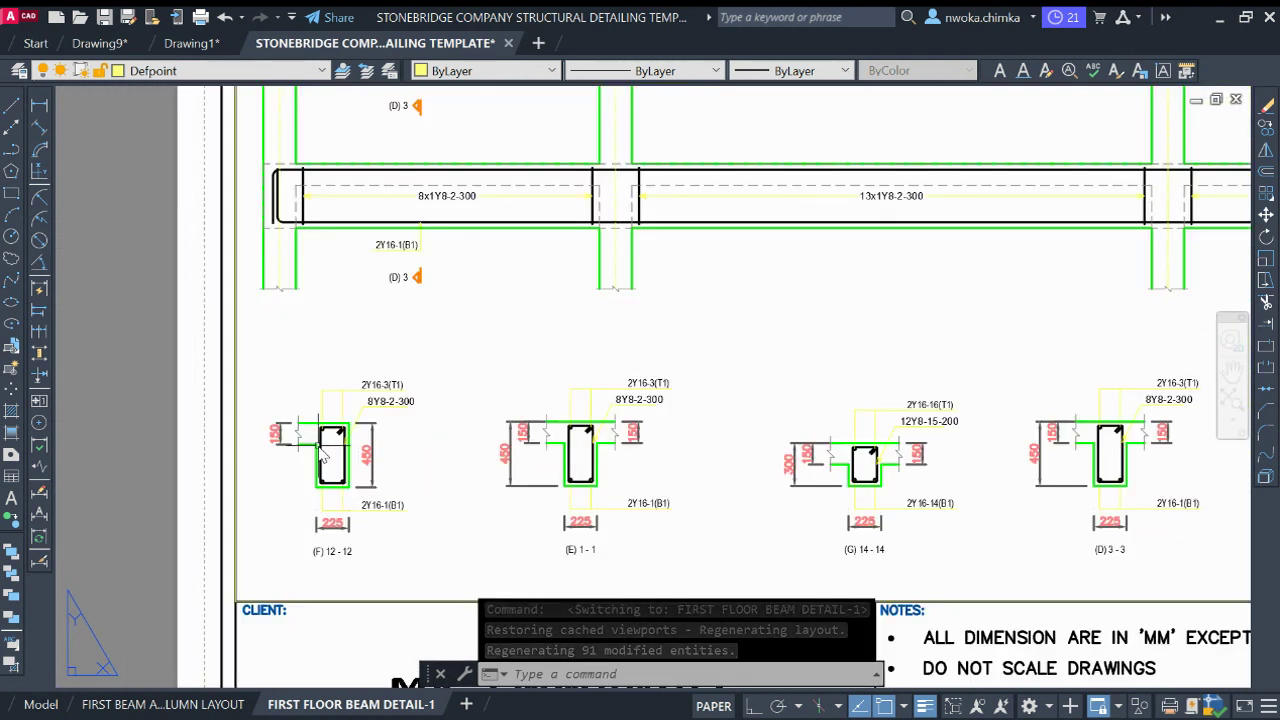
scroll(322, 452, "up", 2)
scroll(330, 430, "down", 5)
scroll(376, 316, "up", 5)
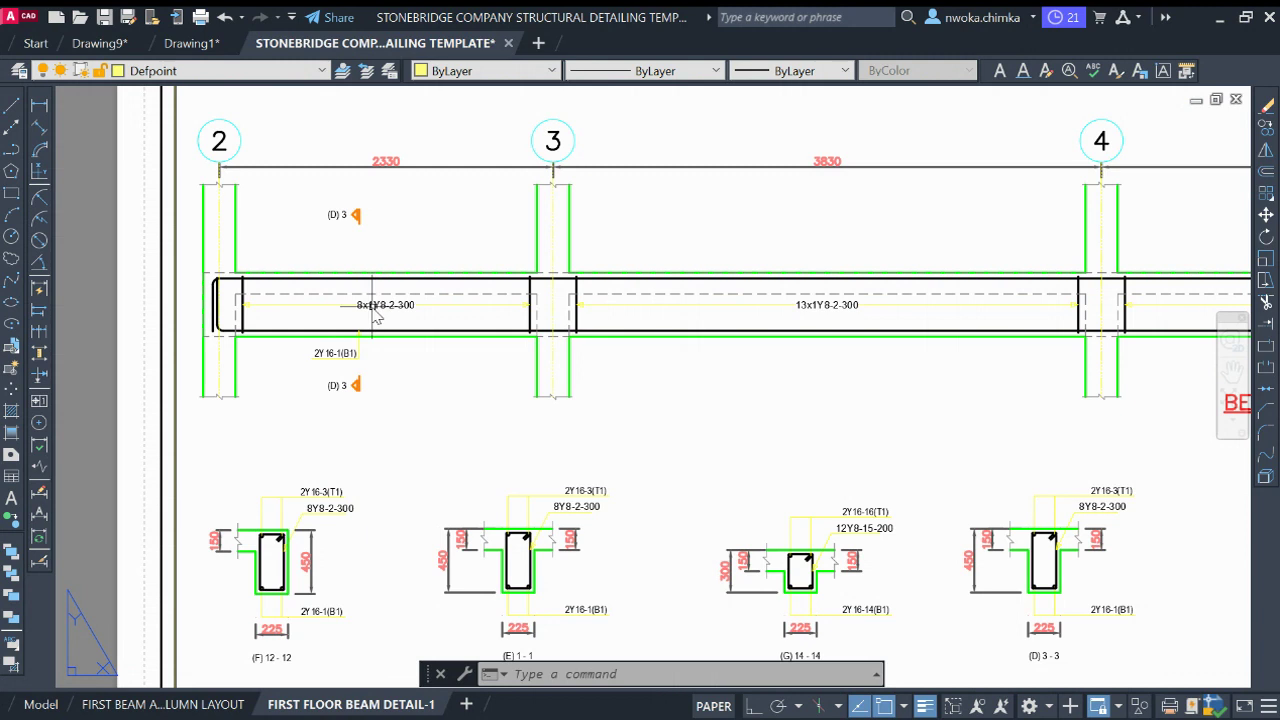
Check the section 12 marks on Beam 1 against cross-section 12-12 in the row below
scroll(380, 325, "down", 6)
scroll(410, 335, "up", 2)
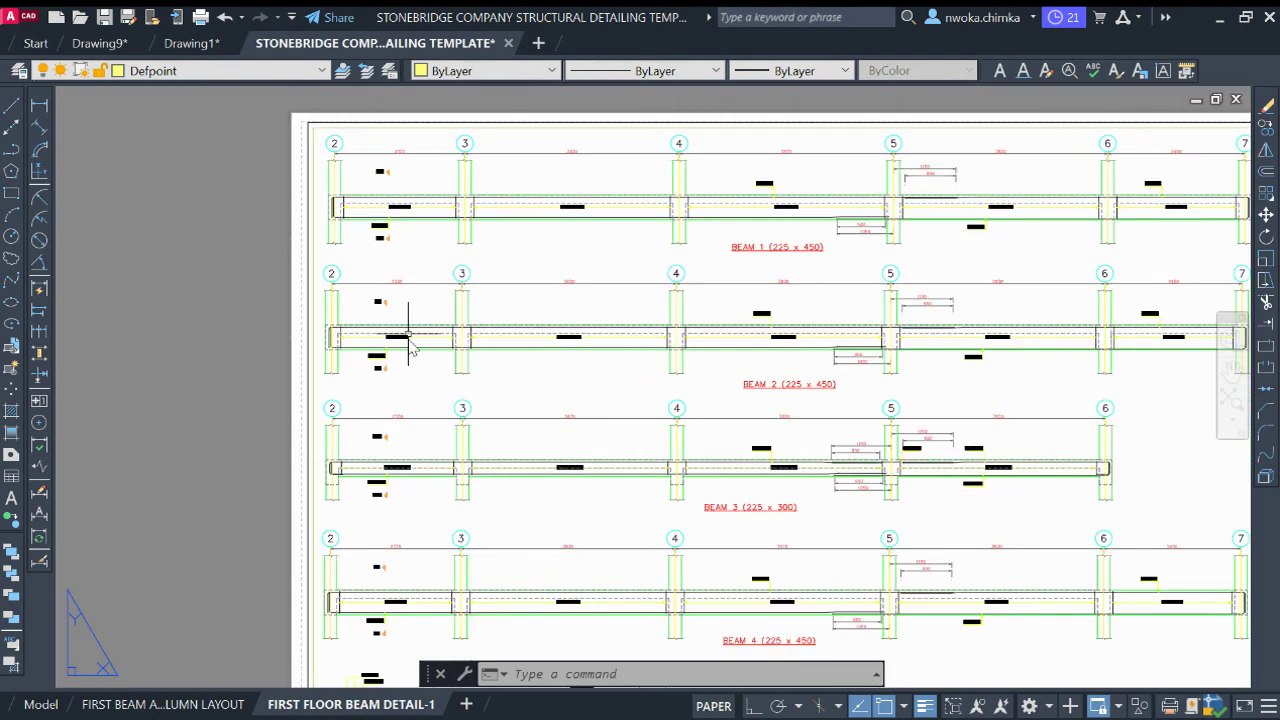
scroll(387, 180, "up", 4)
scroll(388, 158, "up", 5)
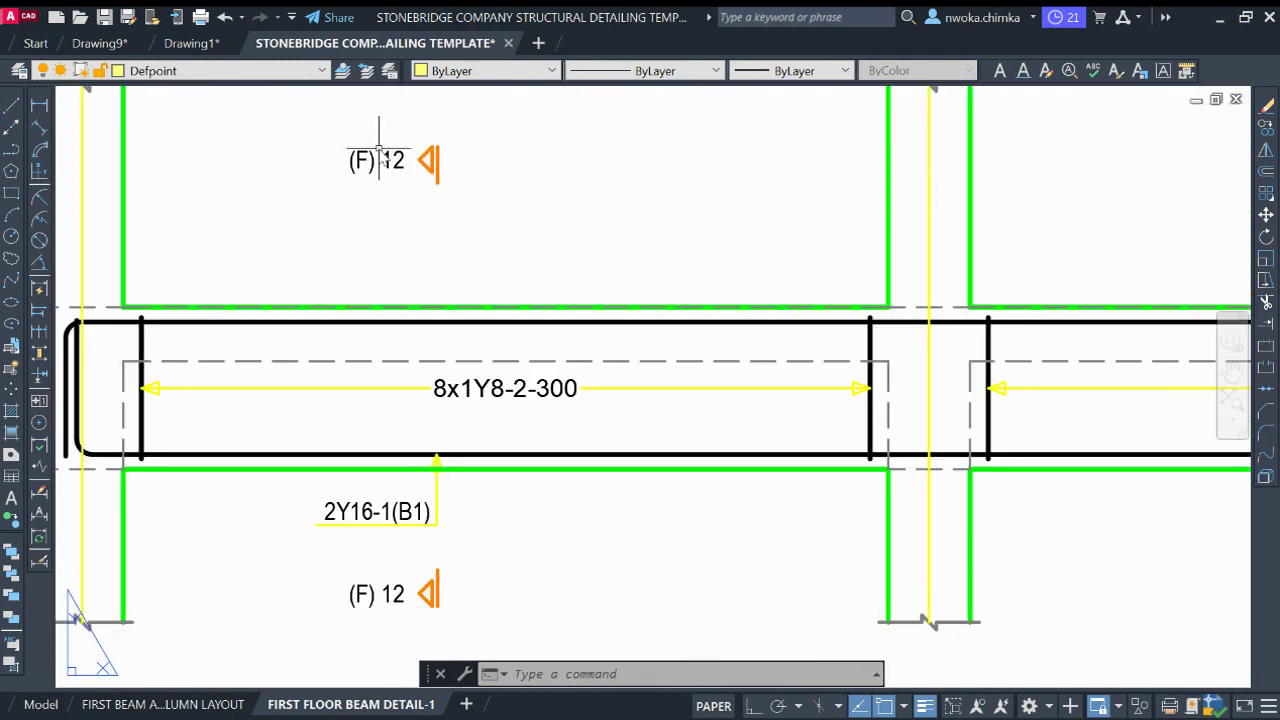
scroll(395, 160, "down", 8)
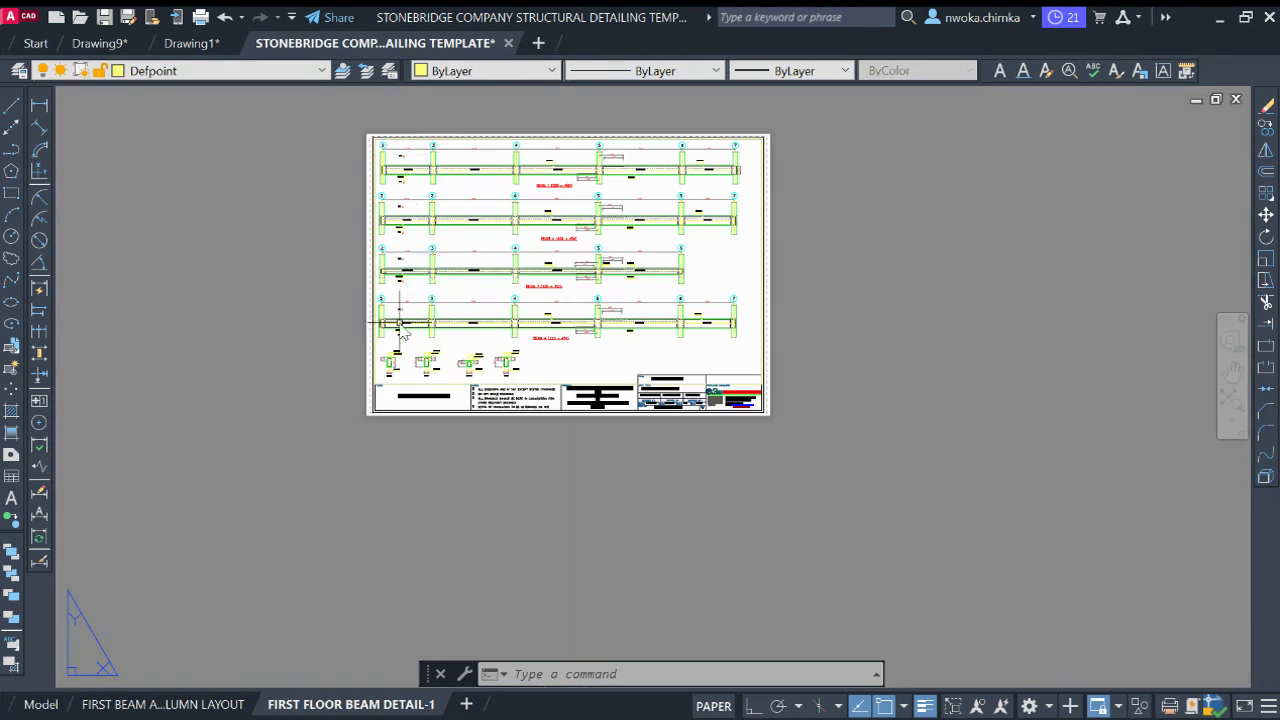
scroll(385, 458, "up", 3)
scroll(385, 458, "up", 3)
scroll(443, 509, "down", 5)
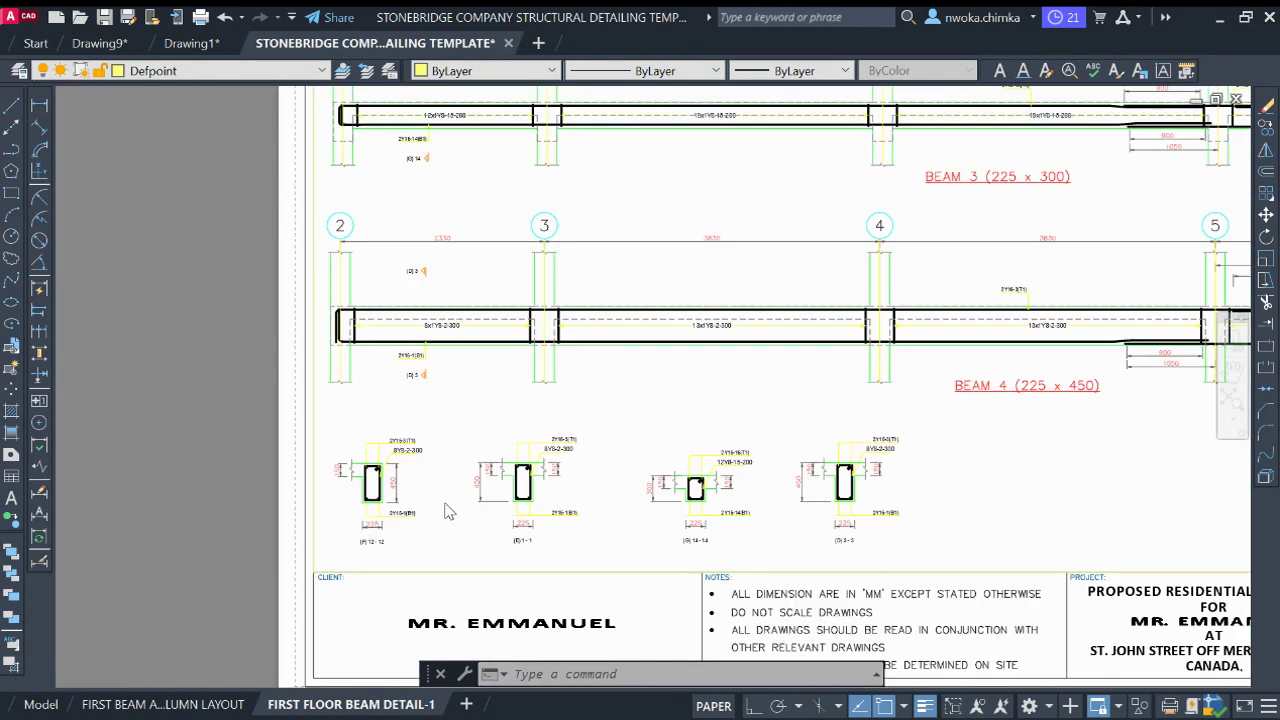
Check the section 1 marks on Beam 2 against the label of cross-section 1-1
middle_click_drag(450, 330, 453, 497)
scroll(400, 329, "up", 2)
scroll(395, 255, "up", 5)
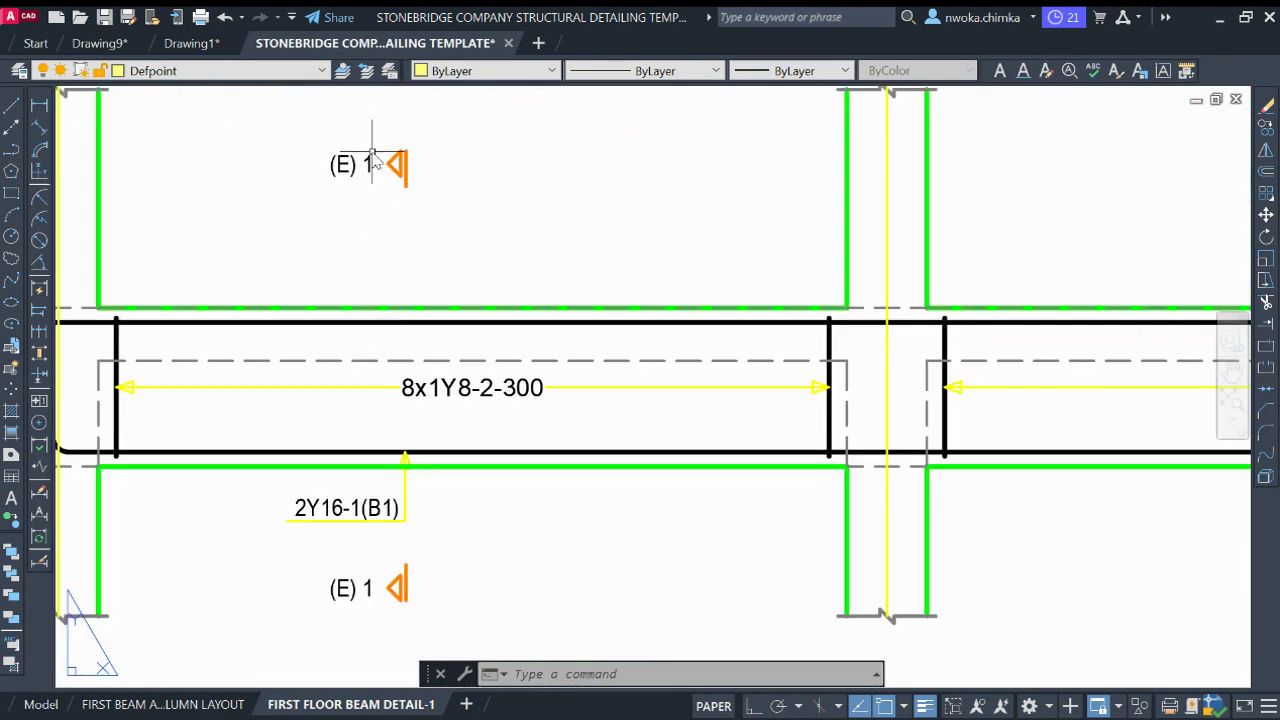
scroll(372, 160, "down", 8)
scroll(406, 405, "up", 7)
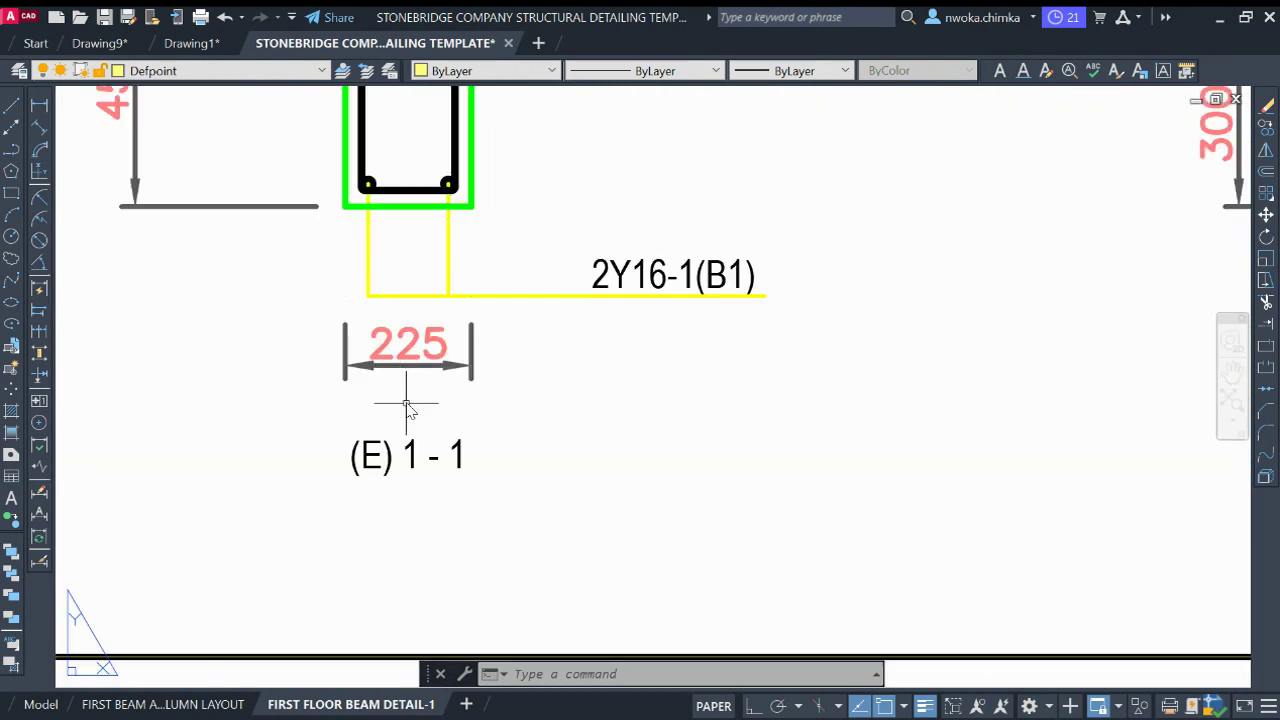
scroll(406, 460, "down", 8)
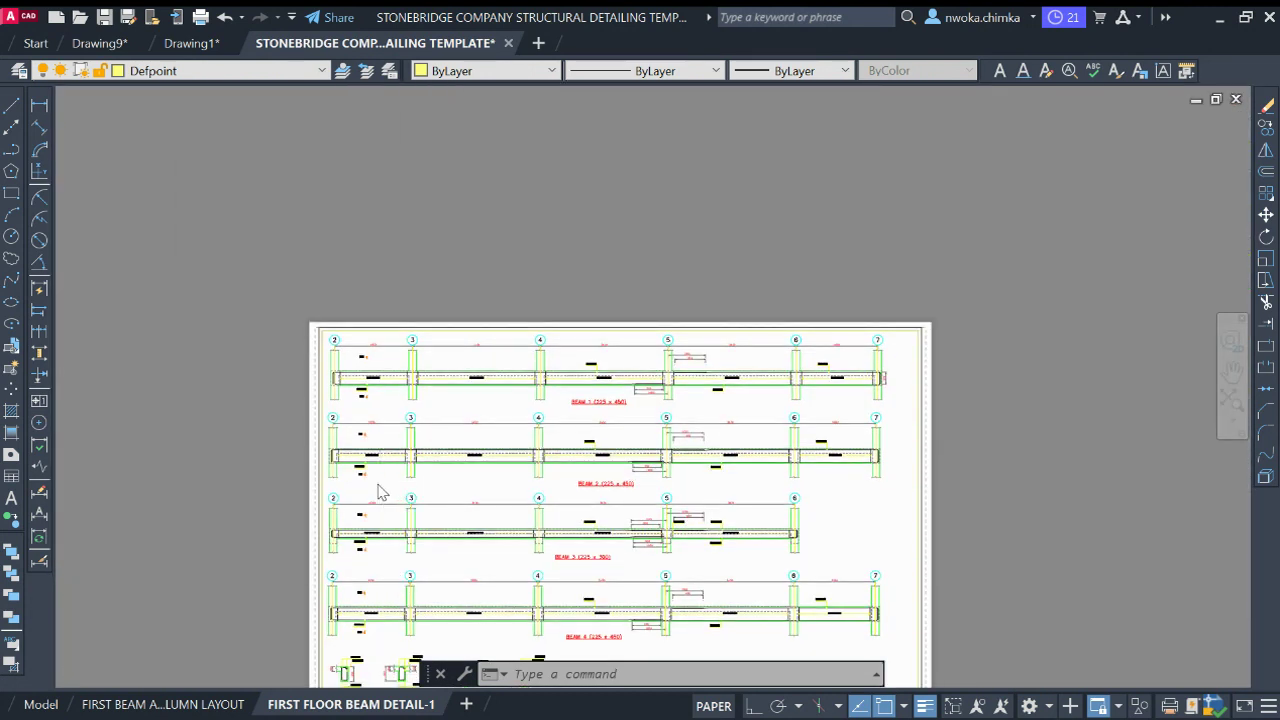
Check the section marks on Beam 3 and Beam 4 against cross-sections 14-14 and 3-3
scroll(370, 500, "up", 5)
middle_click_drag(362, 540, 363, 300)
scroll(414, 286, "down", 7)
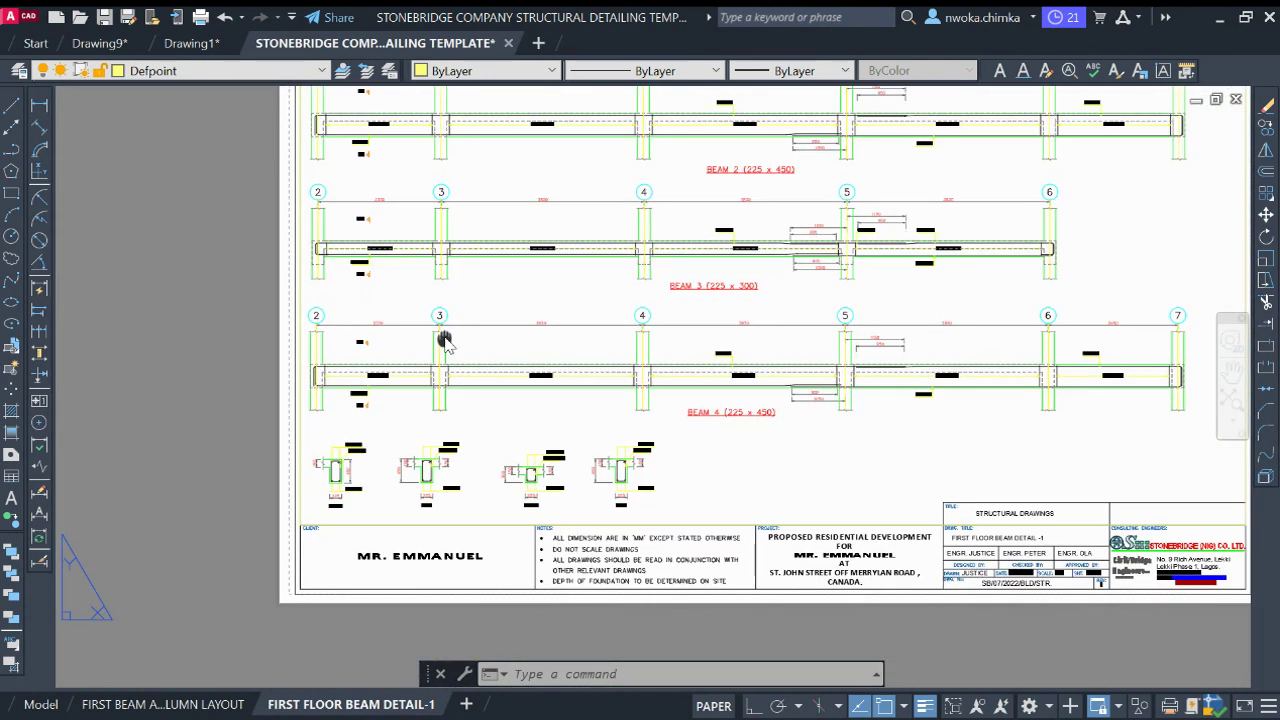
scroll(540, 507, "up", 7)
scroll(537, 503, "up", 2)
scroll(526, 385, "down", 8)
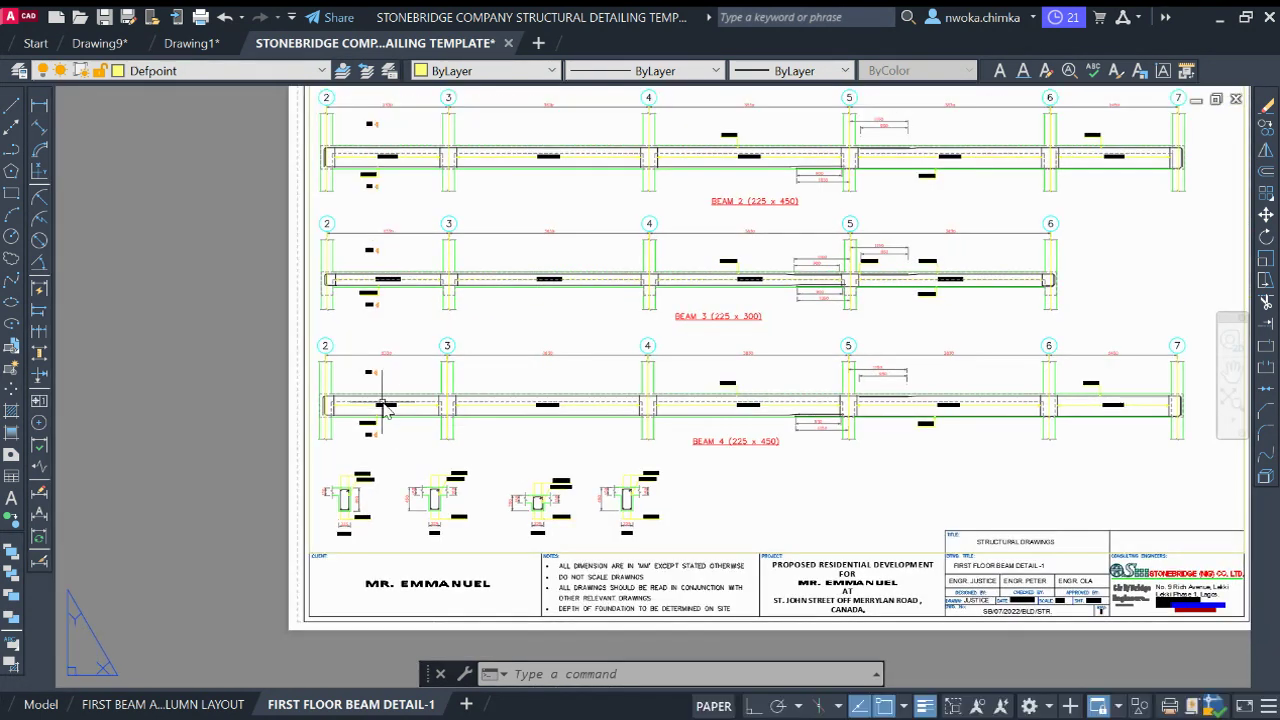
scroll(362, 462, "up", 6)
scroll(365, 500, "up", 2)
scroll(489, 347, "down", 7)
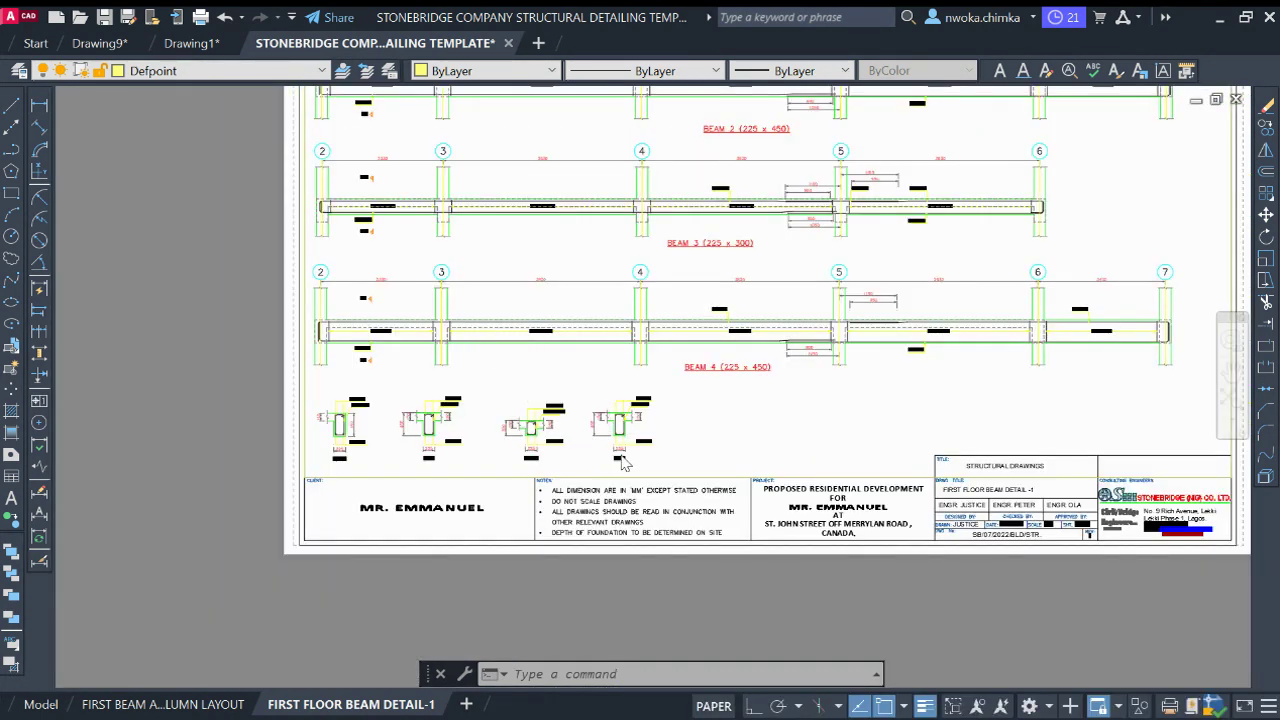
scroll(620, 462, "up", 4)
scroll(633, 420, "down", 7)
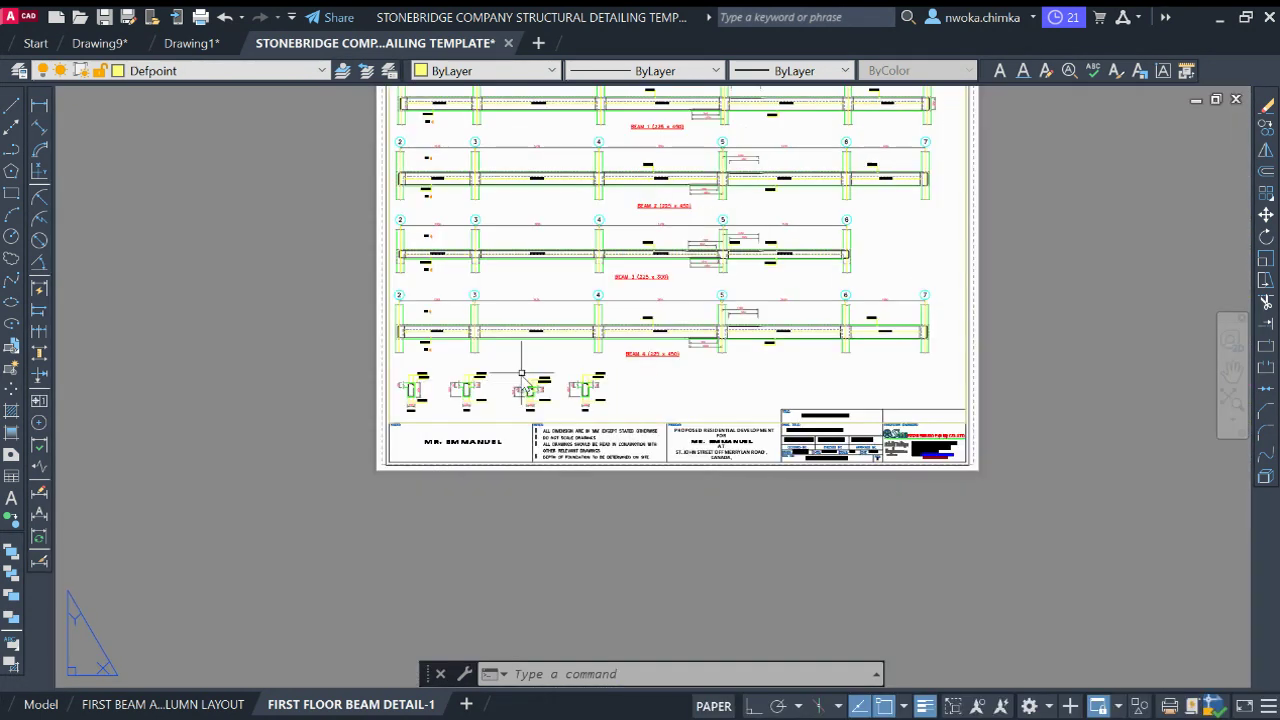
Stretch the lower edge of the beam viewport up to just below the Beam 4 title, excluding the cross-sections
scroll(397, 405, "up", 2)
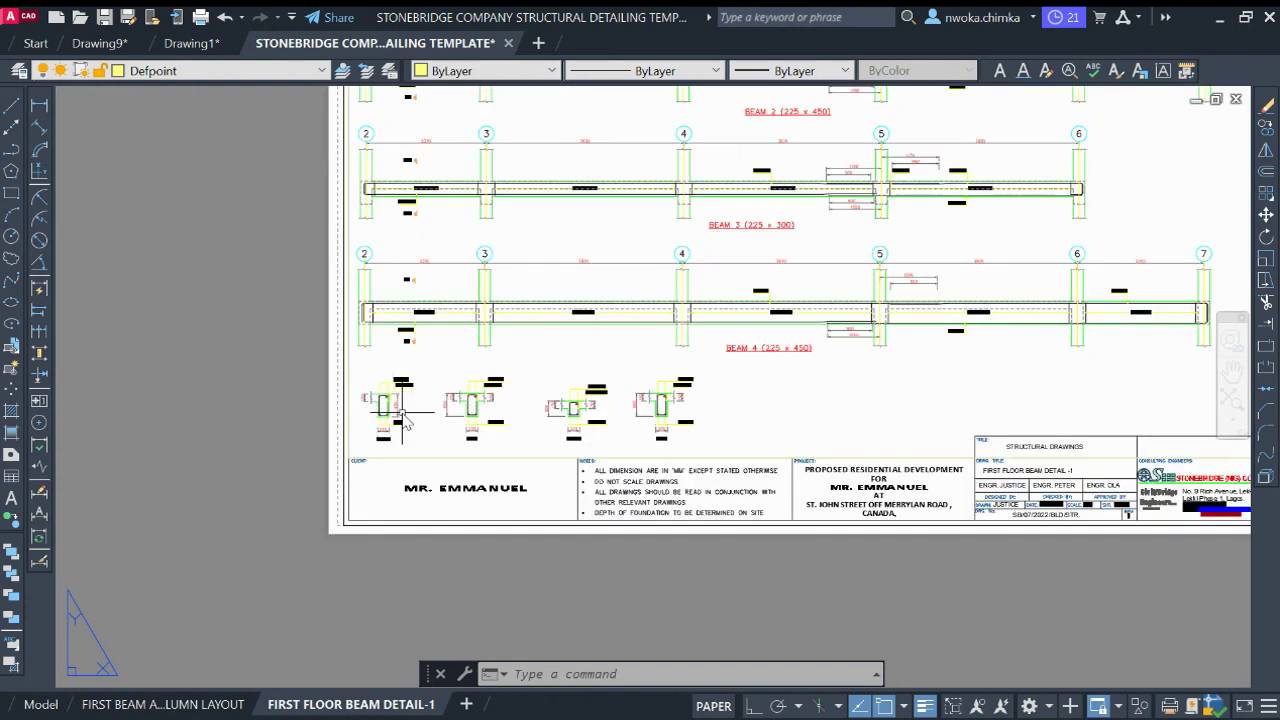
scroll(408, 412, "up", 2)
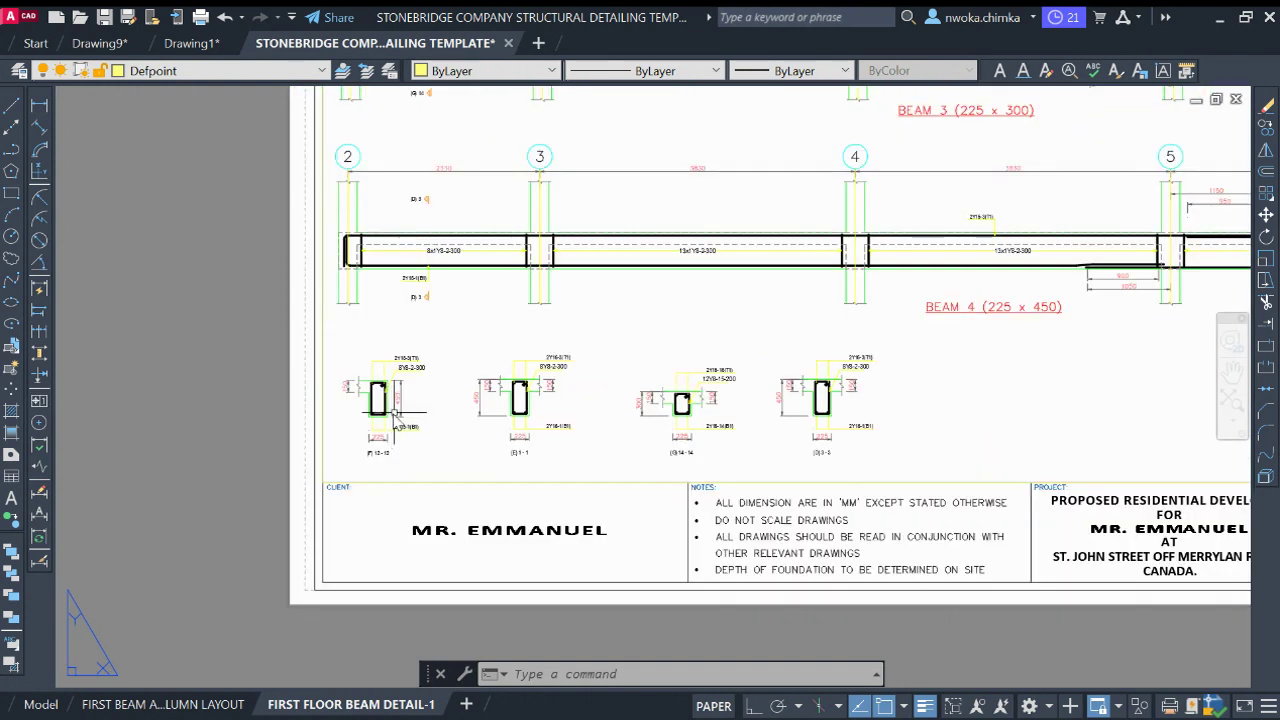
scroll(412, 410, "down", 4)
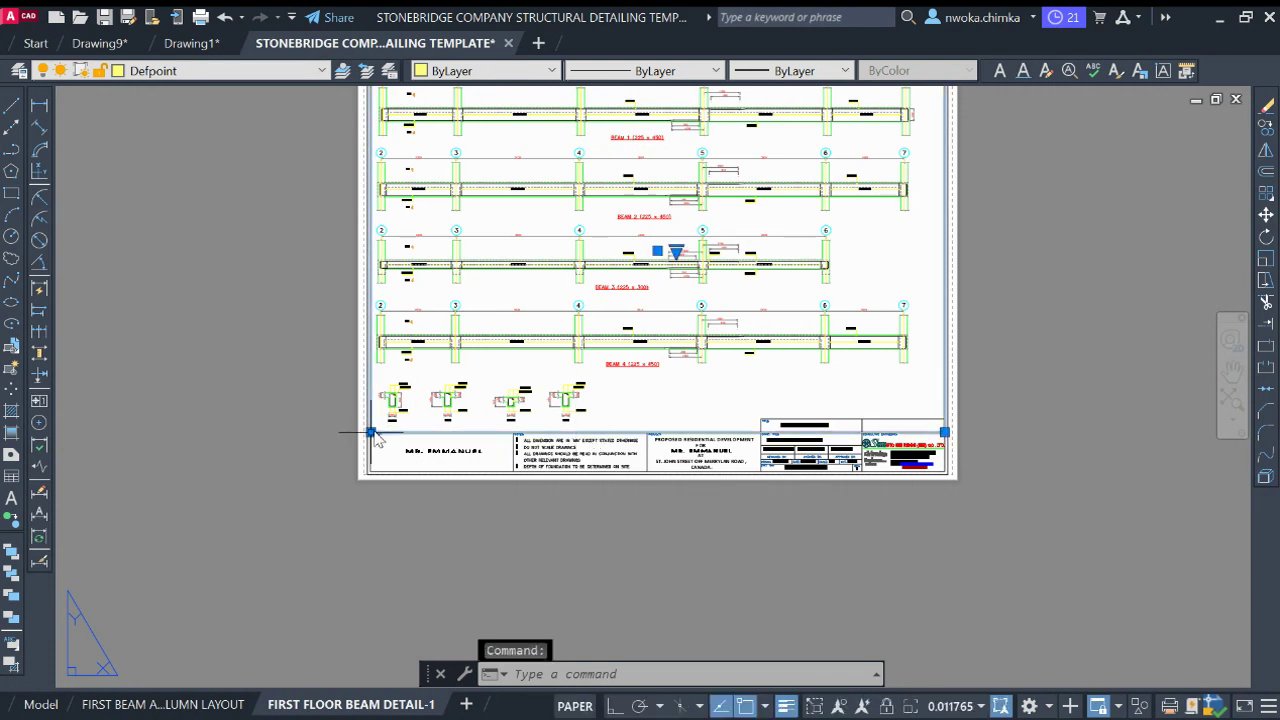
scroll(371, 435, "up", 4)
left_click(369, 435)
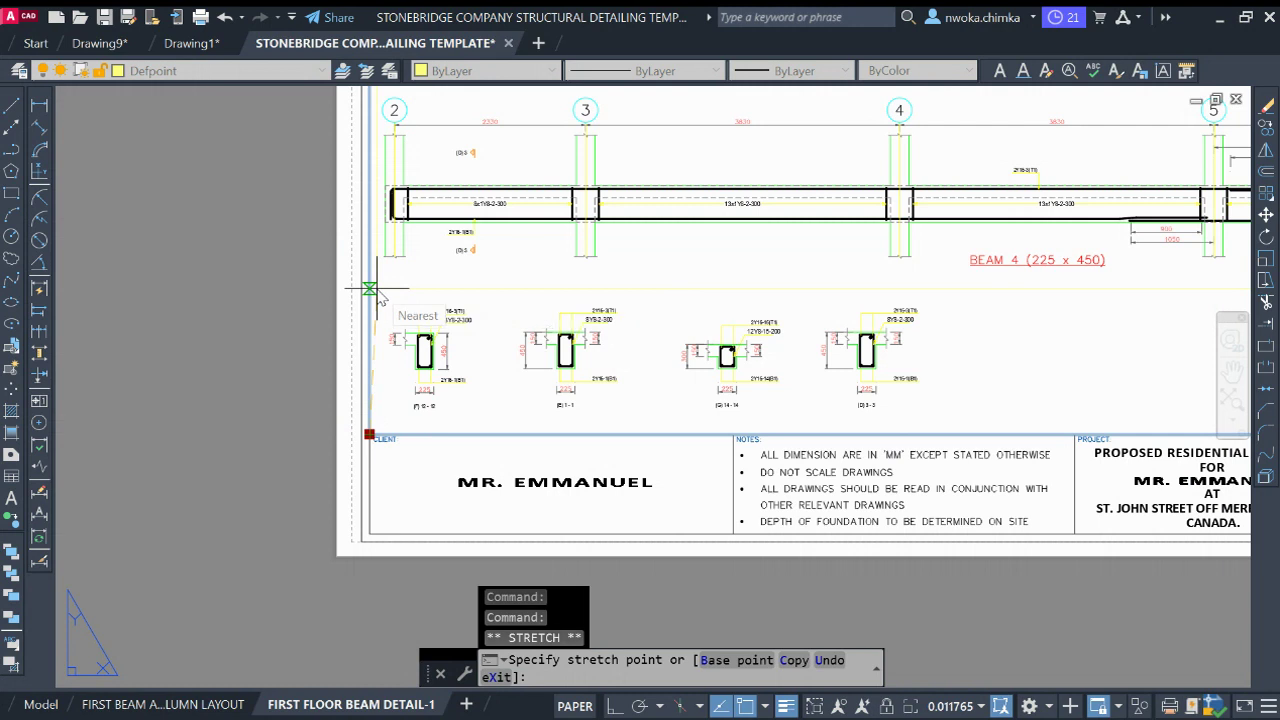
left_click(369, 288)
scroll(405, 362, "down", 2)
scroll(410, 370, "down", 2)
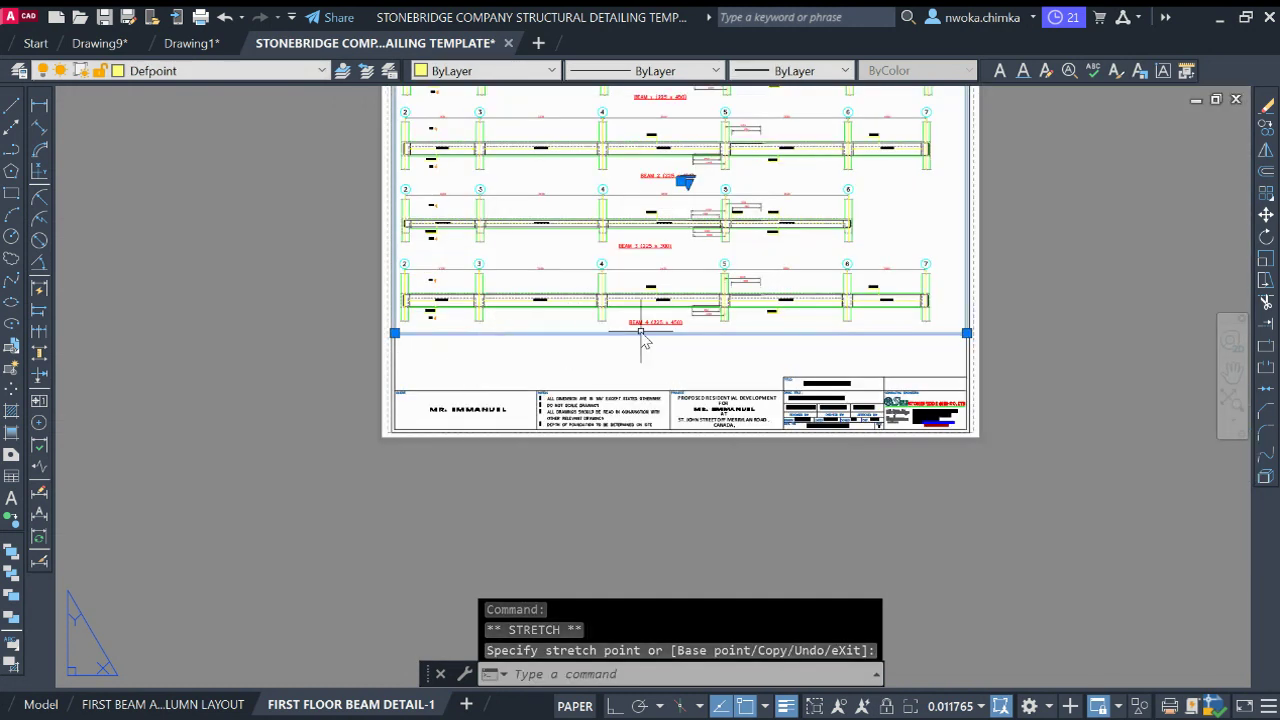
key("Escape")
Create a rectangular viewport with MVIEW from the beam viewport's lower-left corner to the title block's edge, above the client, notes and project boxes
type("MV")
key("Return")
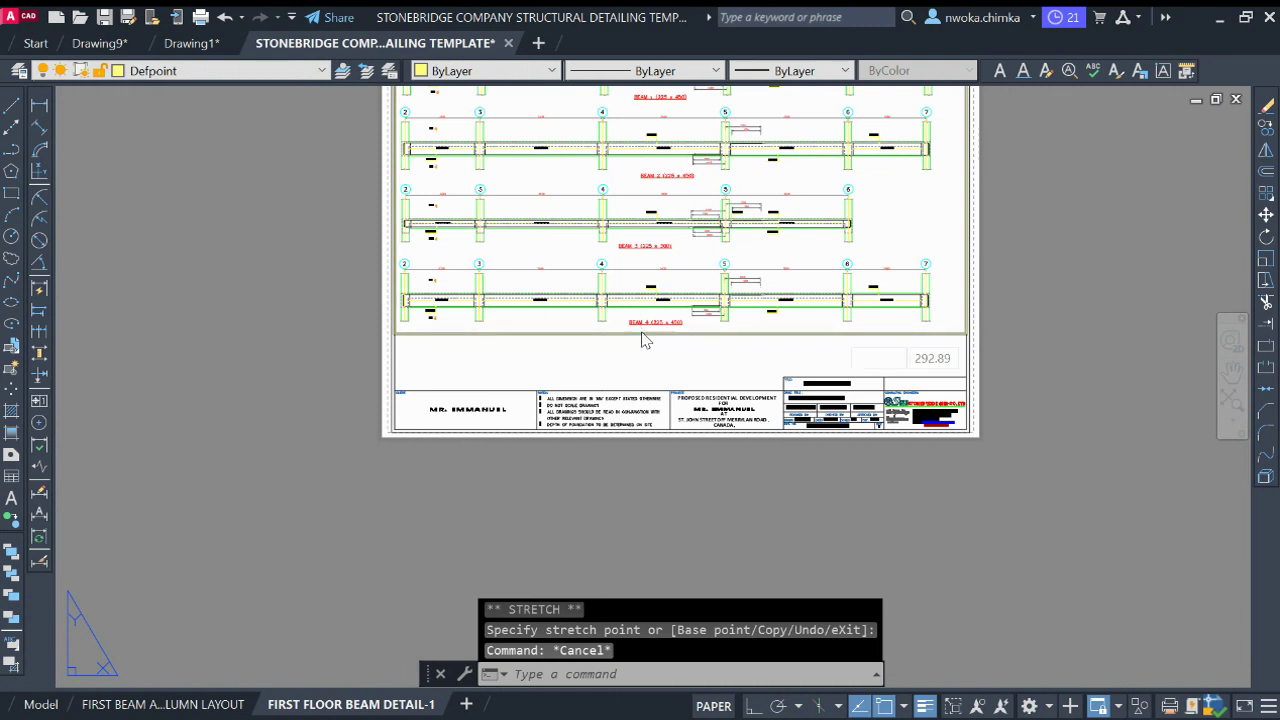
scroll(410, 350, "up", 2)
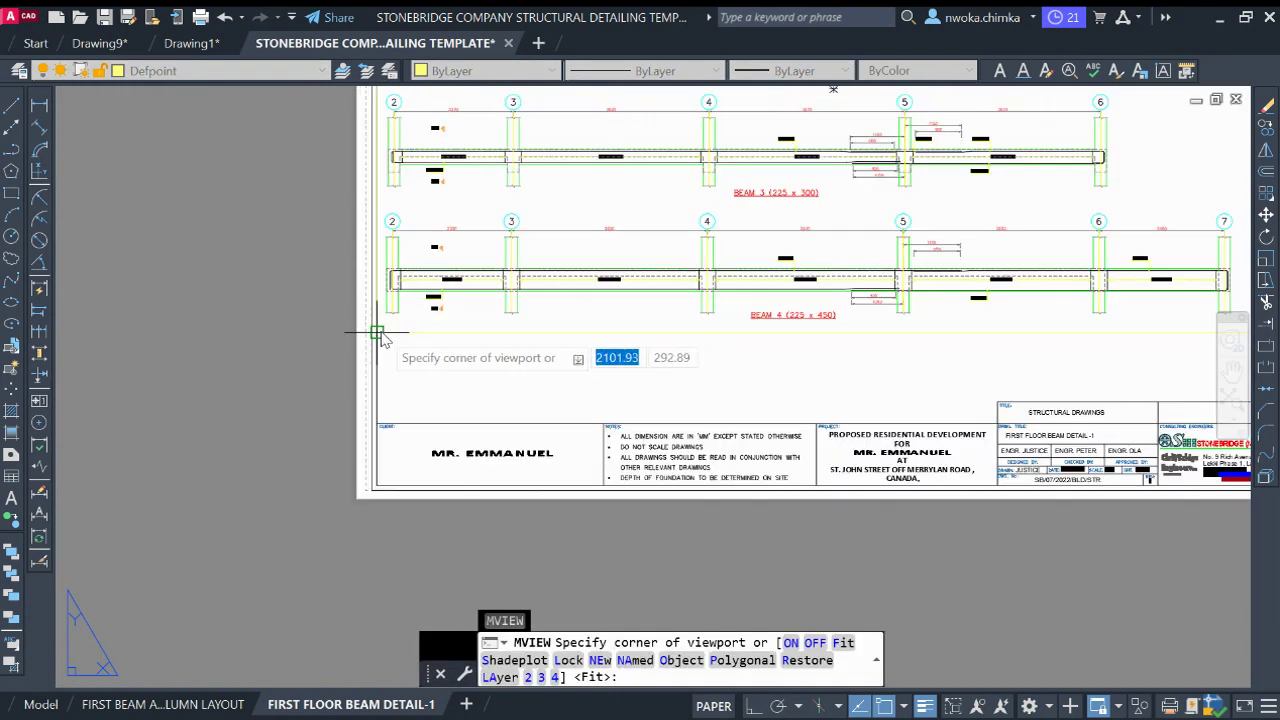
left_click(385, 340)
scroll(385, 330, "down", 2)
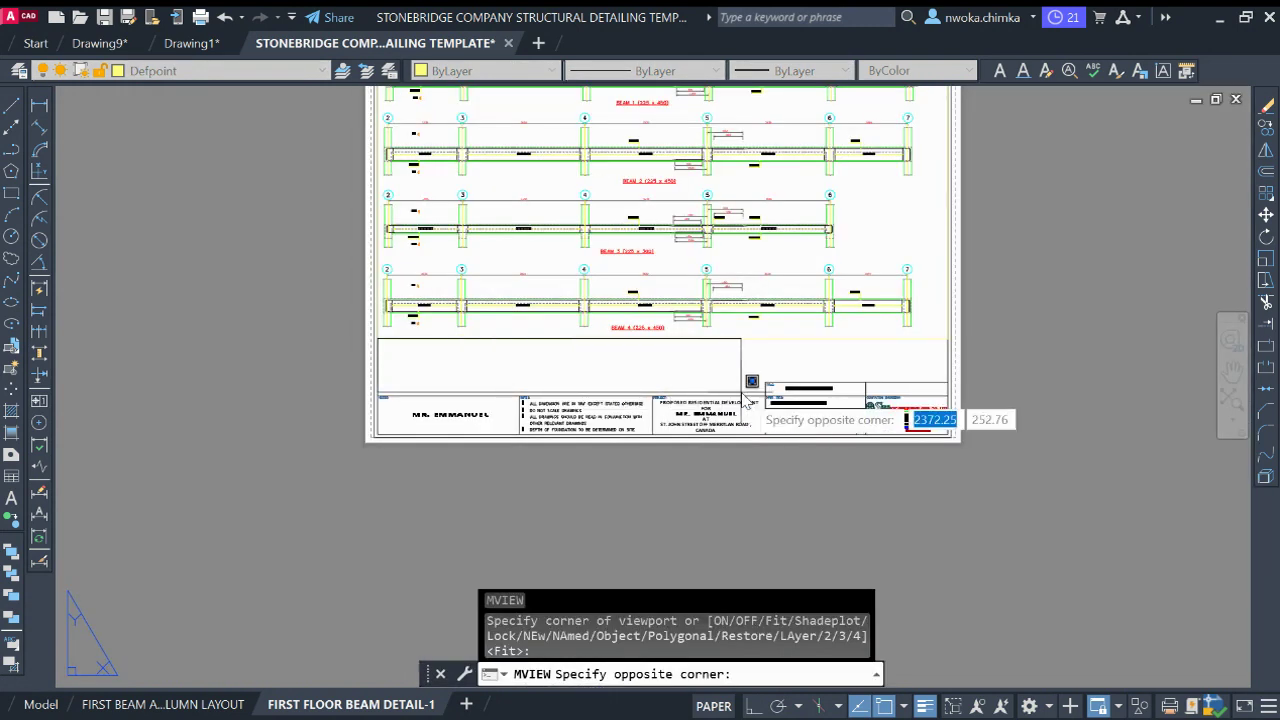
scroll(700, 392, "up", 3)
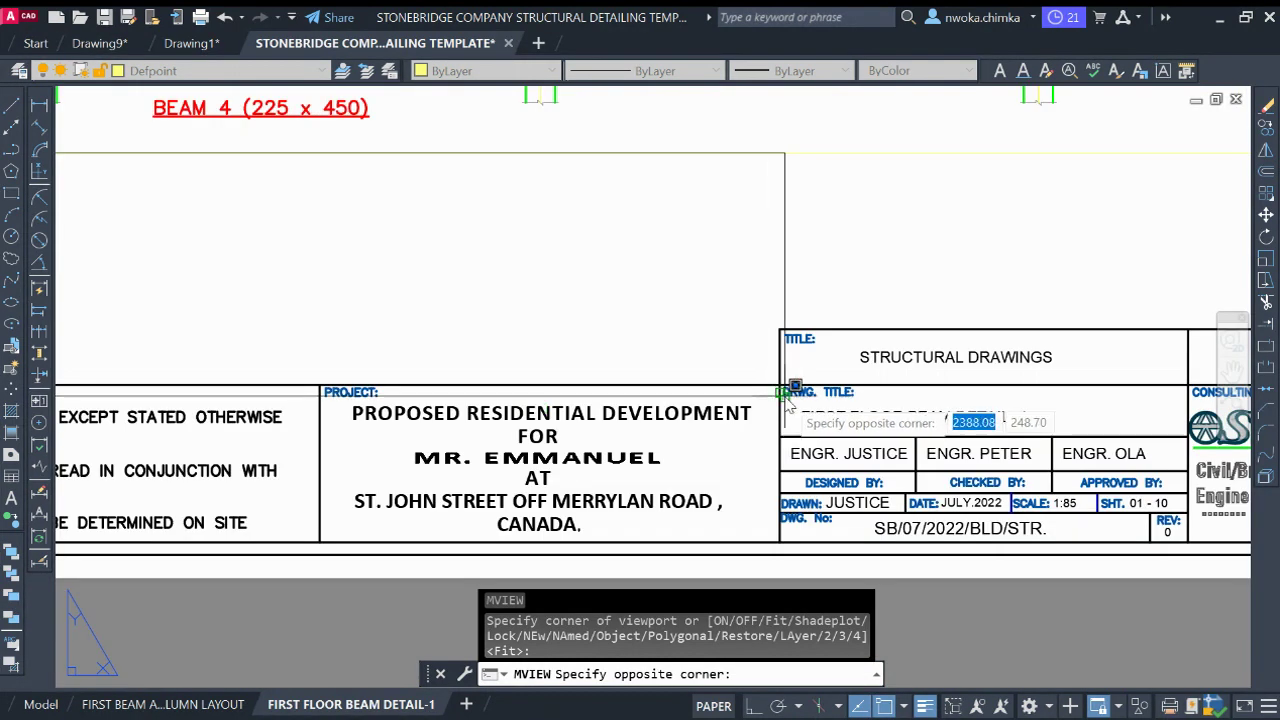
left_click(779, 386)
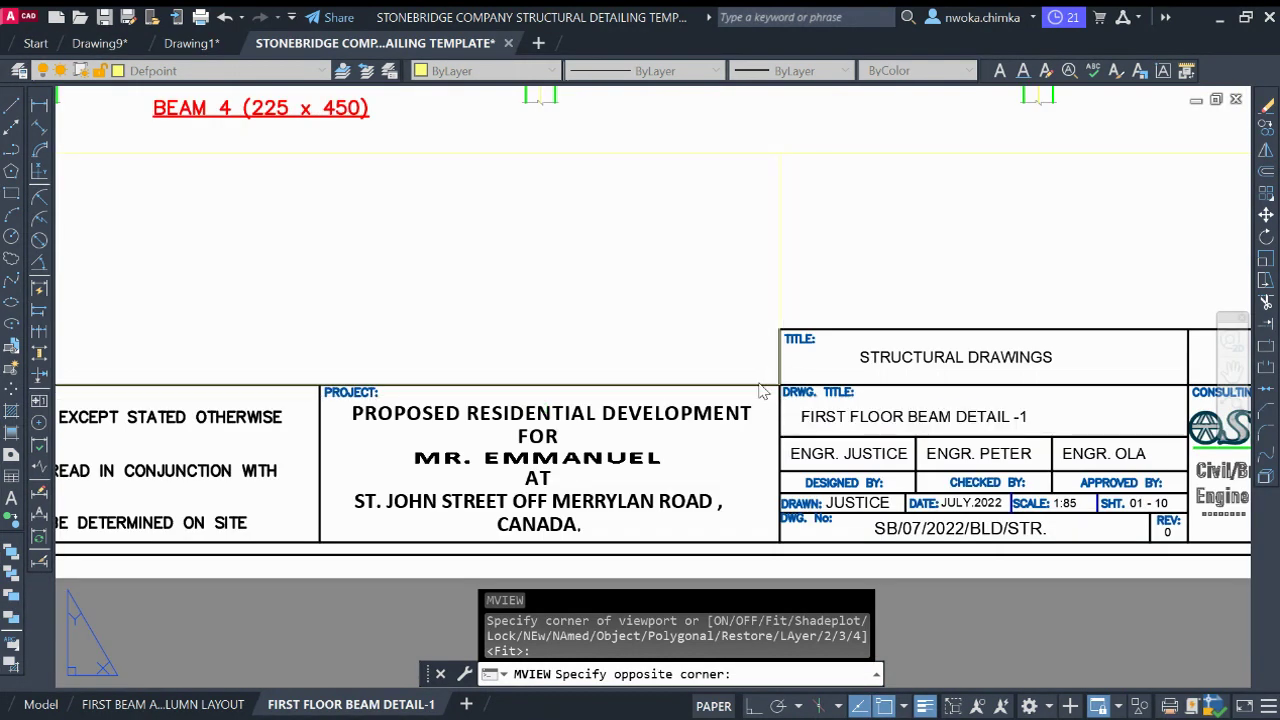
scroll(760, 390, "down", 2)
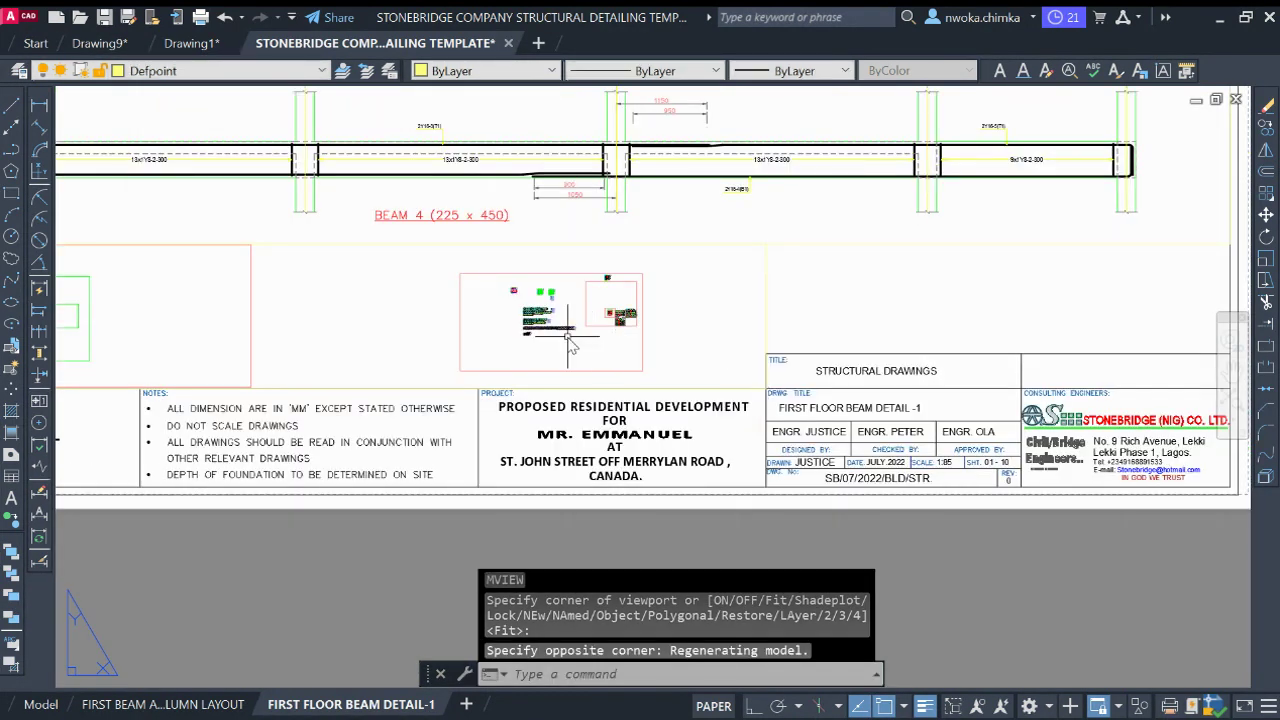
scroll(623, 333, "down", 5)
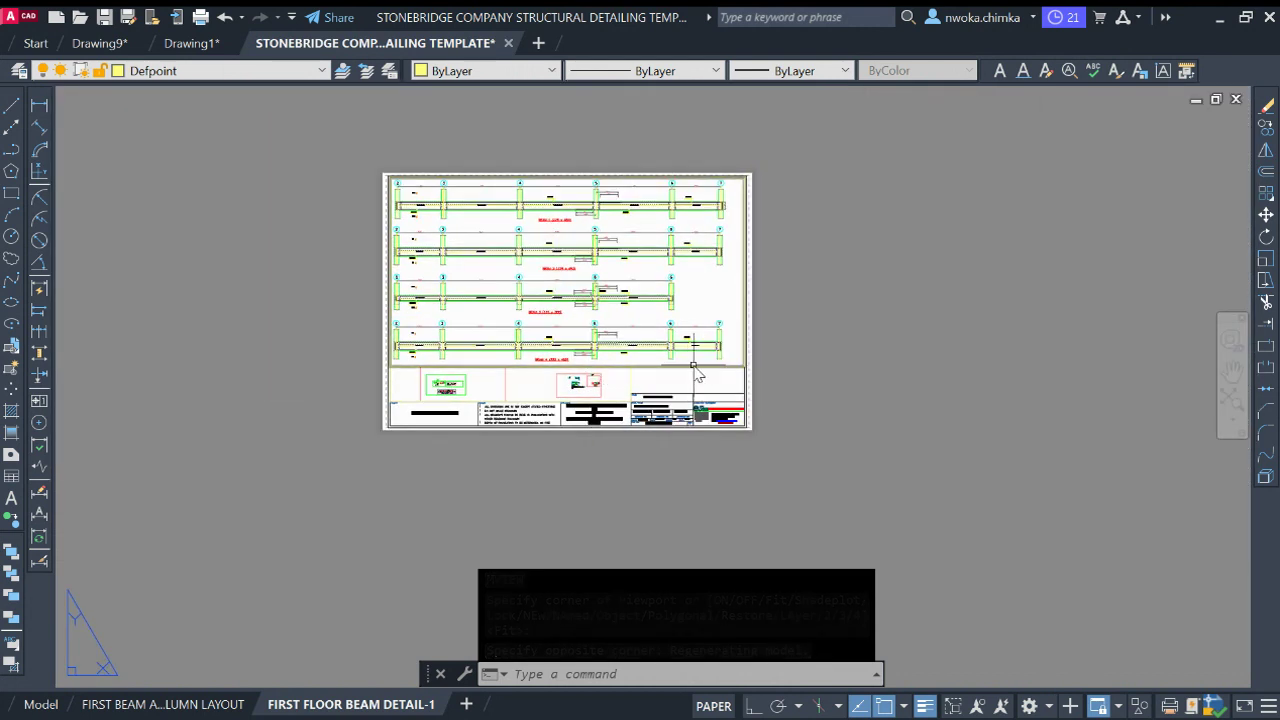
left_click(691, 366)
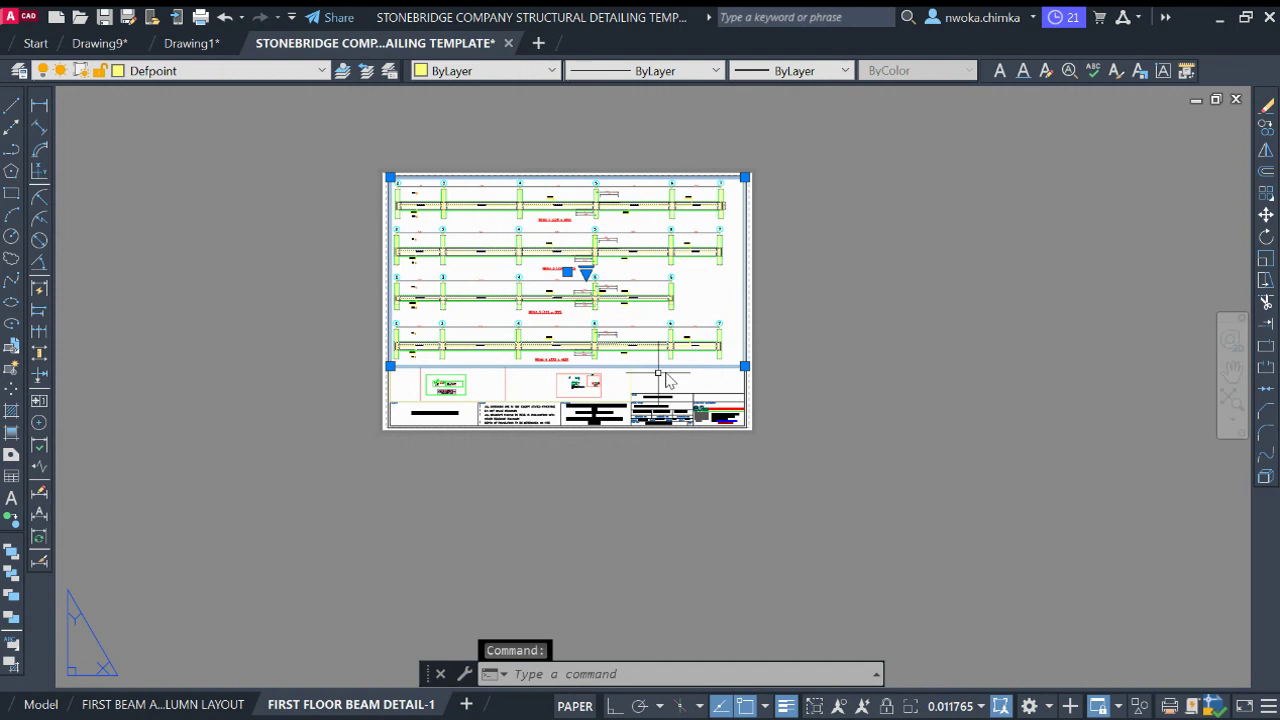
left_click(632, 380)
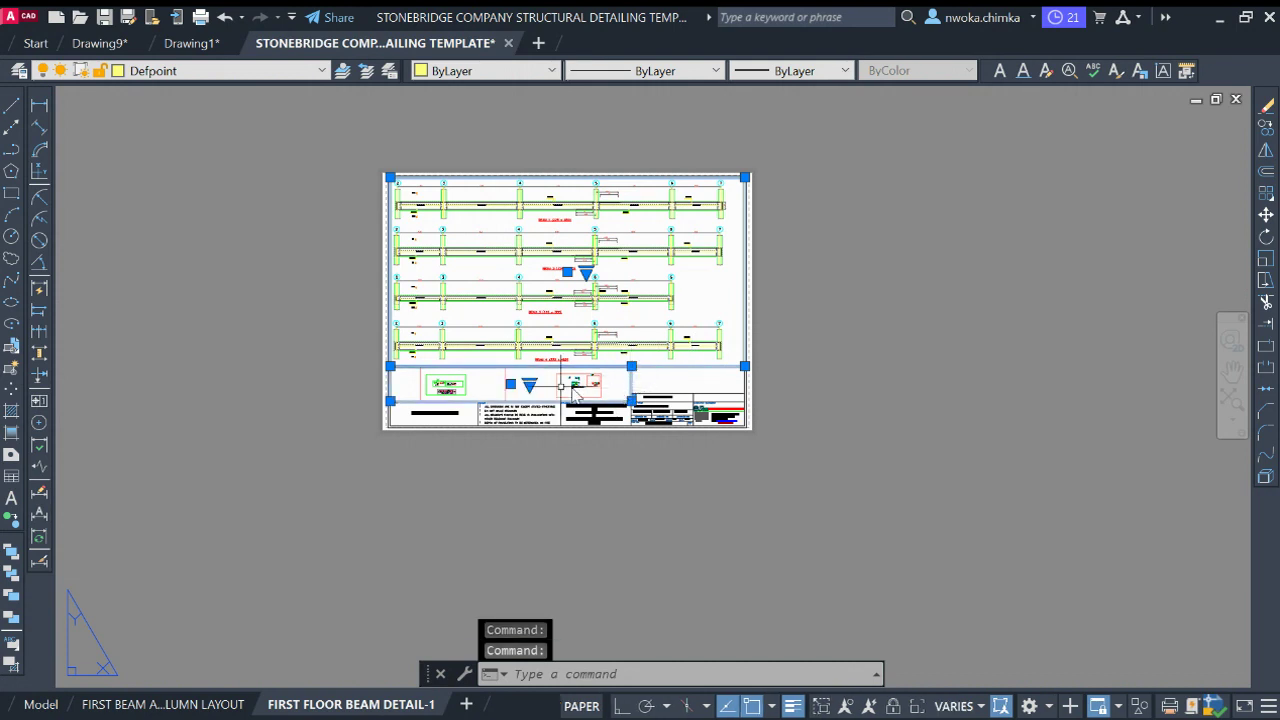
scroll(512, 386, "up", 2)
key("Escape")
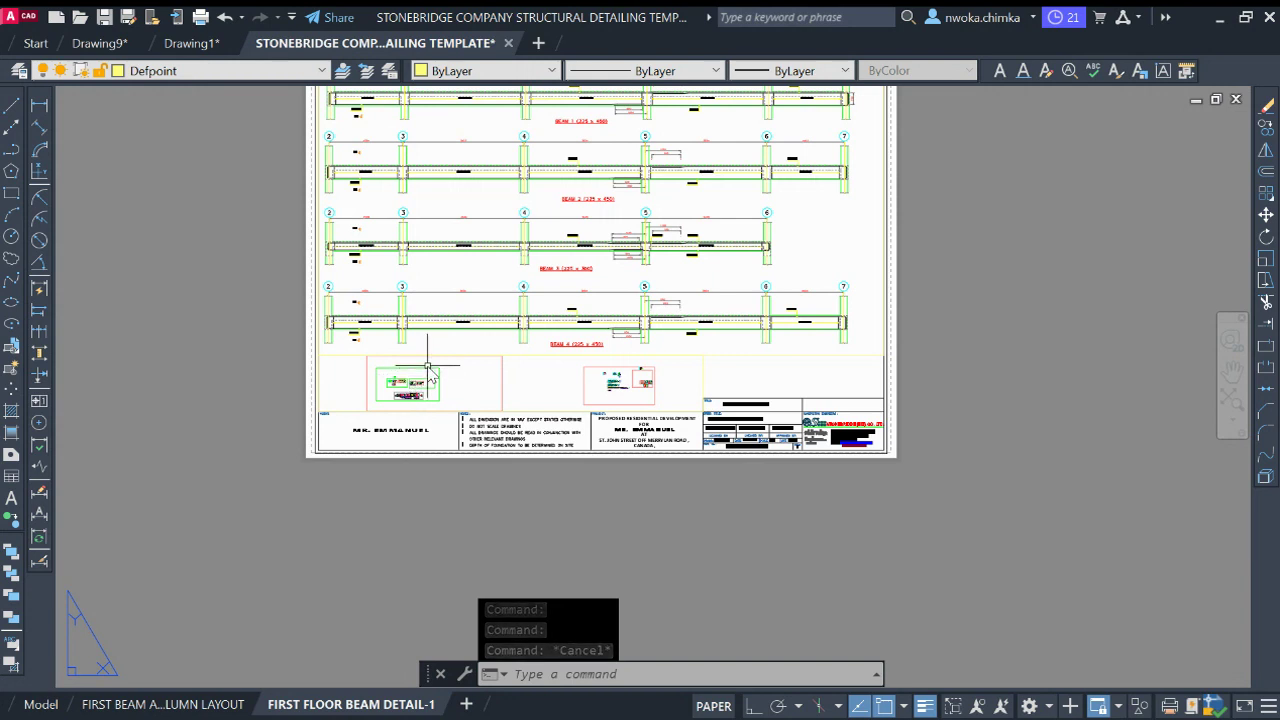
Activate the new viewport beneath the beams and frame the four beam cross-sections inside it
scroll(428, 372, "up", 2)
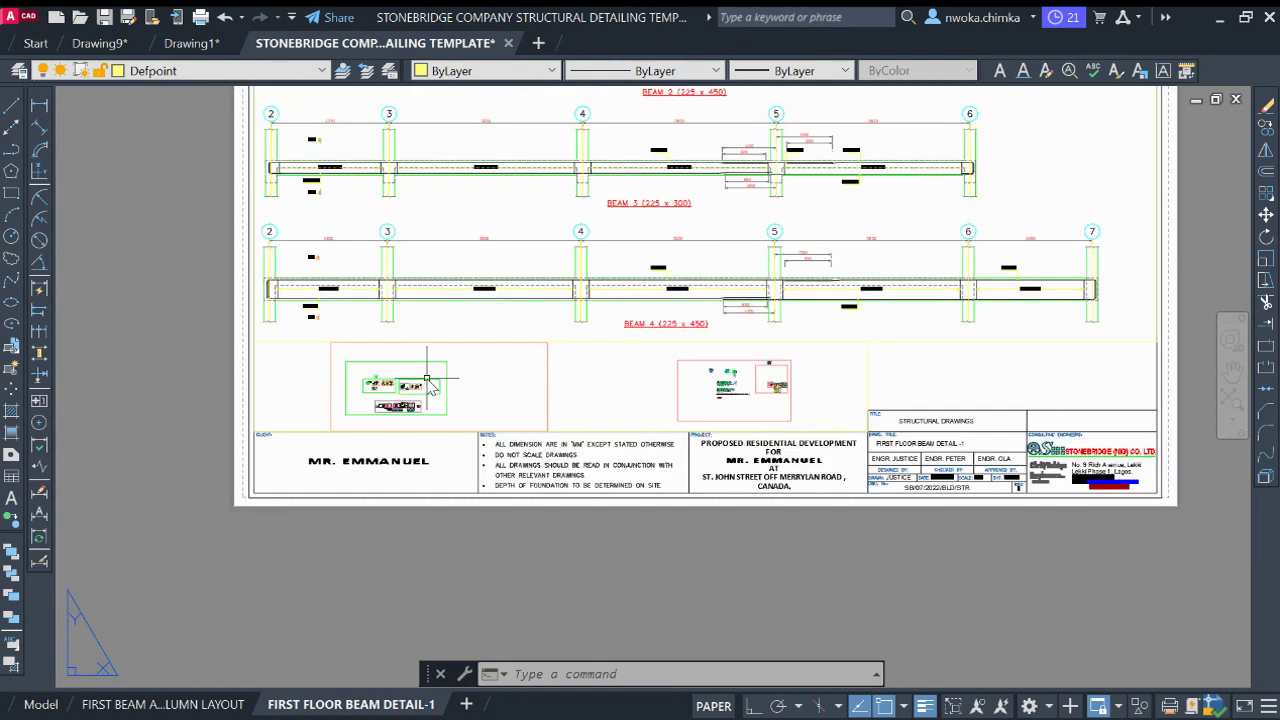
scroll(463, 377, "down", 2)
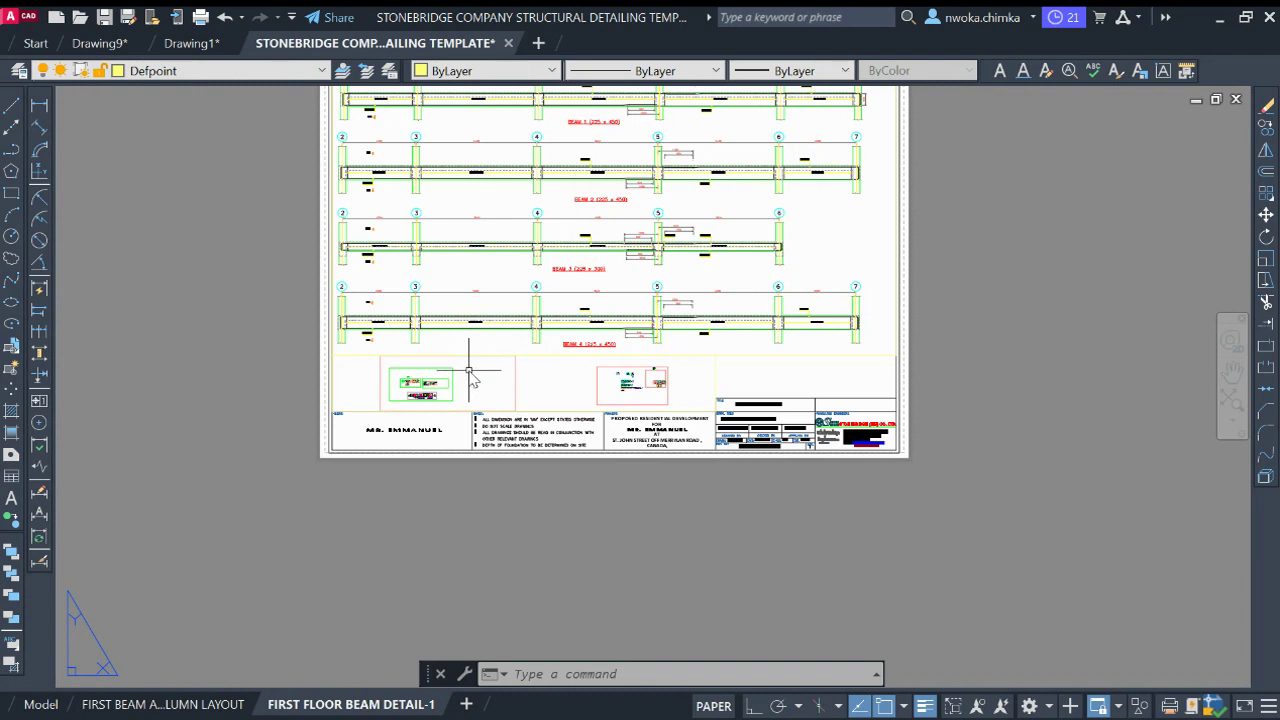
double_click(470, 372)
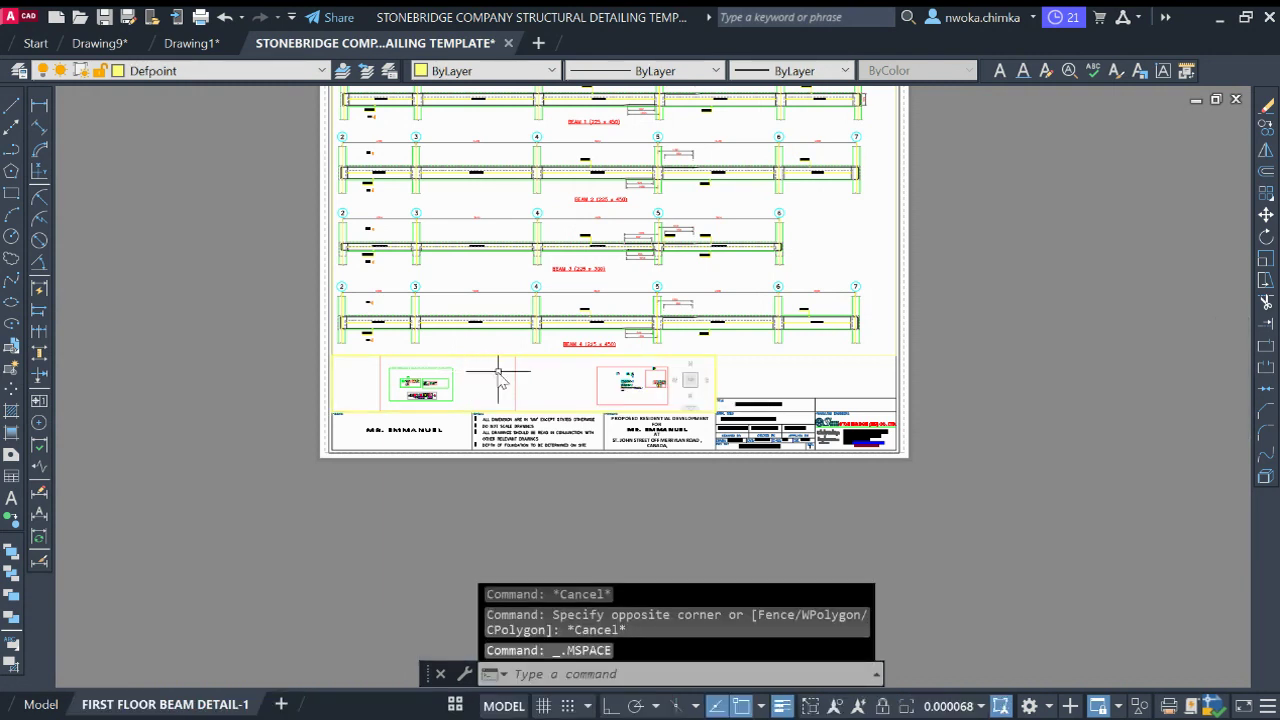
scroll(590, 383, "down", 3)
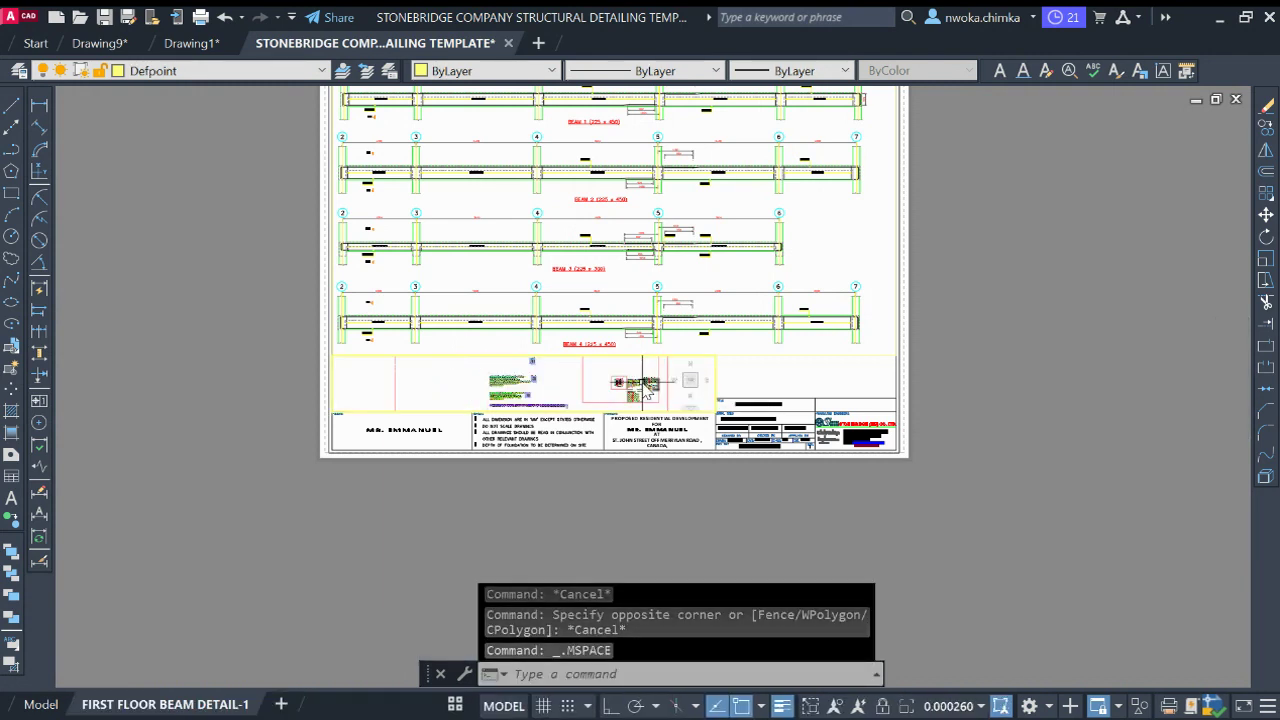
scroll(463, 390, "down", 3)
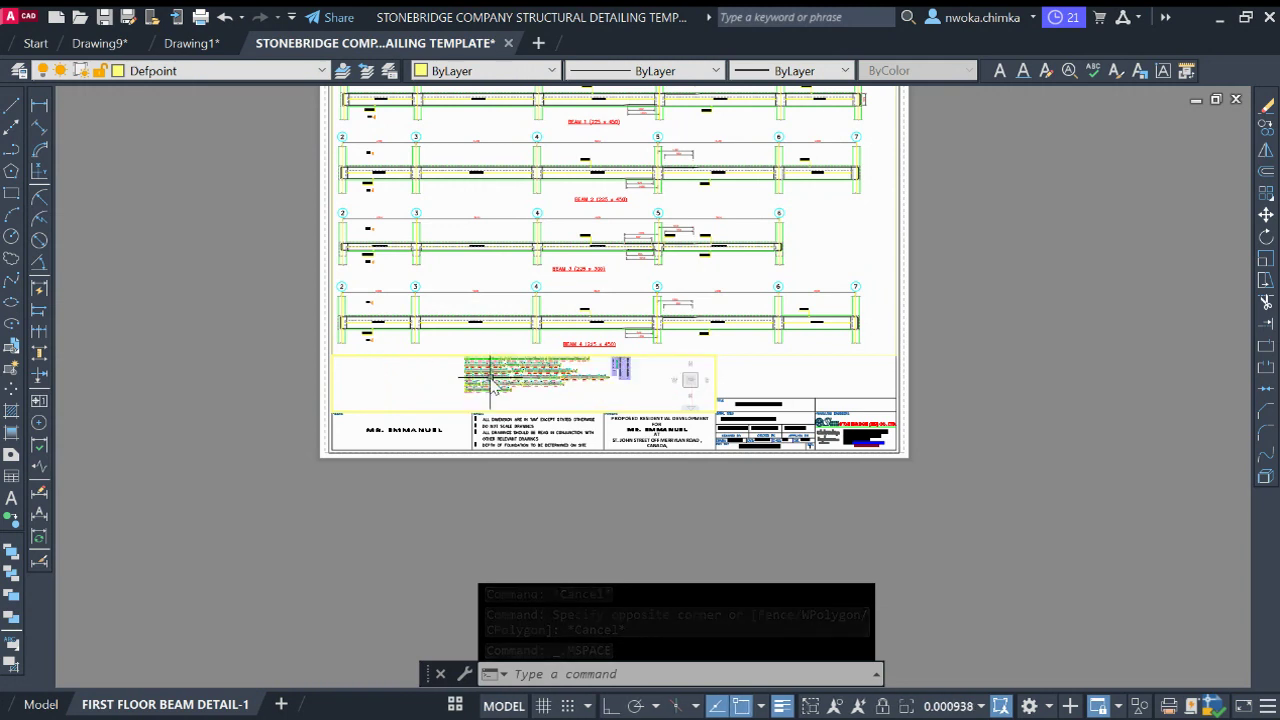
scroll(590, 390, "up", 5)
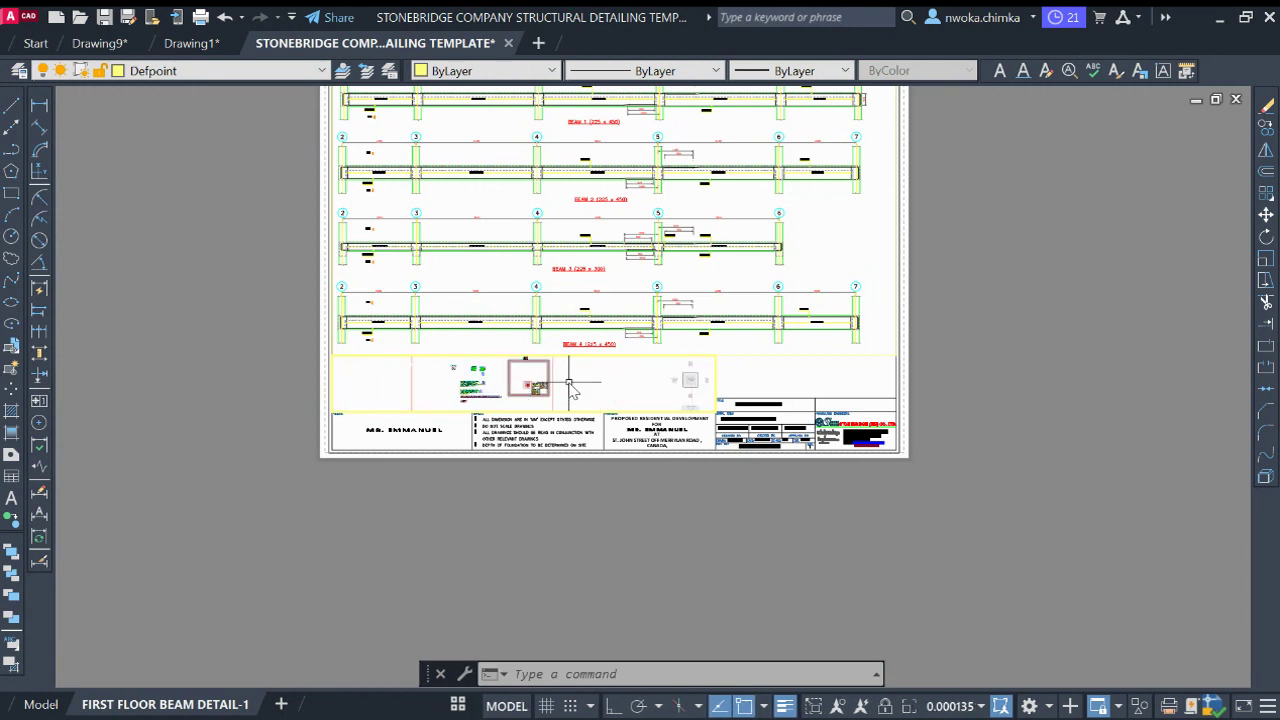
scroll(463, 390, "up", 4)
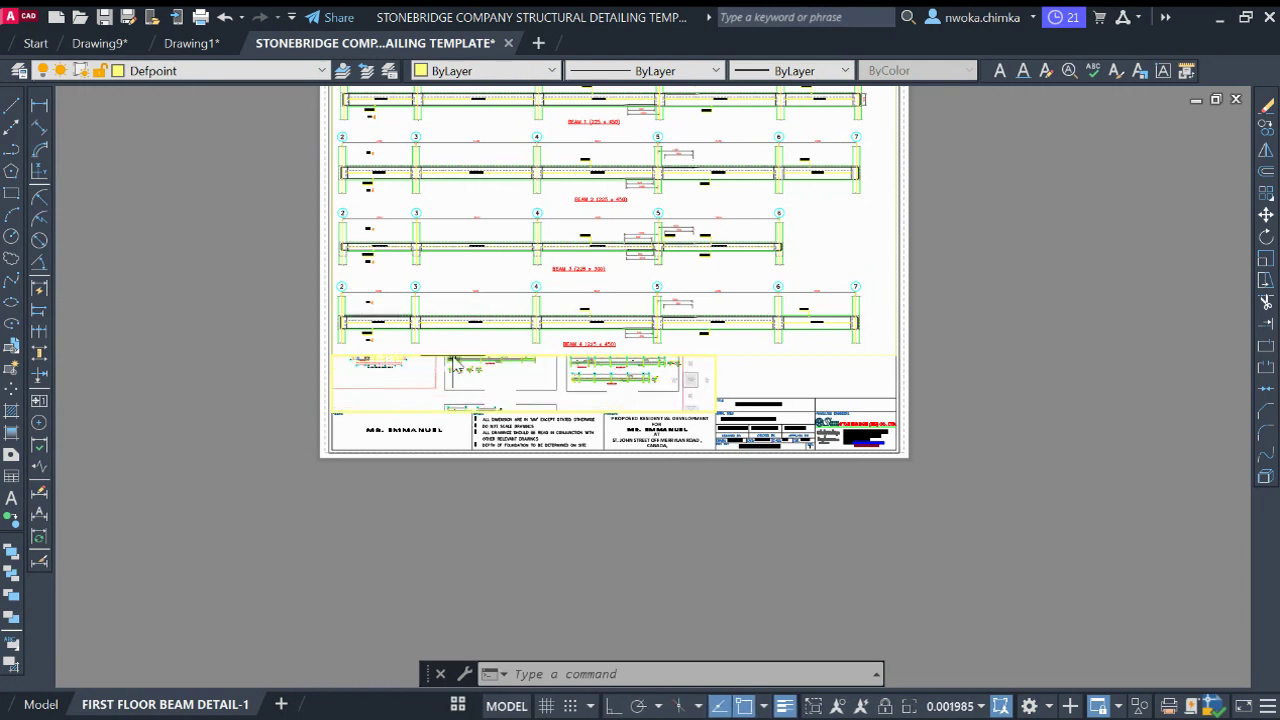
scroll(463, 390, "up", 3)
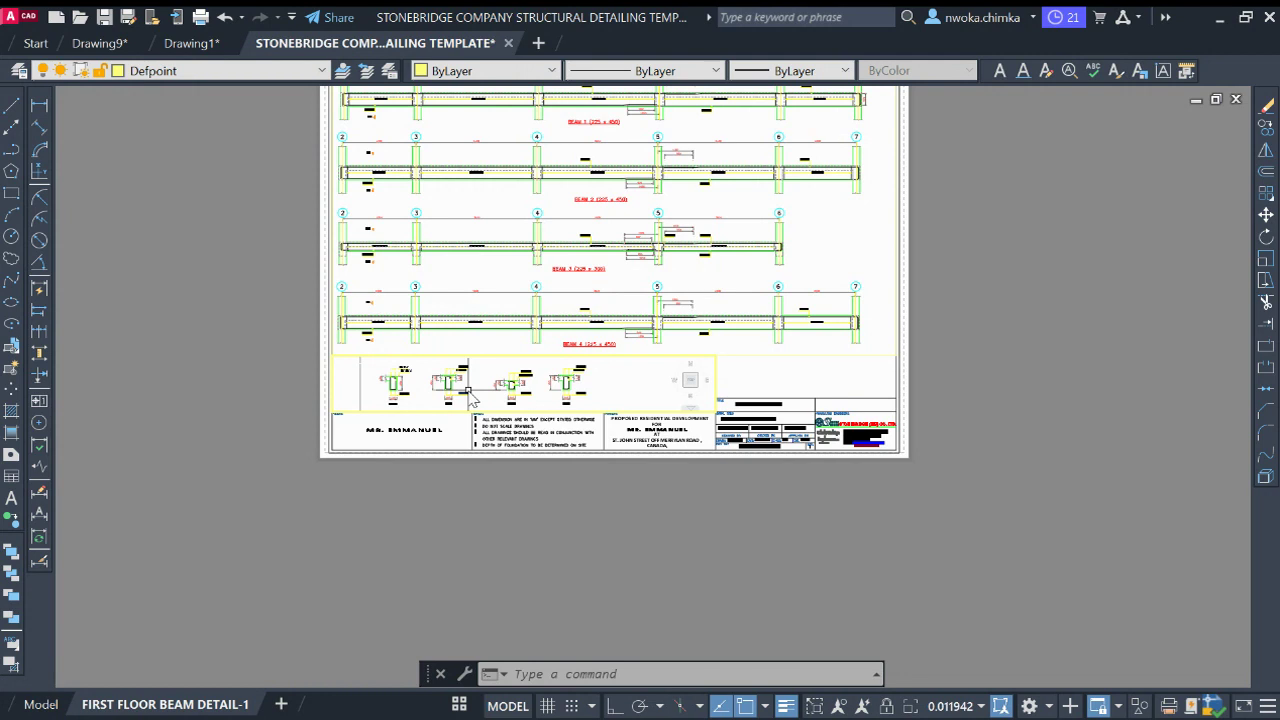
Try a ZOOM scale of 1/75XP on the cross-section viewport
key("Return")
type("1/75XP")
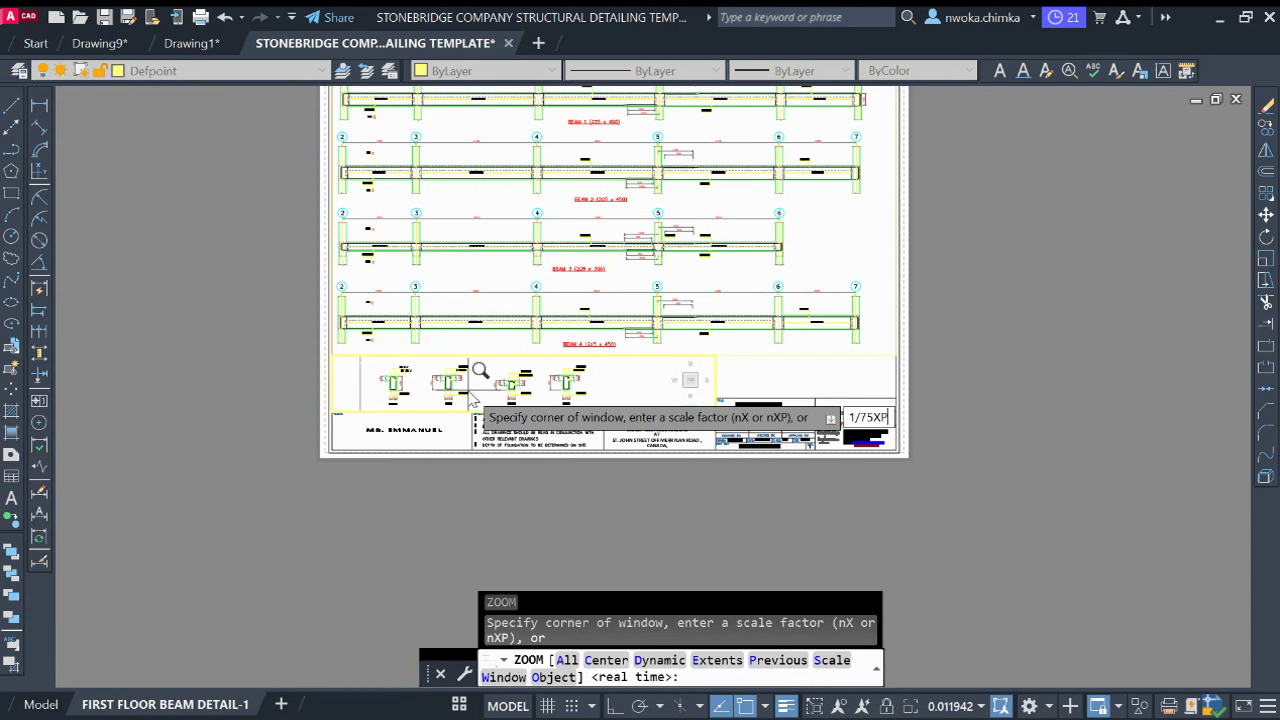
key("Return")
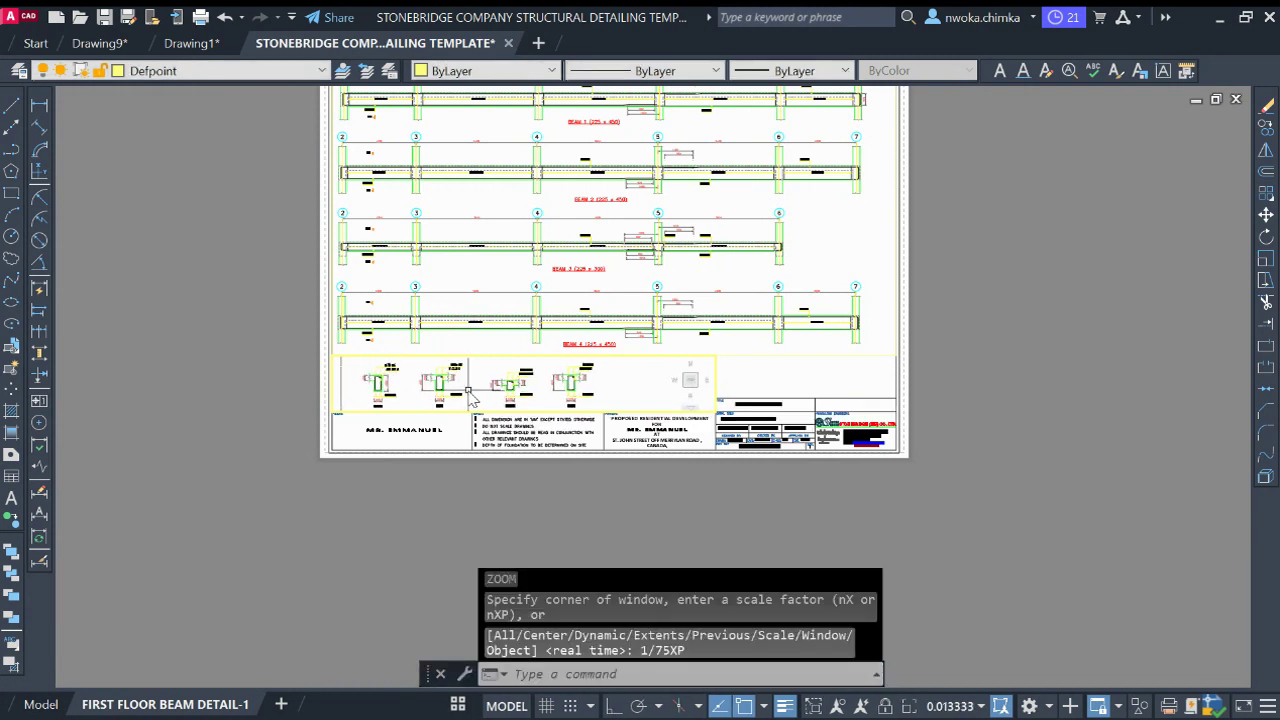
key("Return")
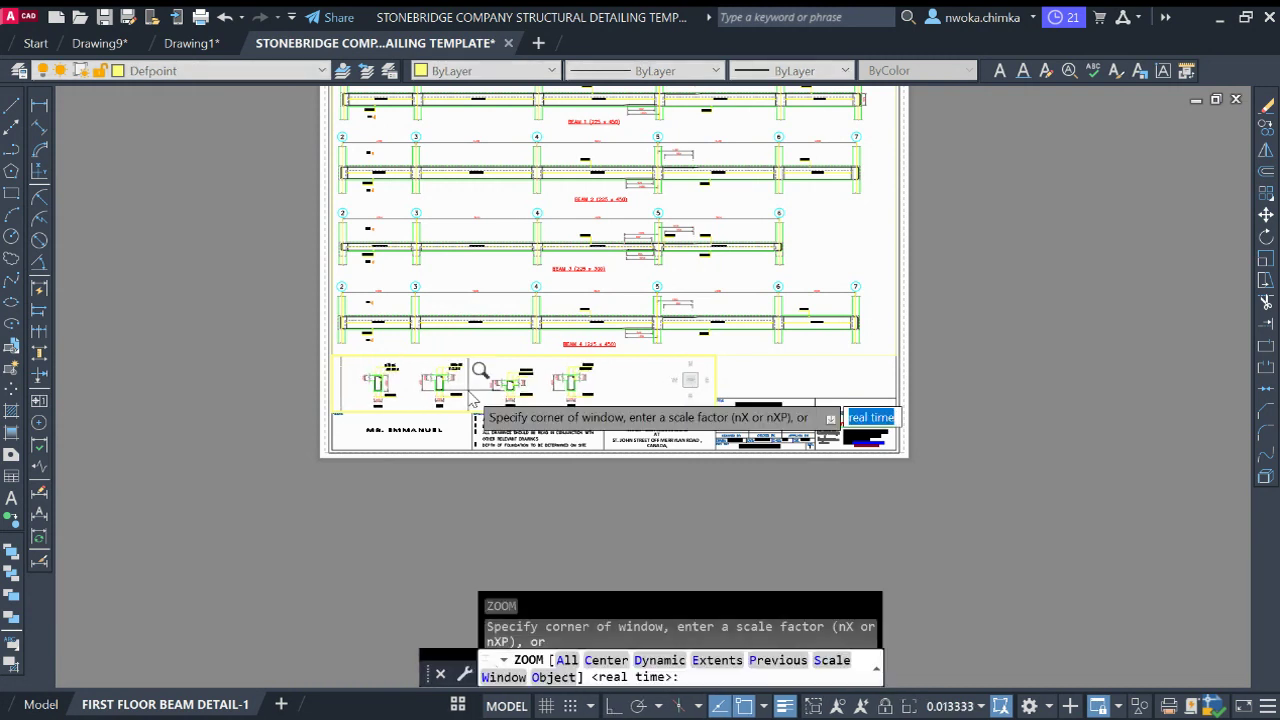
key("Escape")
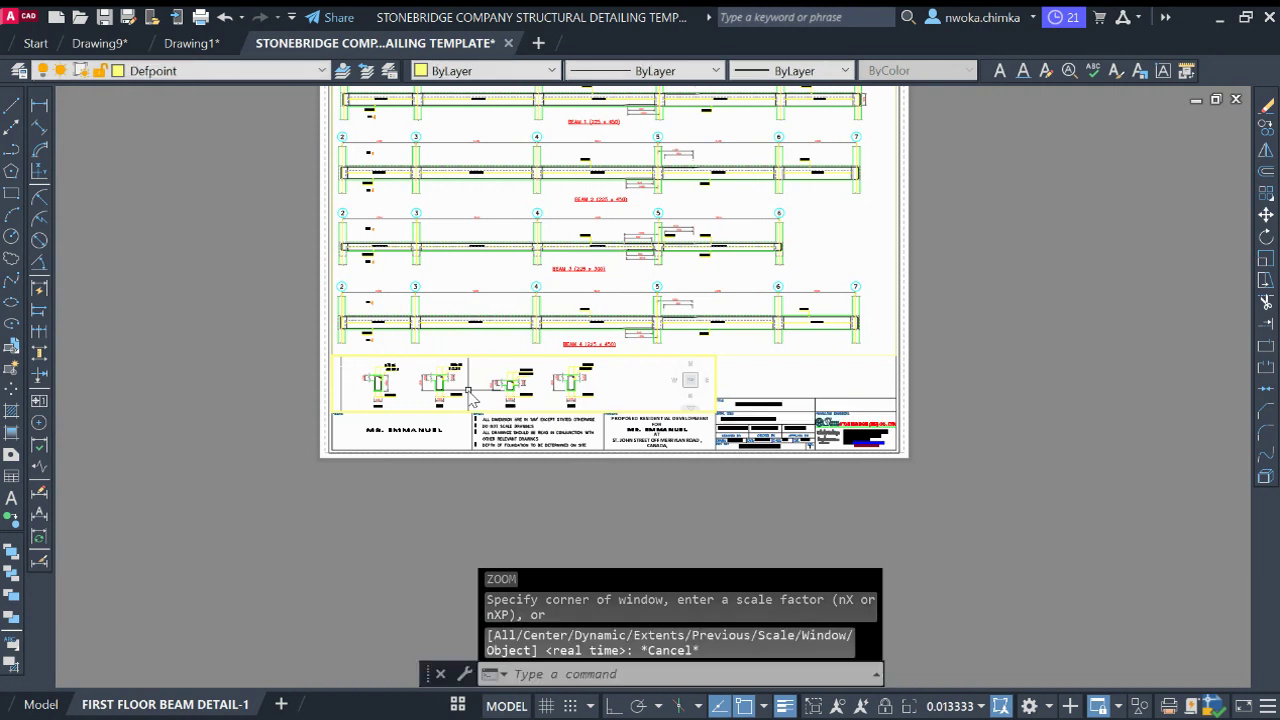
Scale the cross-section viewport to 1/50XP with ZOOM and return to paper space
key("Return")
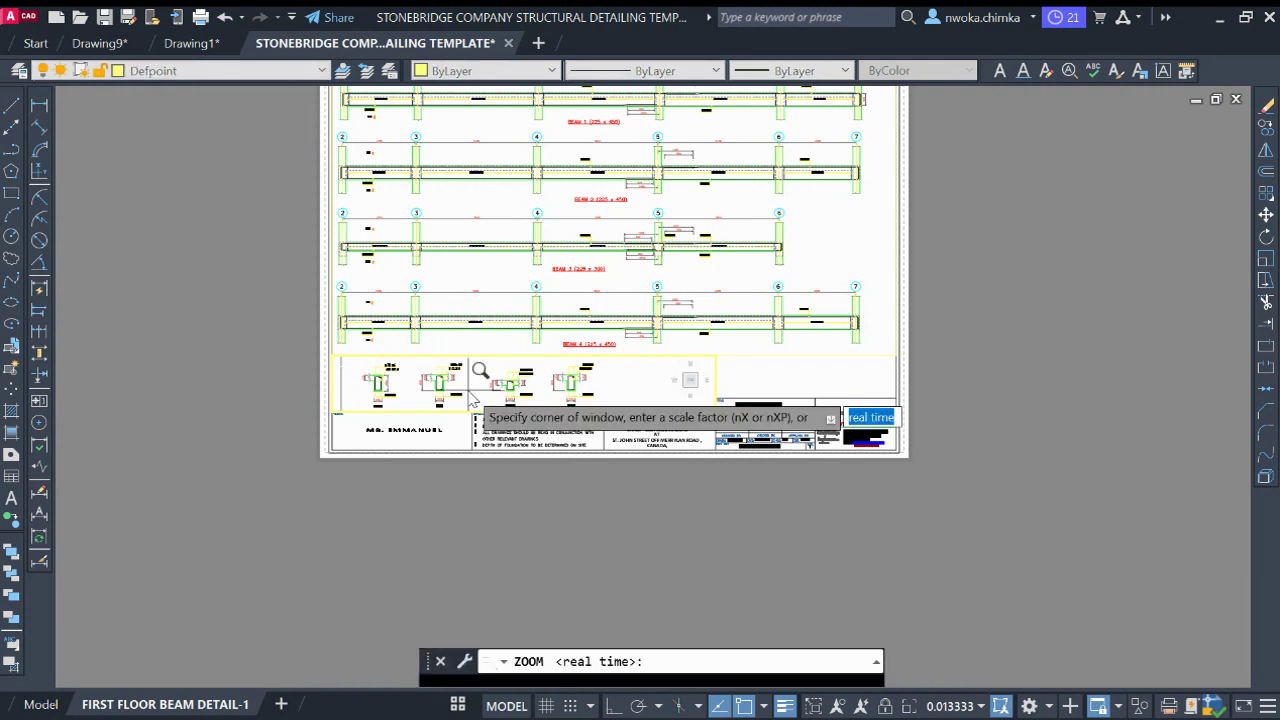
type("1")
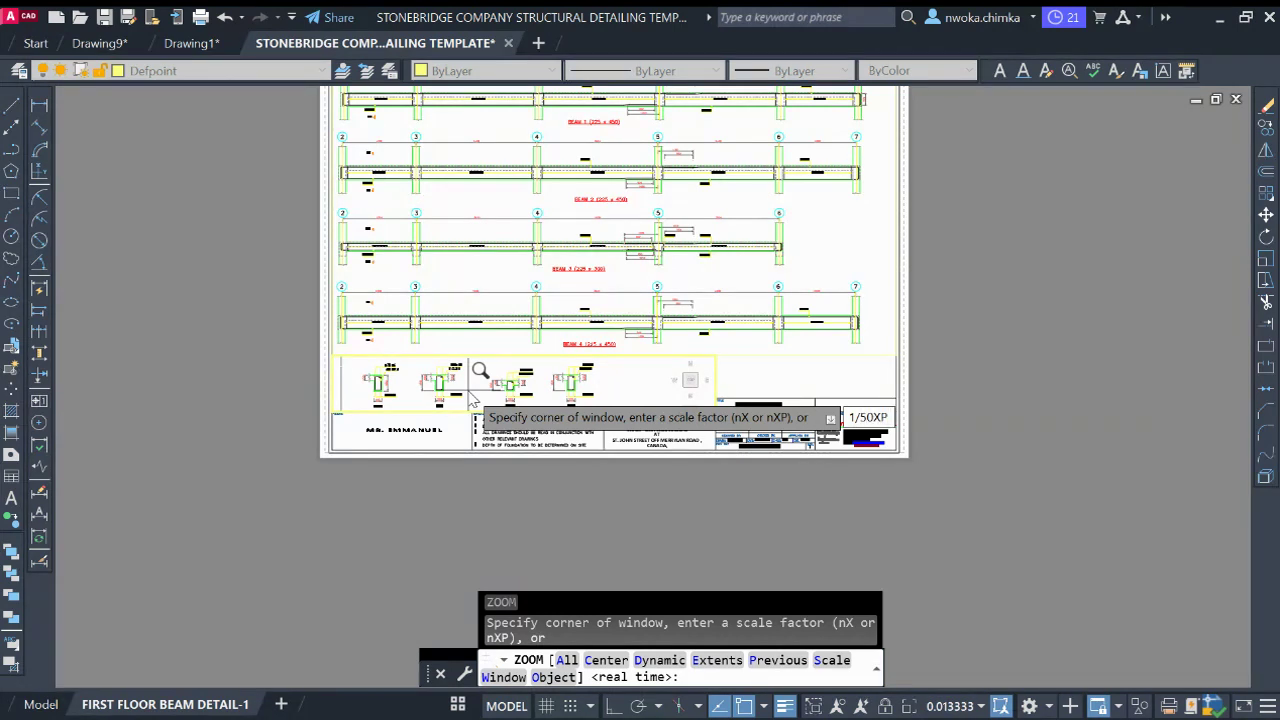
type("/50XP")
key("Return")
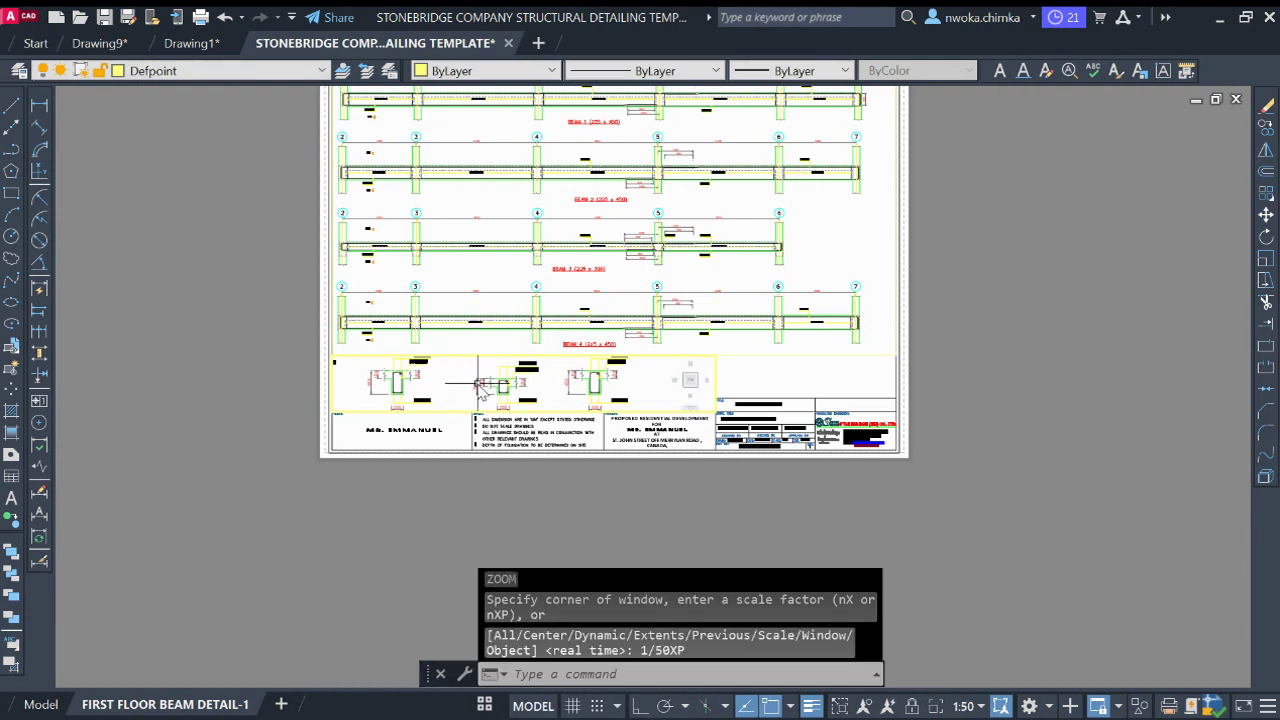
double_click(1019, 395)
Stretch the cross-section viewport's upper edge up to just below the Beam 4 title, above the top reinforcement labels
scroll(540, 386, "up", 3)
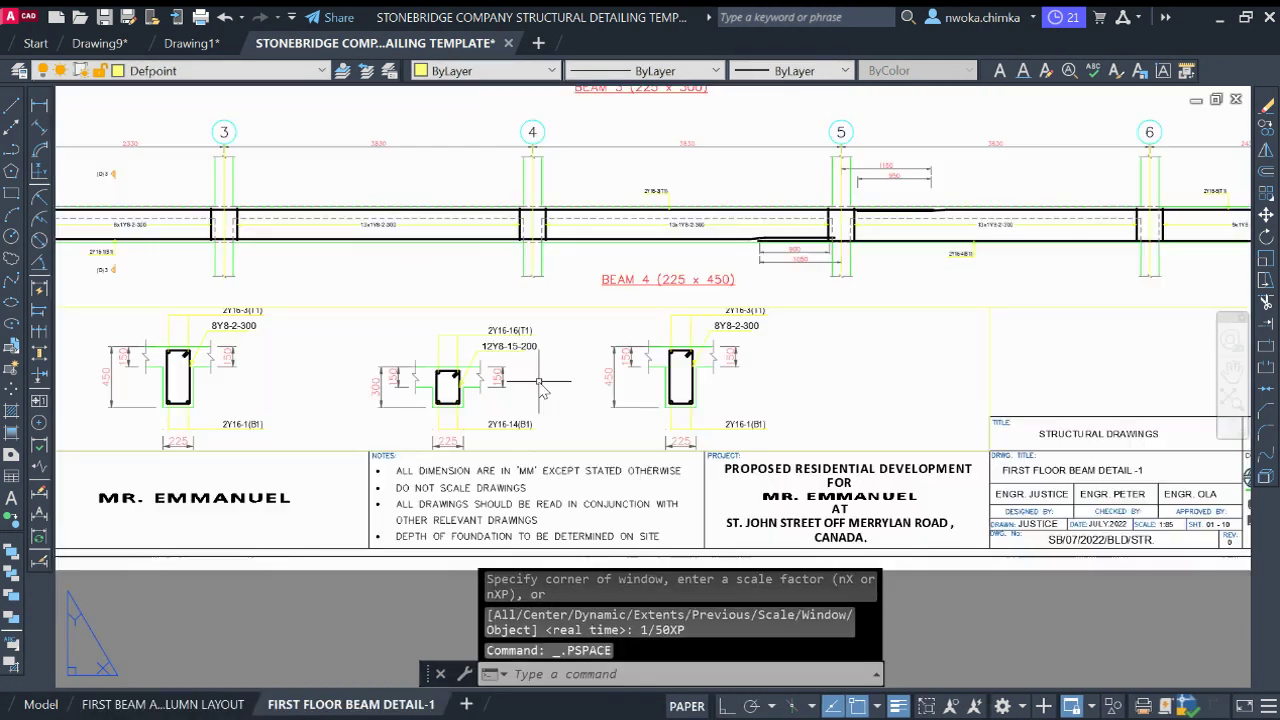
scroll(605, 378, "down", 3)
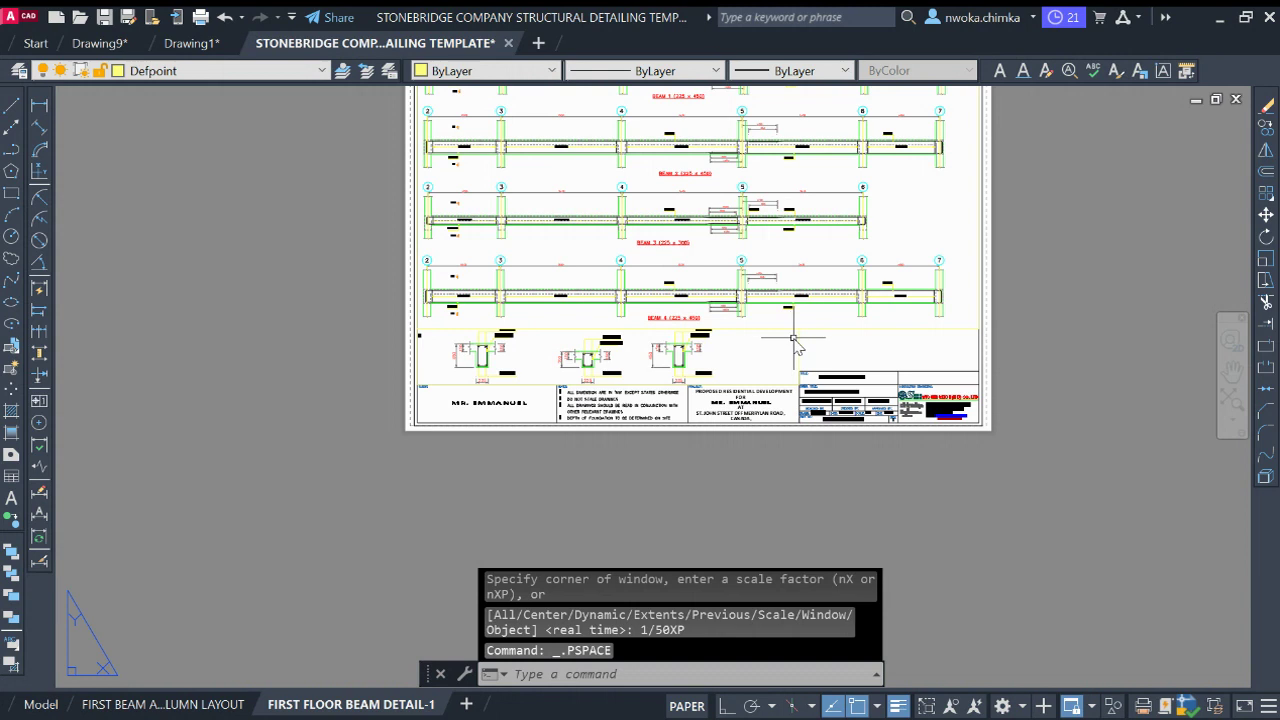
scroll(812, 318, "up", 3)
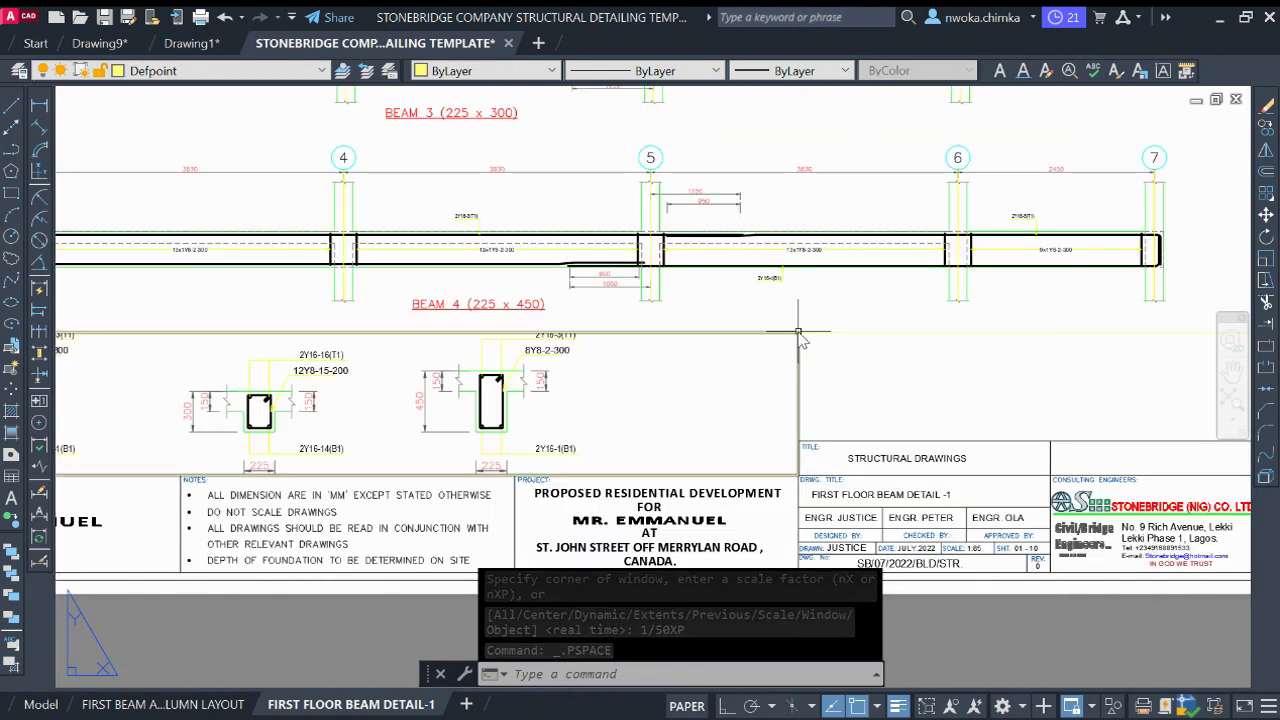
left_click(800, 331)
left_click(800, 331)
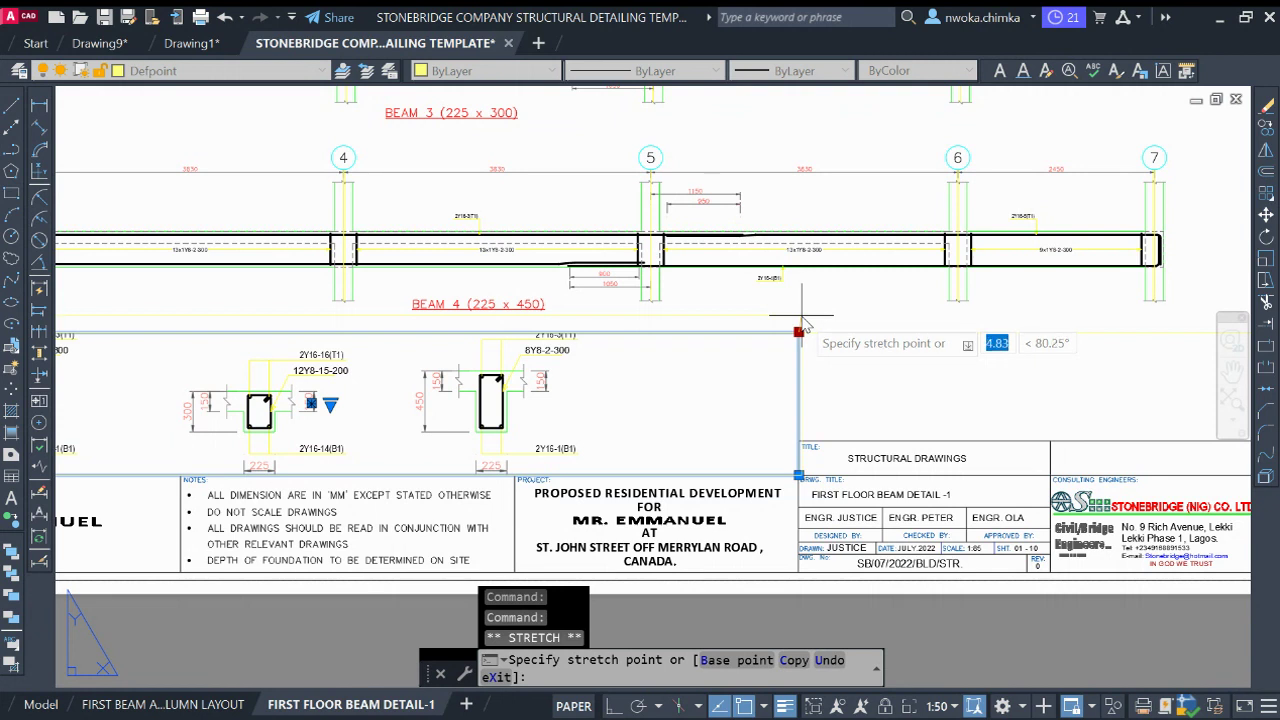
left_click(819, 319)
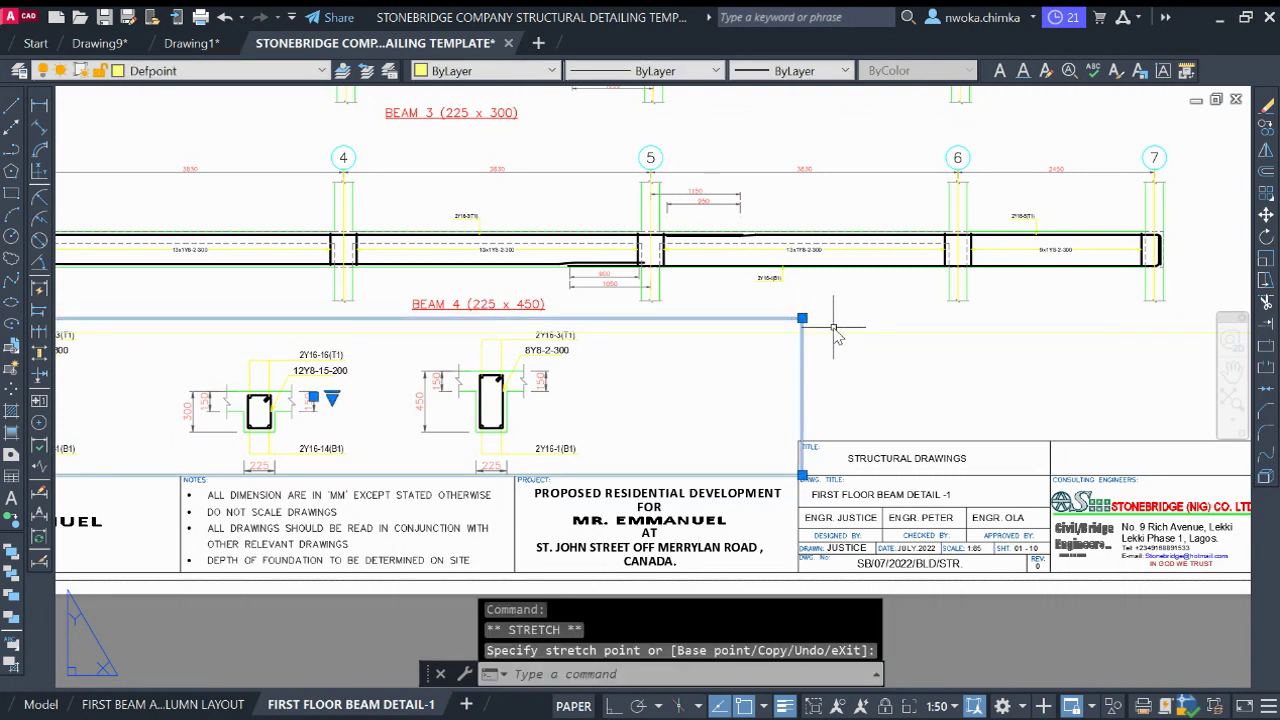
Stretch the beam viewport's lower edge up to meet the upper edge of the cross-section viewport
left_click(835, 332)
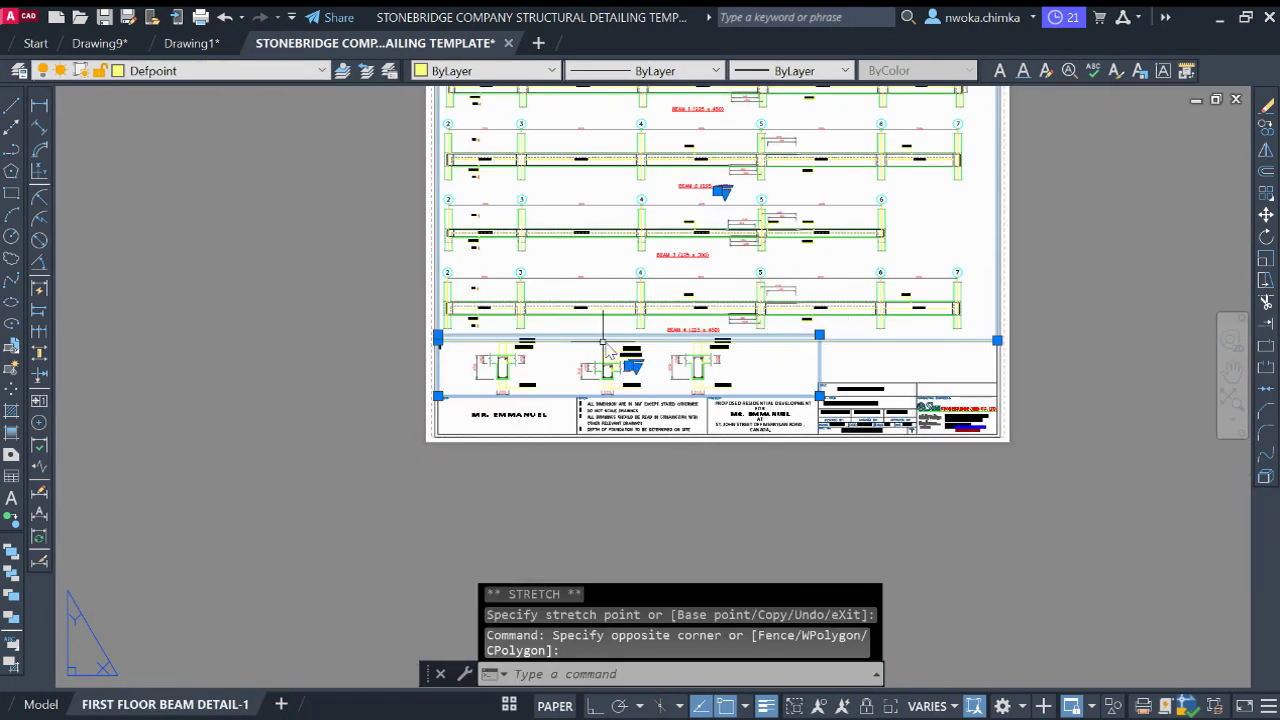
scroll(605, 347, "up", 8)
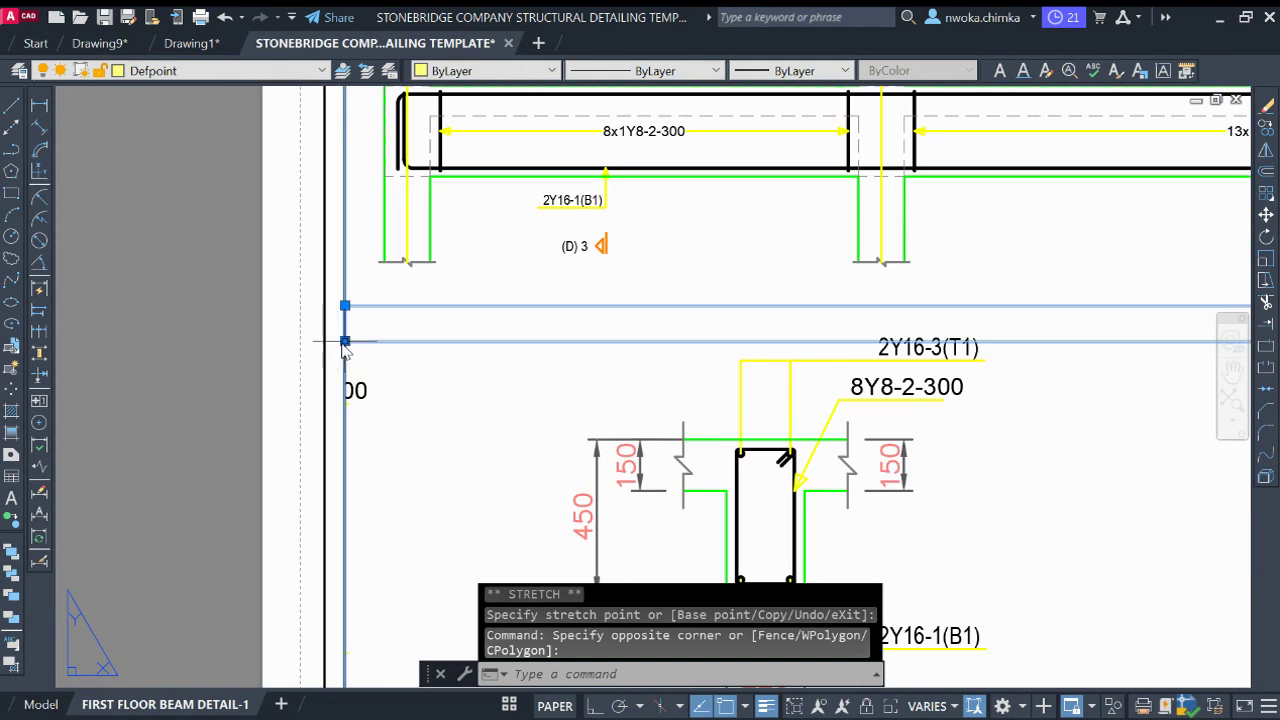
left_click(345, 341)
key("Escape")
scroll(398, 328, "down", 3)
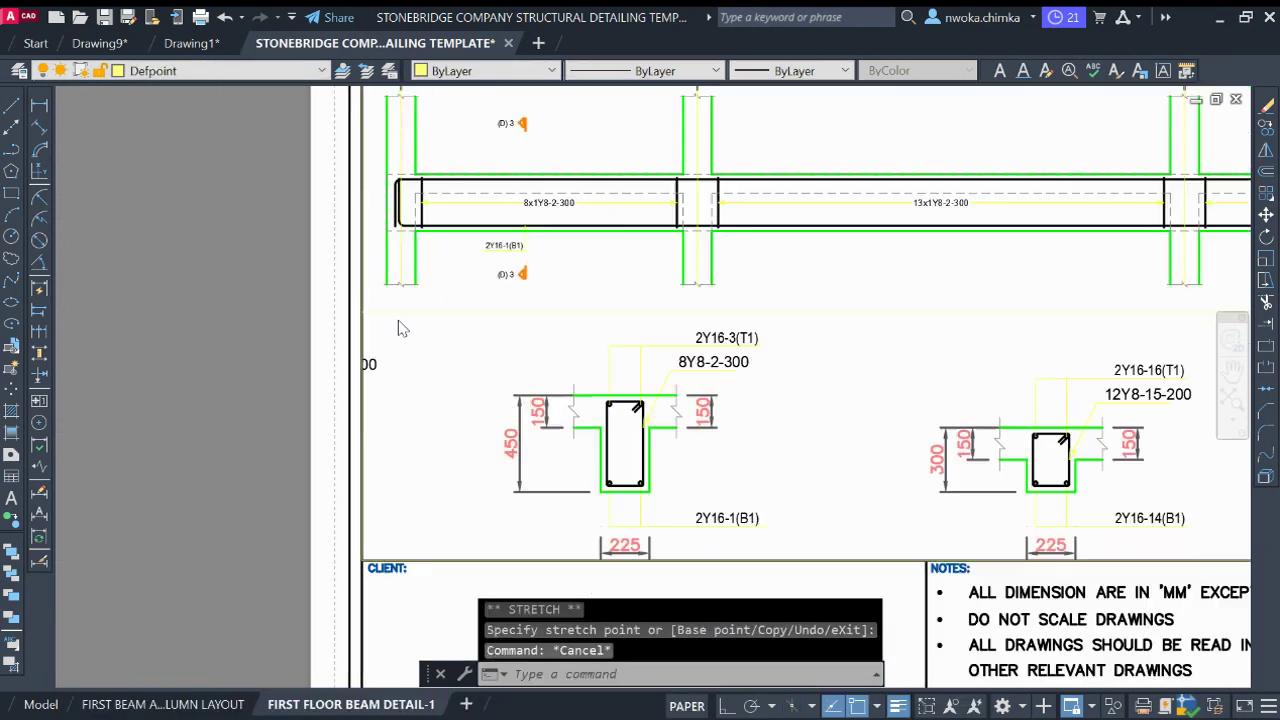
Shift the contents of the cross-section viewport so all four sections fit inside at 1:50, and return to paper space
scroll(398, 328, "down", 5)
scroll(591, 362, "up", 5)
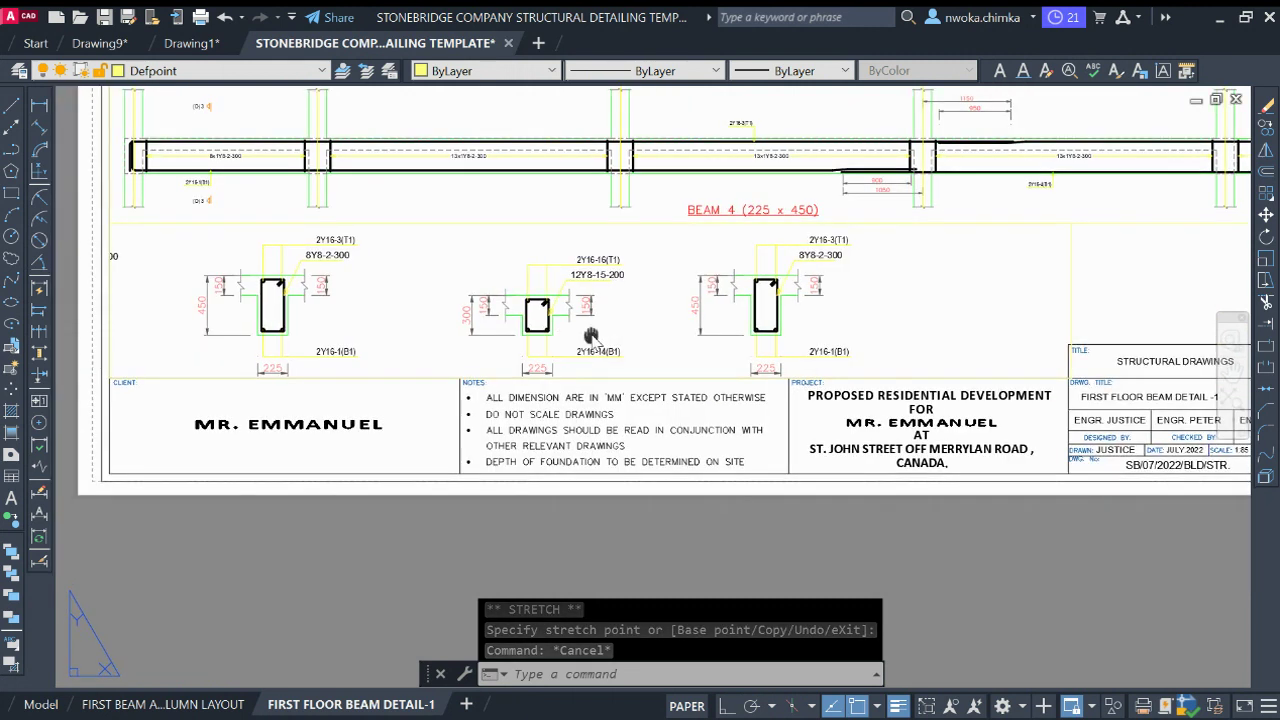
middle_click_drag(583, 355, 594, 371)
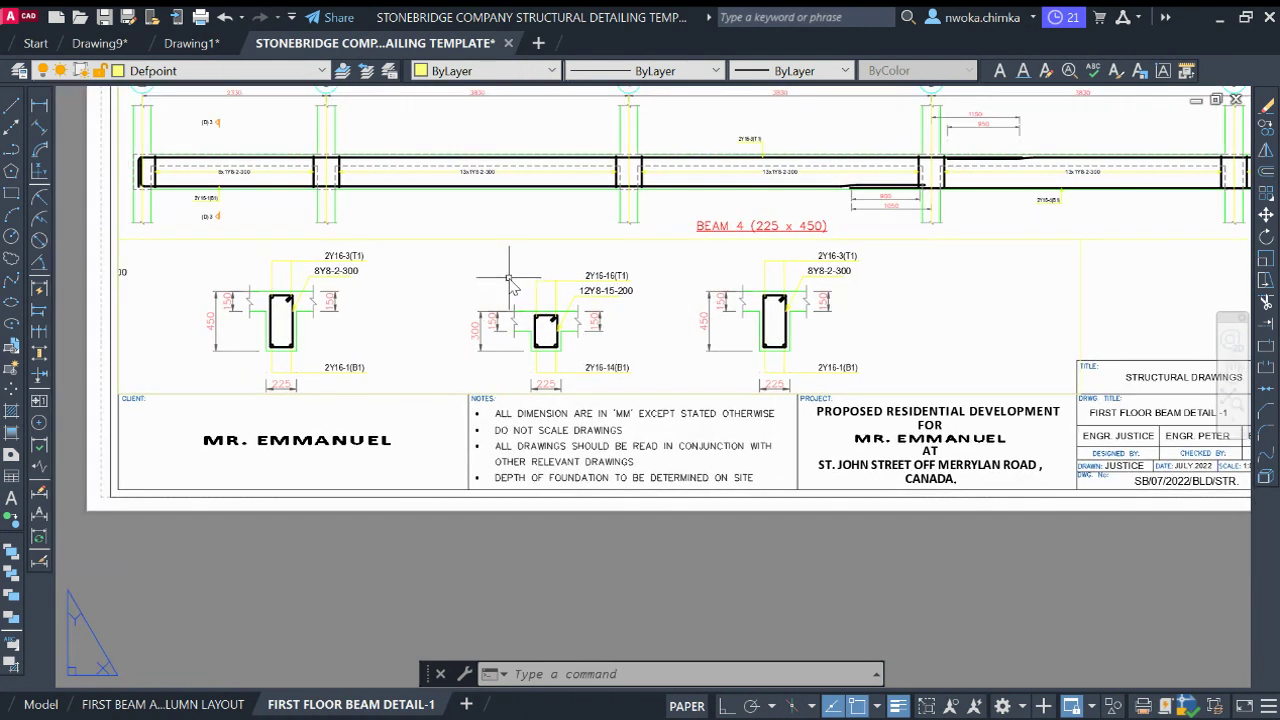
double_click(396, 292)
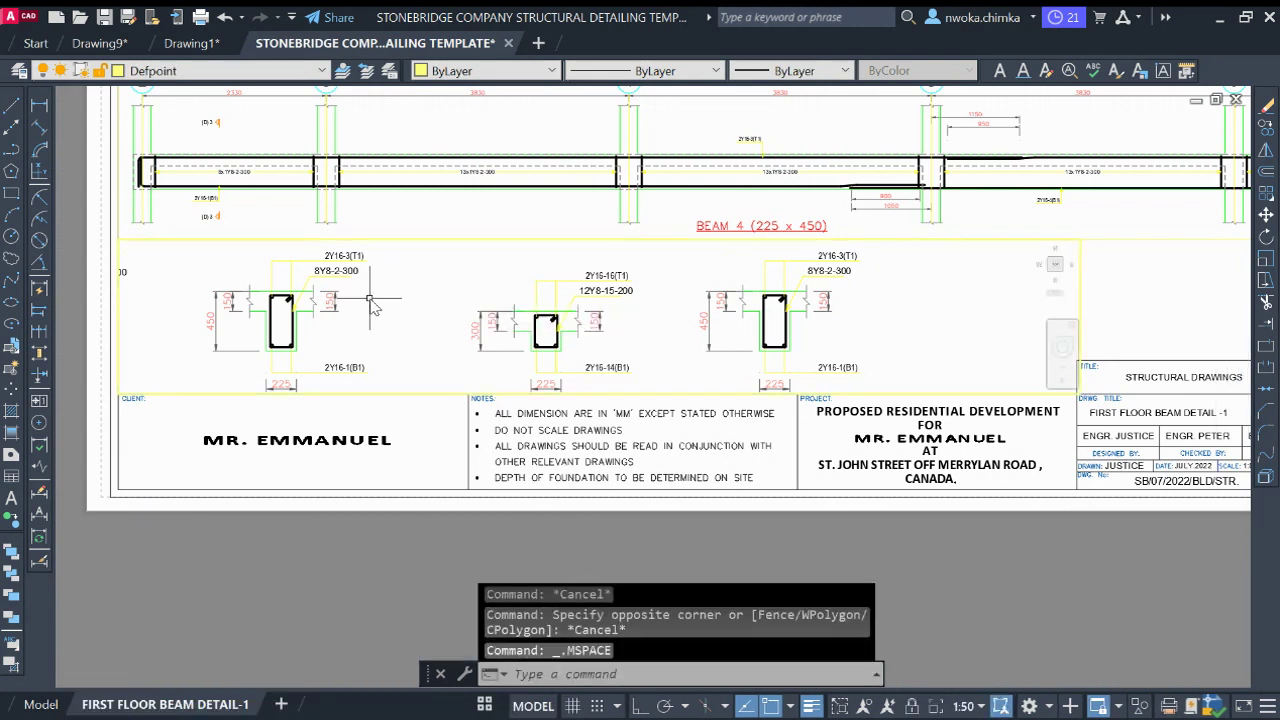
mouse_move(338, 313)
middle_mouse_down()
mouse_move(336, 291)
mouse_move(323, 309)
mouse_move(323, 291)
mouse_move(403, 313)
mouse_move(481, 304)
middle_mouse_up()
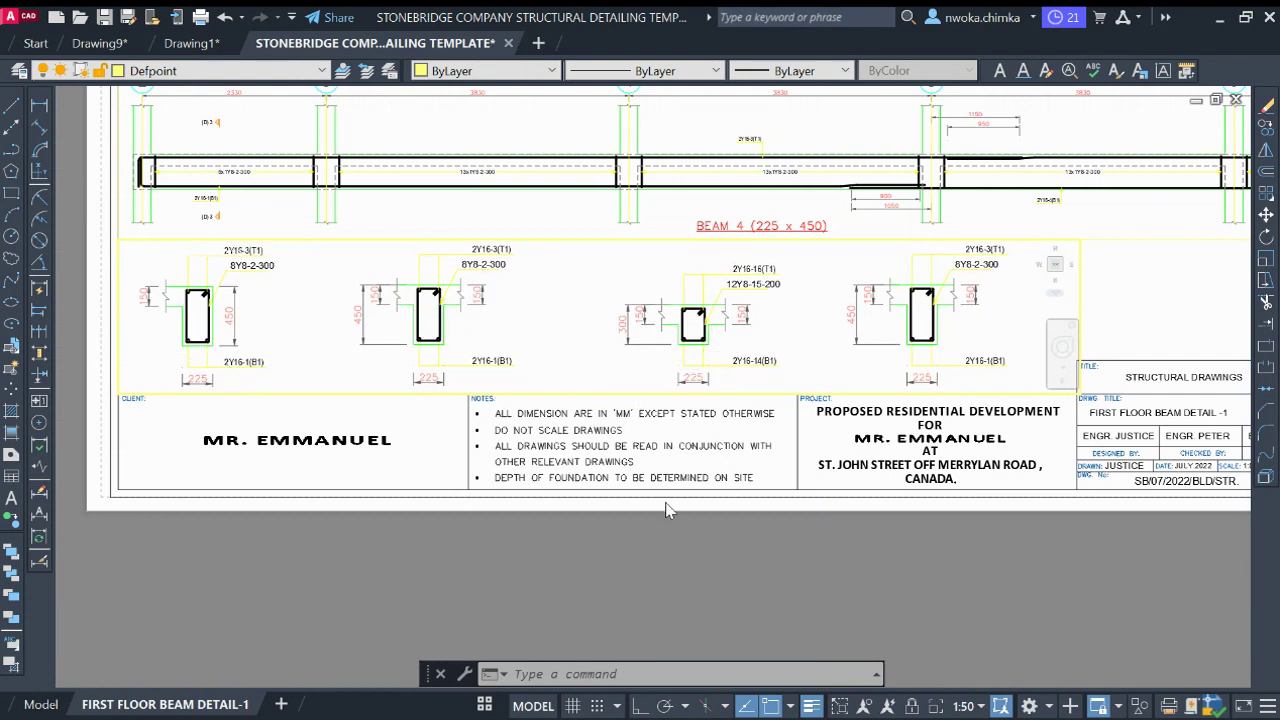
double_click(672, 574)
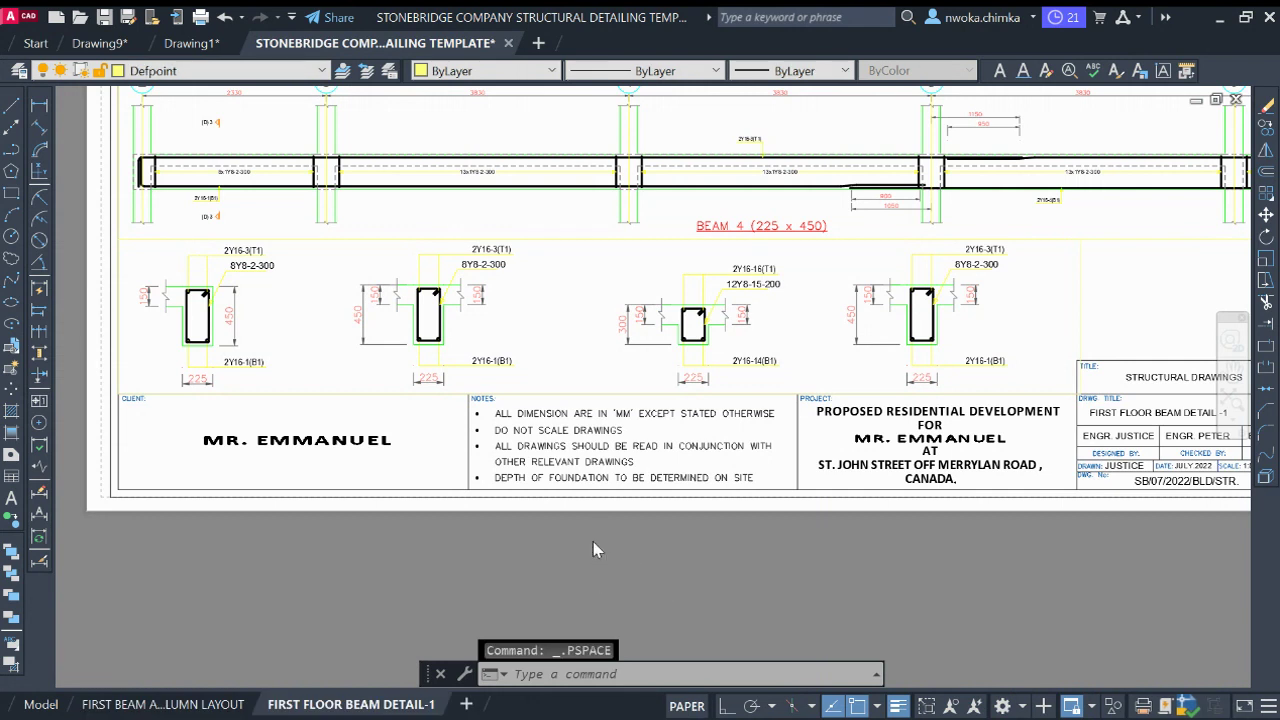
Review the beam sheet and compare its layout with the beams and cross-sections in model space
scroll(595, 540, "down", 4)
scroll(798, 440, "up", 2)
scroll(615, 375, "down", 3)
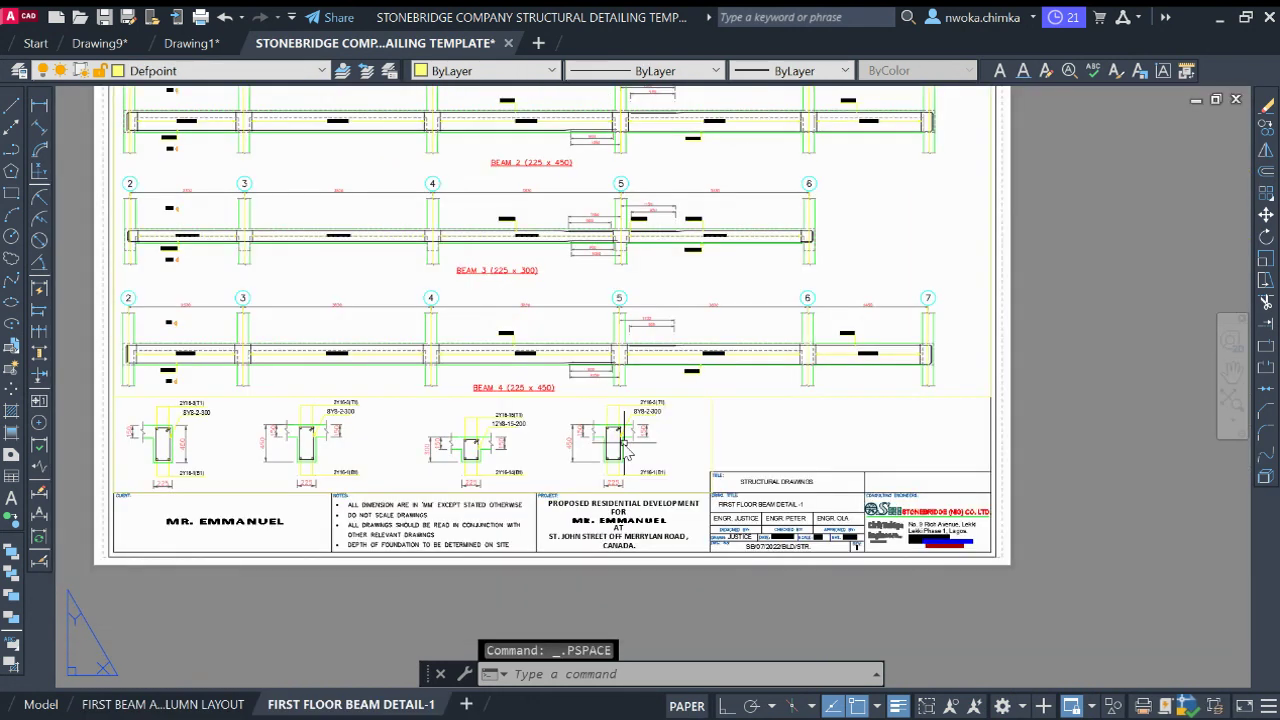
scroll(505, 155, "up", 2)
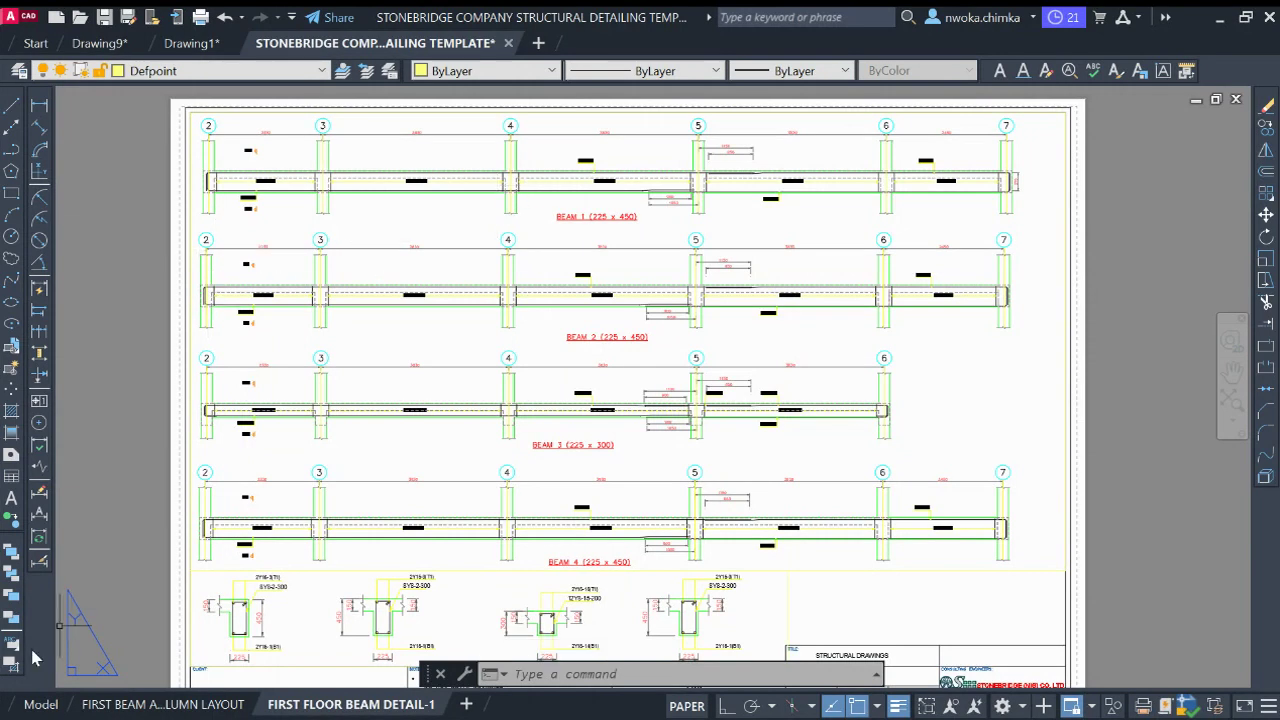
left_click(40, 702)
scroll(300, 415, "down", 2)
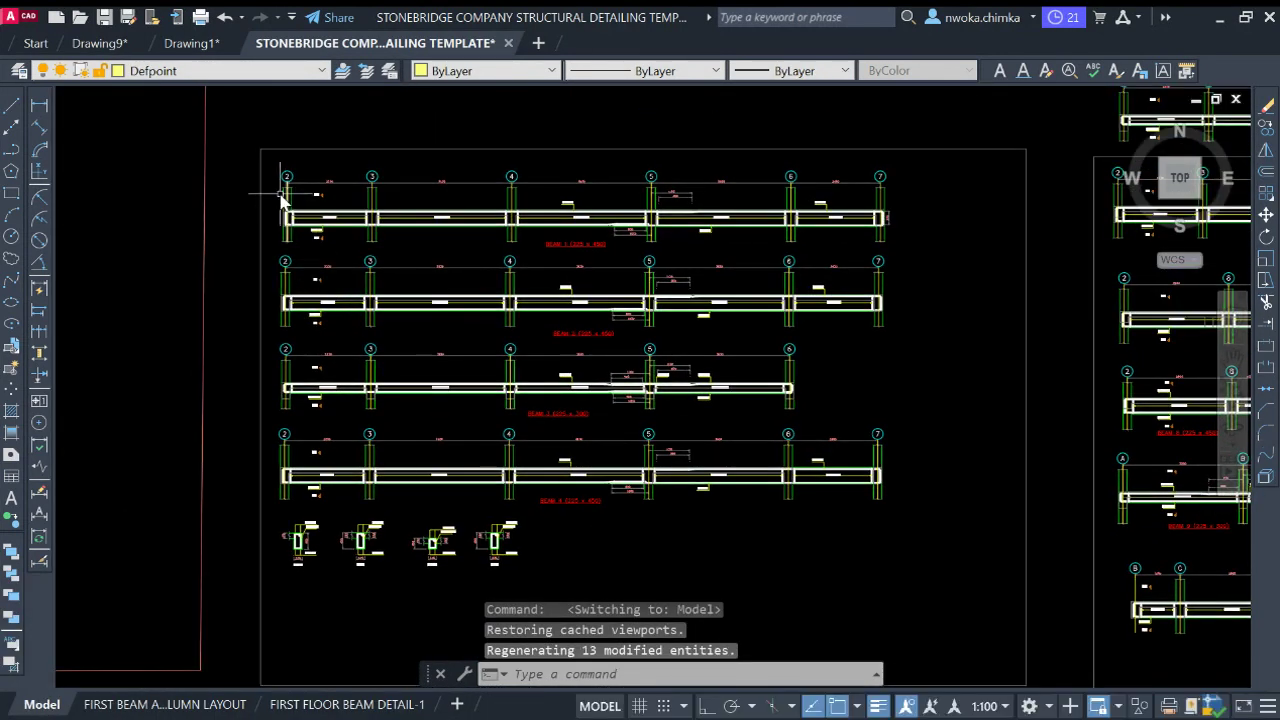
left_click(347, 704)
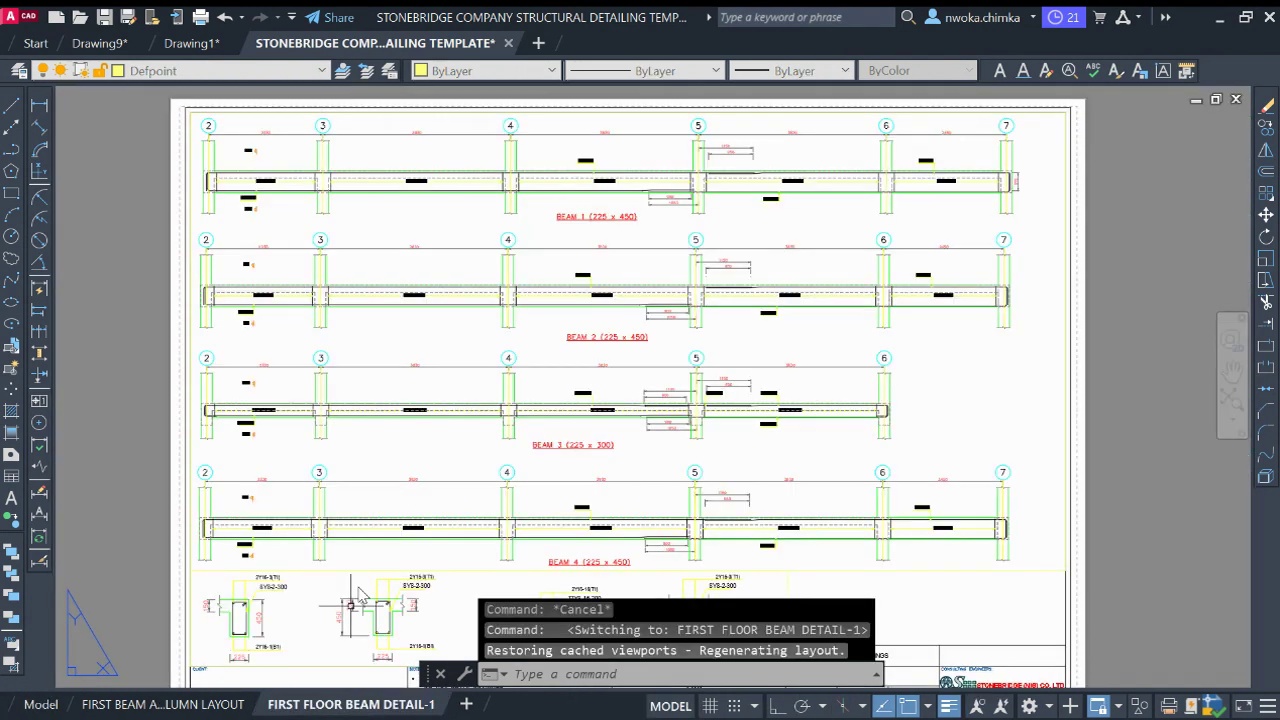
Nudge the beams slightly upward inside the upper viewport of the sheet and return to paper space
scroll(505, 160, "up", 4)
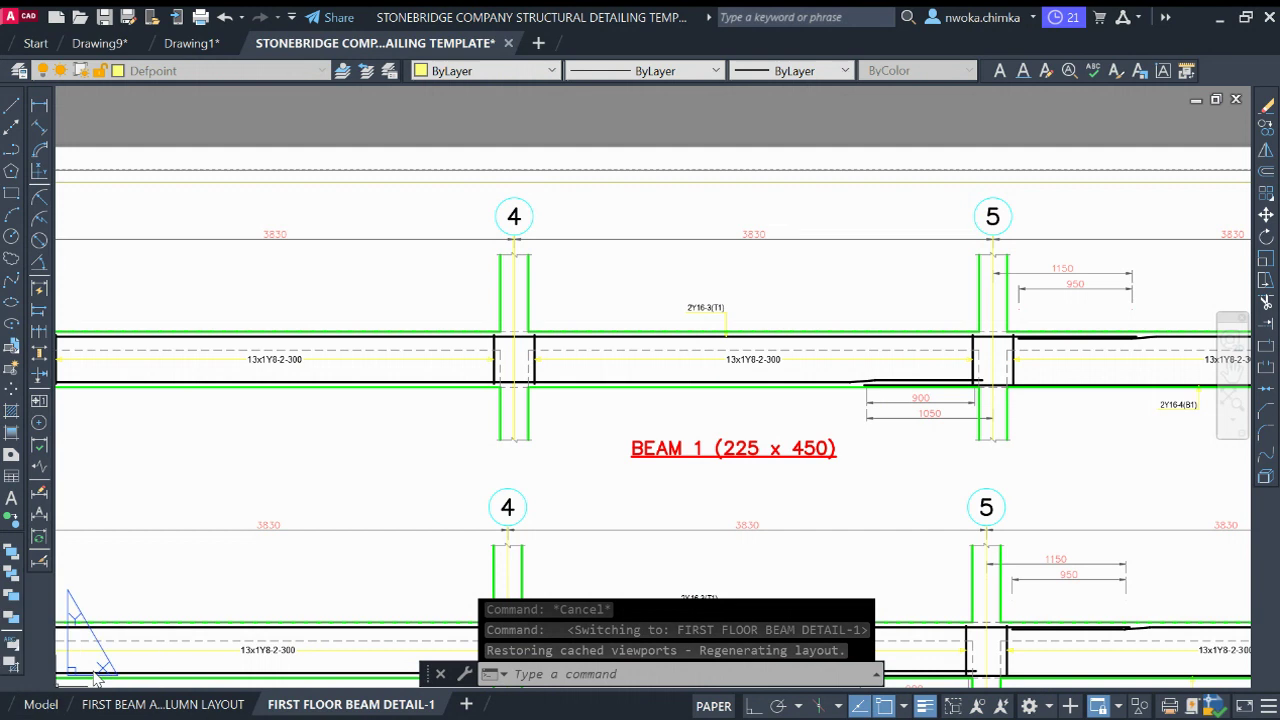
scroll(500, 330, "down", 5)
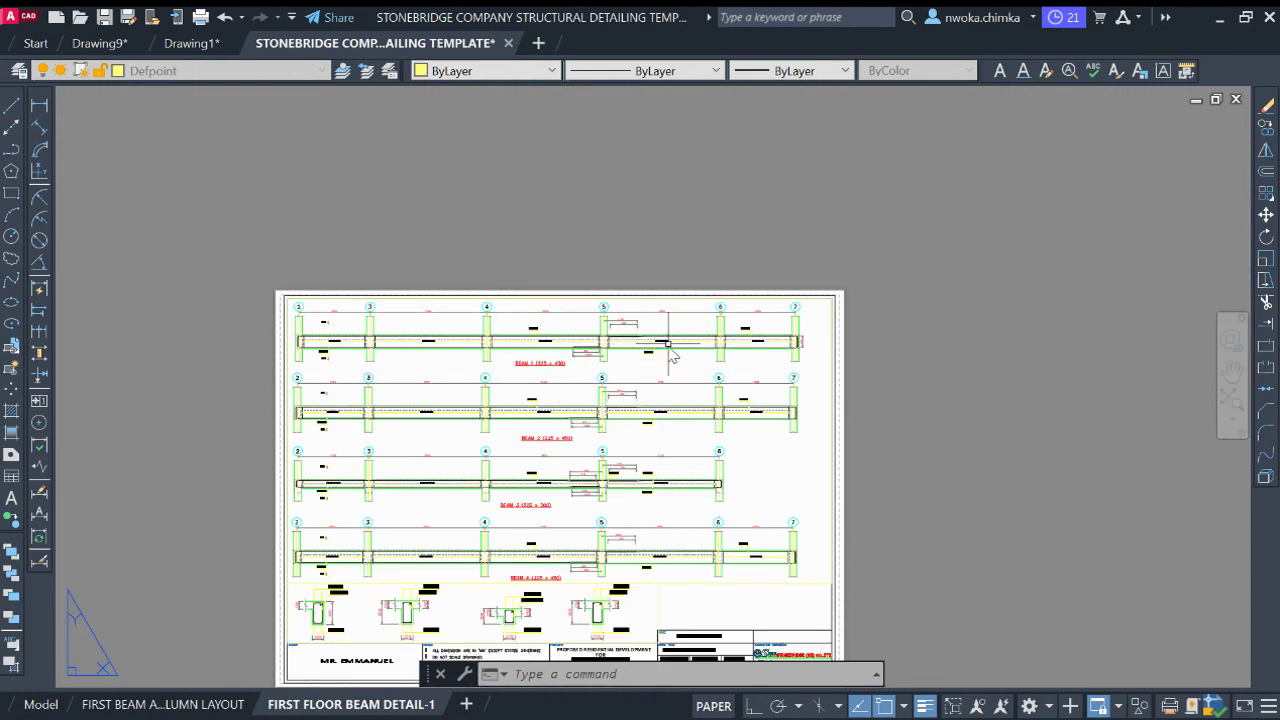
scroll(666, 366, "down", 2)
double_click(726, 427)
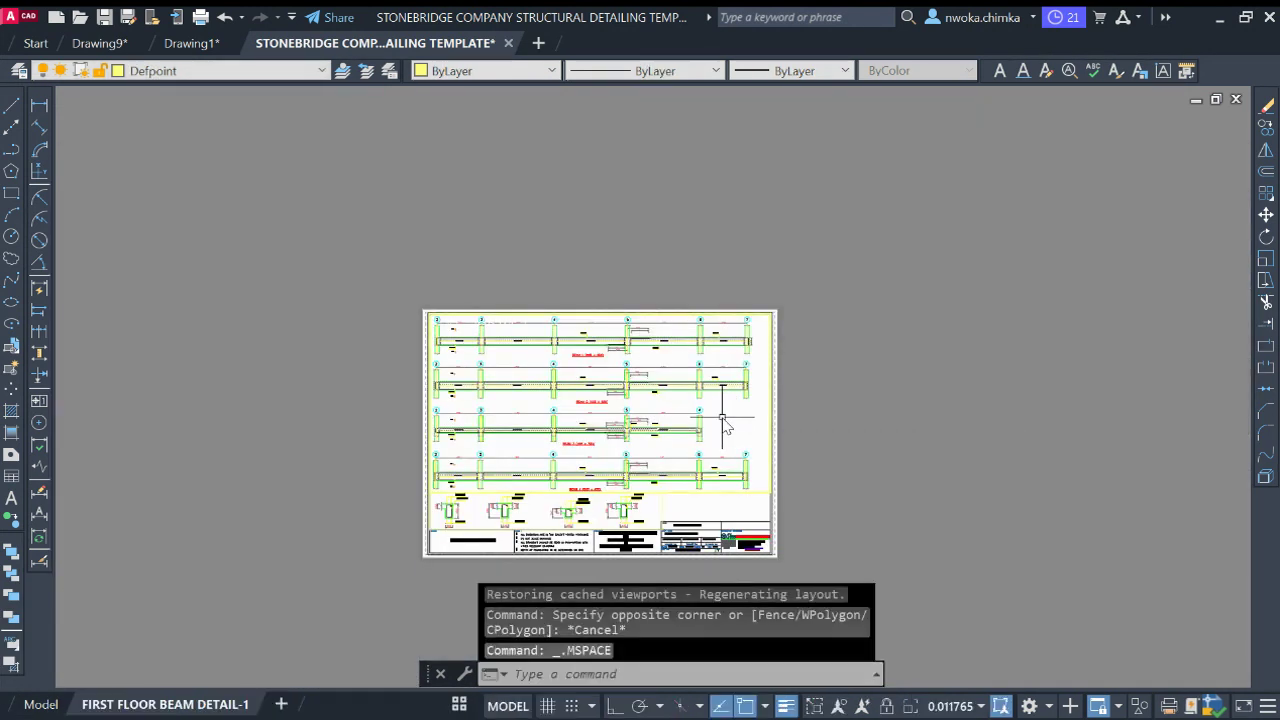
middle_click_drag(648, 398, 648, 397)
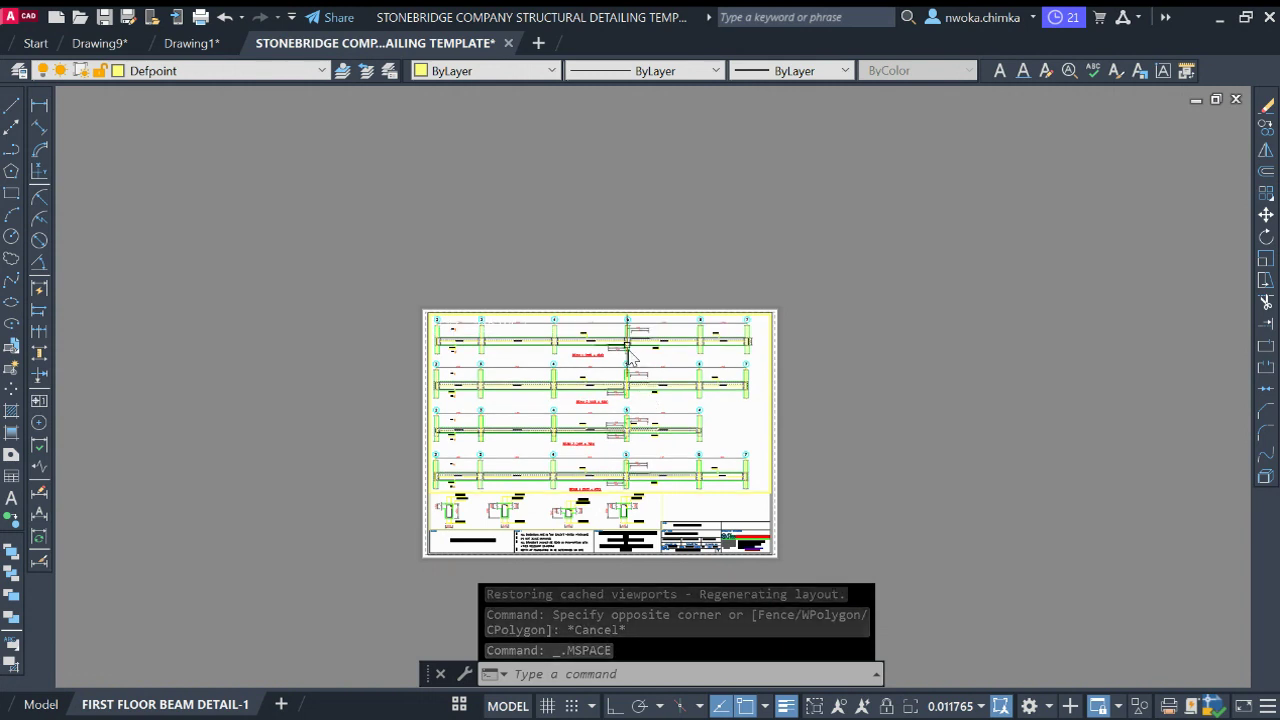
double_click(666, 265)
scroll(600, 301, "up", 8)
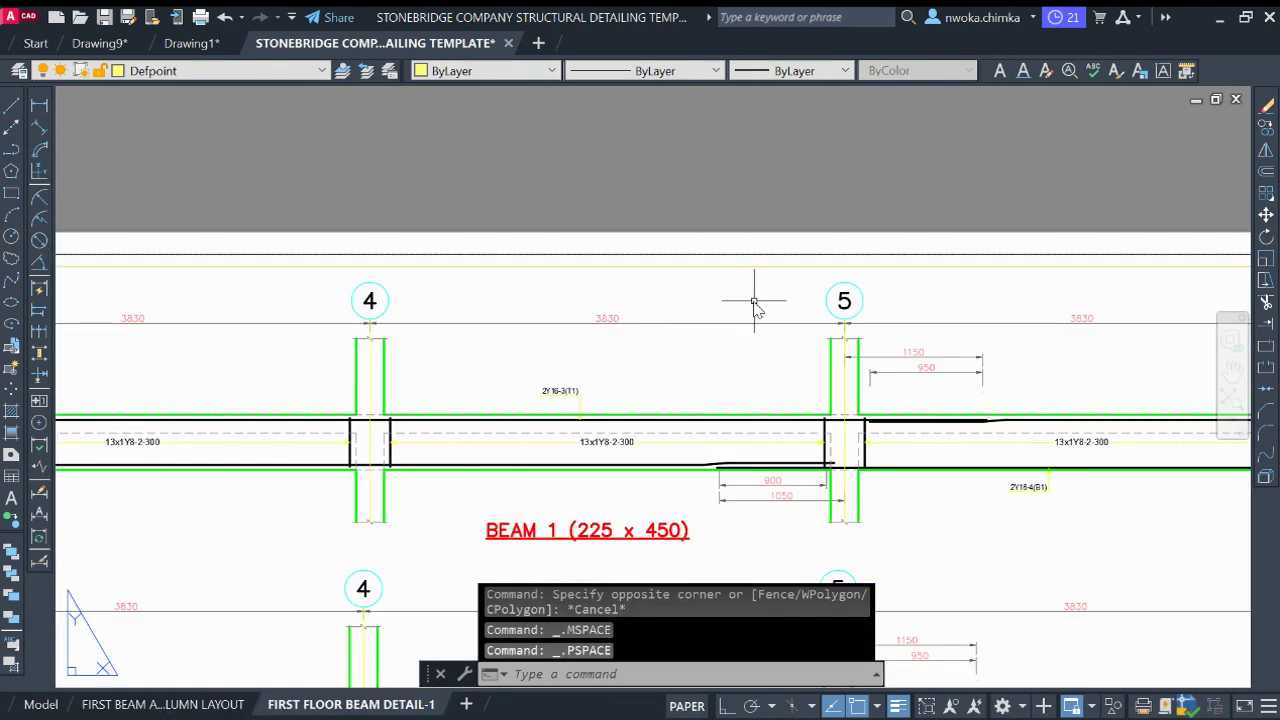
scroll(568, 286, "down", 6)
scroll(560, 290, "up", 4)
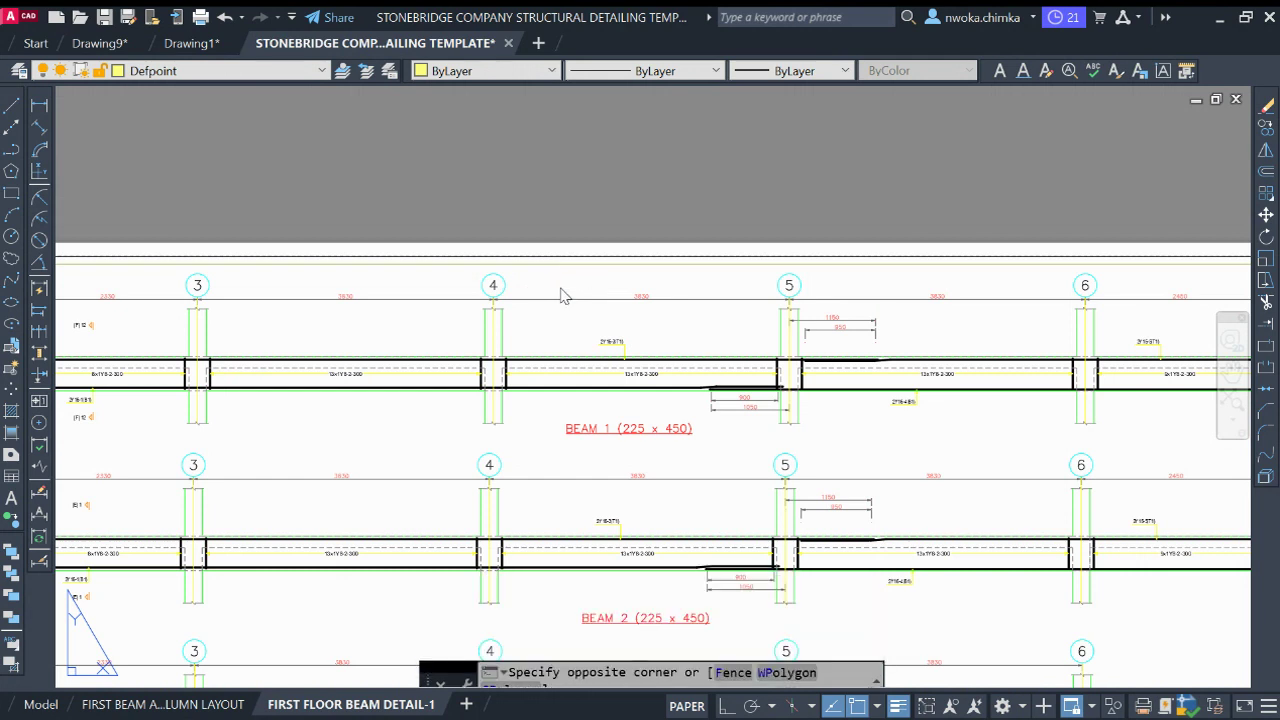
double_click(562, 287)
middle_click_drag(562, 287, 557, 288)
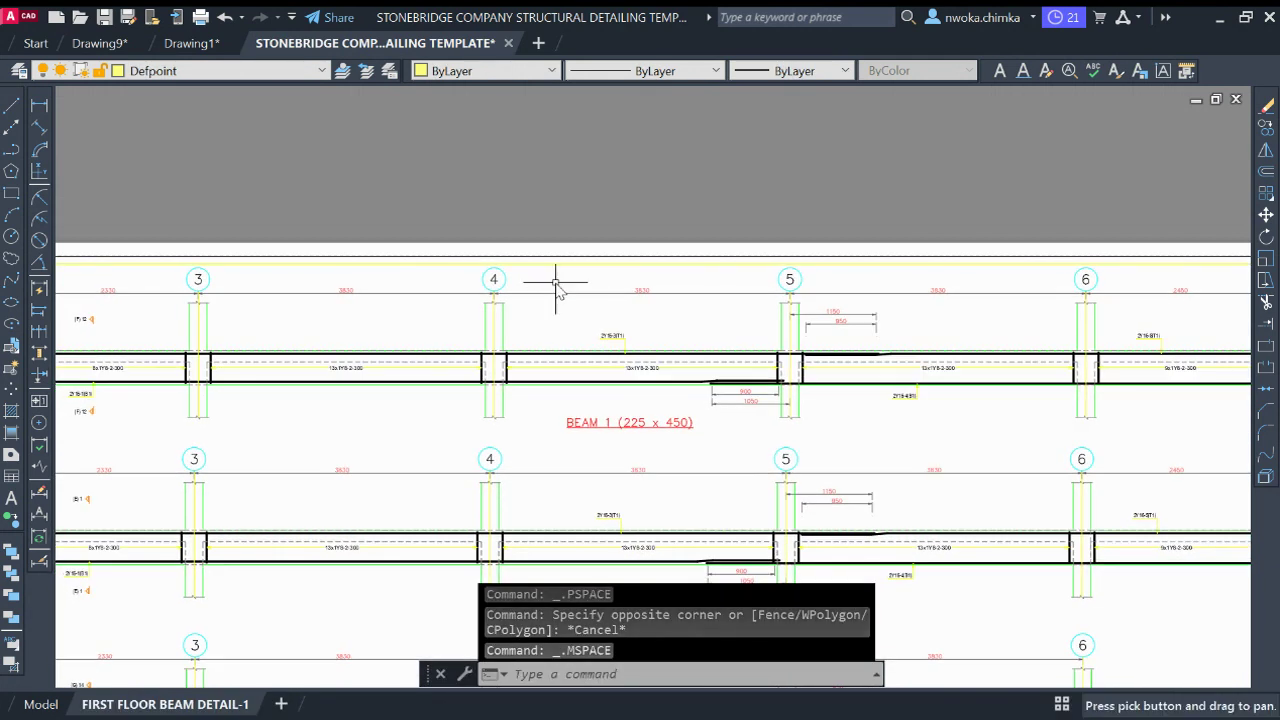
double_click(585, 197)
scroll(595, 182, "down", 5)
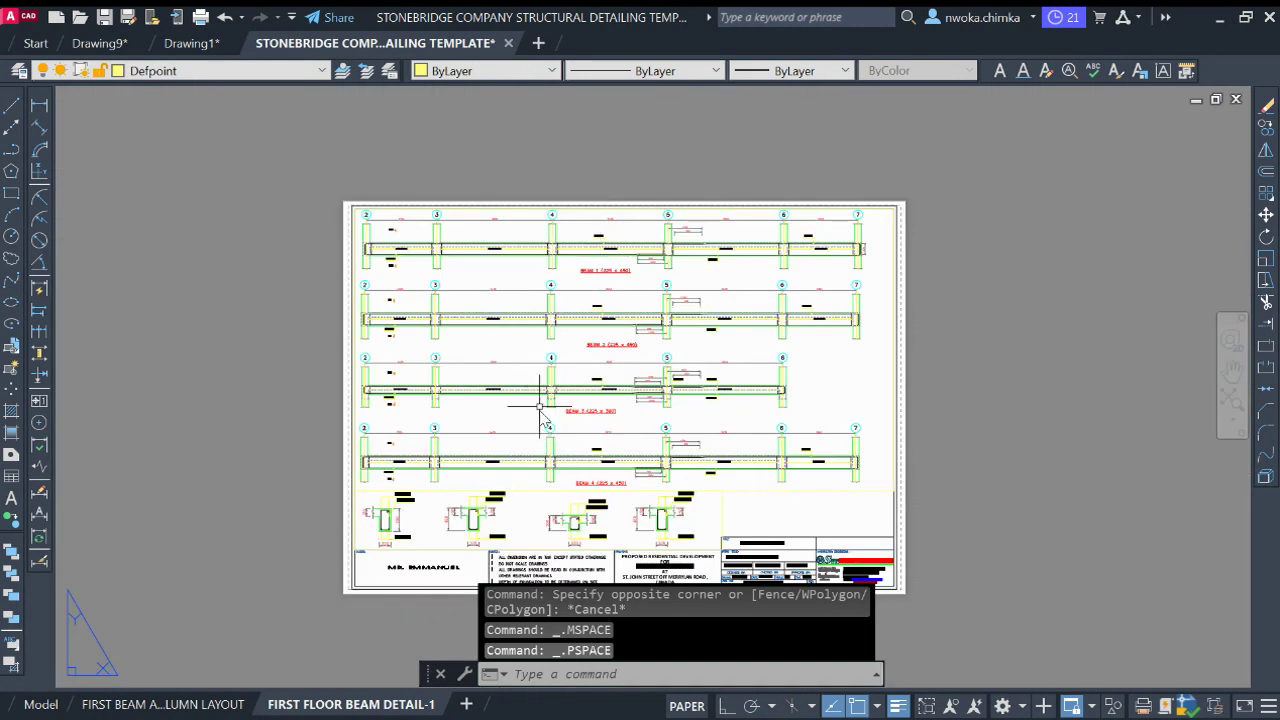
In model space, move Beam 2 and Beam 3 together straight up, closer to Beam 1, with ortho on
middle_click_drag(540, 410, 546, 368)
scroll(556, 403, "up", 4)
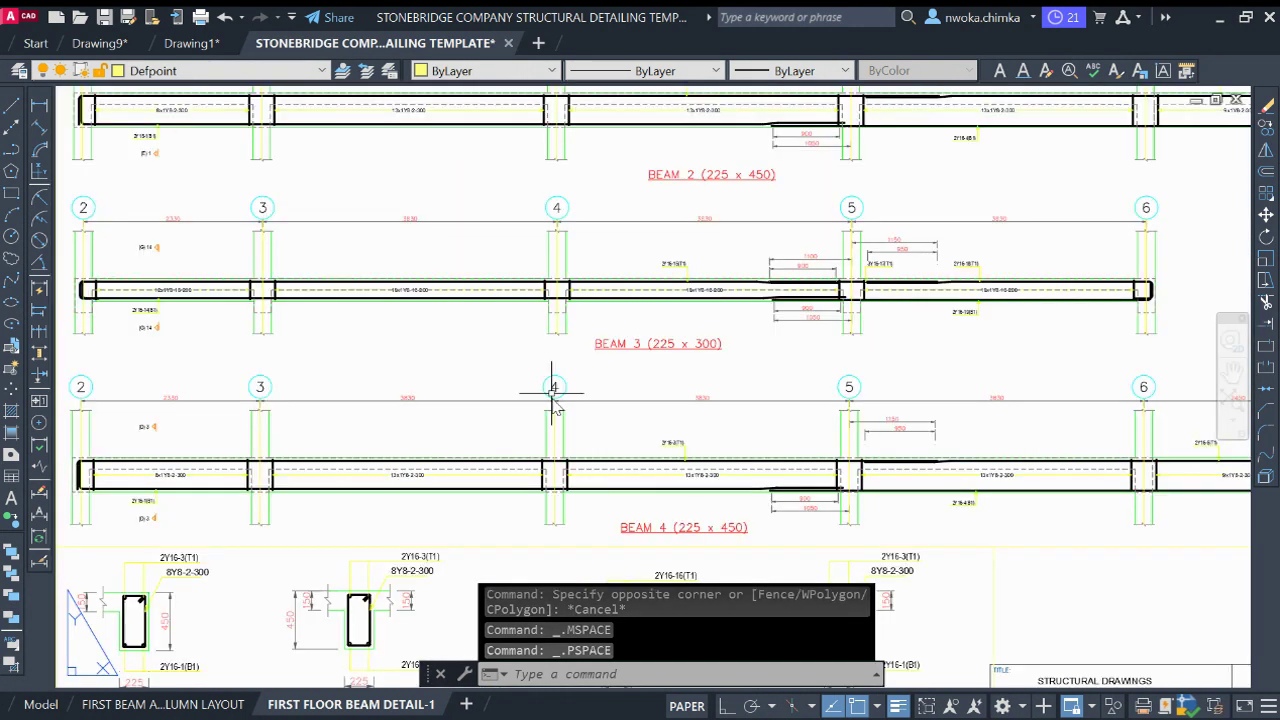
scroll(578, 275, "down", 2)
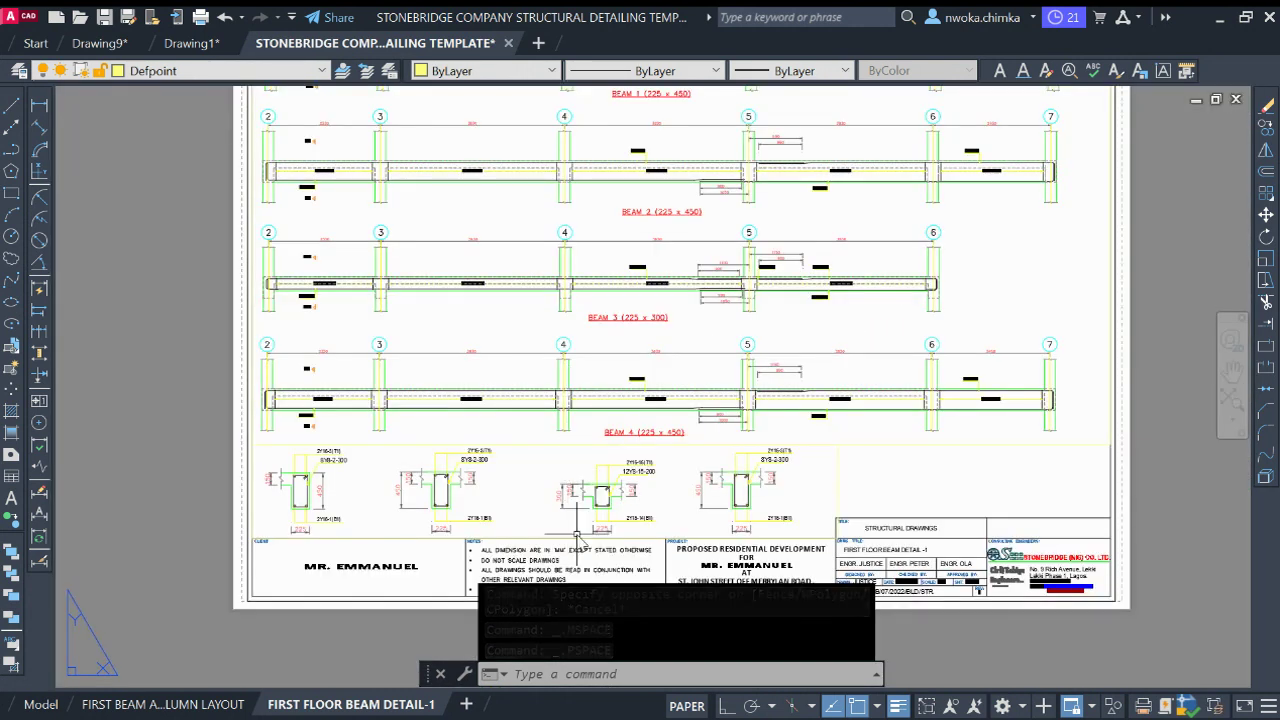
scroll(578, 531, "up", 2)
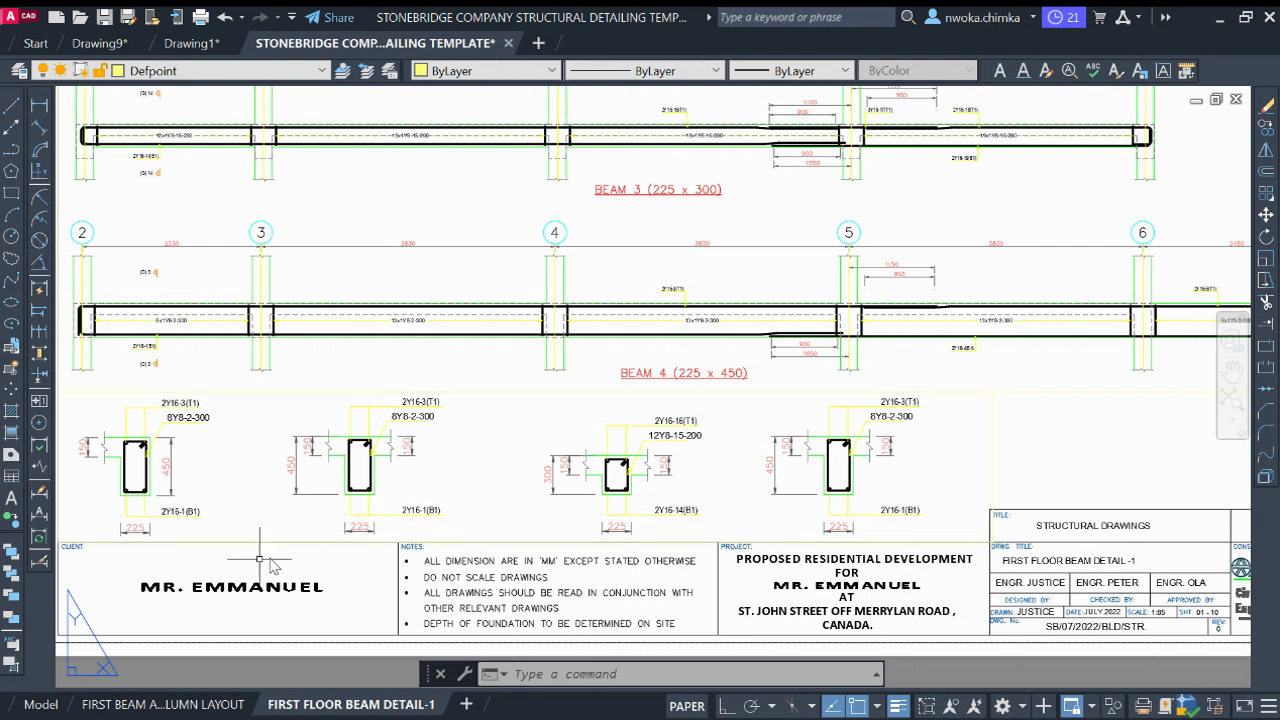
left_click(45, 704)
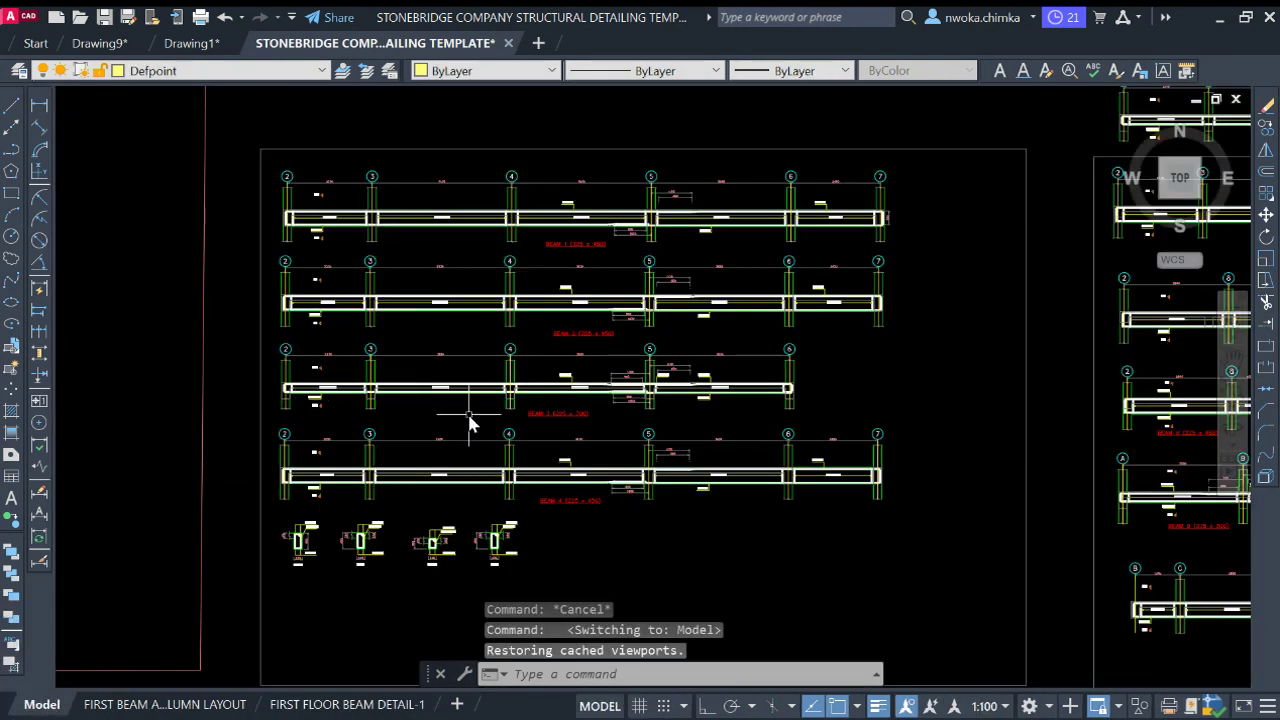
scroll(418, 298, "up", 2)
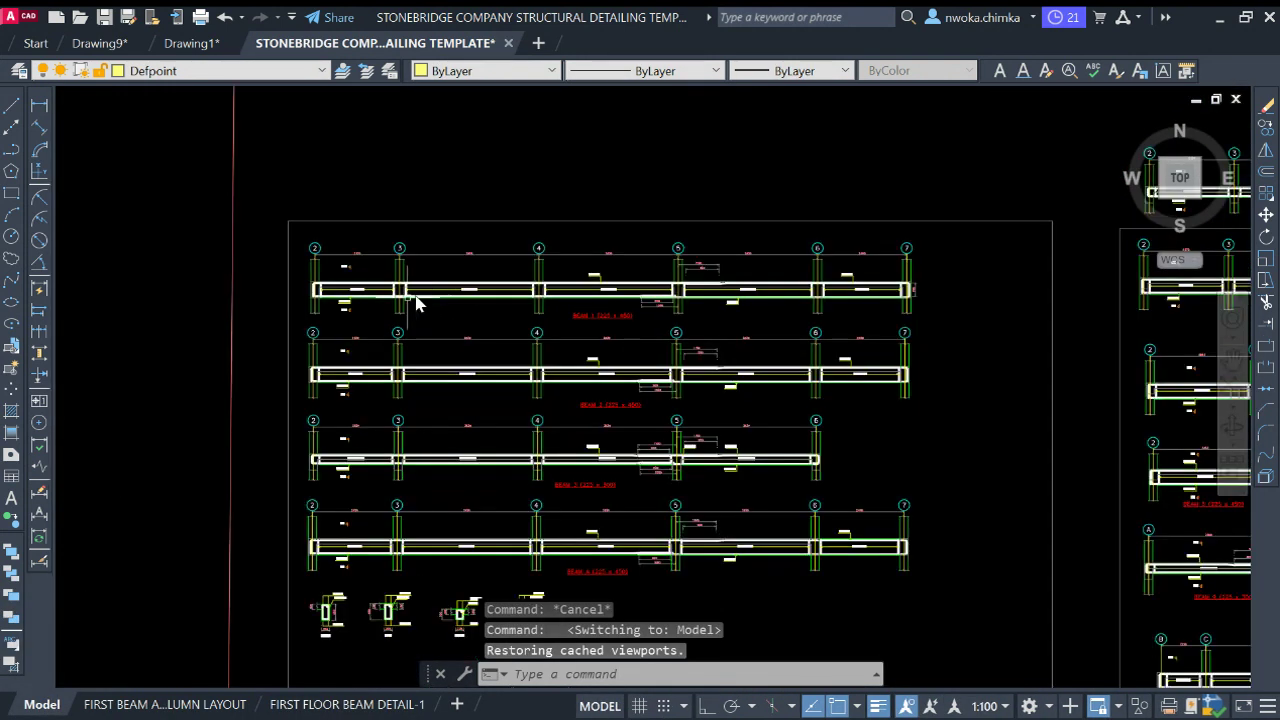
scroll(255, 332, "up", 2)
left_click(278, 332)
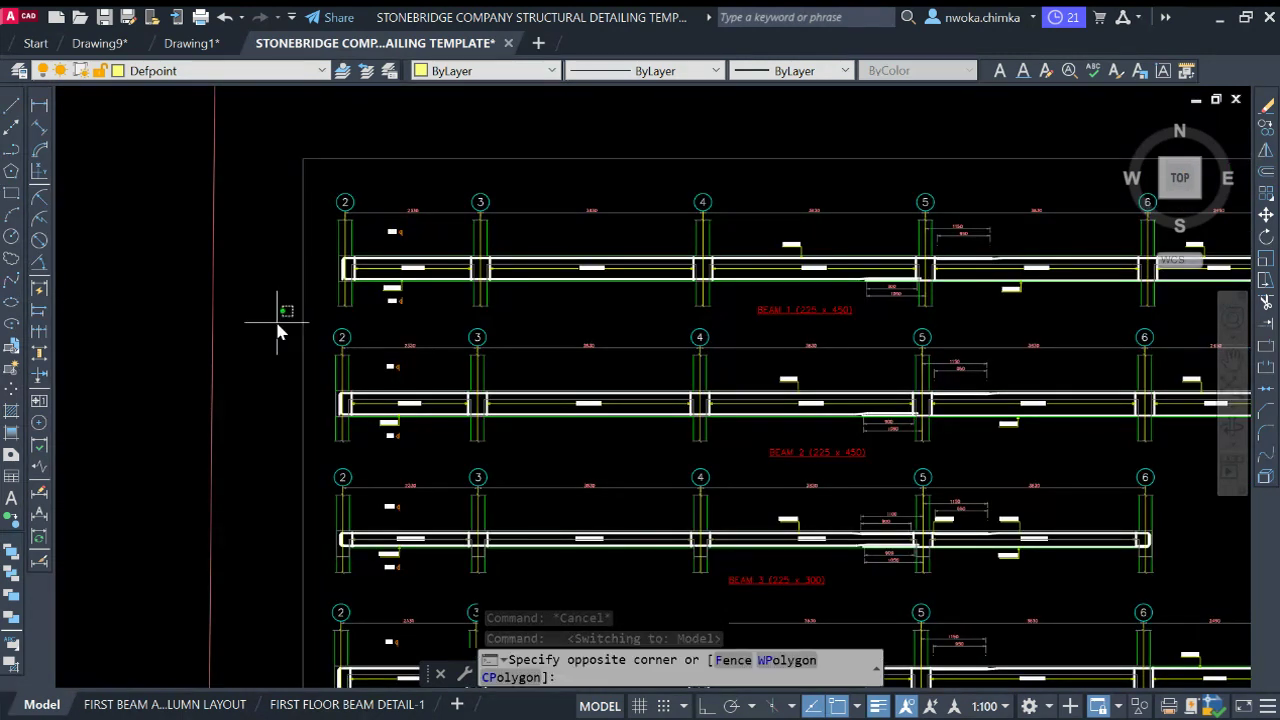
scroll(282, 330, "down", 2)
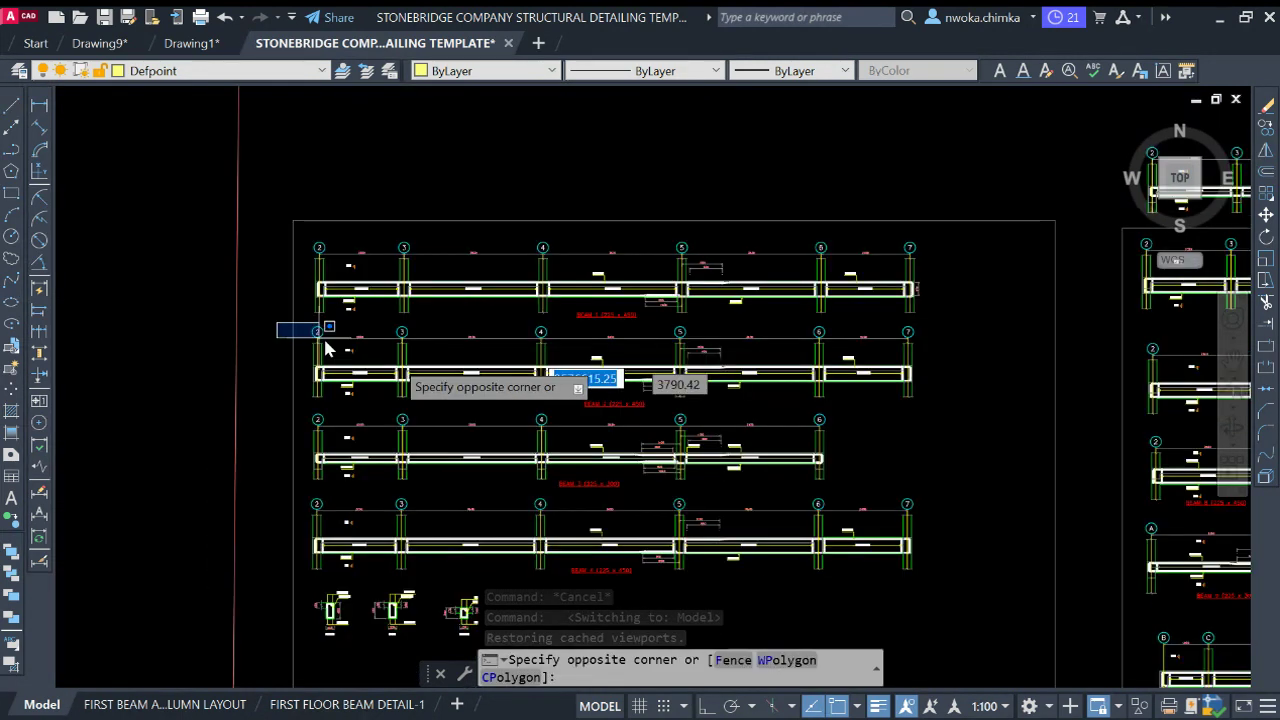
left_click(935, 483)
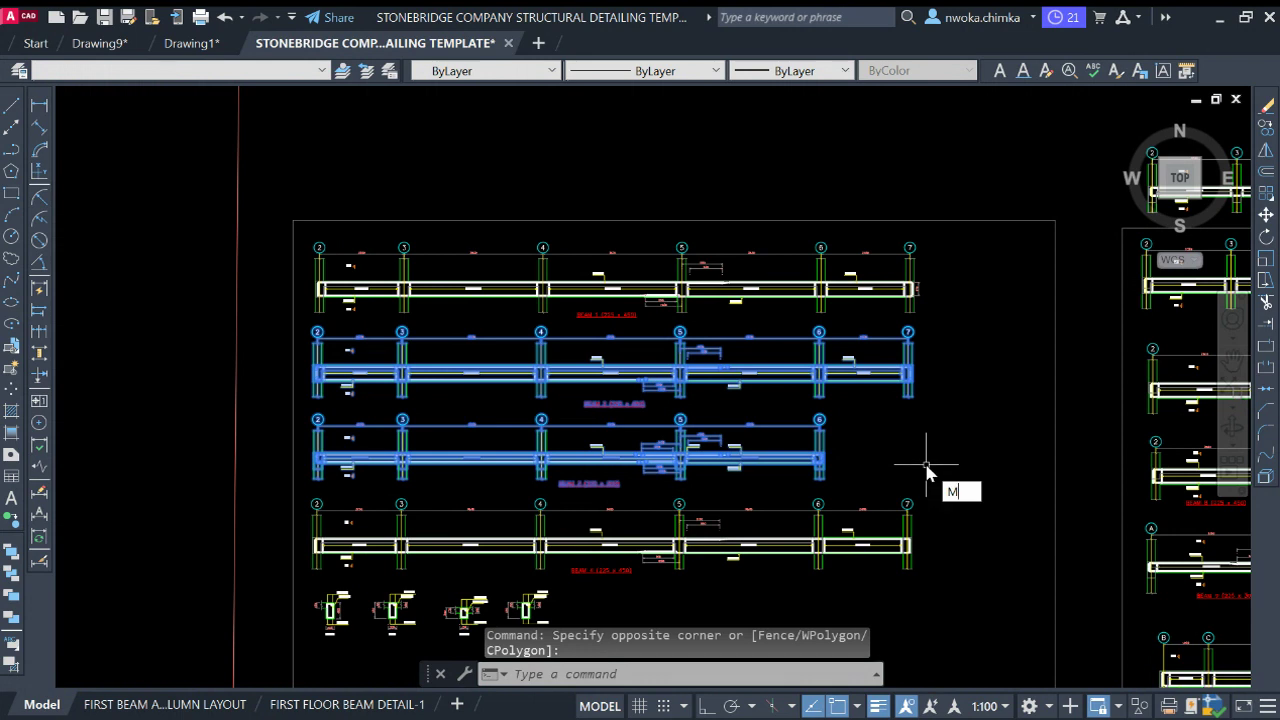
key("Return")
scroll(689, 322, "up", 5)
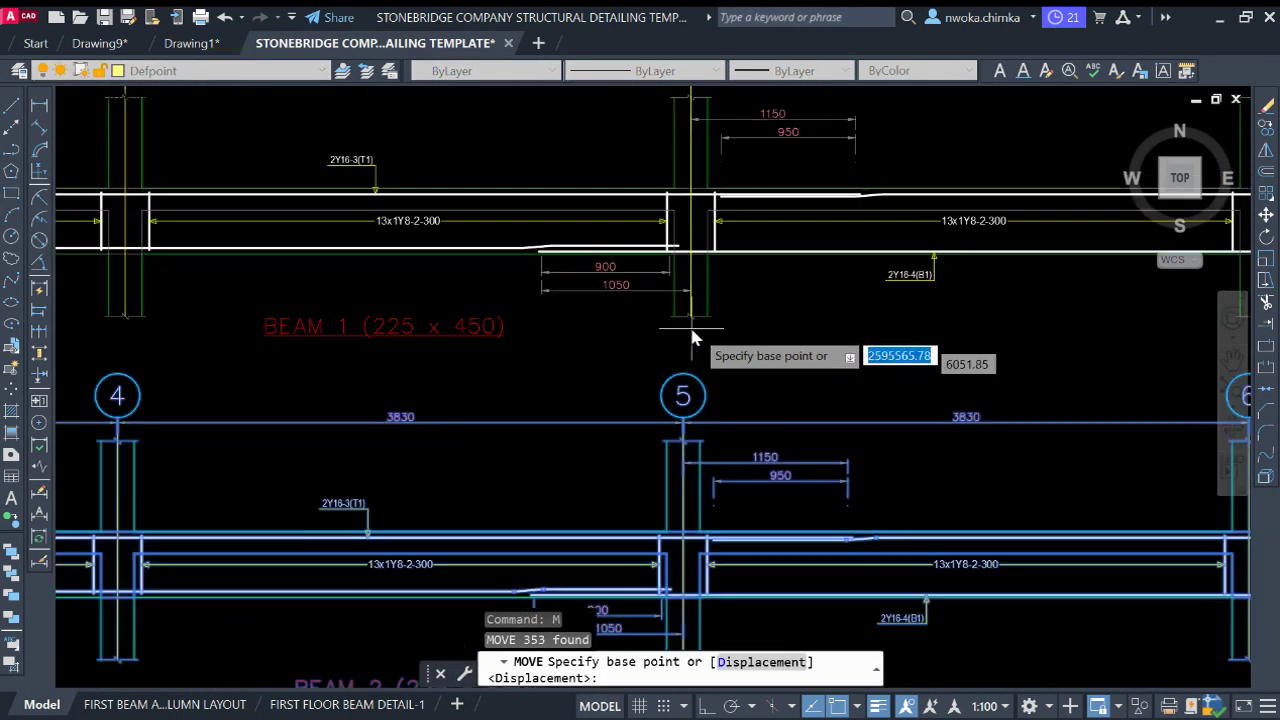
left_click(713, 376)
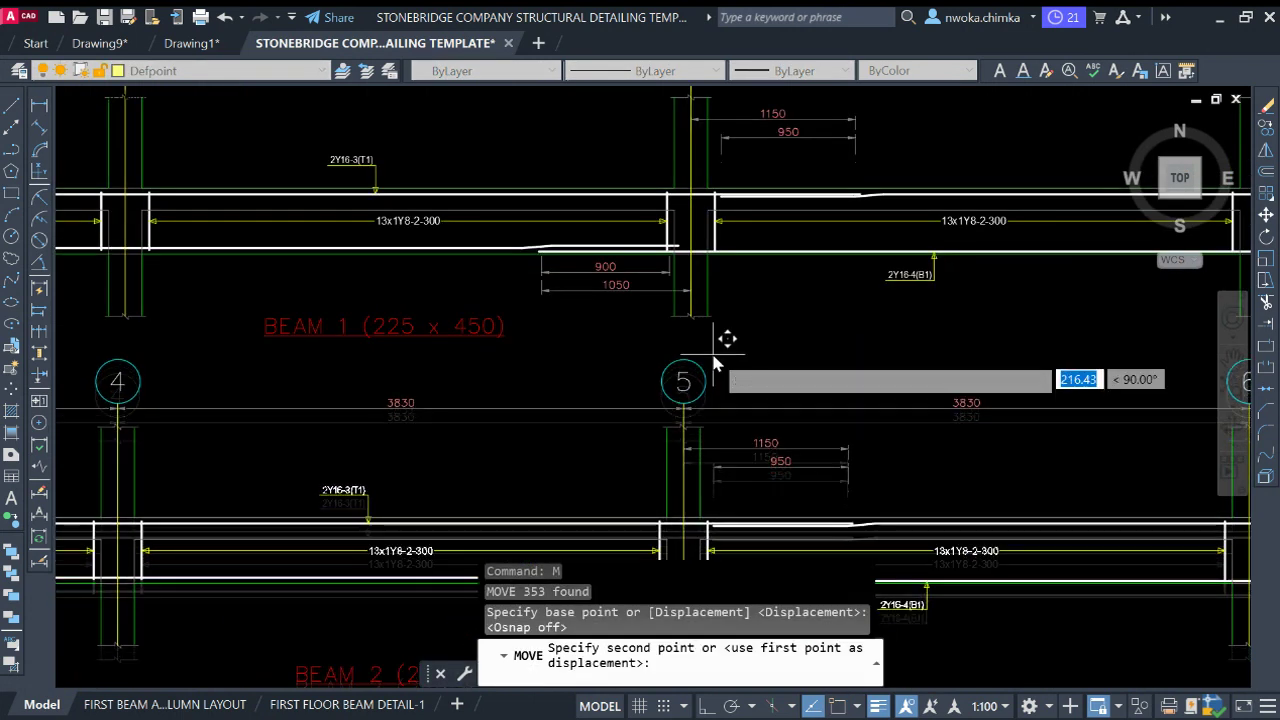
key("F8")
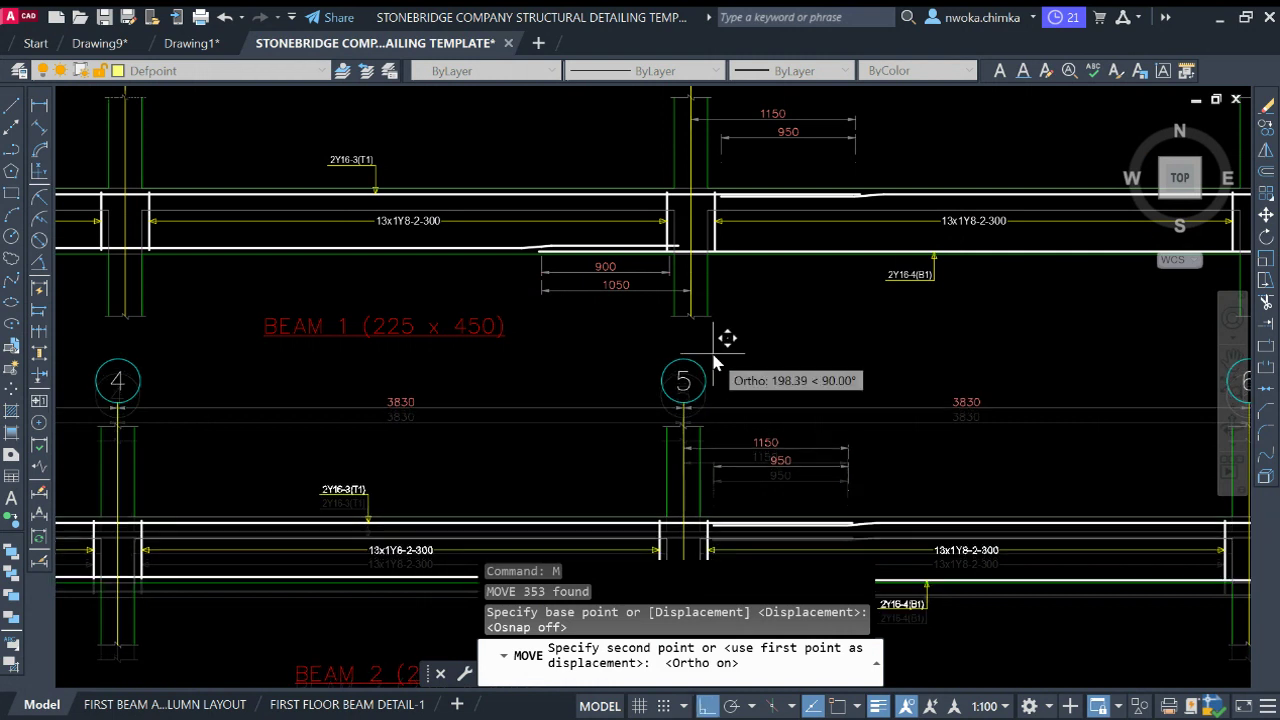
left_click(709, 338)
scroll(665, 243, "down", 5)
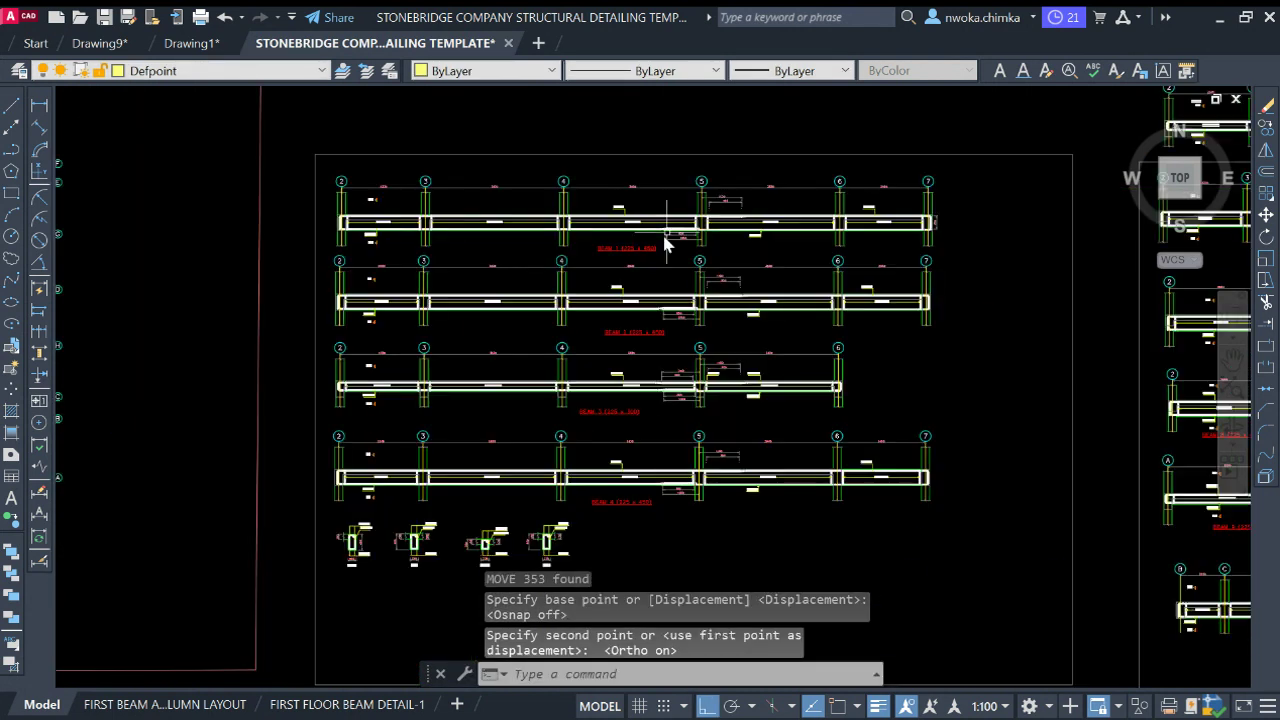
Move Beam 3 with its grid bubbles, dimensions and title straight up, closer to Beam 2
scroll(620, 270, "up", 3)
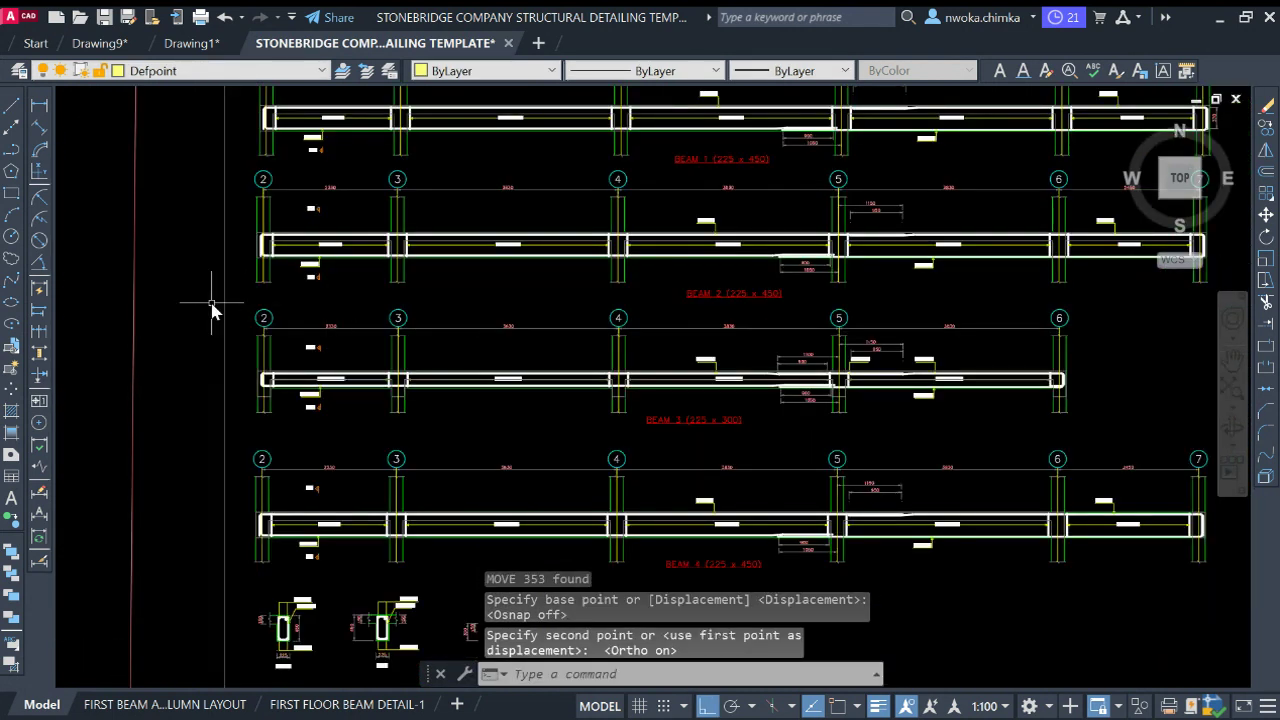
left_click(212, 300)
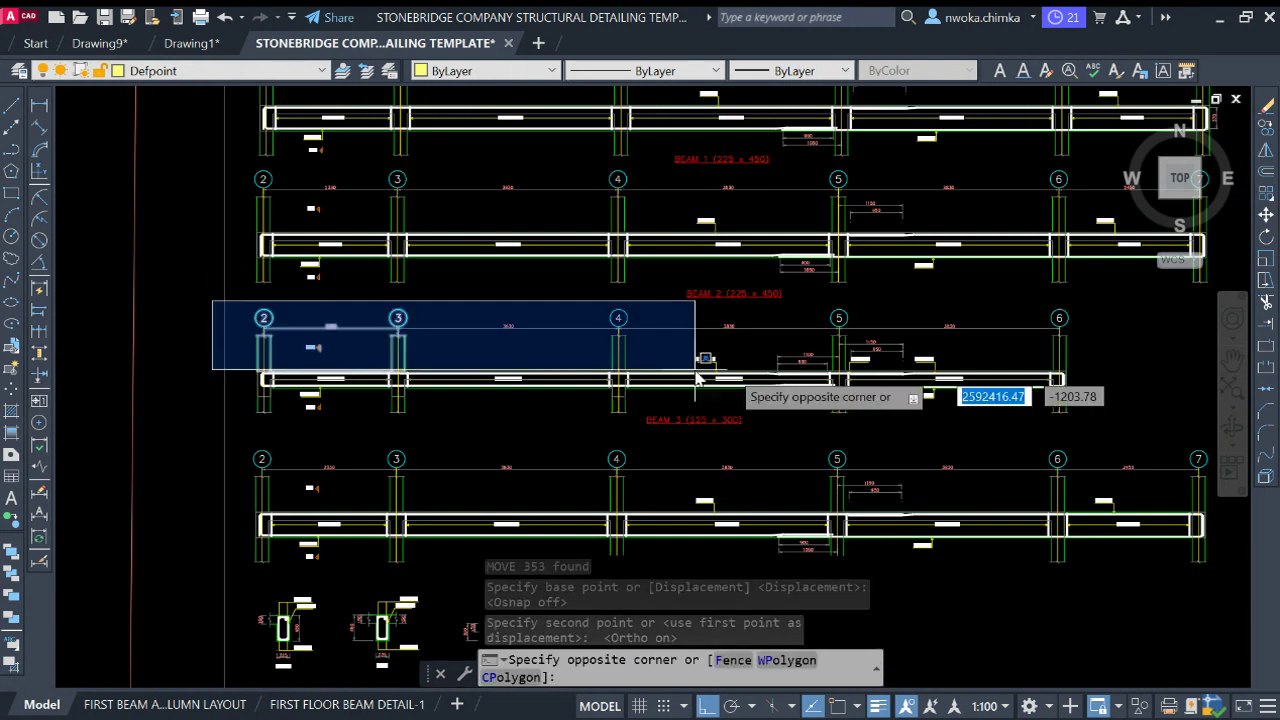
left_click(1090, 402)
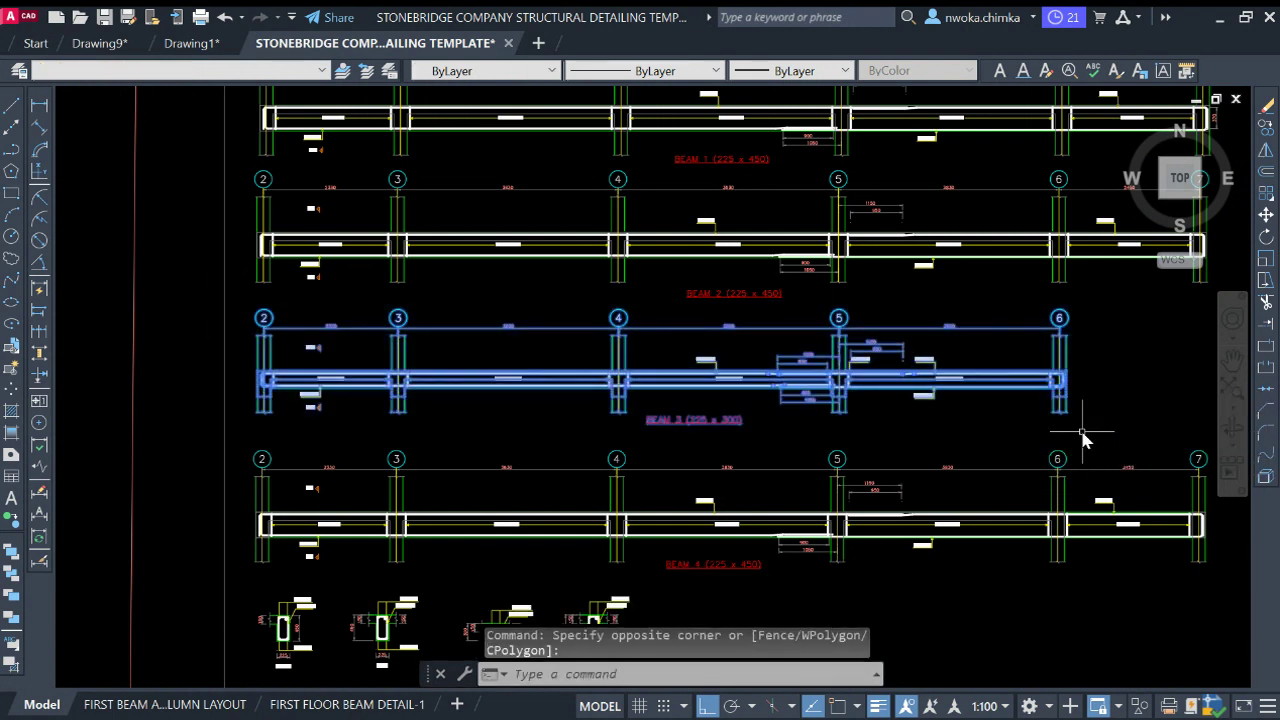
type("M")
key("Return")
scroll(740, 340, "up", 2)
left_click(737, 343)
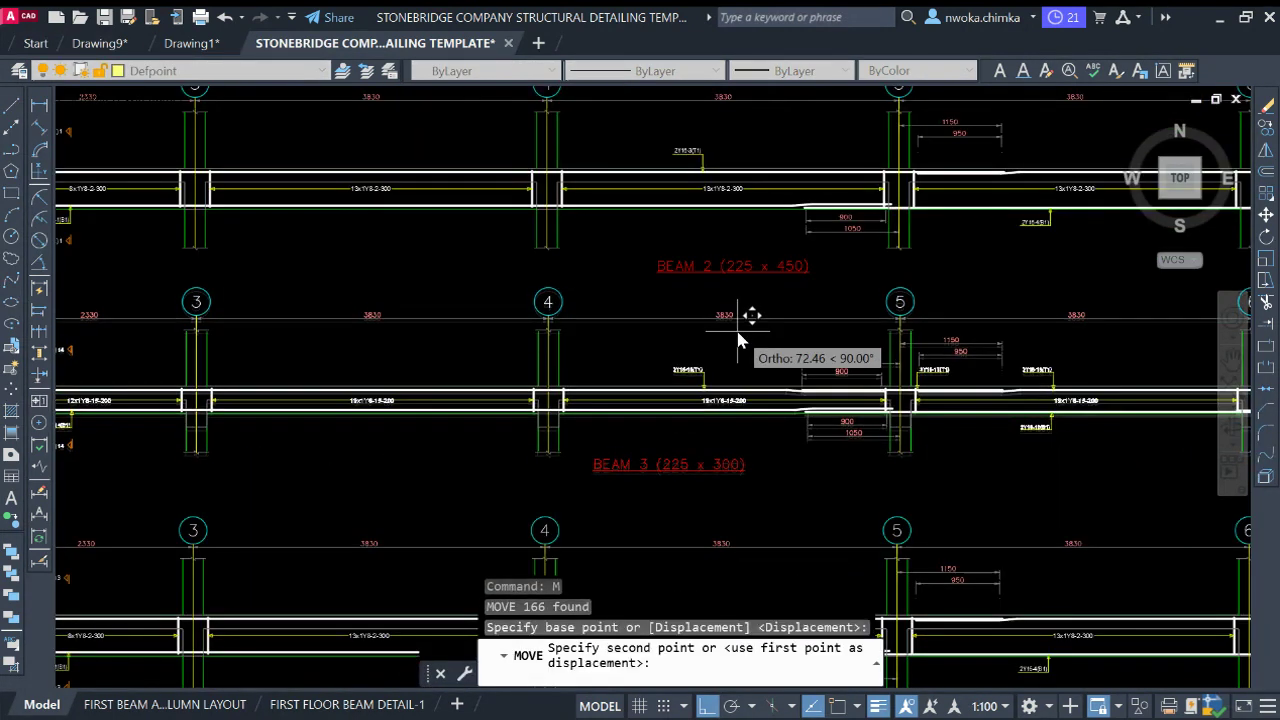
left_click(743, 334)
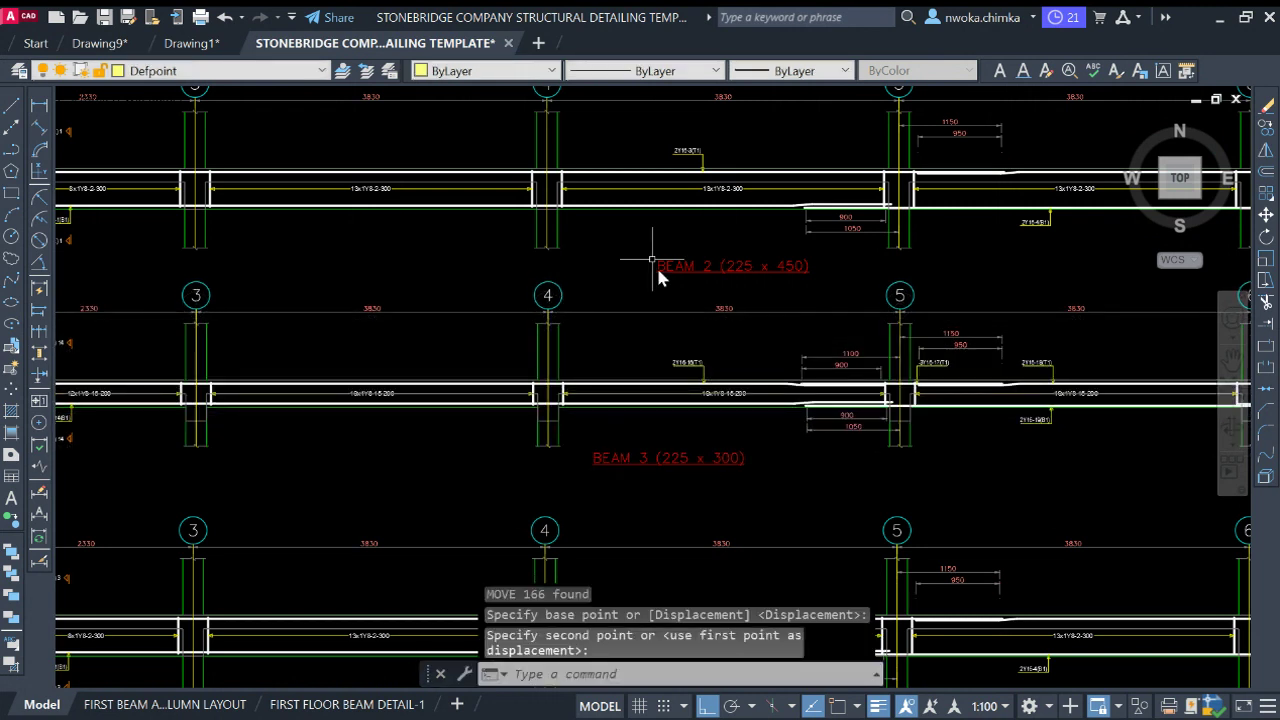
Move Beam 4 with its grid bubbles, dimensions and title straight up to reduce the gap below Beam 3
scroll(450, 330, "down", 5)
scroll(343, 337, "up", 2)
left_click(340, 305)
scroll(357, 334, "down", 2)
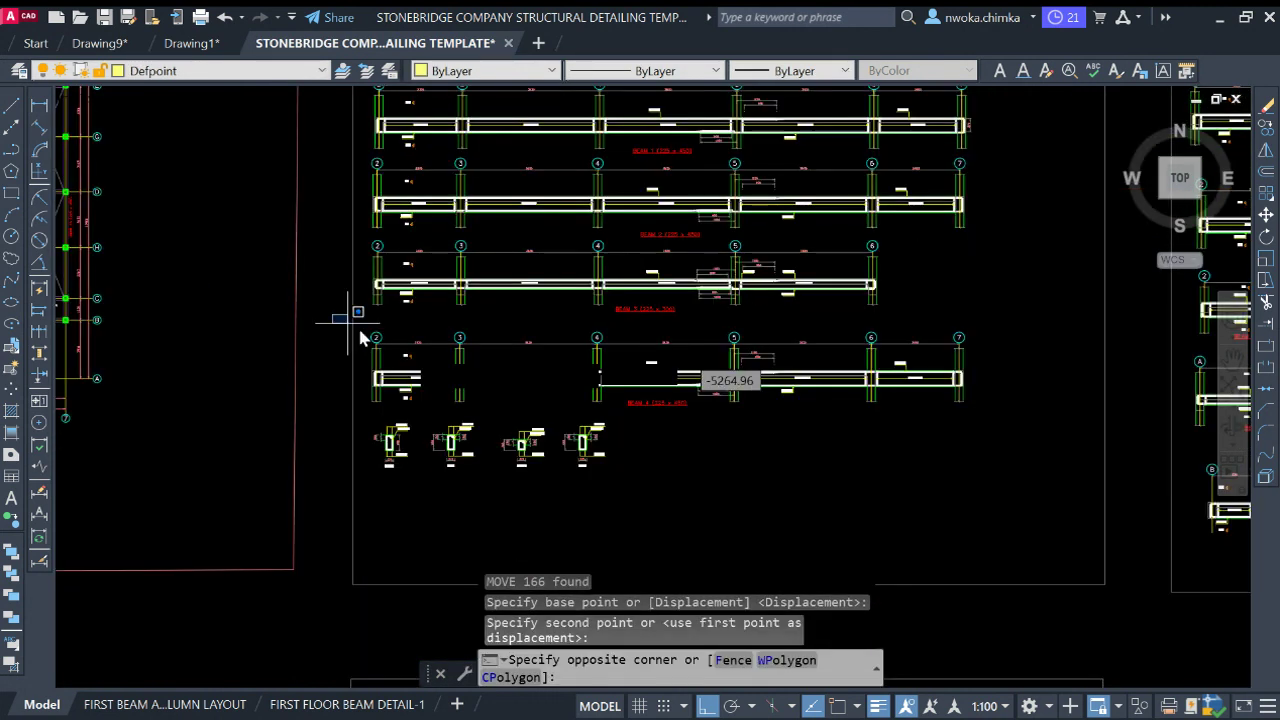
left_click(1036, 420)
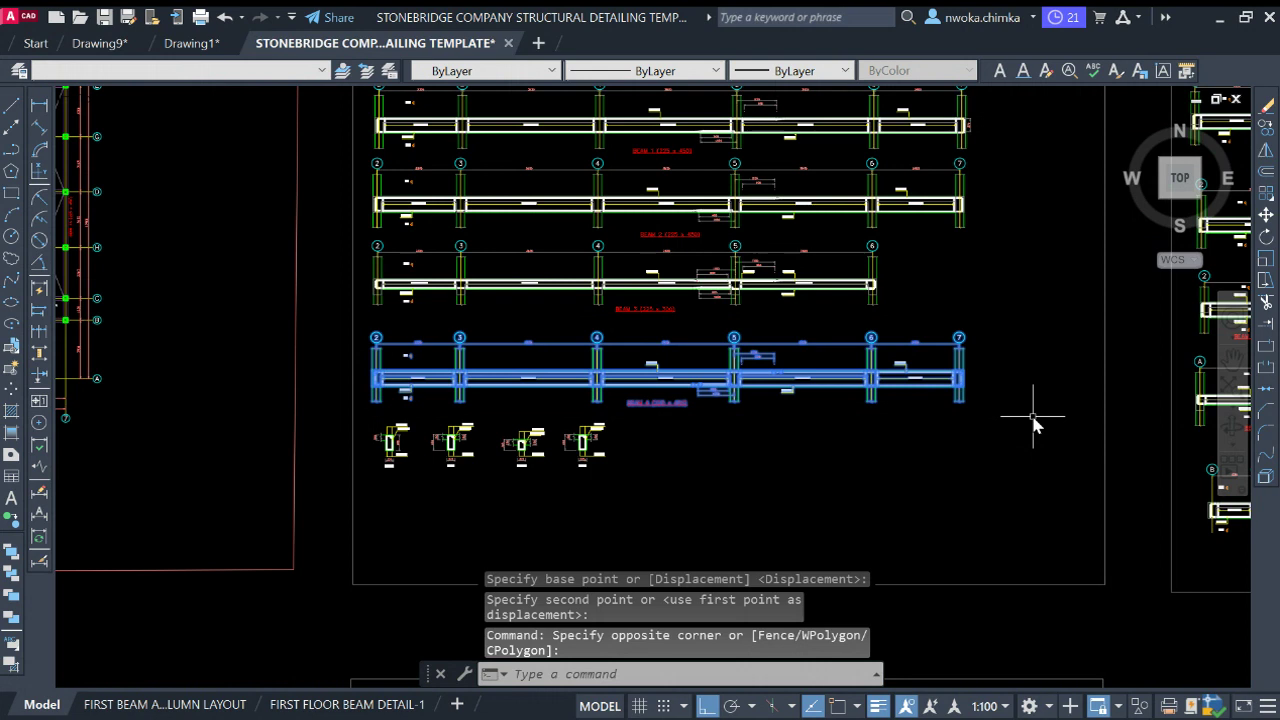
type("m")
key("Return")
scroll(603, 365, "up", 2)
left_click(600, 345)
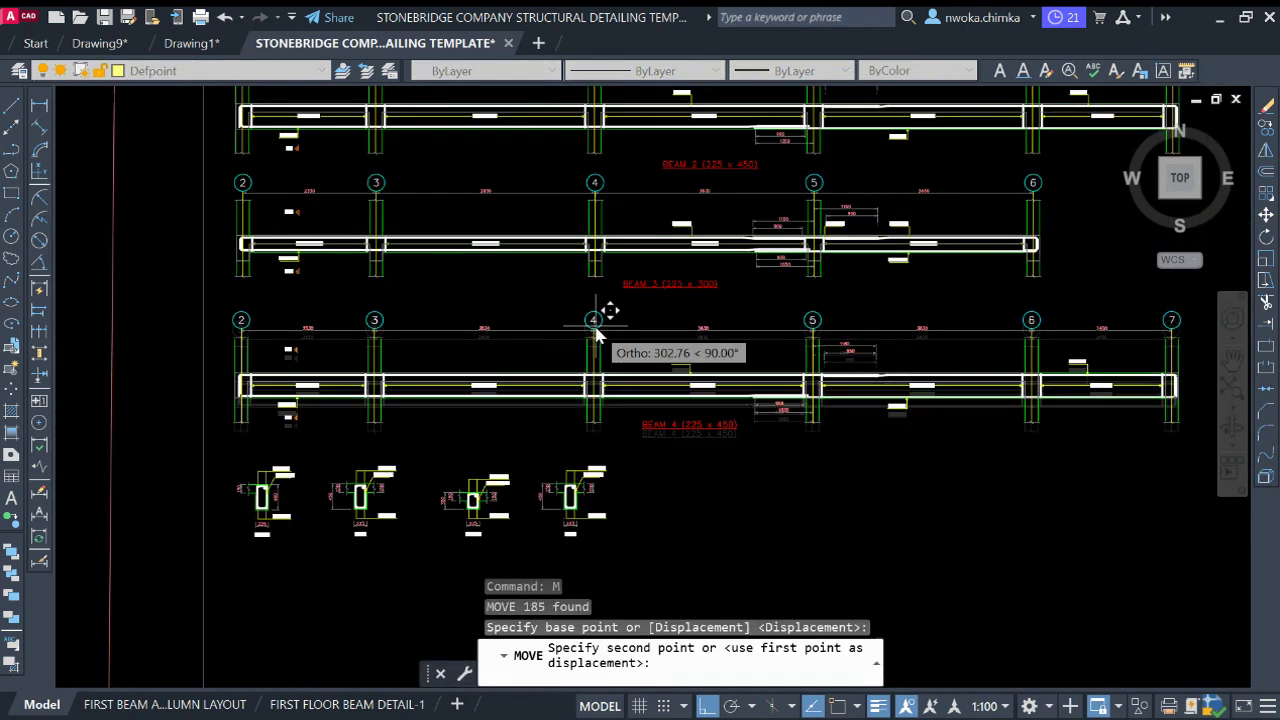
left_click(595, 323)
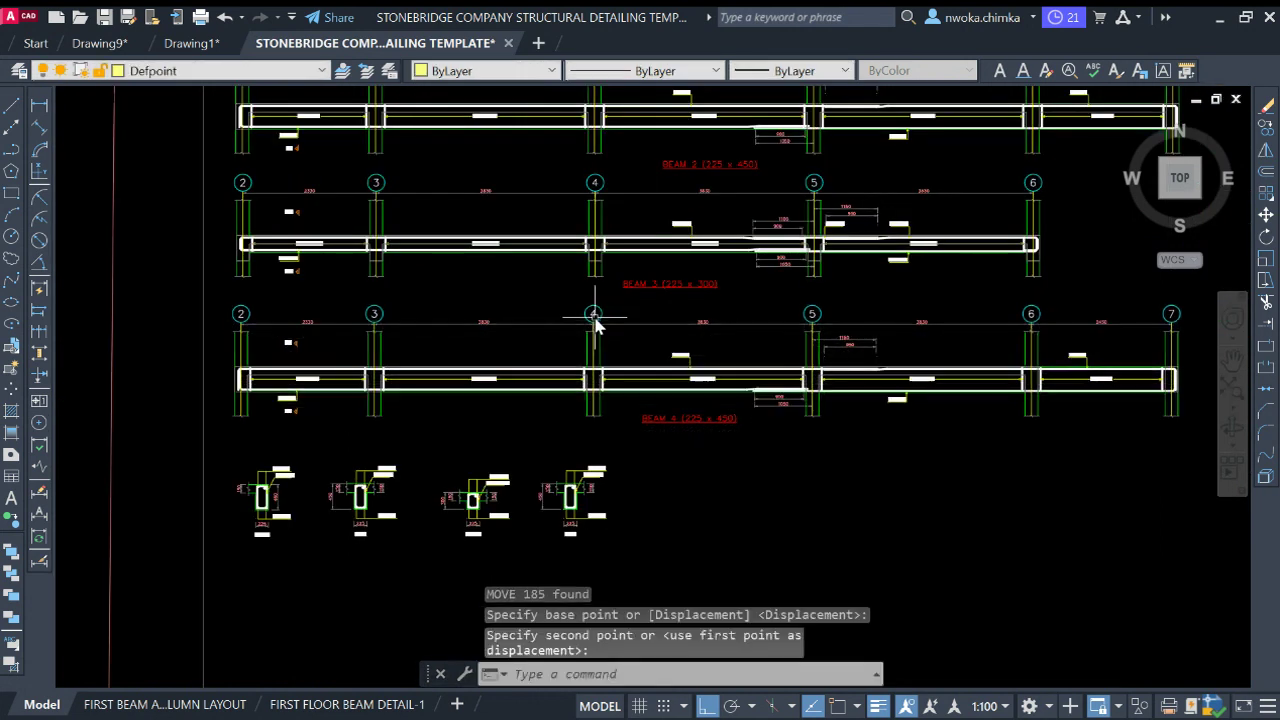
Nudge Beam 4 slightly further up towards the Beam 3 title
left_click(182, 295)
scroll(900, 380, "down", 2)
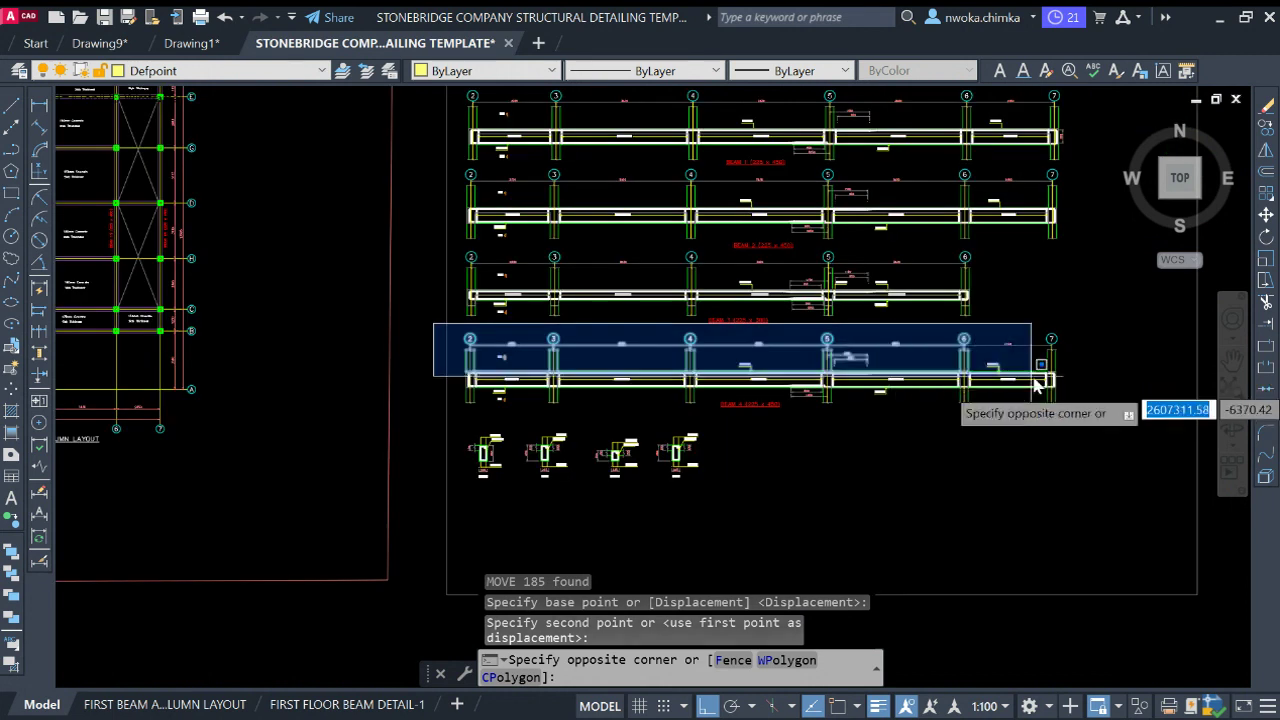
left_click(1080, 418)
type("m")
key("Return")
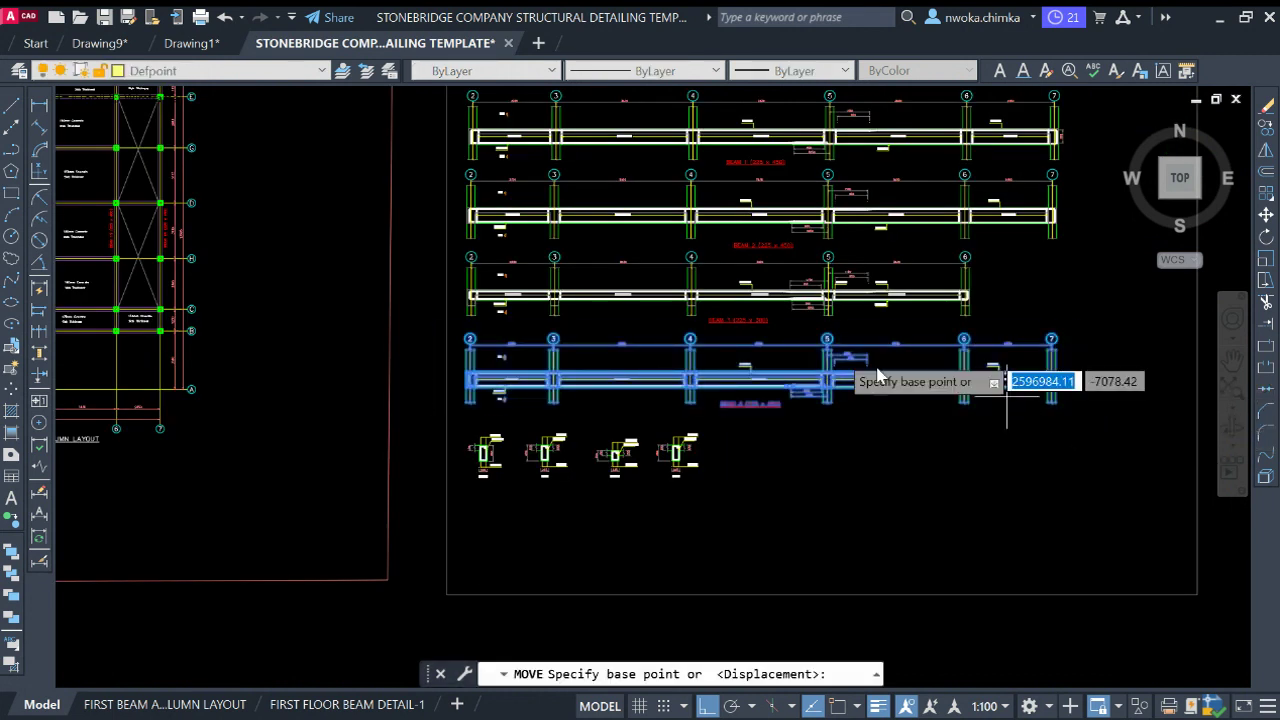
scroll(760, 338, "up", 3)
left_click(625, 317)
left_click(625, 320)
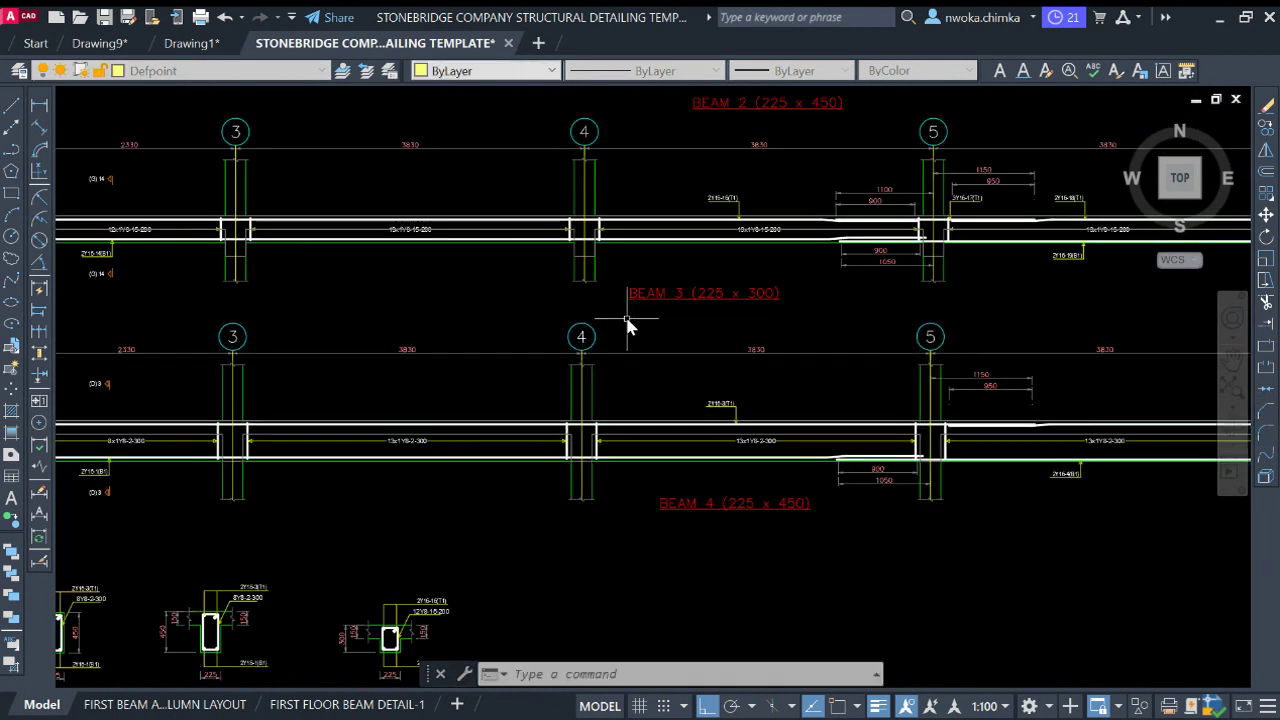
On the FIRST FLOOR BEAM DETAIL-1 sheet, raise the bottom edge of the beam viewport to just below the Beam 4 title
scroll(614, 290, "down", 2)
scroll(476, 497, "up", 2)
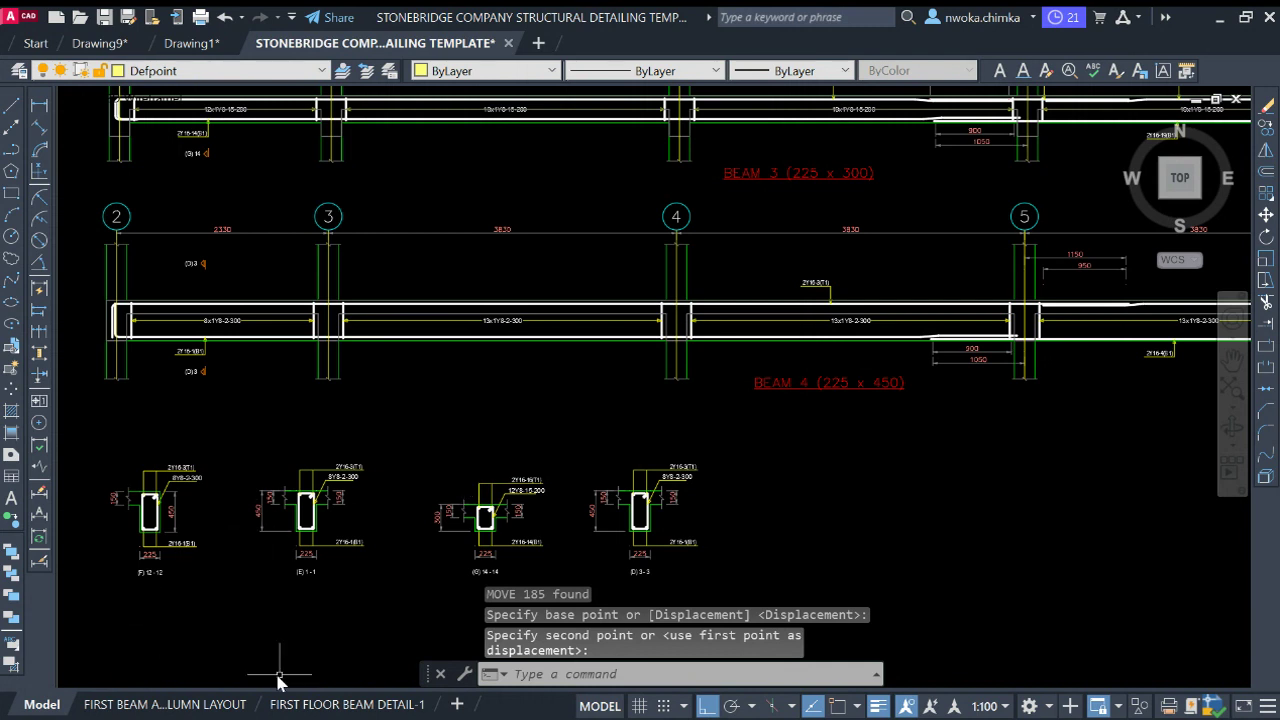
left_click(314, 710)
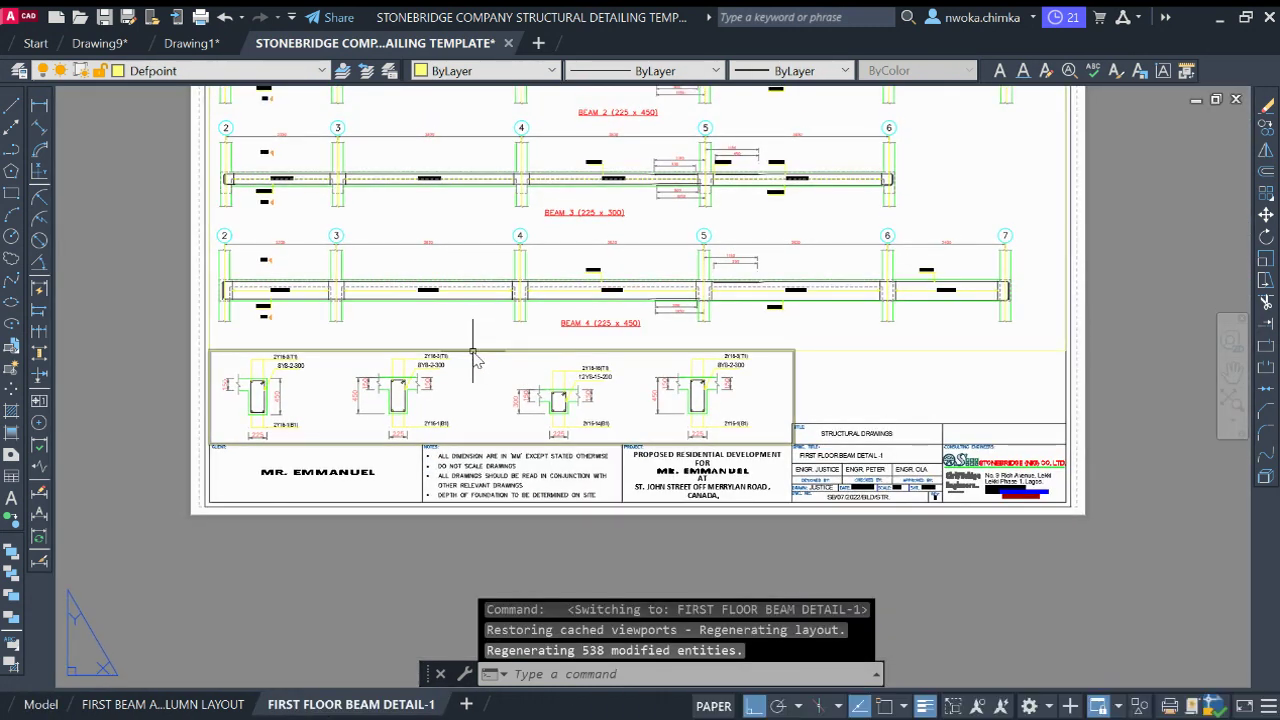
left_click(817, 350)
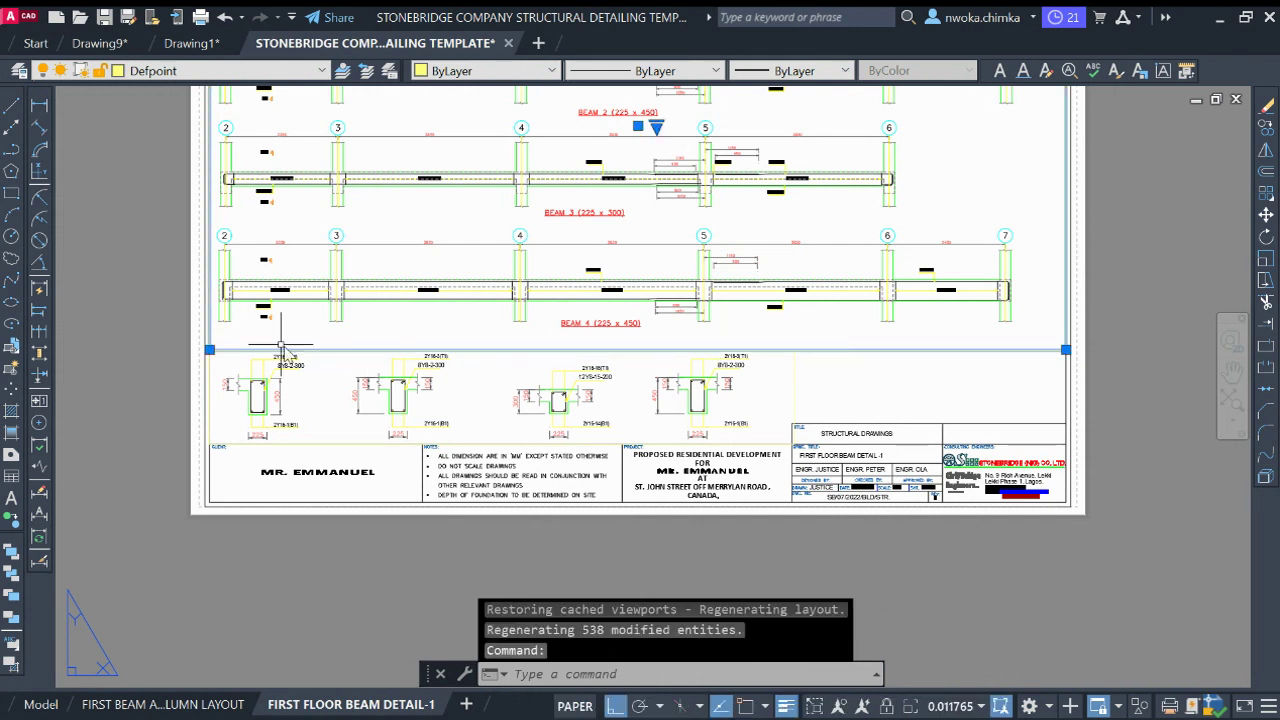
left_click(209, 349)
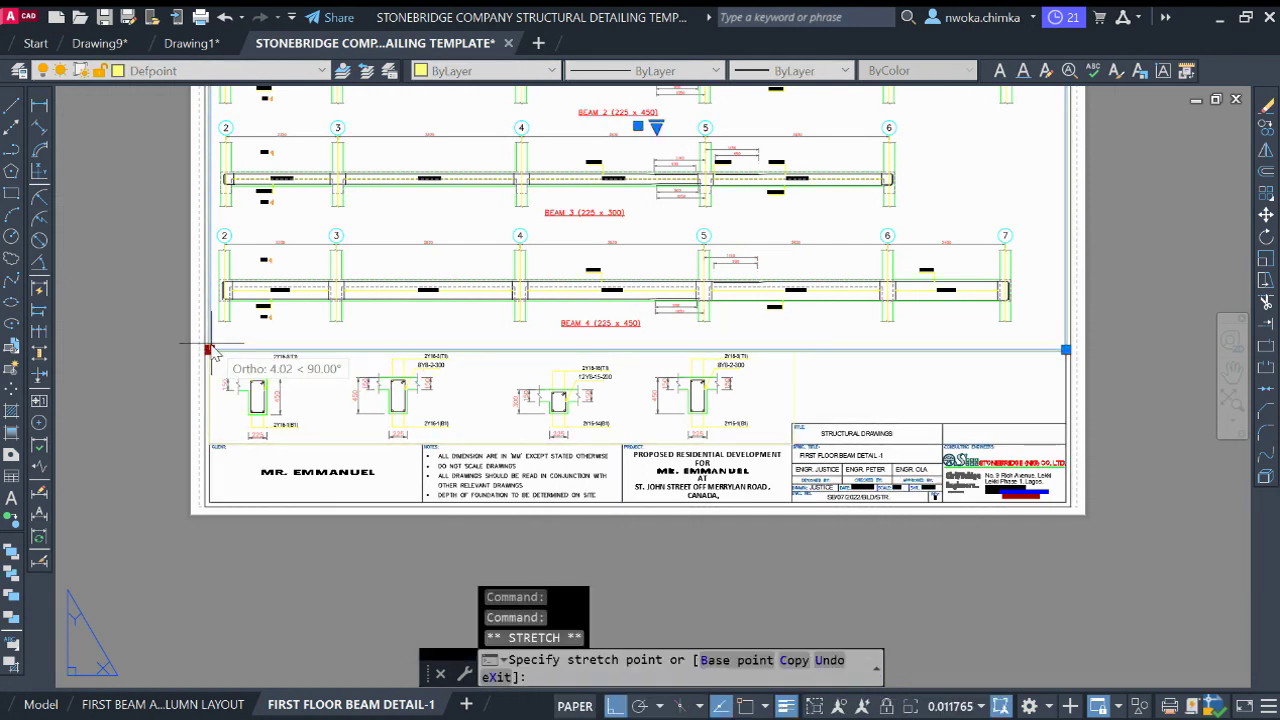
scroll(212, 350, "up", 2)
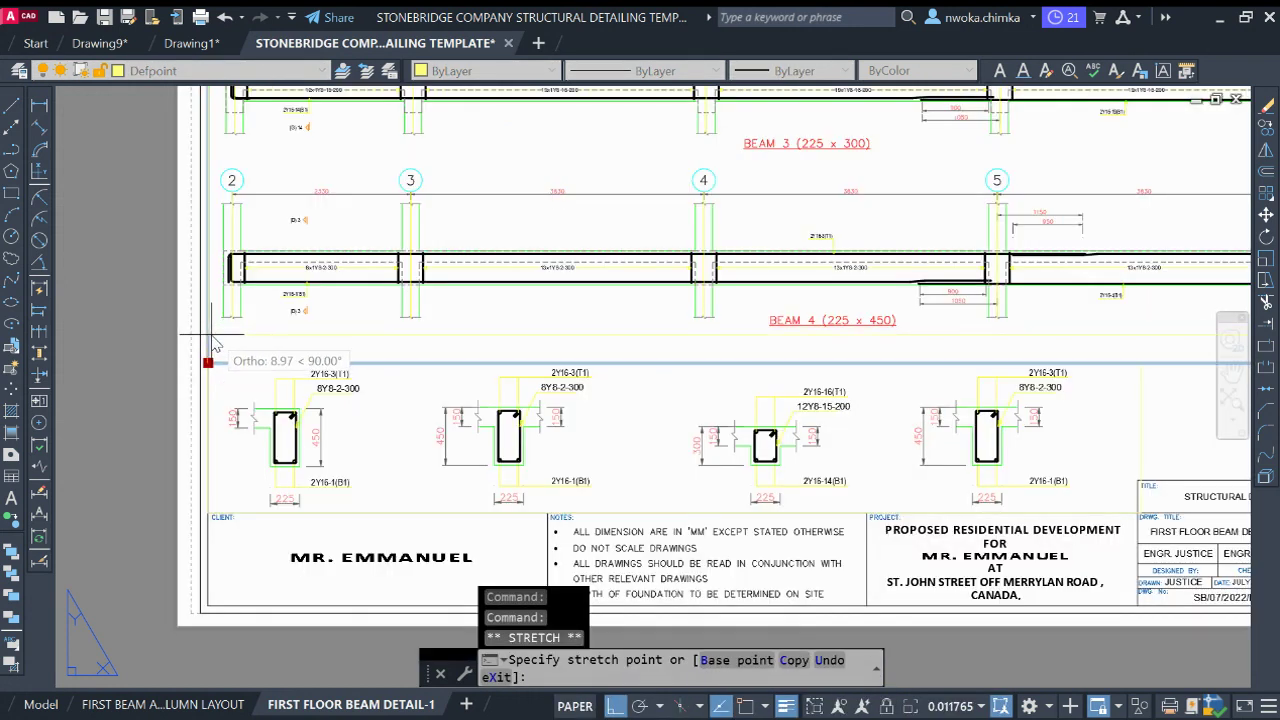
left_click(211, 335)
Stretch the cross-section viewport's top edge up to meet the beam viewport's bottom edge, turning object snap on
left_click(226, 362)
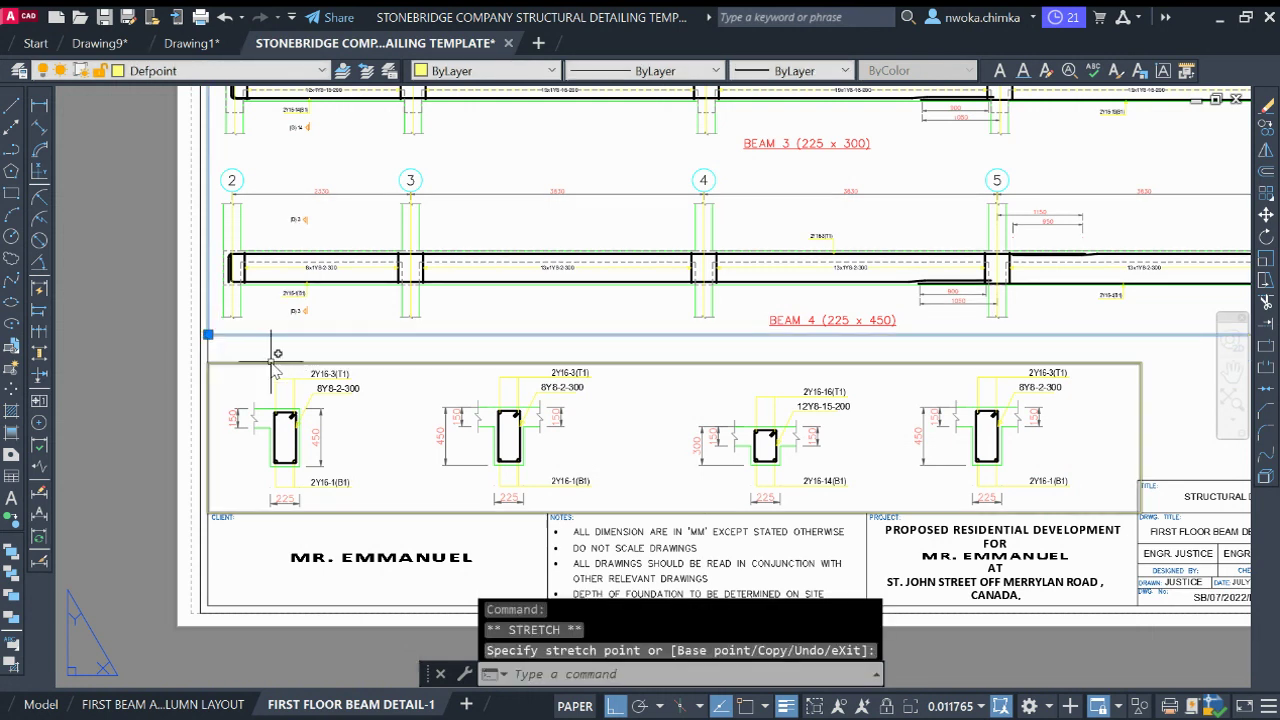
left_click(208, 362)
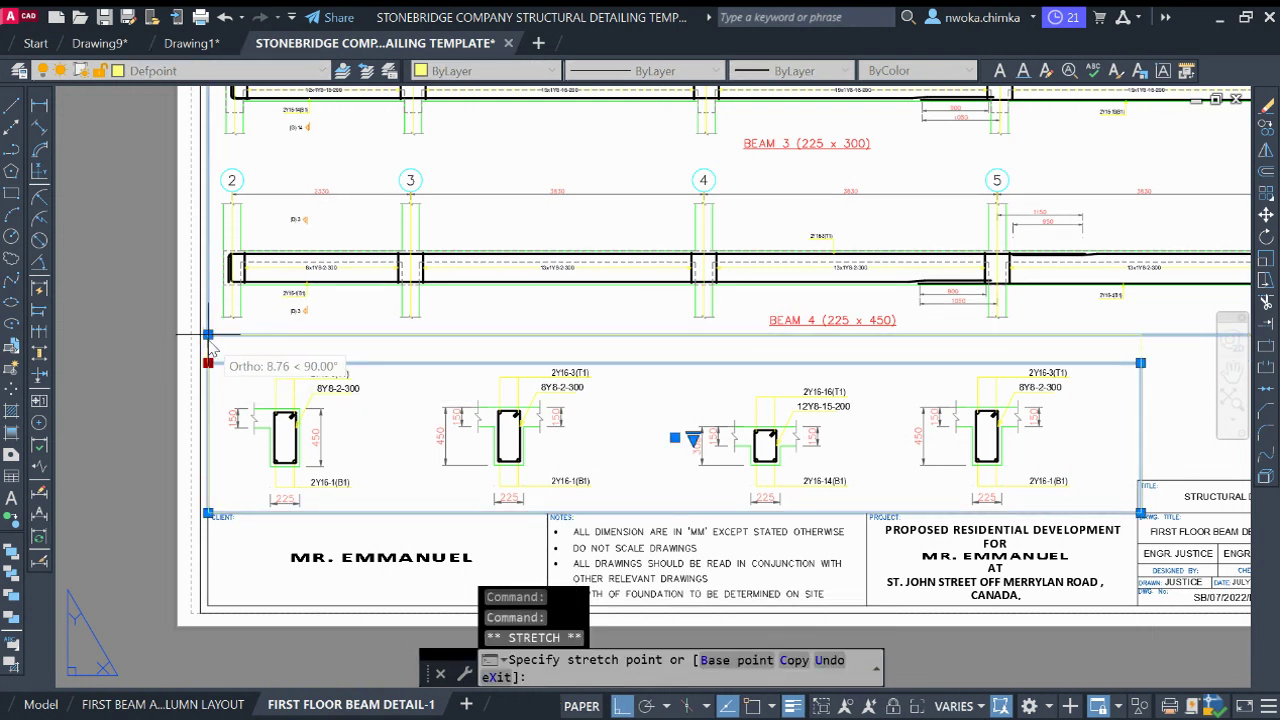
key("F3")
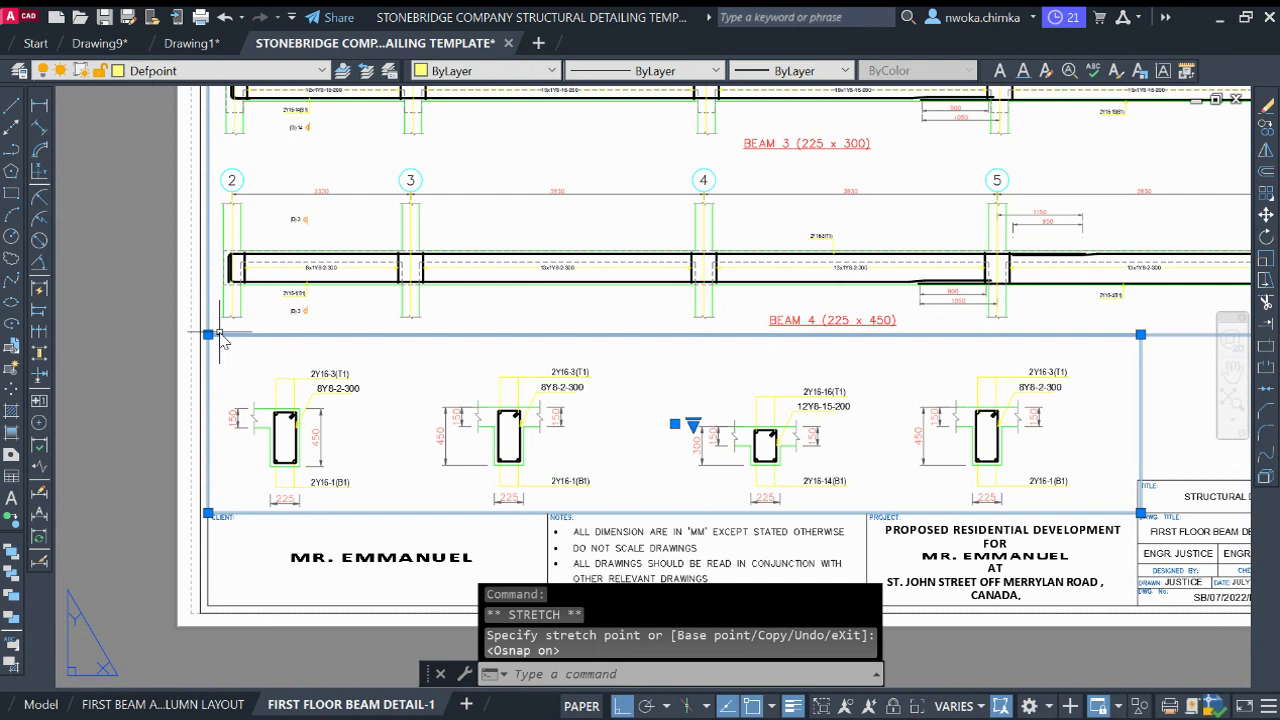
scroll(340, 318, "down", 2)
key("Escape")
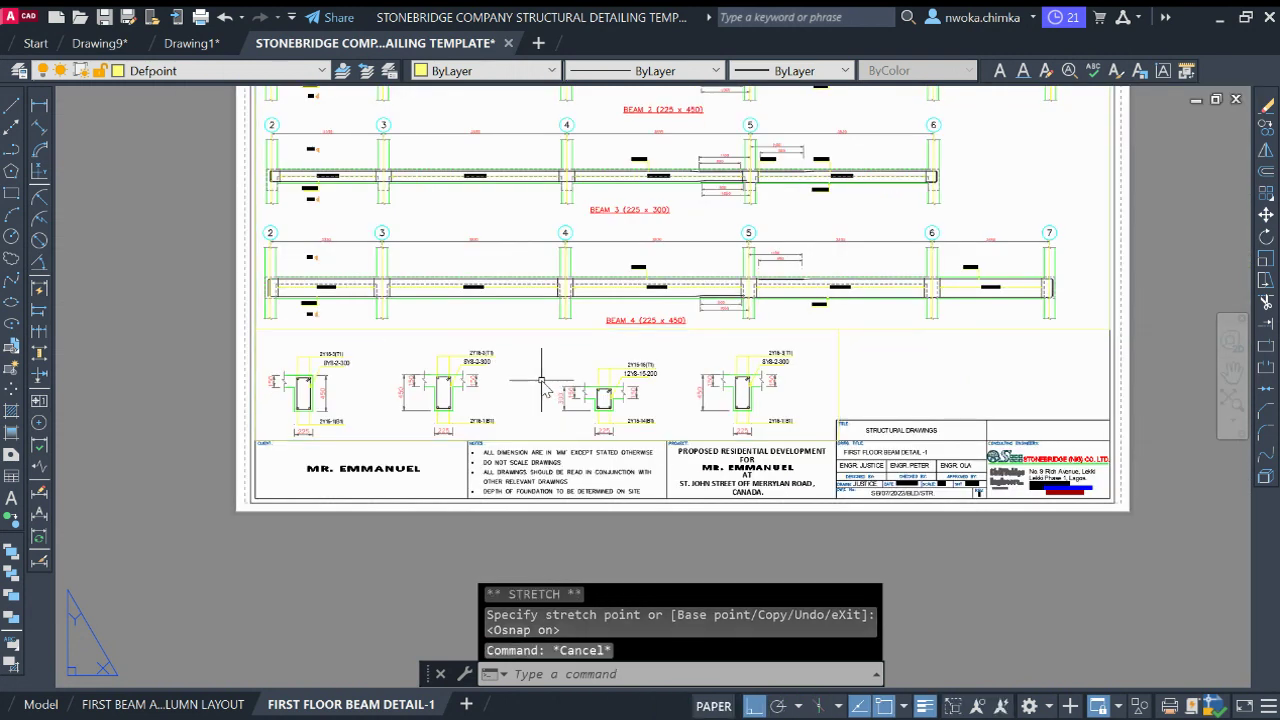
Shift the view inside the cross-section viewport upward so the section labels fit, and return to paper space
double_click(520, 375)
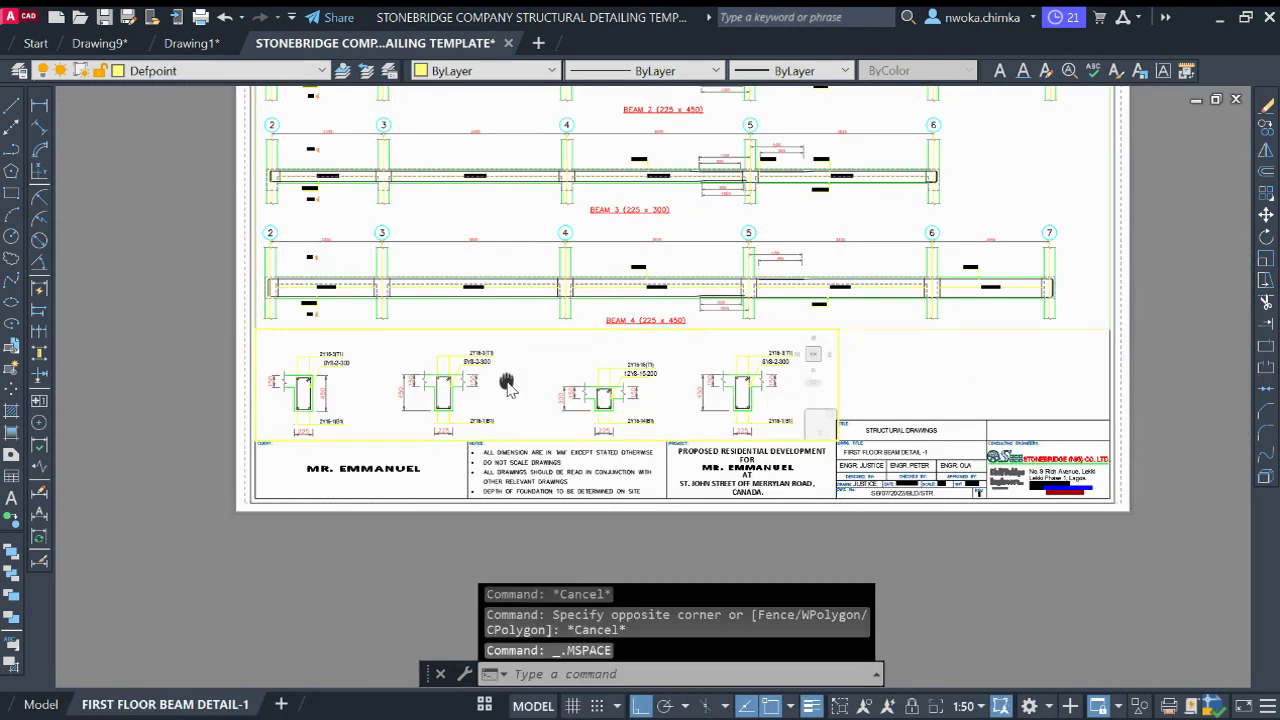
middle_click_drag(507, 385, 507, 369)
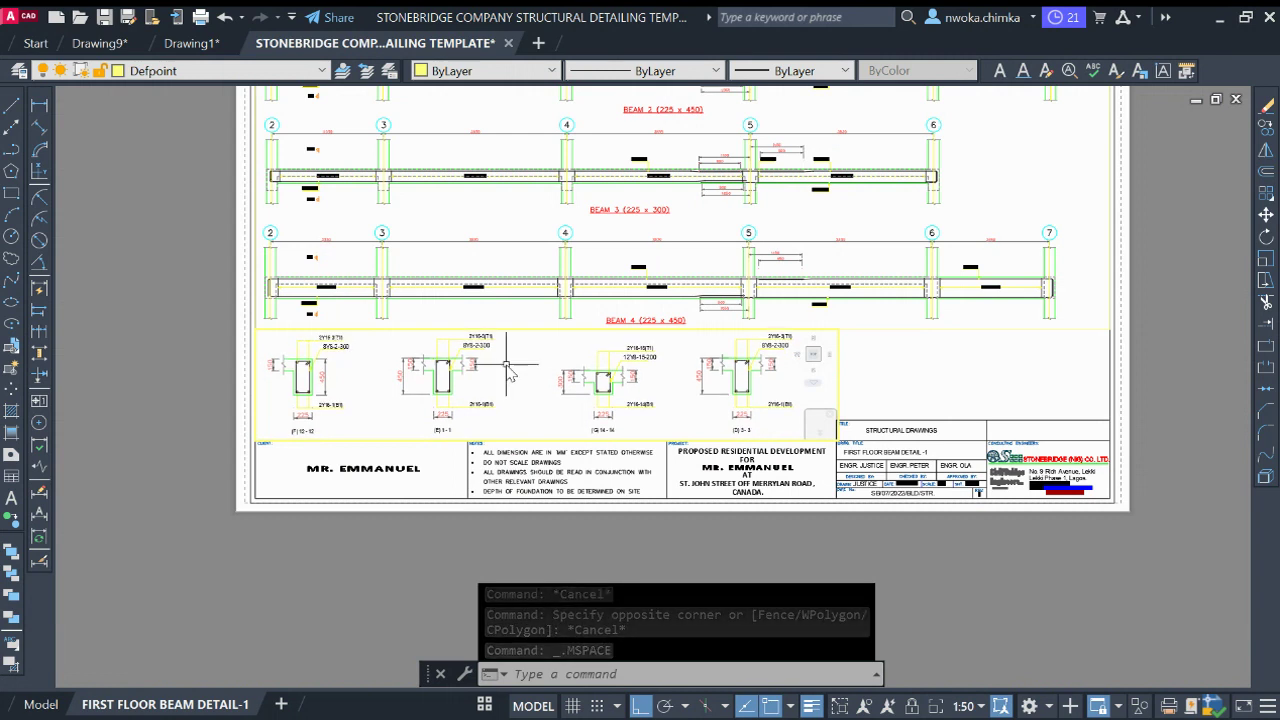
double_click(174, 365)
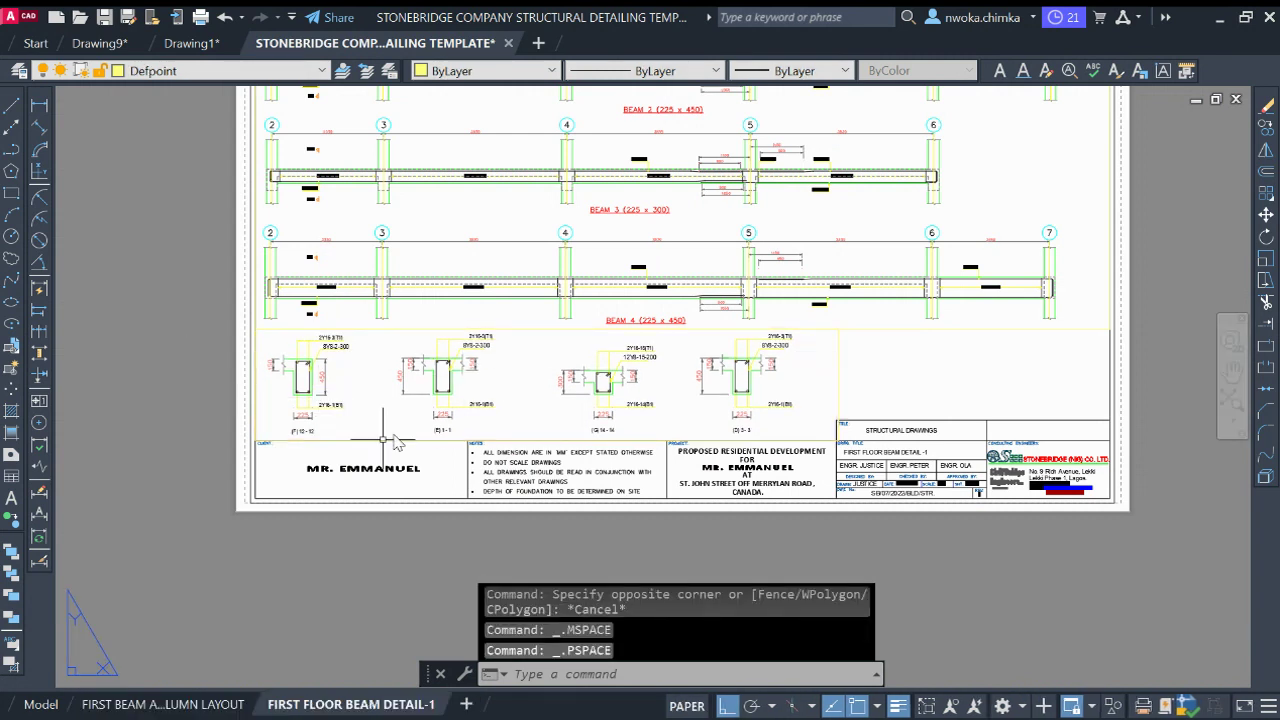
In model space, move the (F) 12 - 12 and (E) 1 - 1 labels straight up, closer to their 225 dimensions
left_click(41, 704)
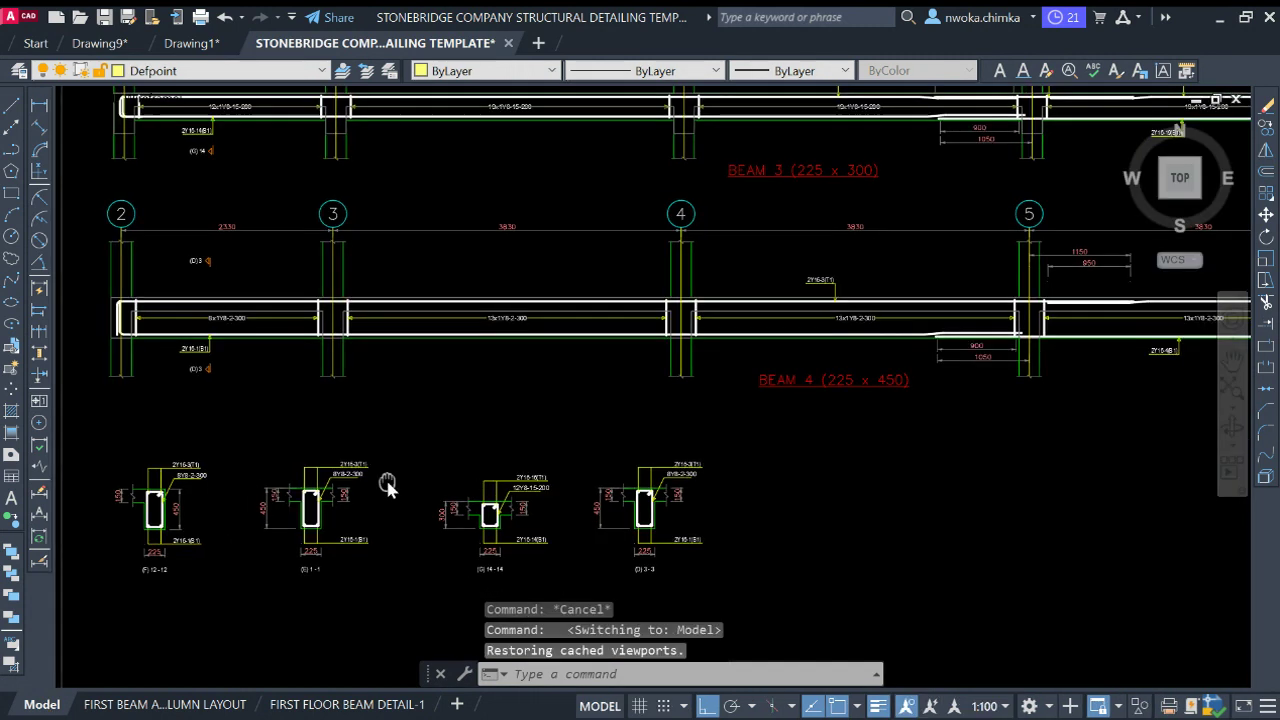
scroll(388, 487, "up", 5)
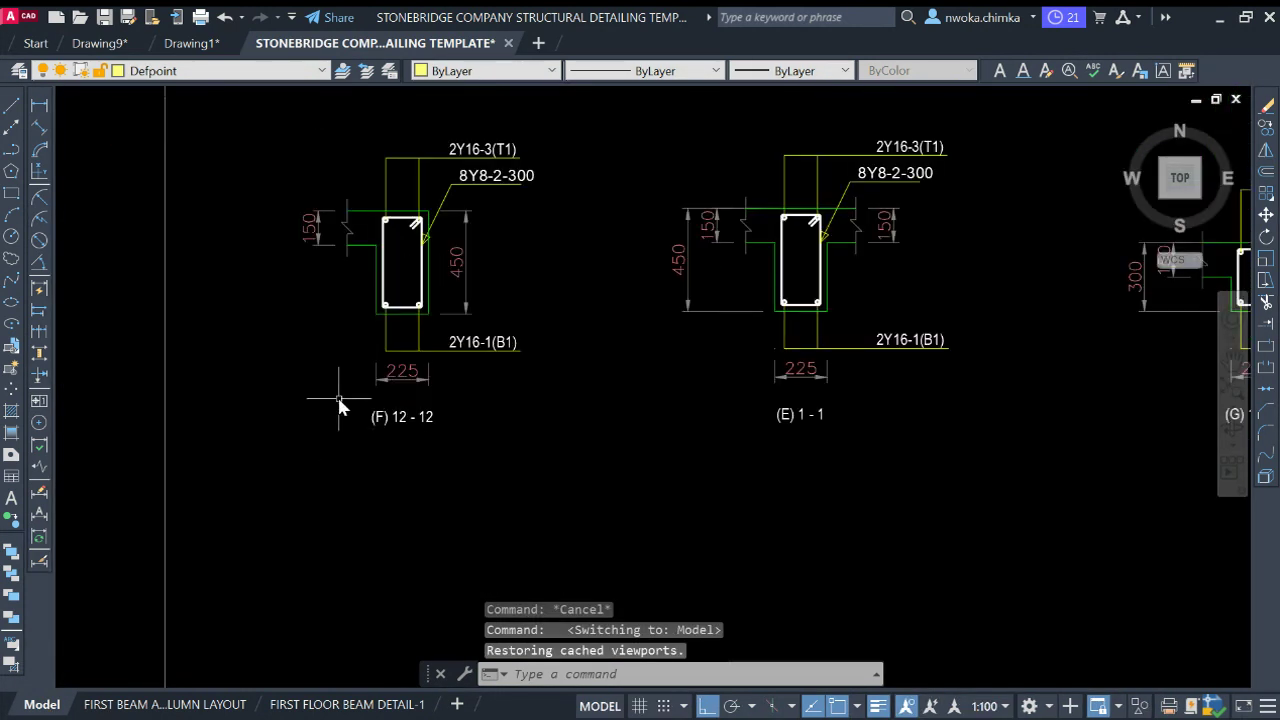
left_click(338, 404)
left_click(888, 460)
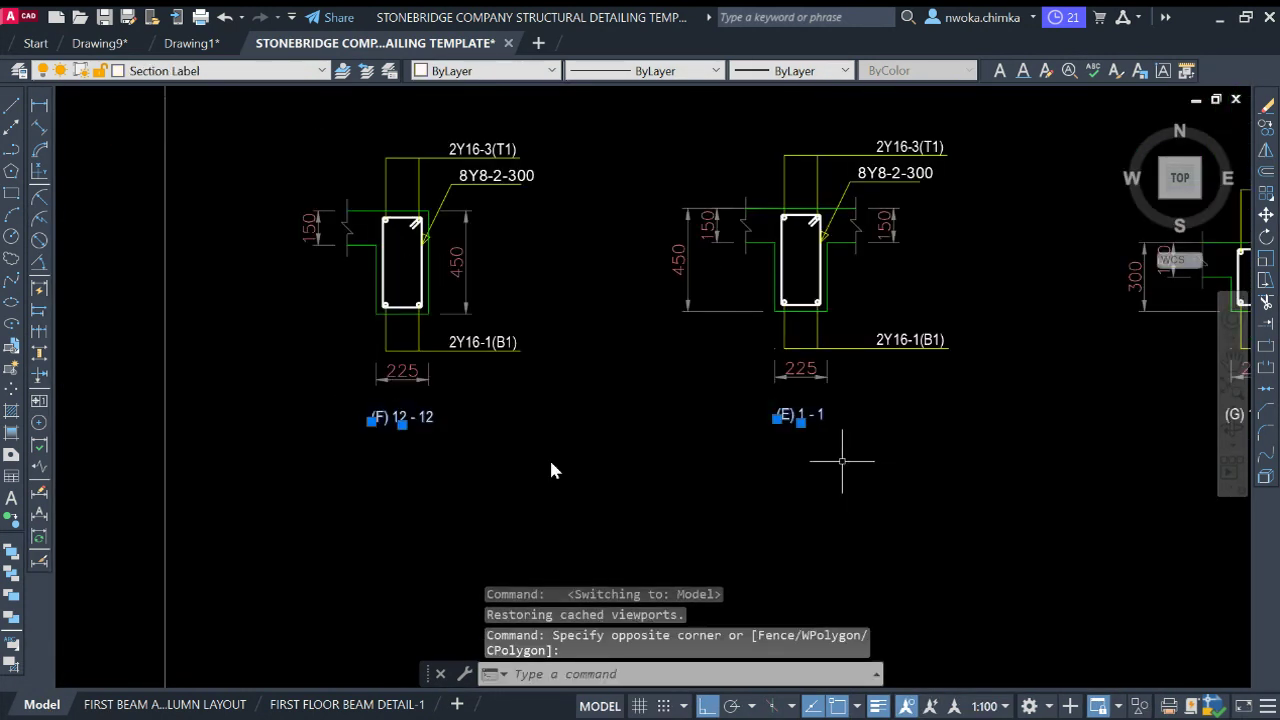
type("m")
key("Return")
scroll(445, 470, "up", 2)
left_click(445, 452)
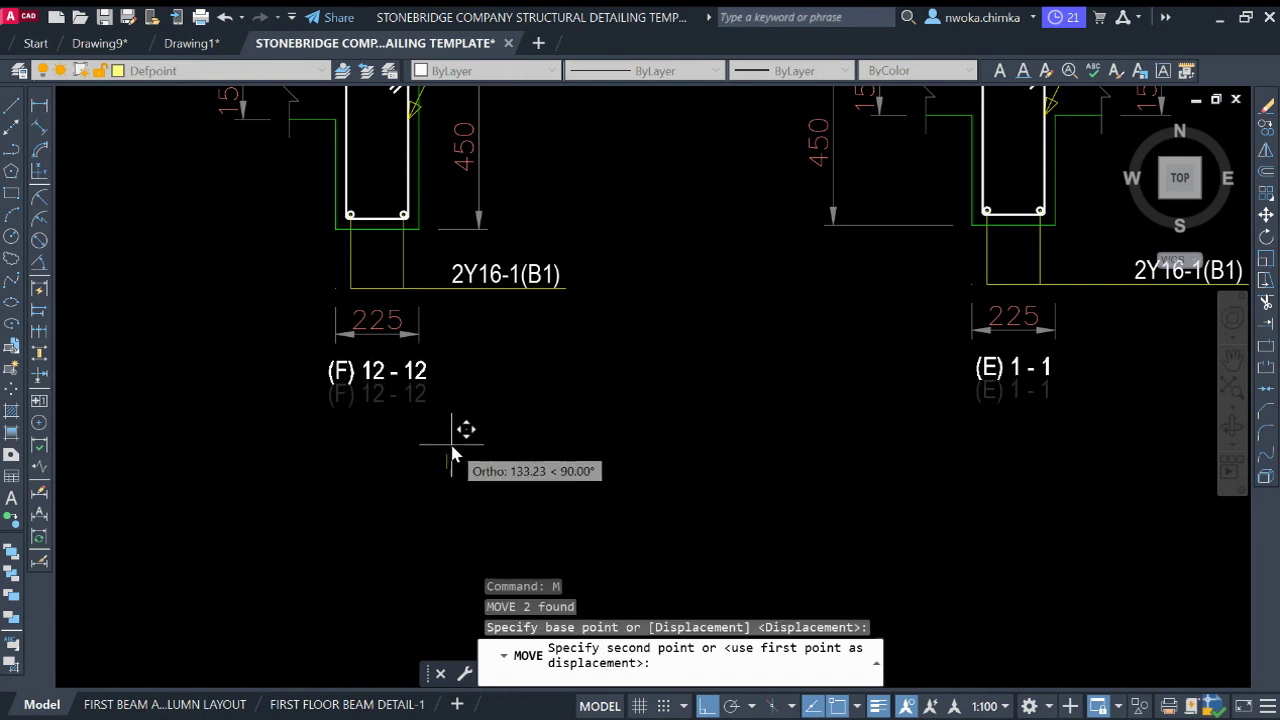
left_click(452, 440)
Move the (G) 14 - 14 label straight up, closer to the 225 dimension of its section
scroll(640, 400, "down", 3)
scroll(645, 403, "up", 3)
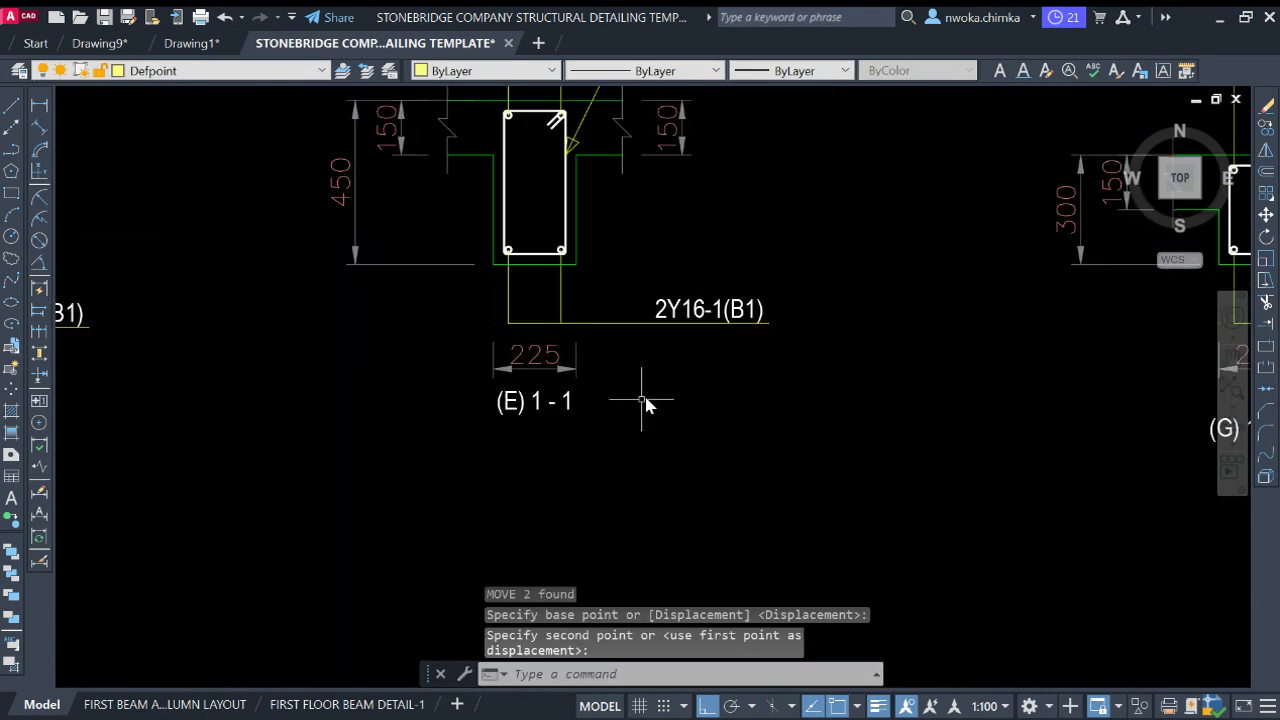
scroll(645, 403, "down", 3)
scroll(771, 429, "up", 3)
left_click(834, 391)
left_click(657, 430)
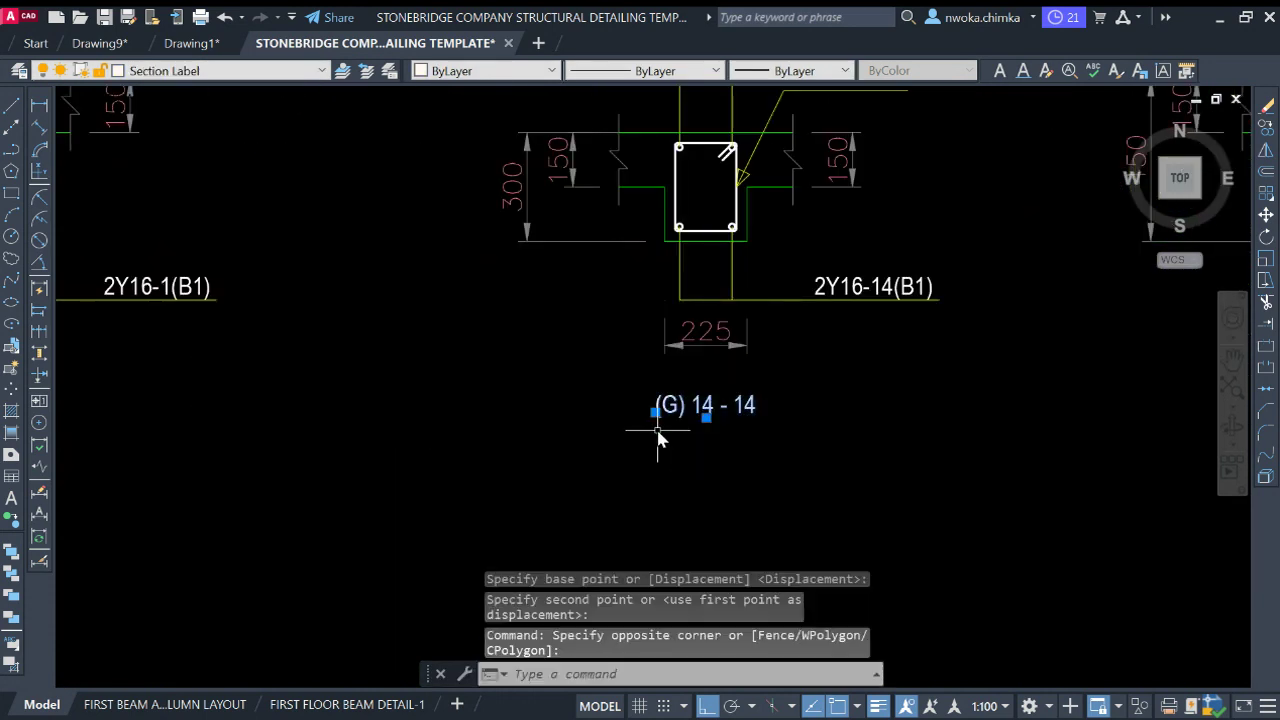
type("m")
key("Return")
left_click(741, 513)
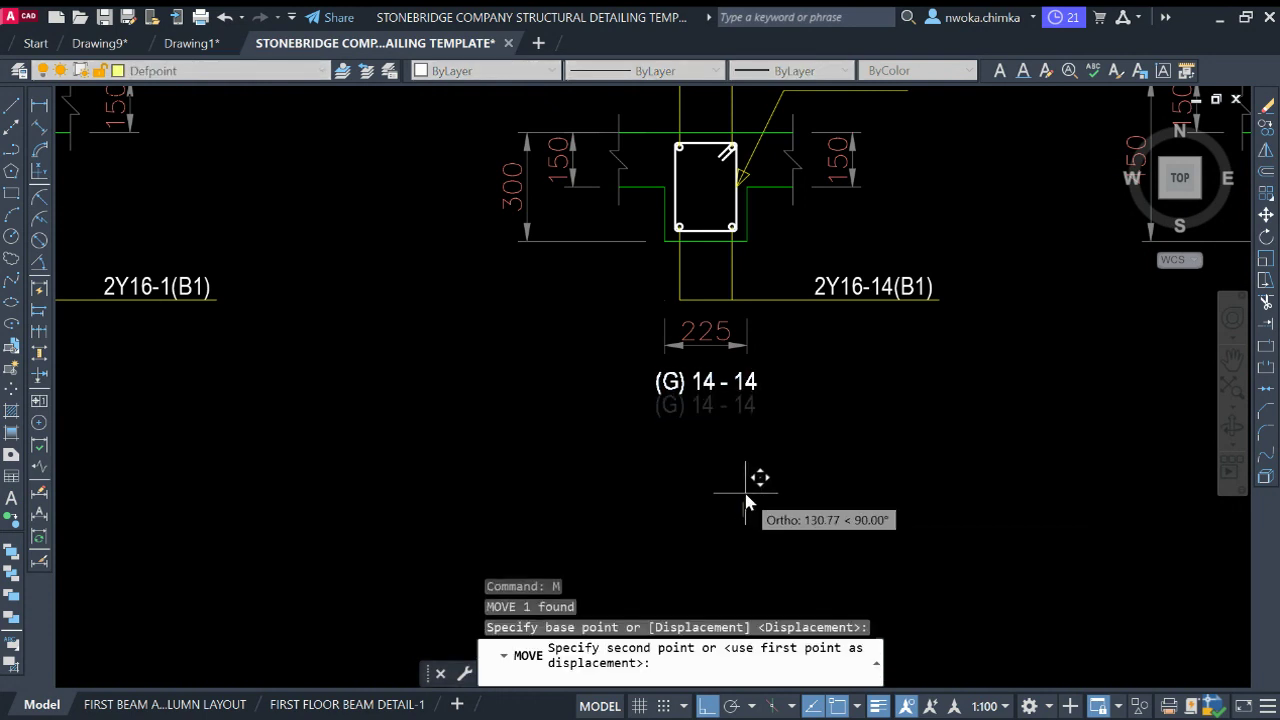
left_click(747, 500)
Move the (D) 3 - 3 label straight up, closer to the 225 dimension of its section
scroll(669, 471, "down", 3)
scroll(963, 434, "up", 3)
scroll(951, 374, "up", 2)
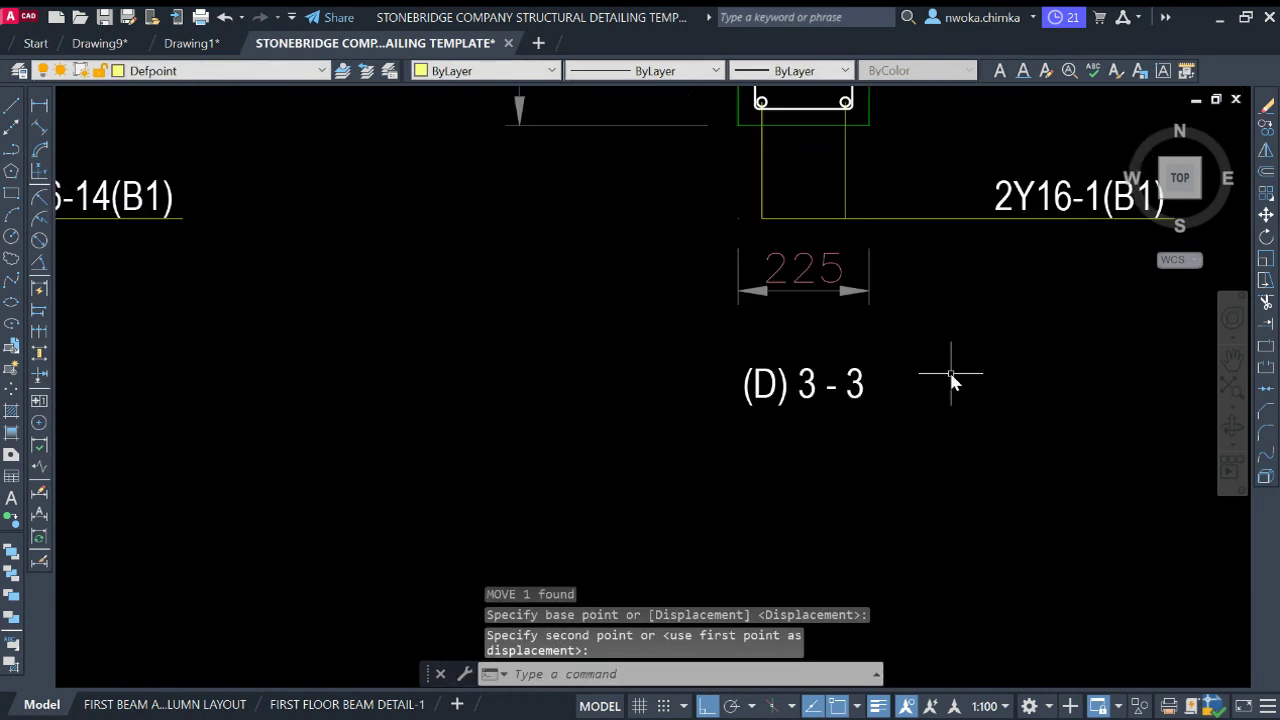
left_click(951, 374)
left_click(762, 426)
type("m")
key("Return")
left_click(790, 466)
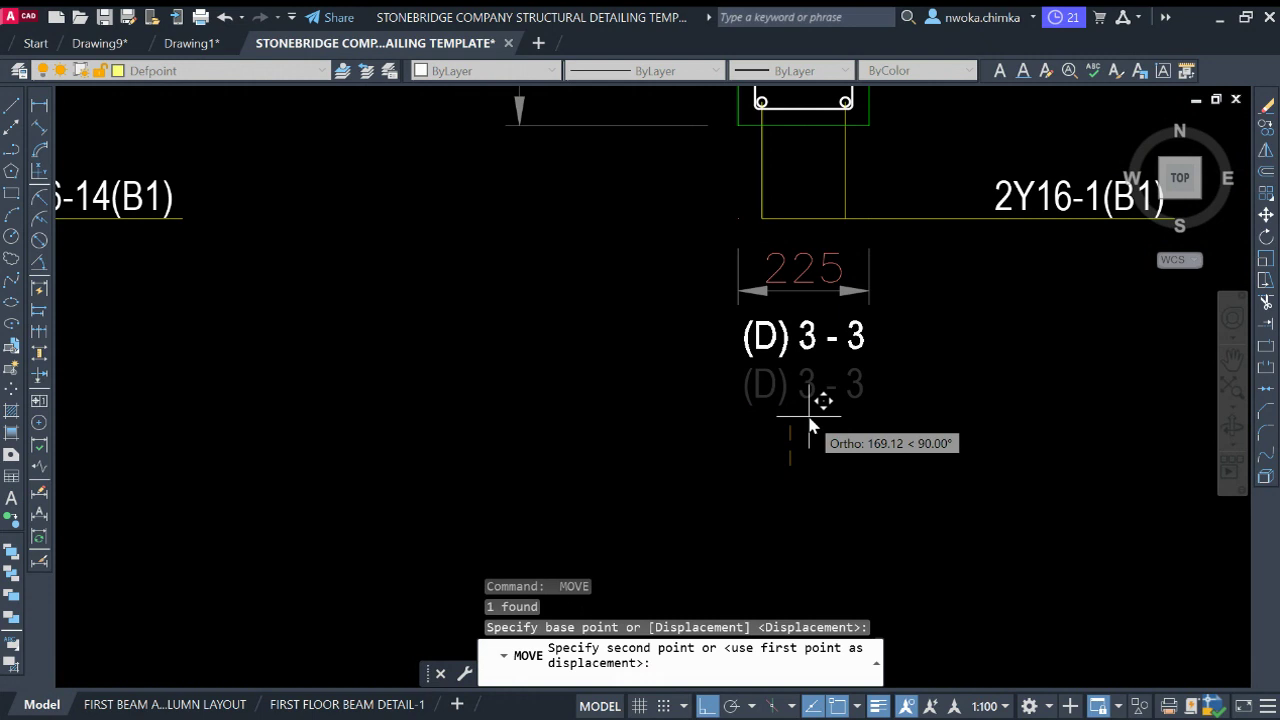
left_click(808, 424)
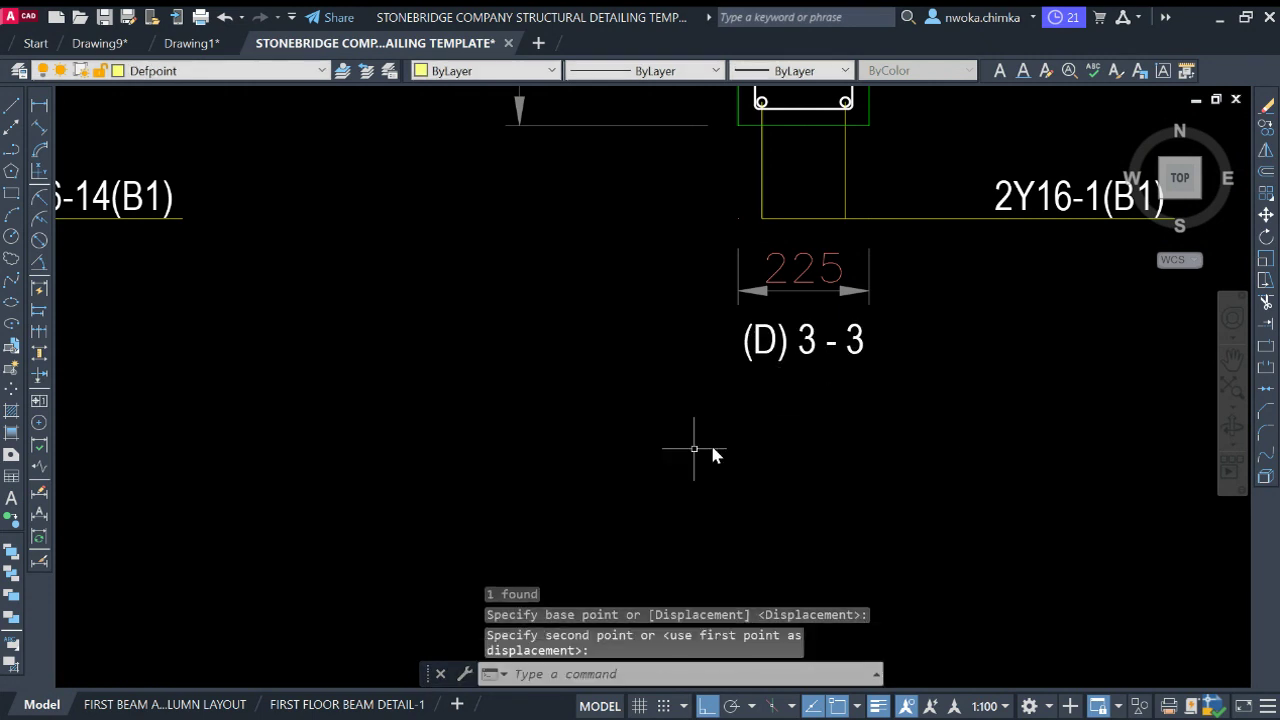
Inside the sheet's cross-section viewport, move the whole (G) 14 - 14 section straight up to align with its neighbours, and return to paper space
left_click(350, 704)
scroll(465, 375, "up", 2)
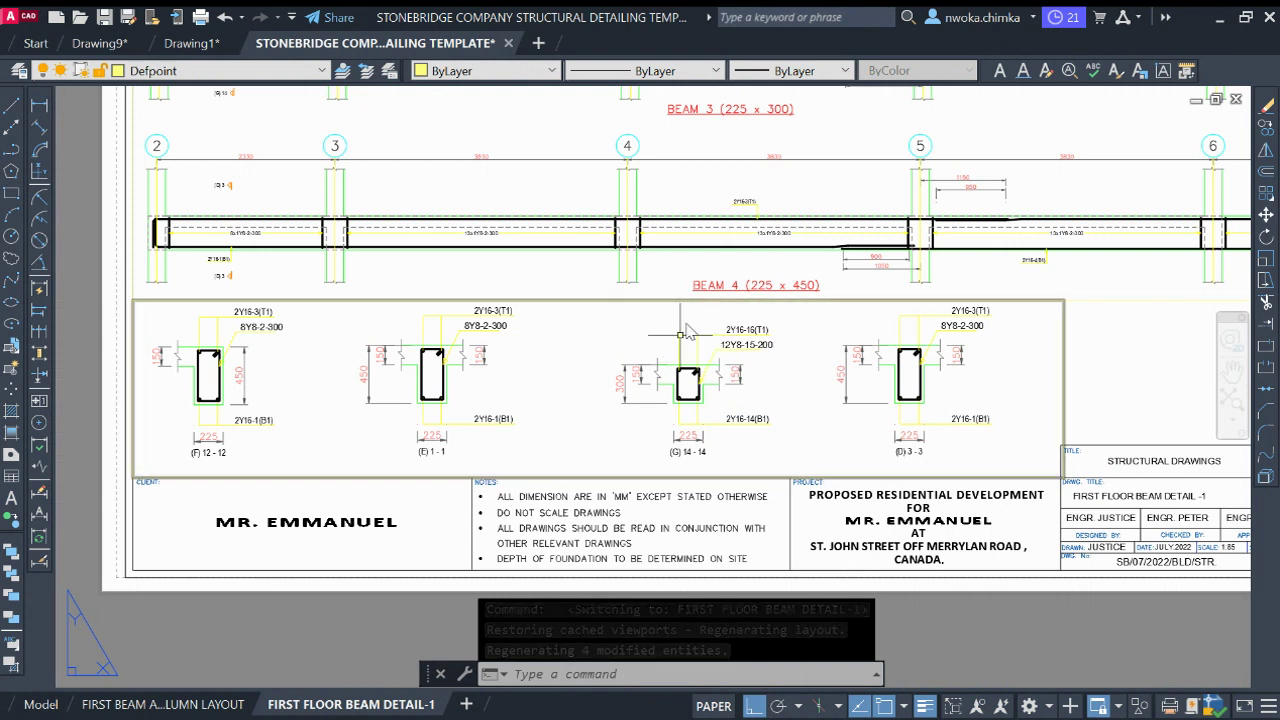
double_click(625, 345)
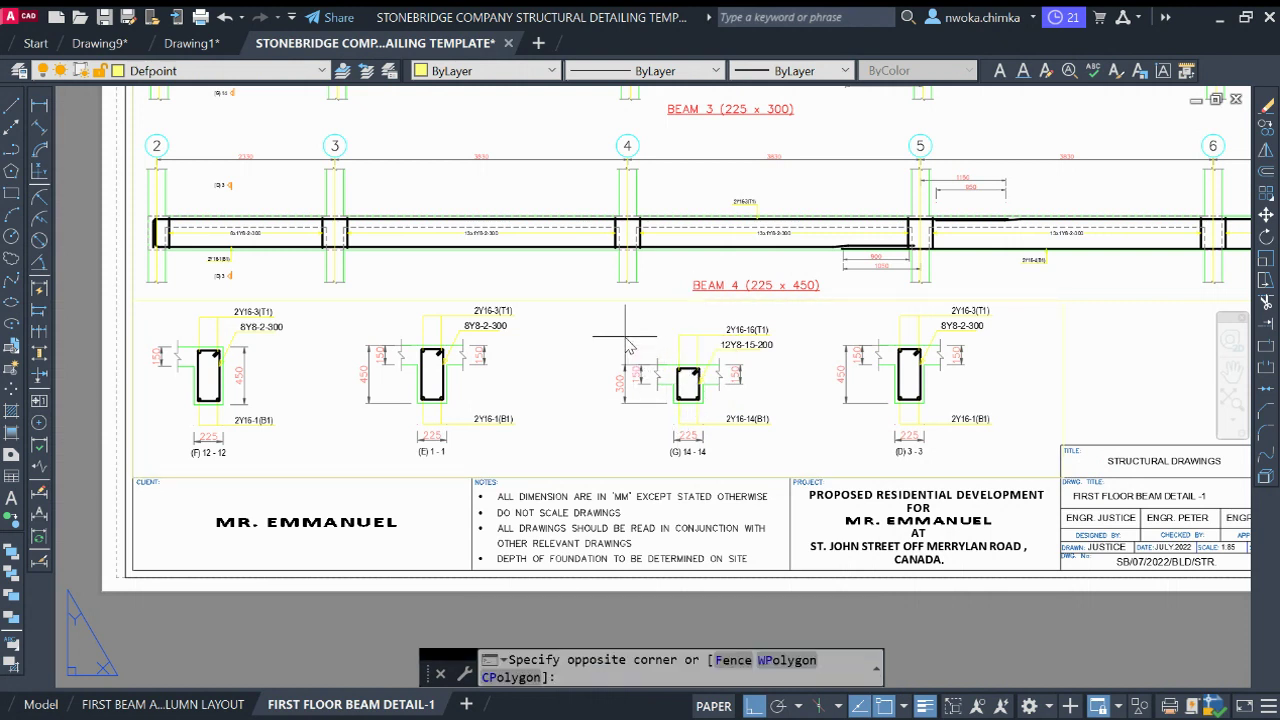
left_click(598, 311)
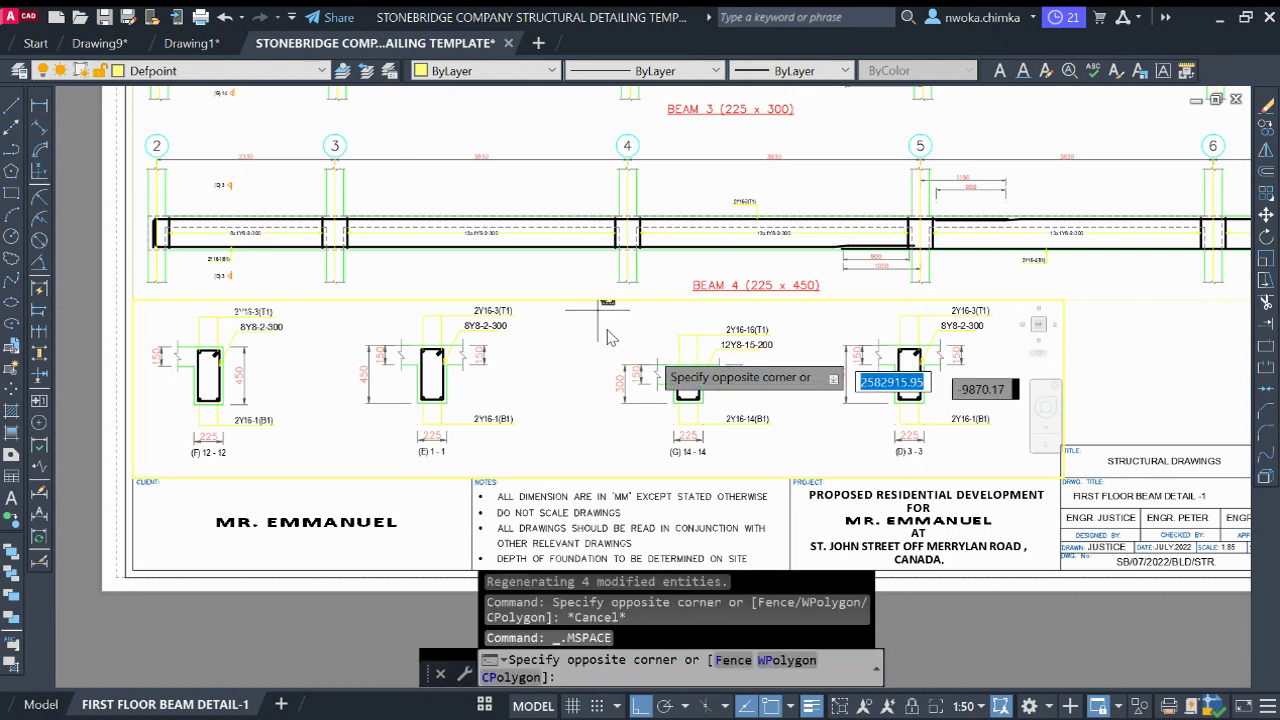
left_click(805, 465)
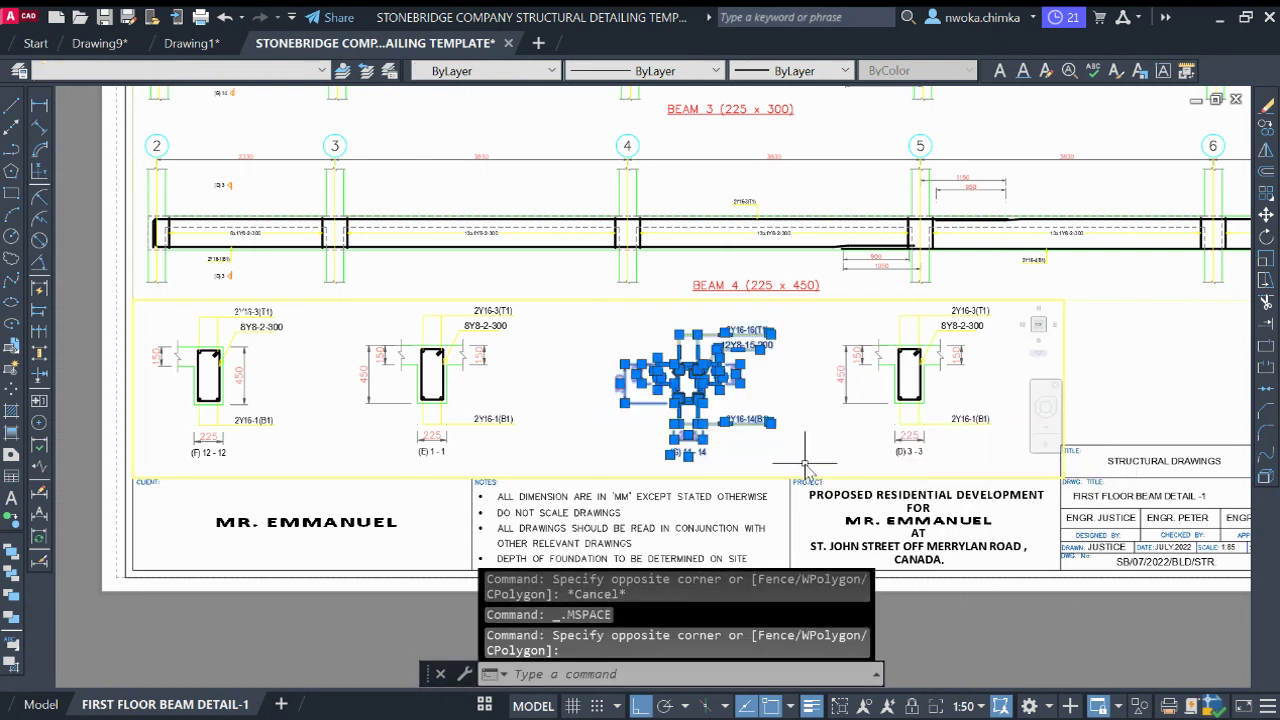
key("Return")
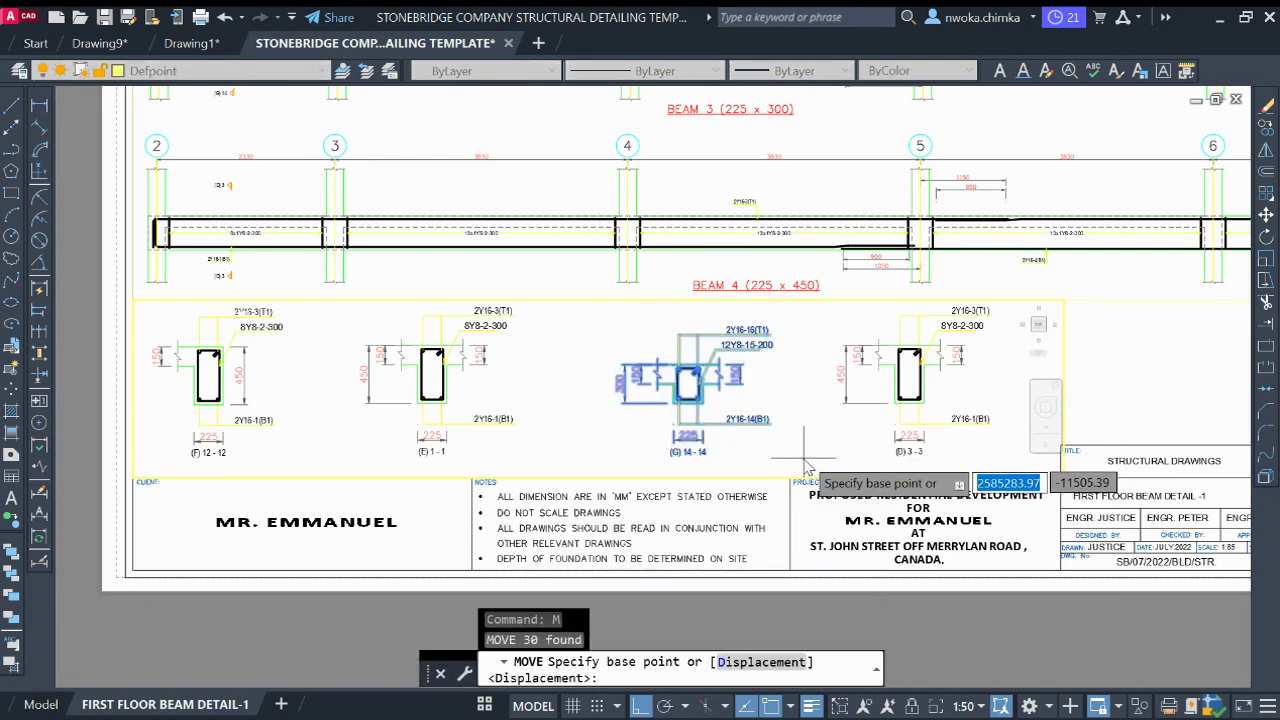
left_click(803, 455)
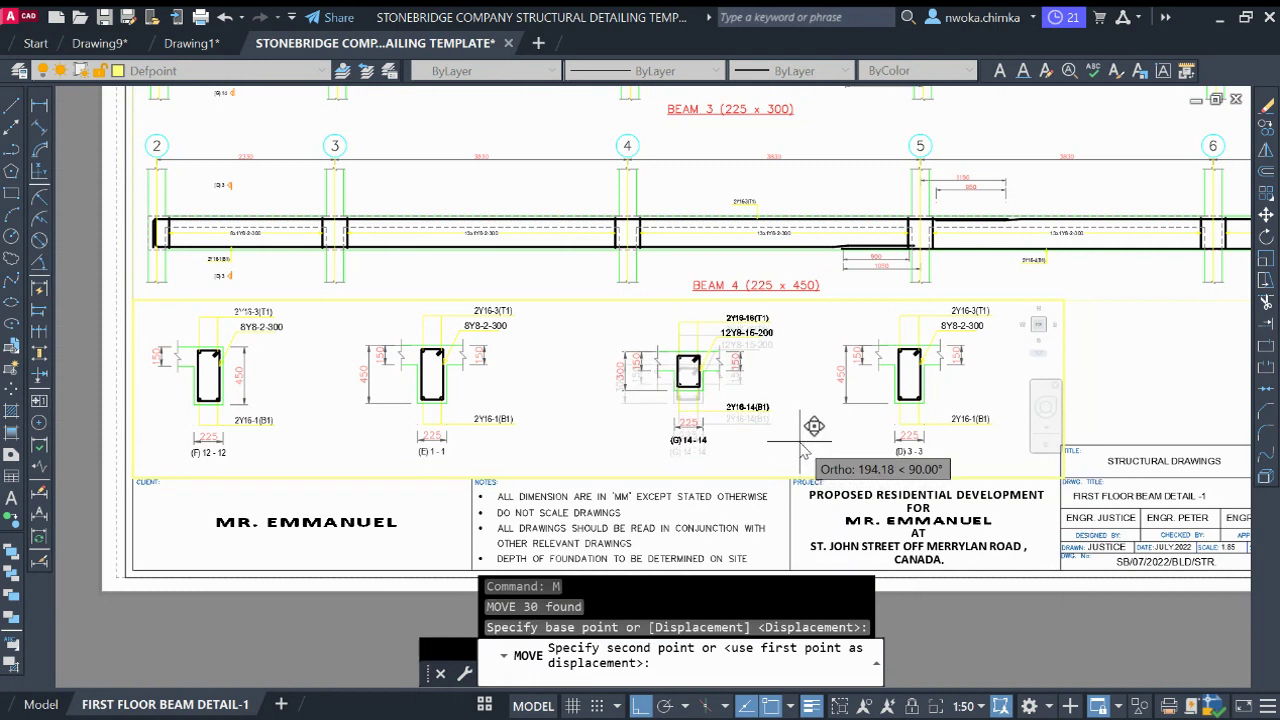
left_click(804, 445)
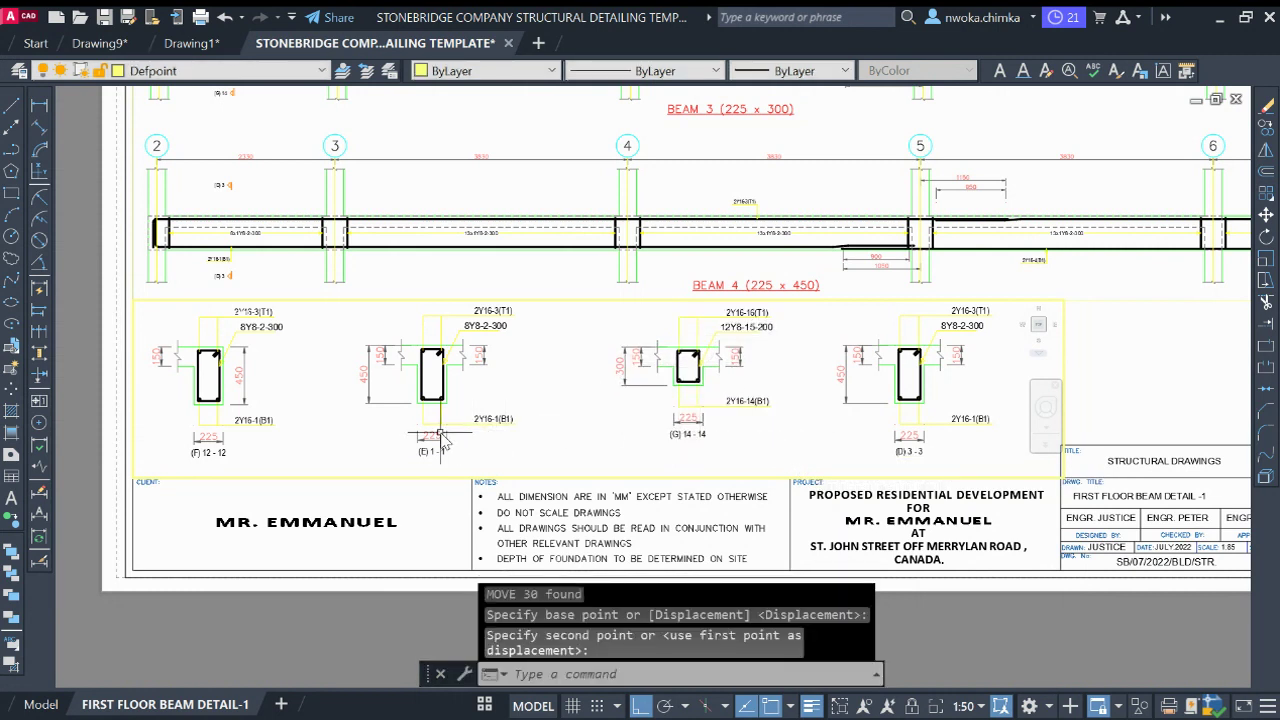
double_click(81, 408)
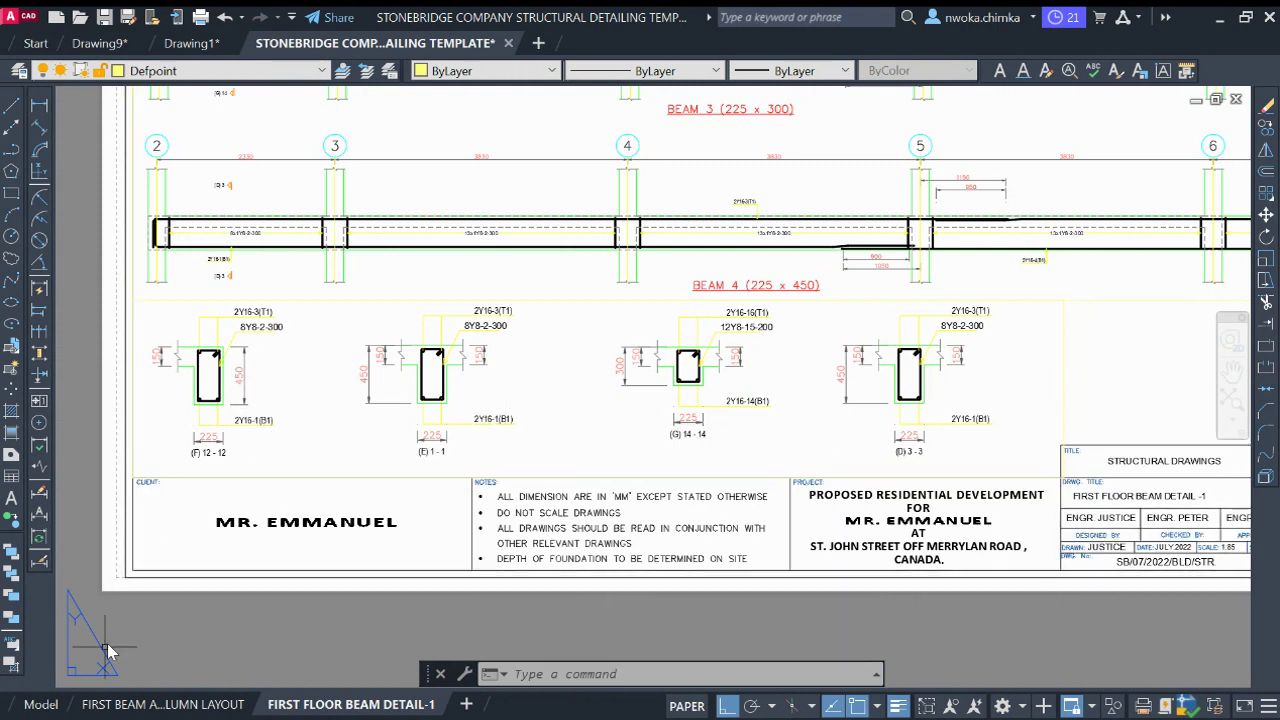
In model space, copy the BEAM 4 (225 x 450) title to a spot beneath the (F) 12 - 12 section label
left_click(42, 705)
scroll(650, 372, "down", 4)
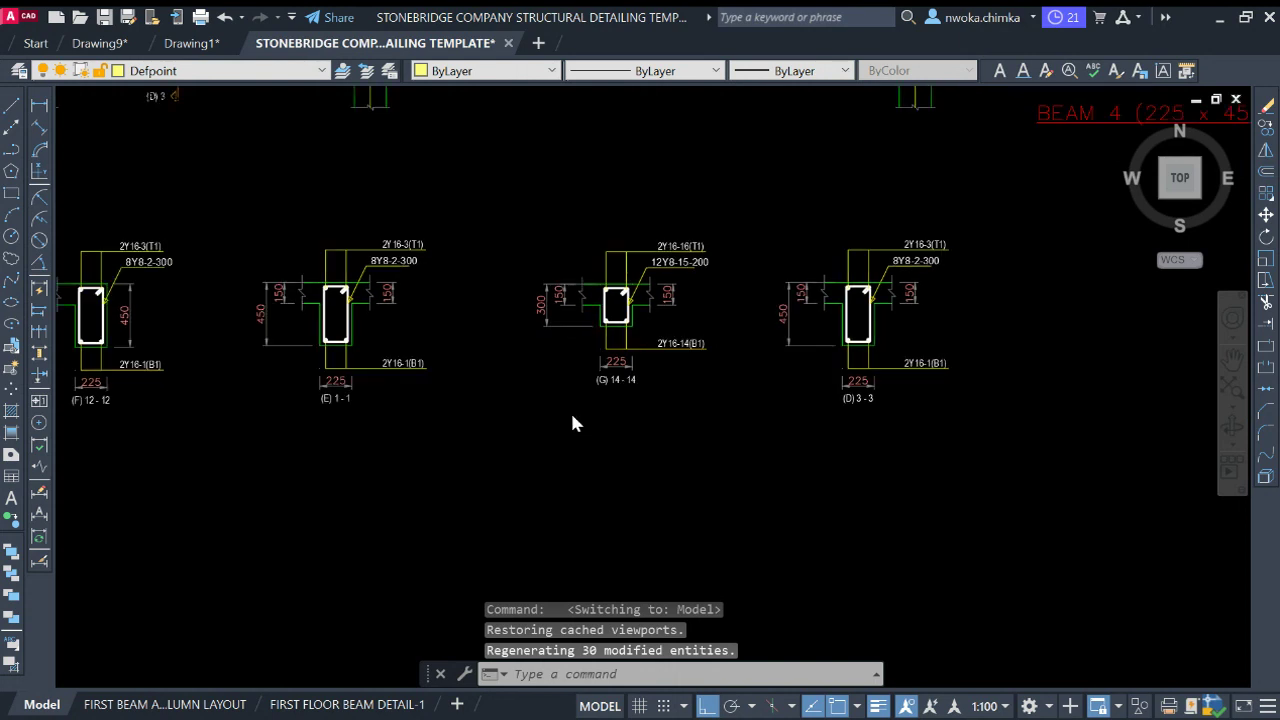
scroll(670, 340, "up", 3)
scroll(690, 380, "down", 4)
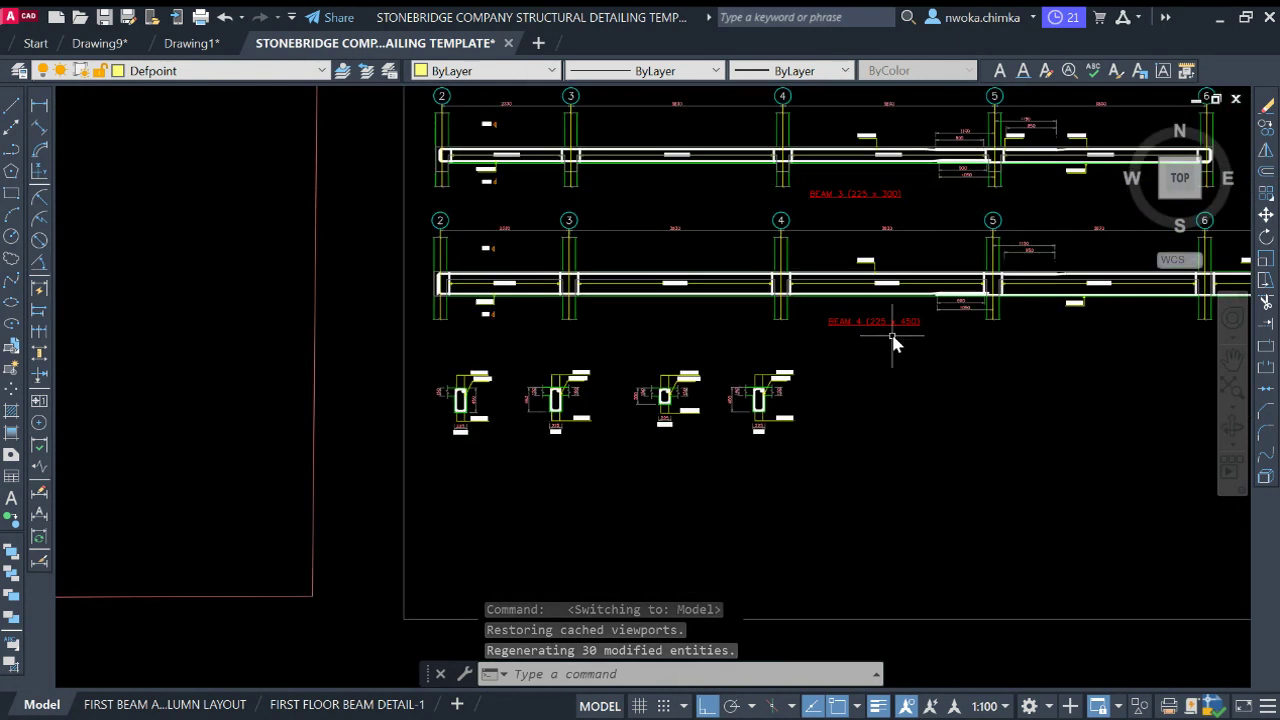
scroll(888, 333, "up", 2)
left_click(881, 321)
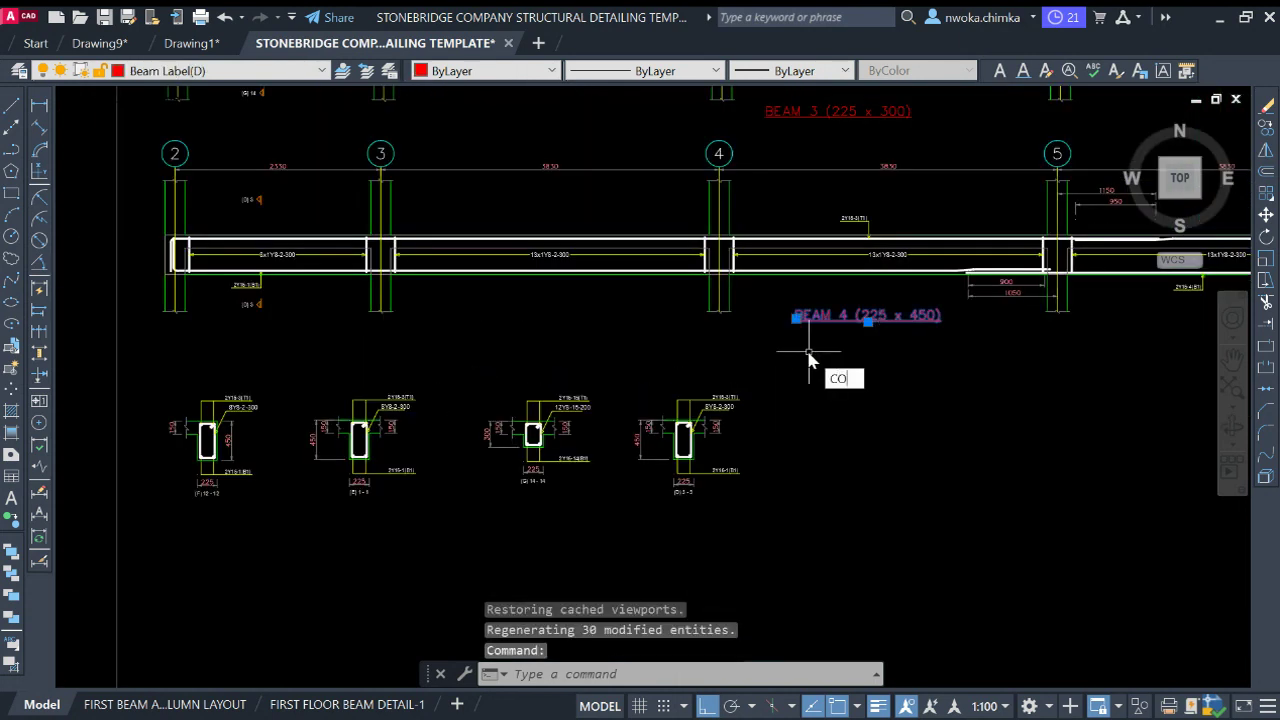
type("CO")
key("Return")
left_click(867, 321)
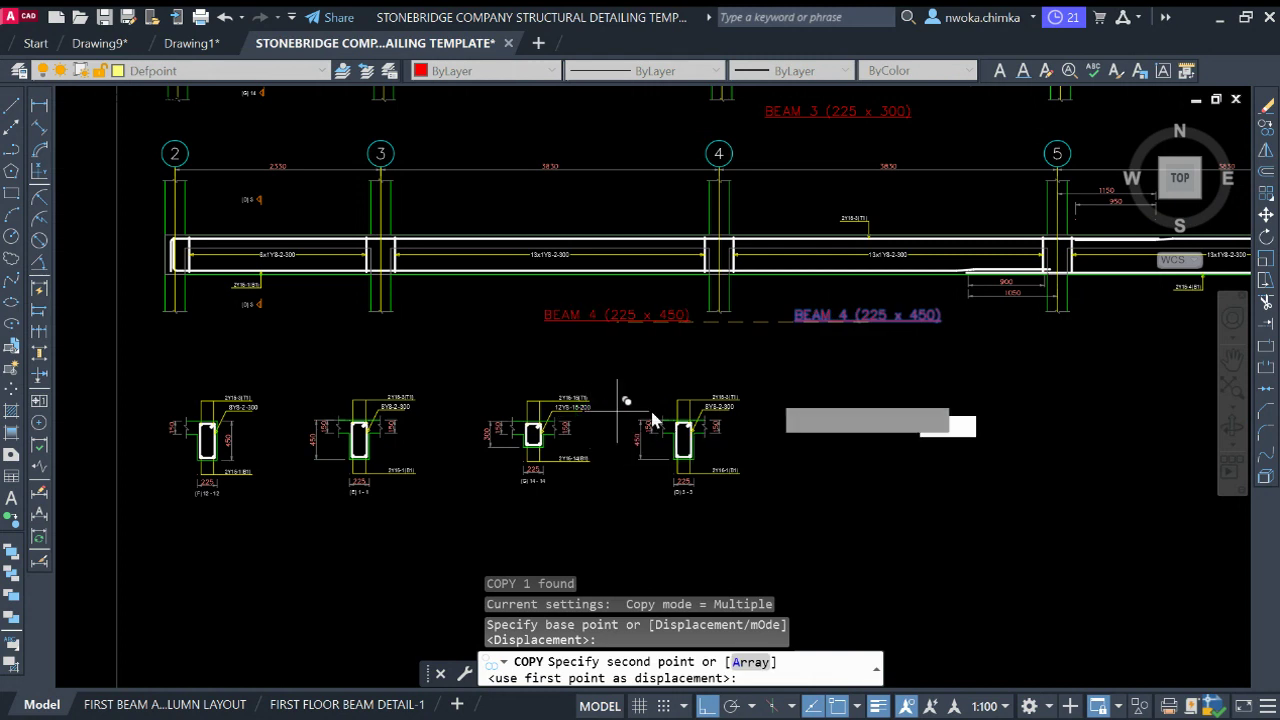
scroll(651, 419, "down", 4)
scroll(812, 391, "up", 2)
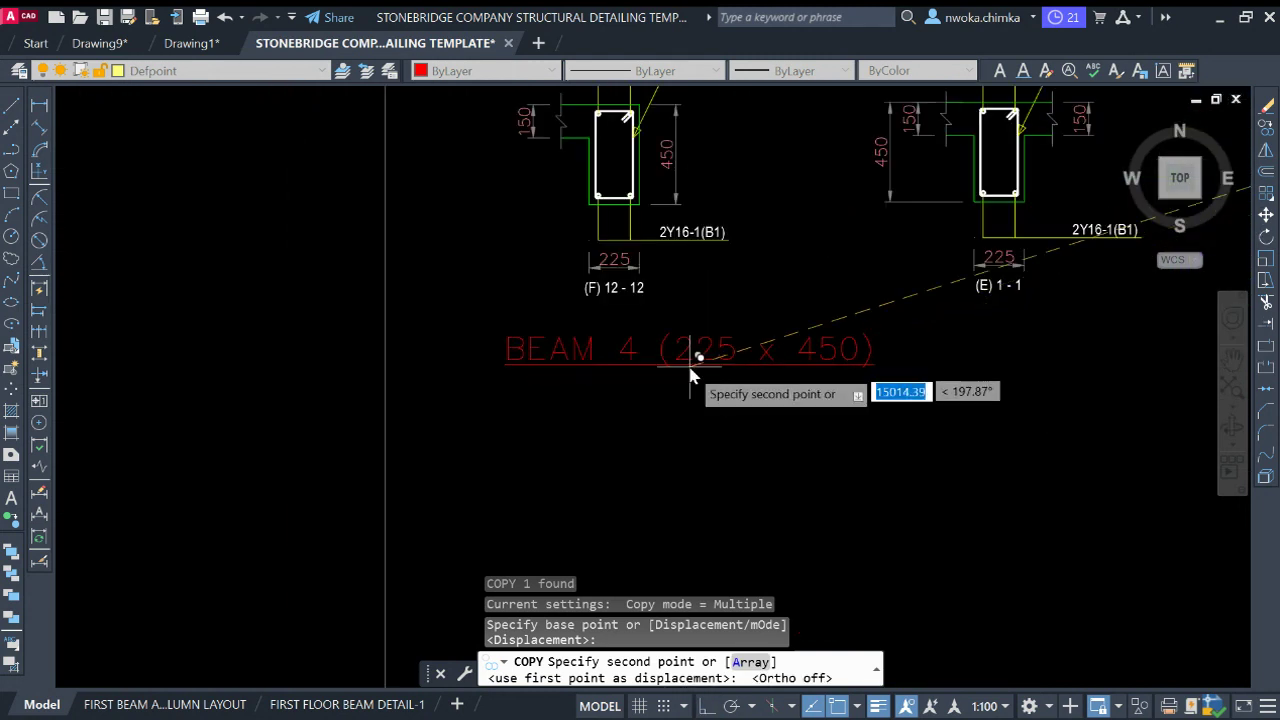
left_click(660, 348)
key("Escape")
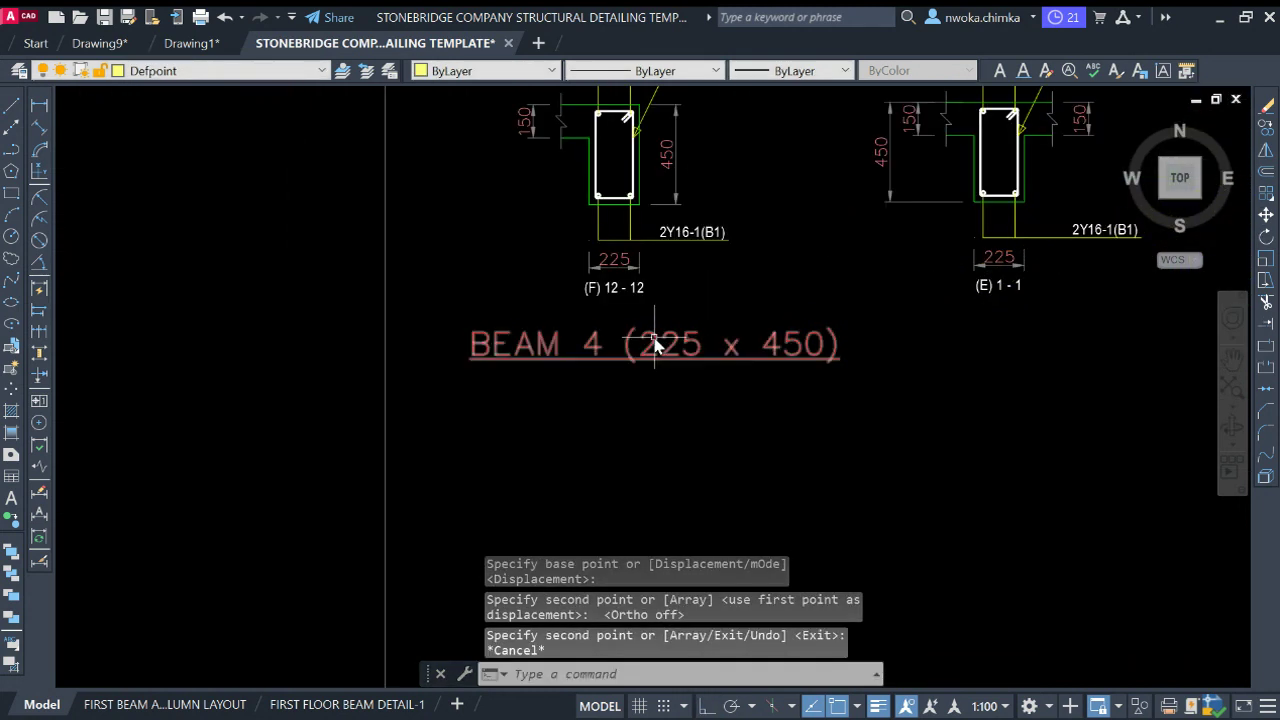
Replace the copied title's text beneath the (F) 12 - 12 section with SCALE 1:50, without an underline
double_click(658, 346)
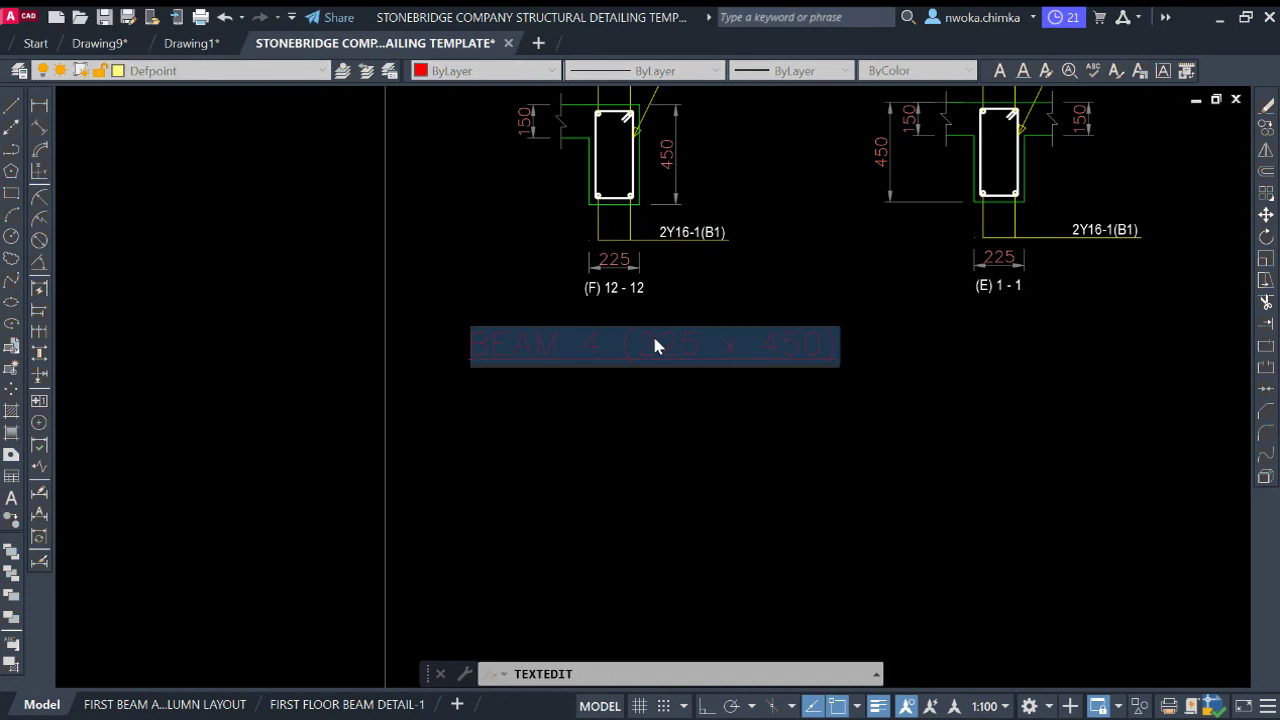
key("BackSpace")
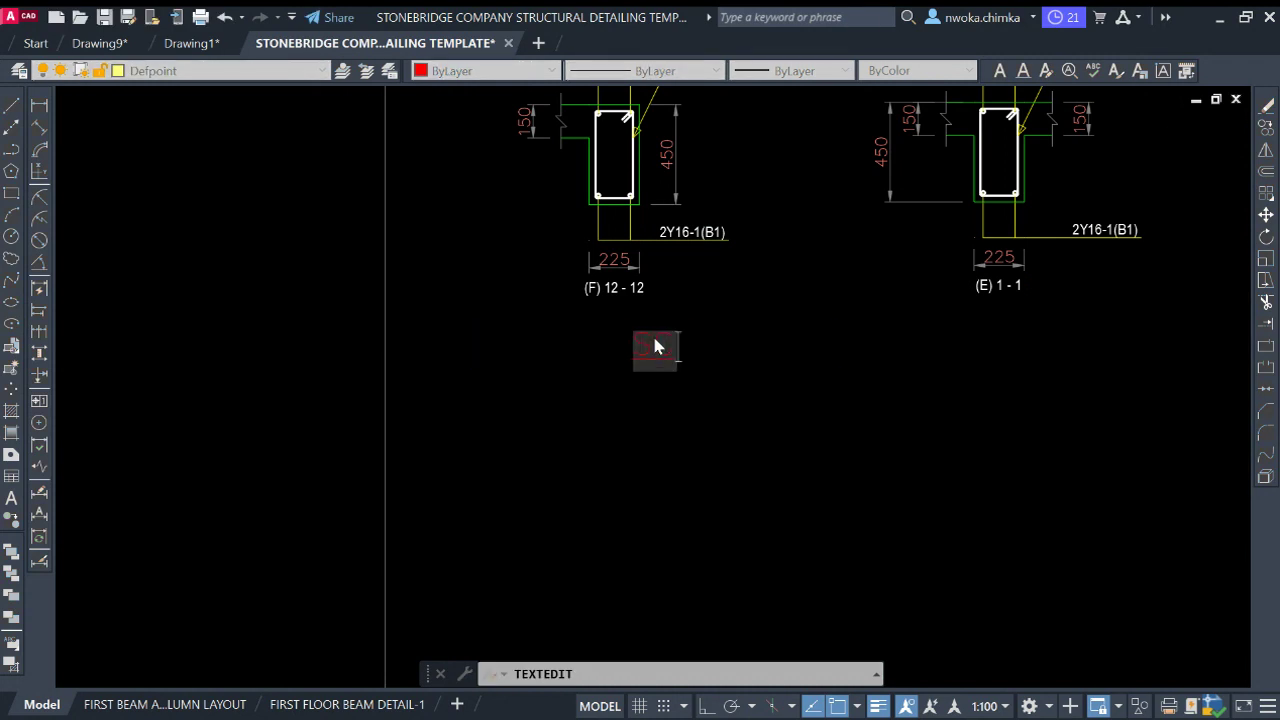
type("SCALE 1:")
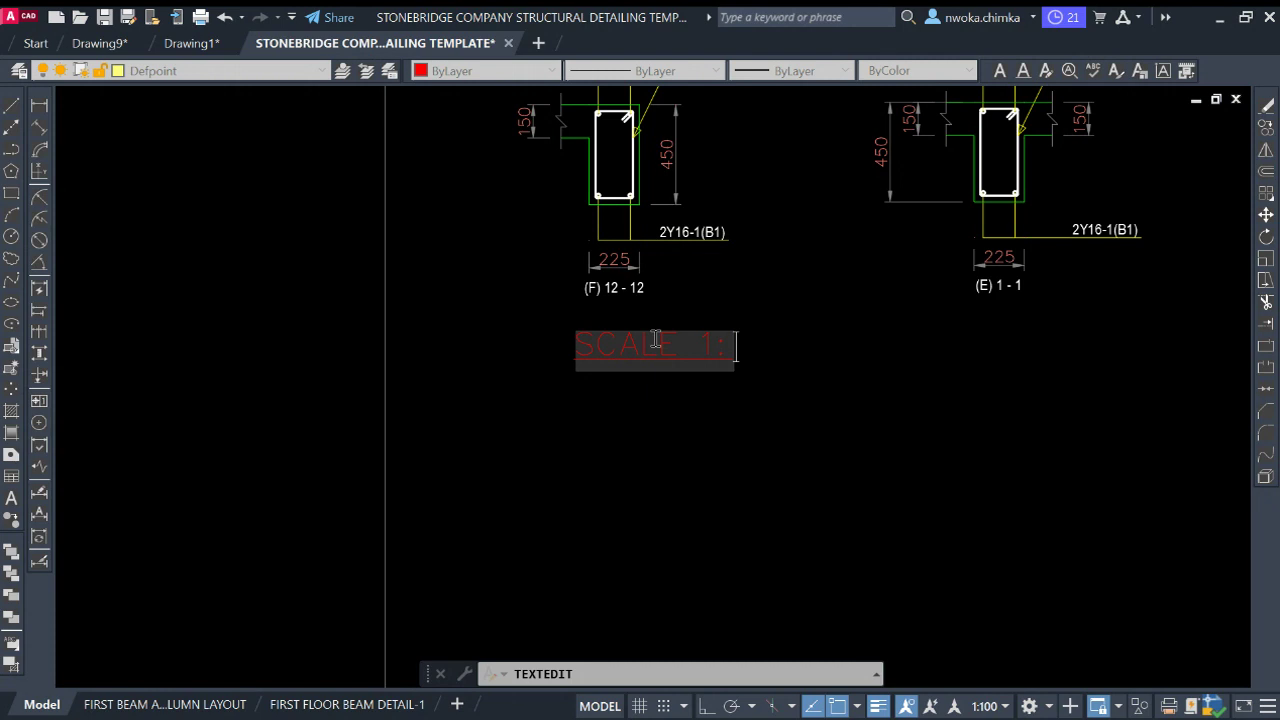
type("0")
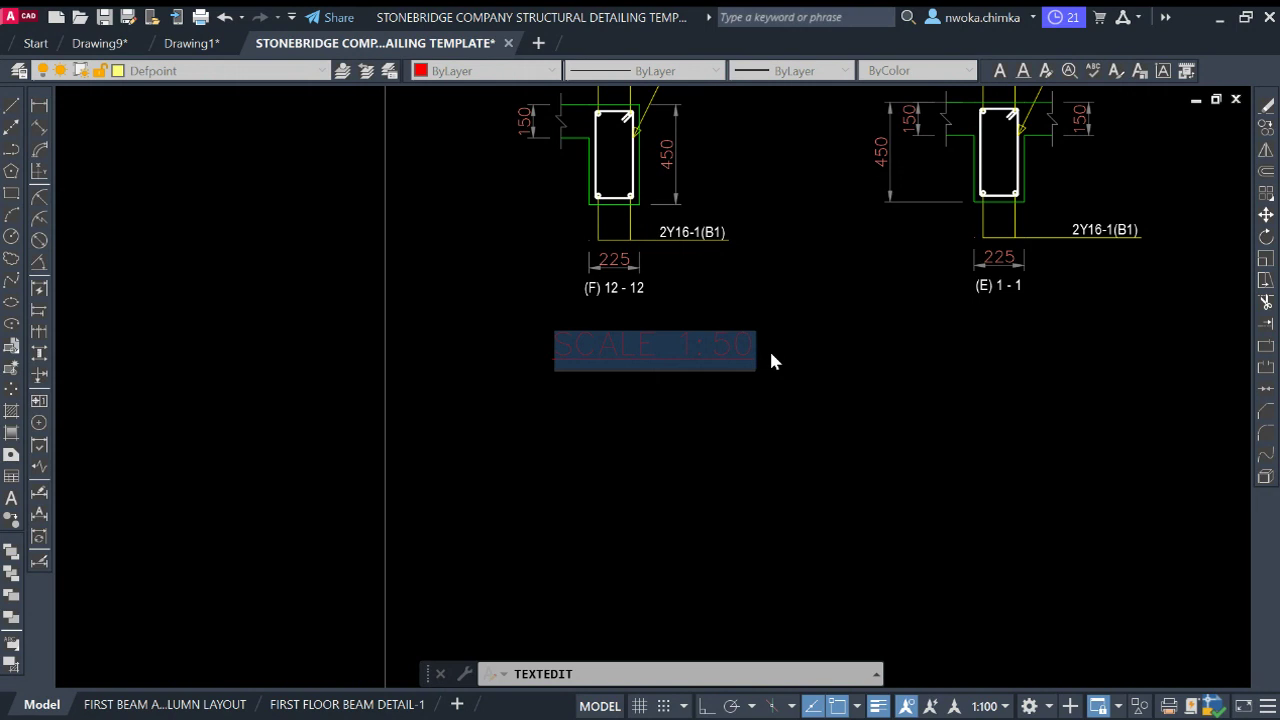
left_click(826, 345)
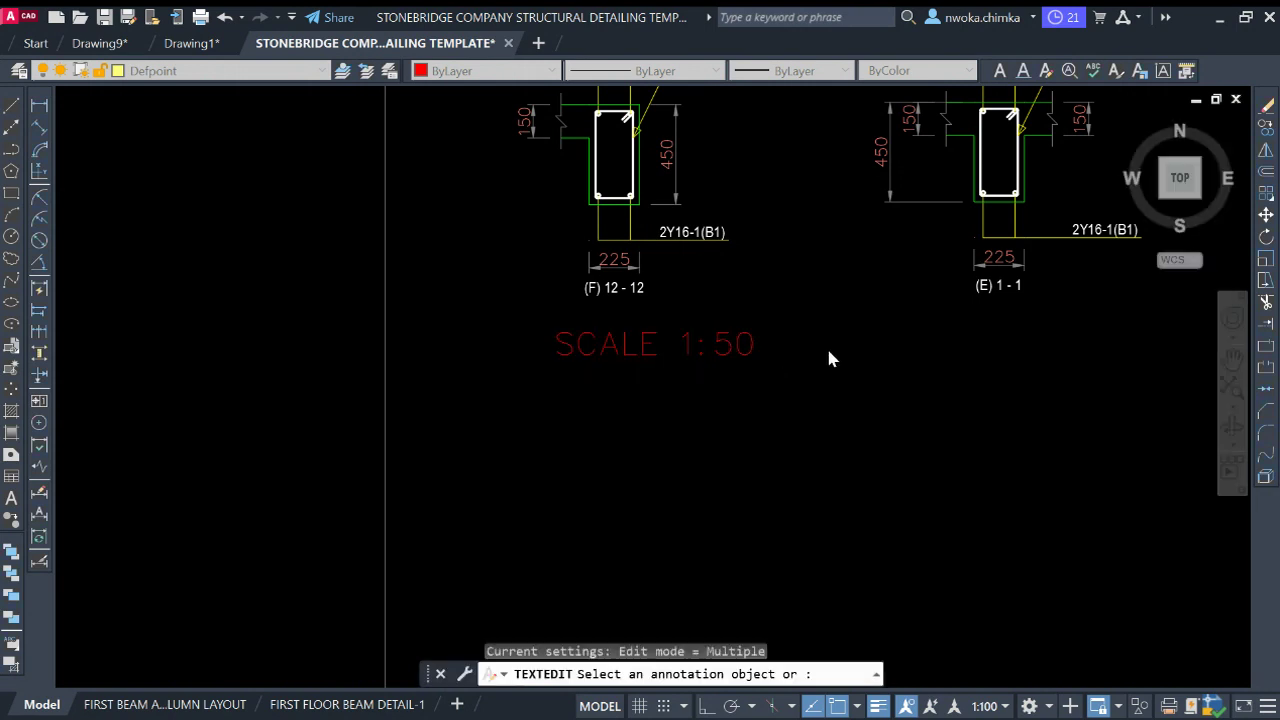
key("Escape")
Move the SCALE 1:50 text closer to the (F) 12 - 12 label and check it on the FIRST FLOOR BEAM DETAIL-1 sheet
left_click_drag(792, 345, 666, 371)
type("M")
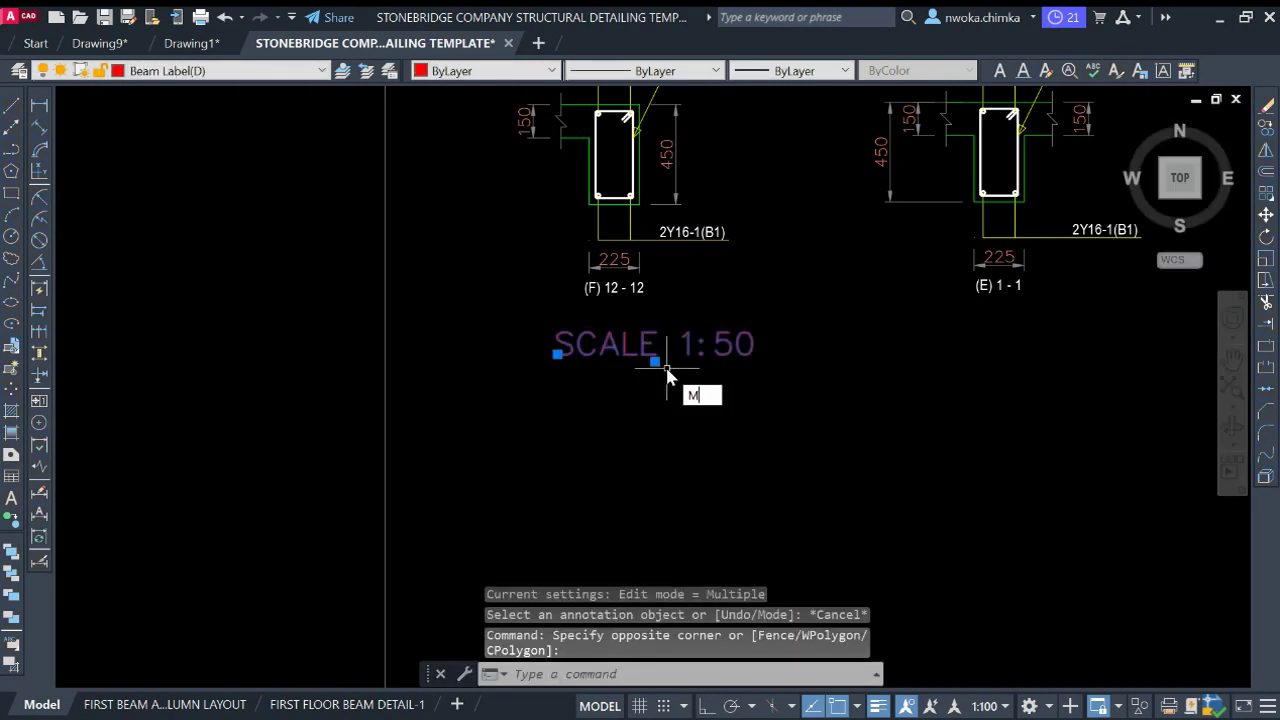
key("Return")
left_click(828, 457)
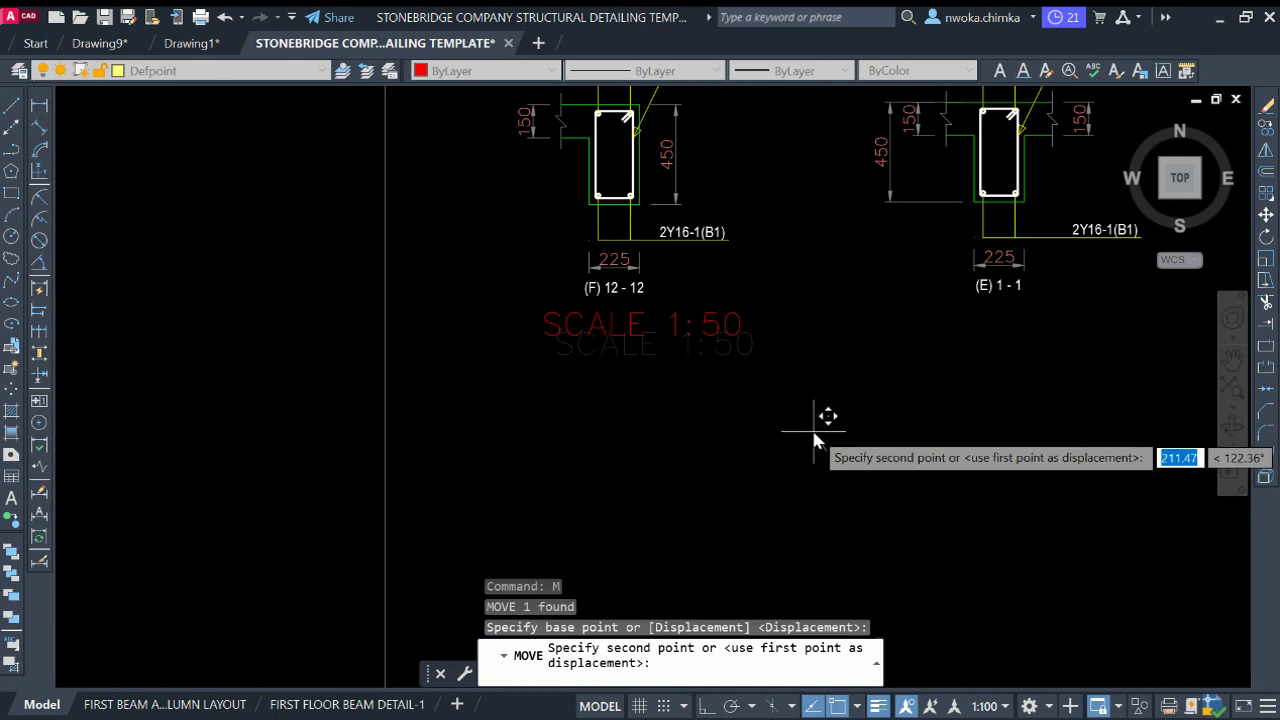
left_click(813, 439)
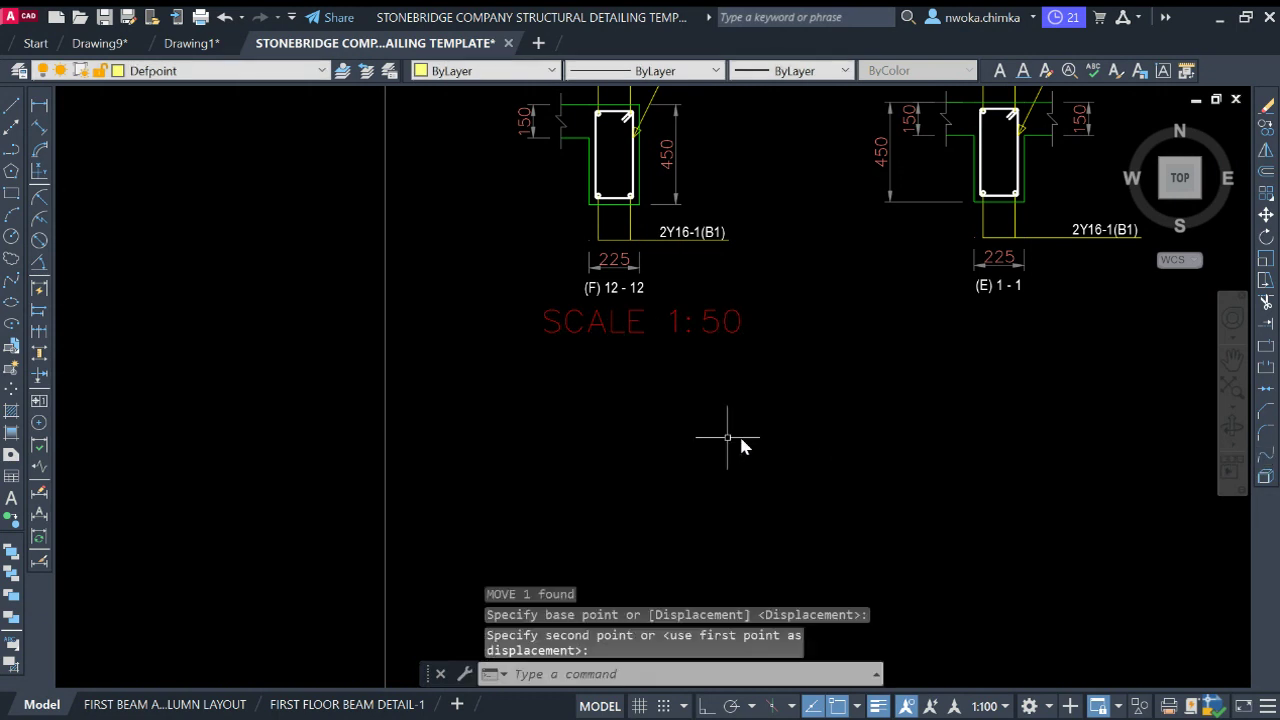
left_click(343, 702)
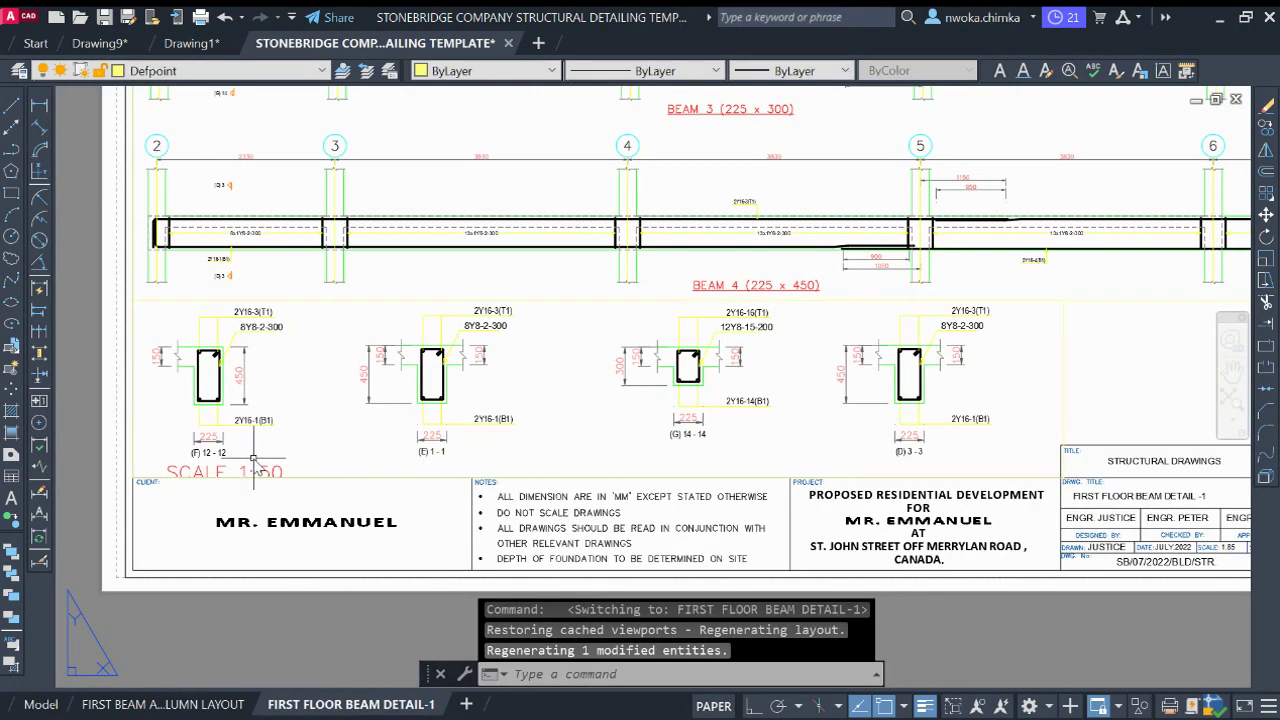
scroll(258, 468, "down", 2)
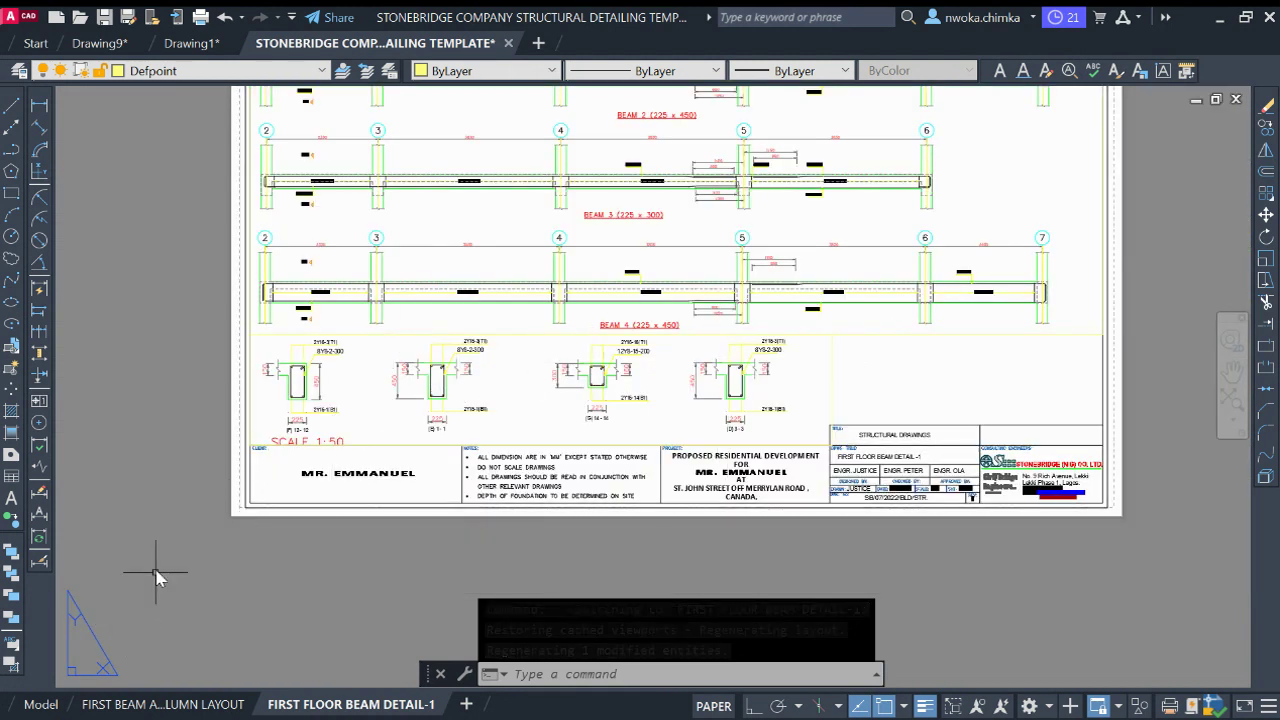
Back in model space, move the SCALE 1:50 text to the gap between the (E) 1 - 1 and (G) 14 - 14 sections
left_click(41, 703)
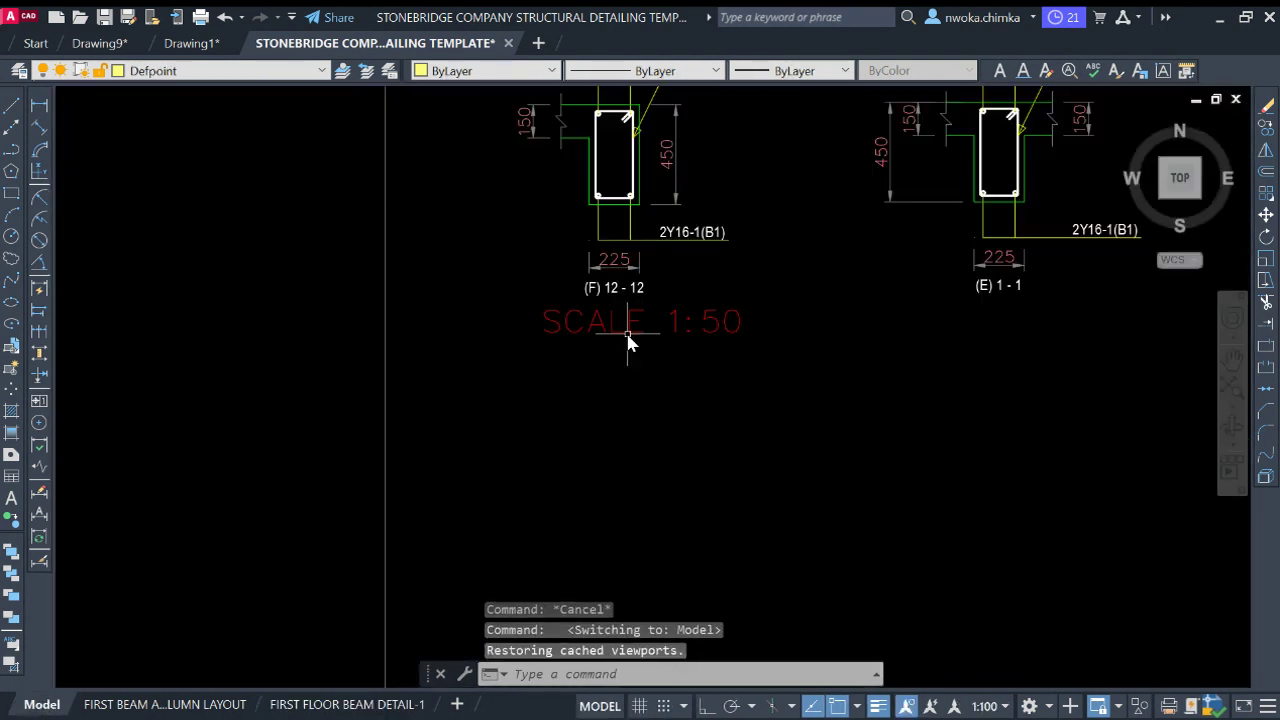
left_click(628, 335)
type("M")
key("Return")
scroll(590, 365, "down", 3)
left_click(586, 380)
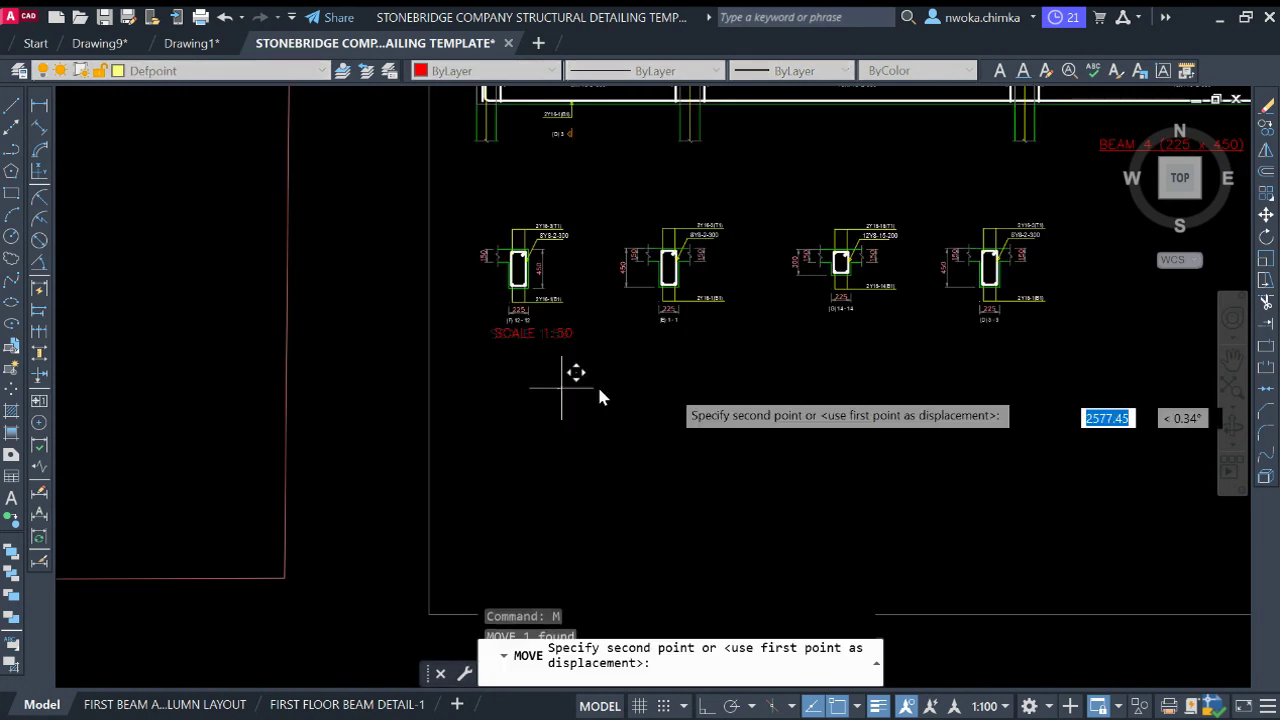
left_click(811, 393)
scroll(810, 305, "up", 4)
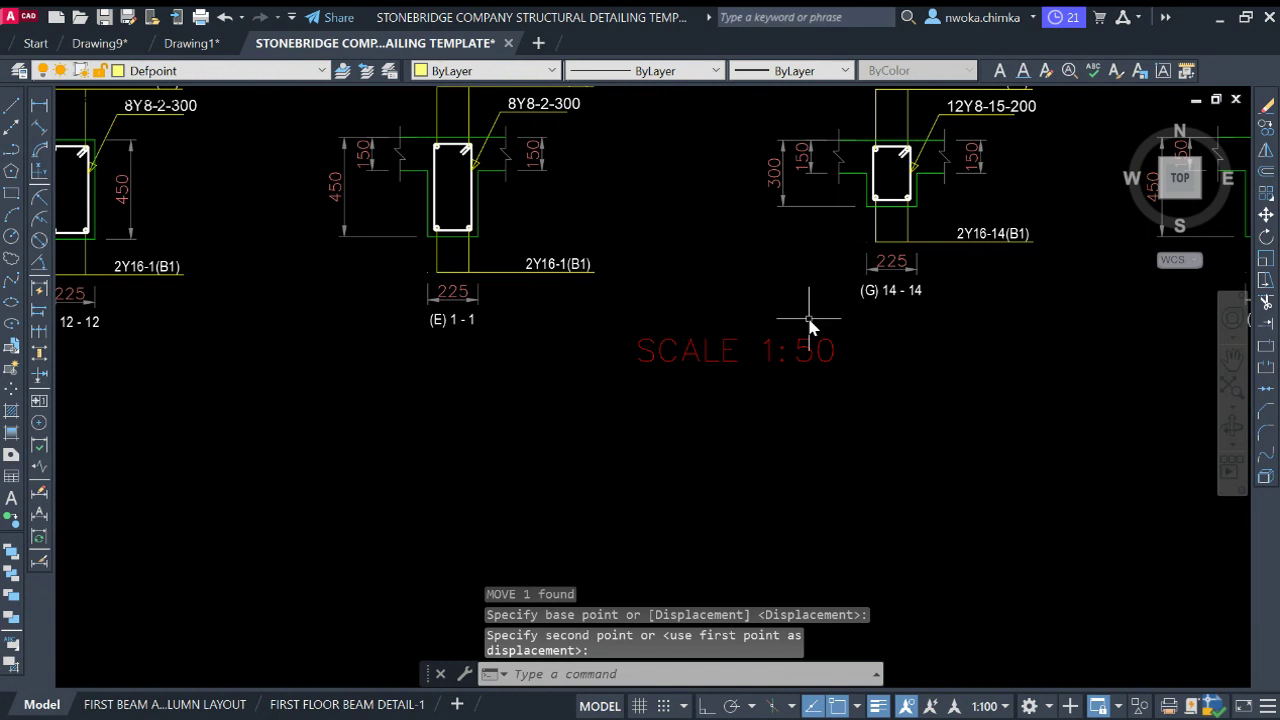
Set the SCALE 1:50 text's height to 150 in its properties
left_click(775, 364)
left_click(743, 409)
type("CH")
key("Return")
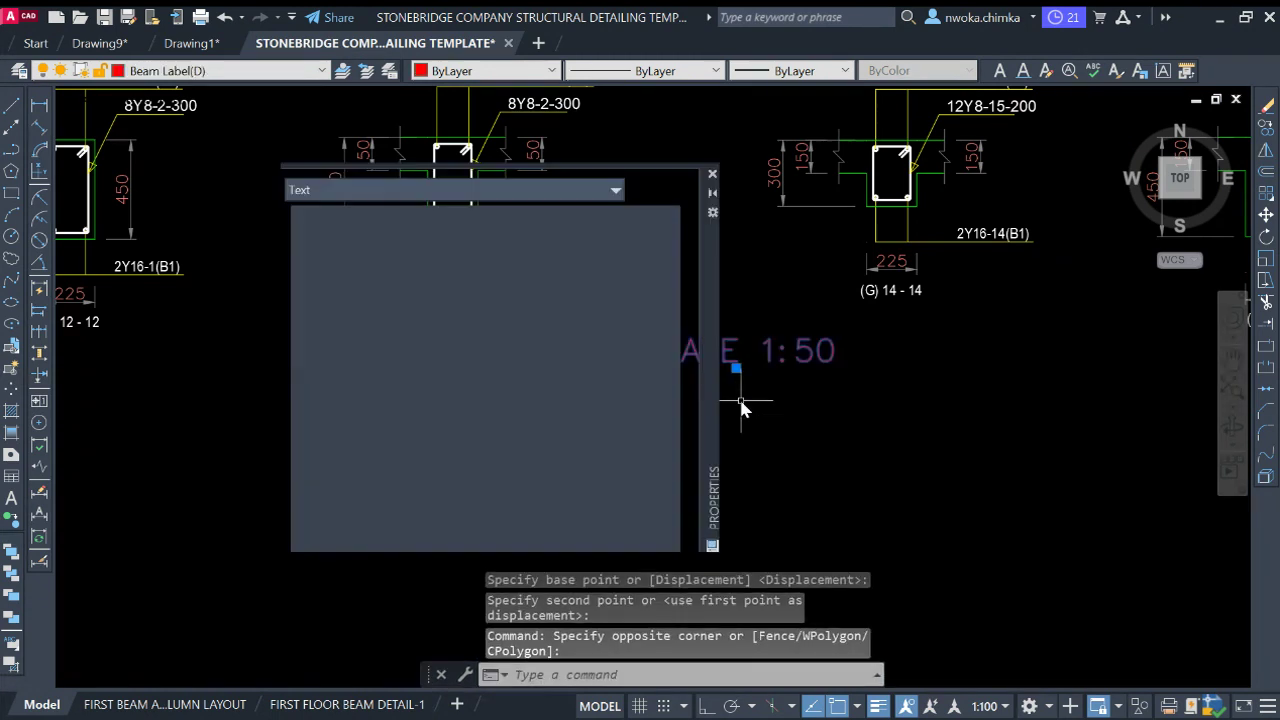
scroll(571, 366, "down", 4)
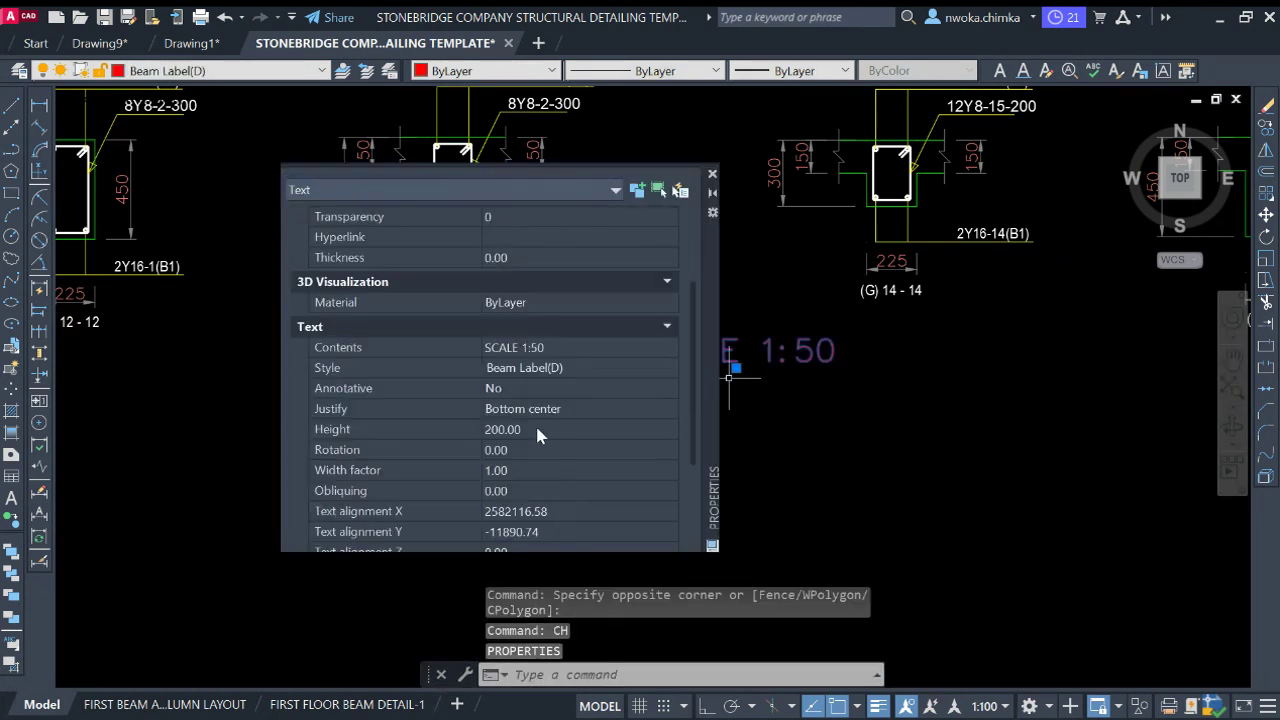
left_click(537, 432)
type("1")
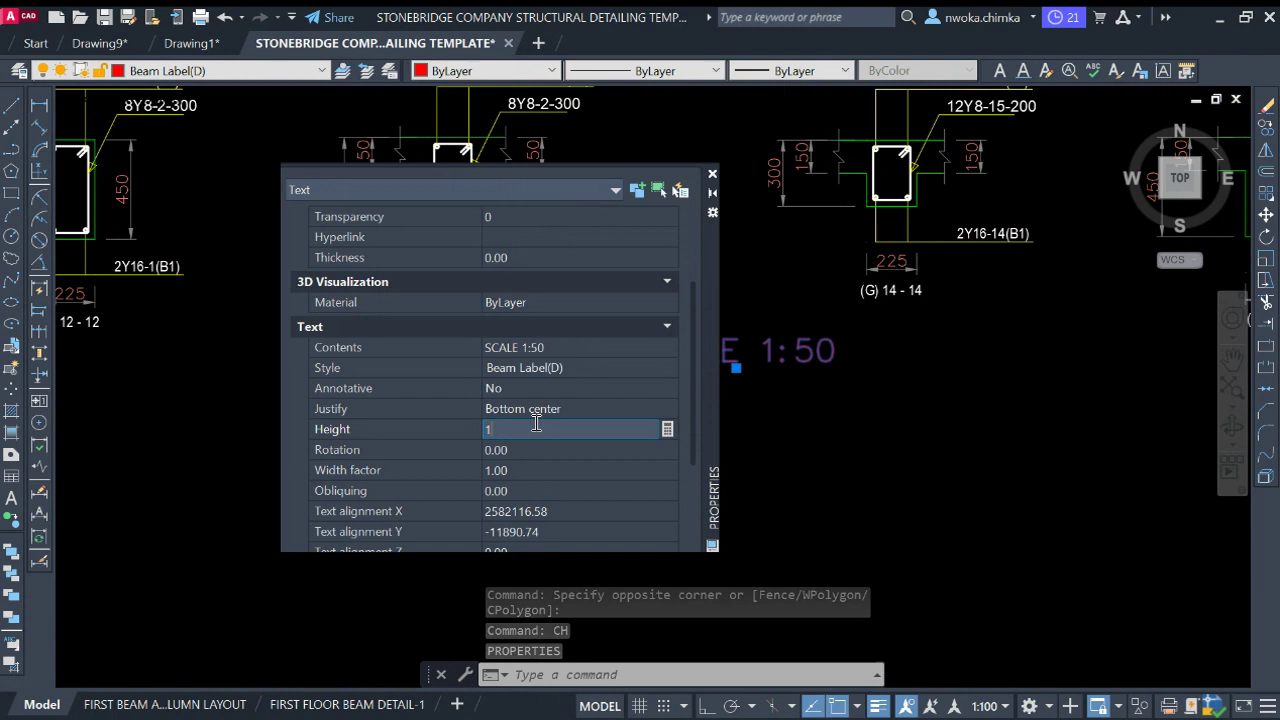
type("50")
left_click(546, 450)
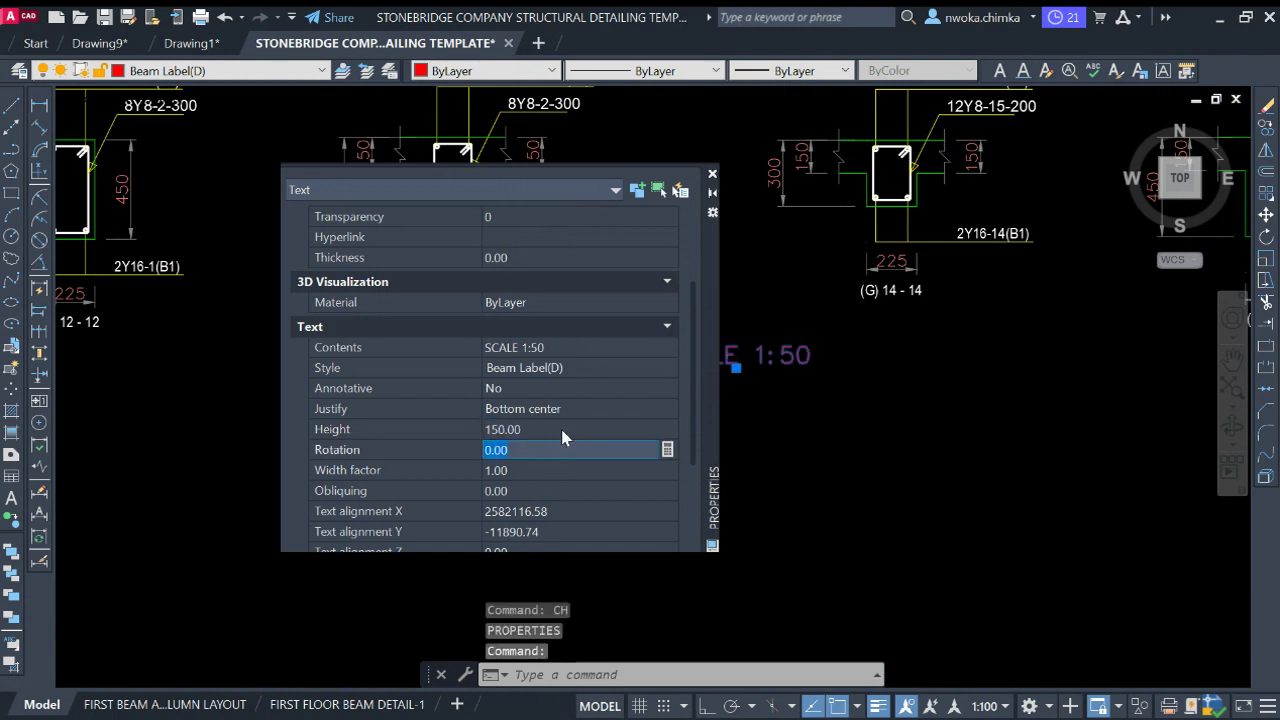
left_click(712, 177)
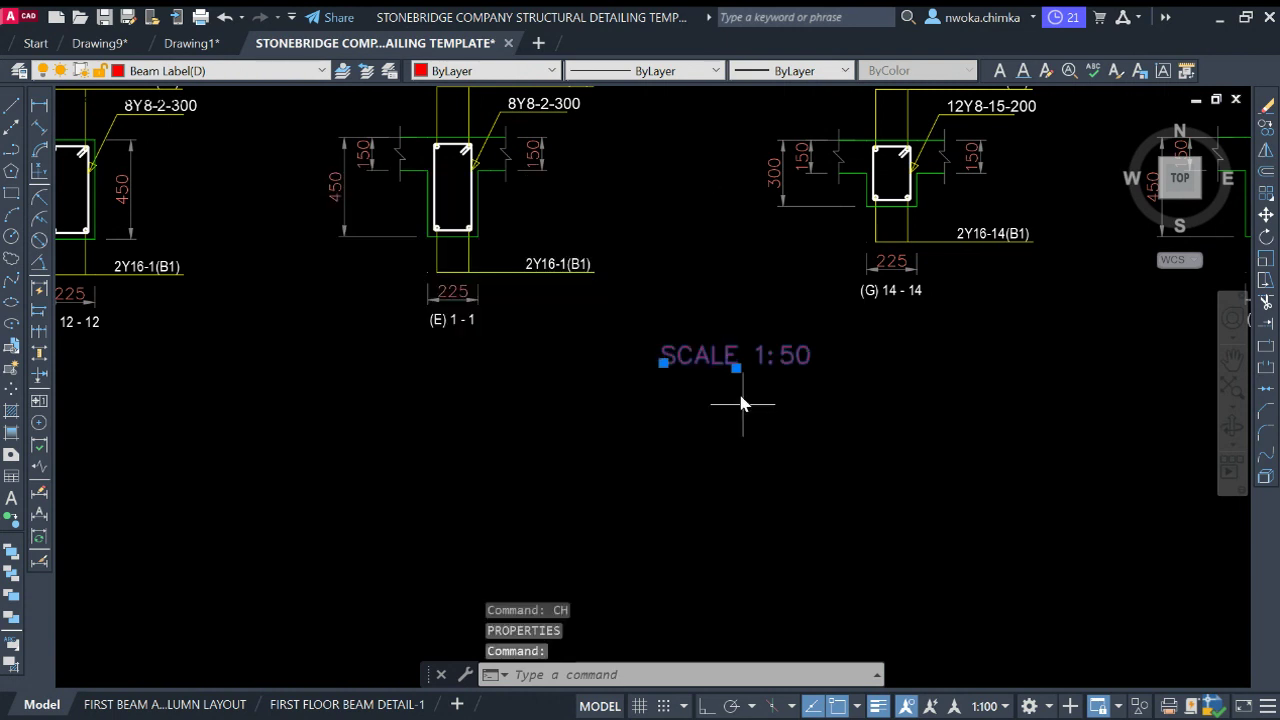
Move the SCALE 1:50 text directly beneath the (E) 1 - 1 section label
type("m")
key("Return")
left_click(846, 418)
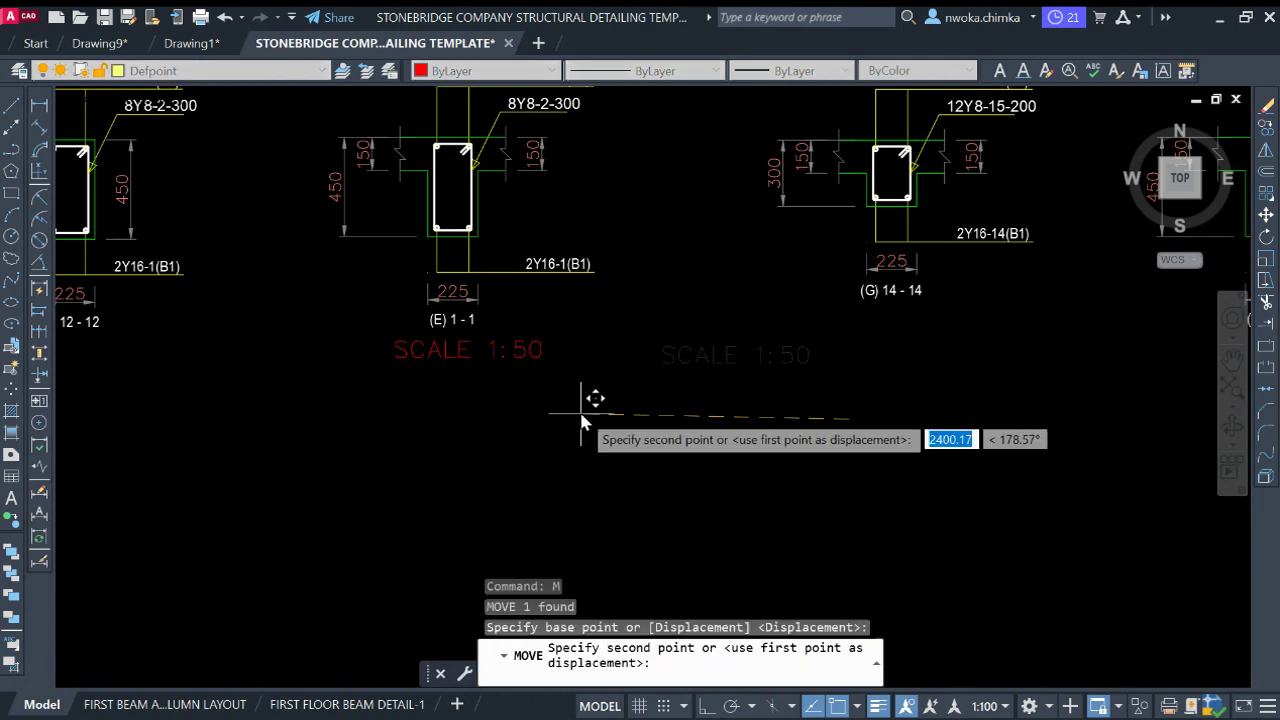
left_click(582, 416)
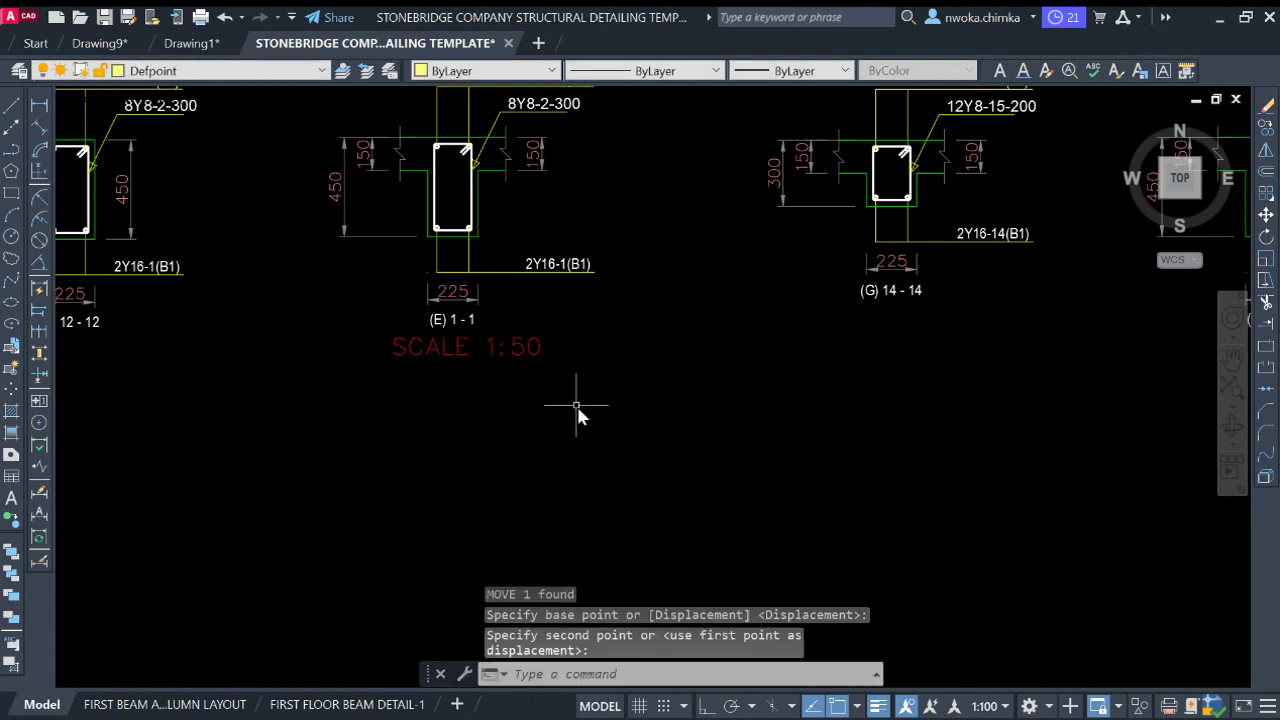
Copy the SCALE 1:50 text from the (E) 1 - 1 section to beneath the (G) 14 - 14, (D) 3 - 3 and (F) 12 - 12 labels
type("co")
key("Return")
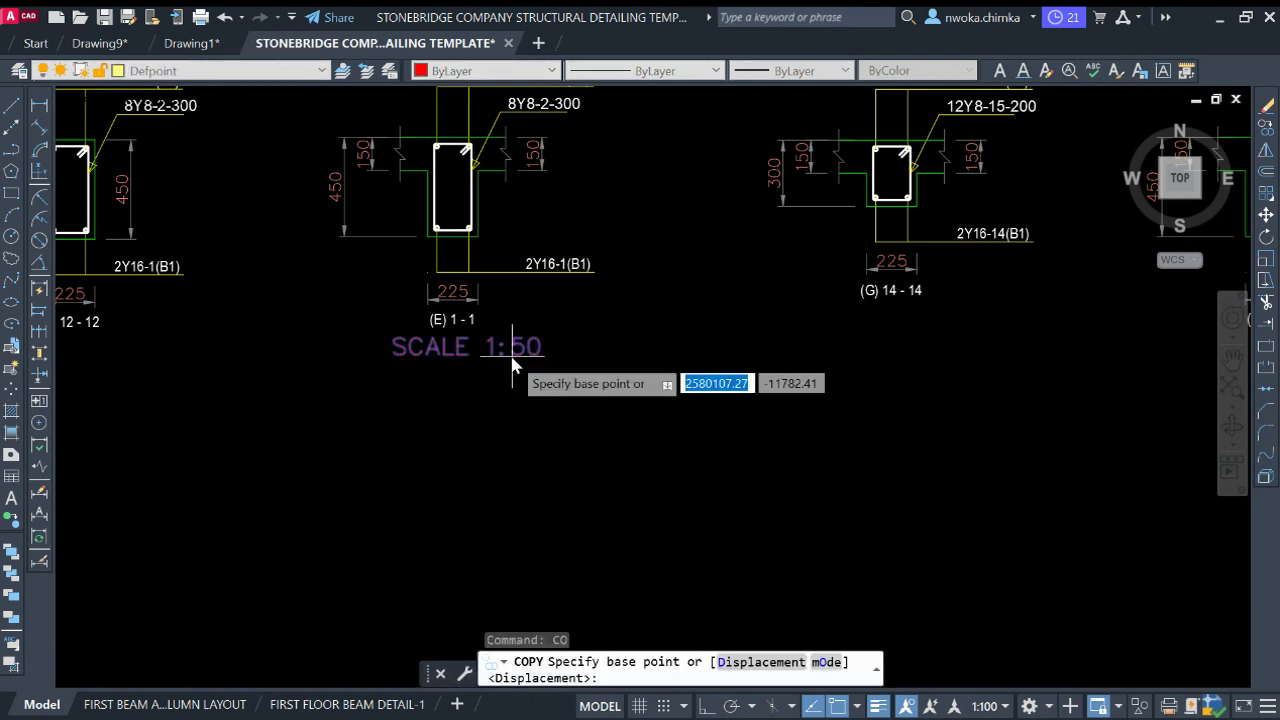
left_click(466, 358)
scroll(681, 380, "down", 5)
scroll(700, 372, "up", 5)
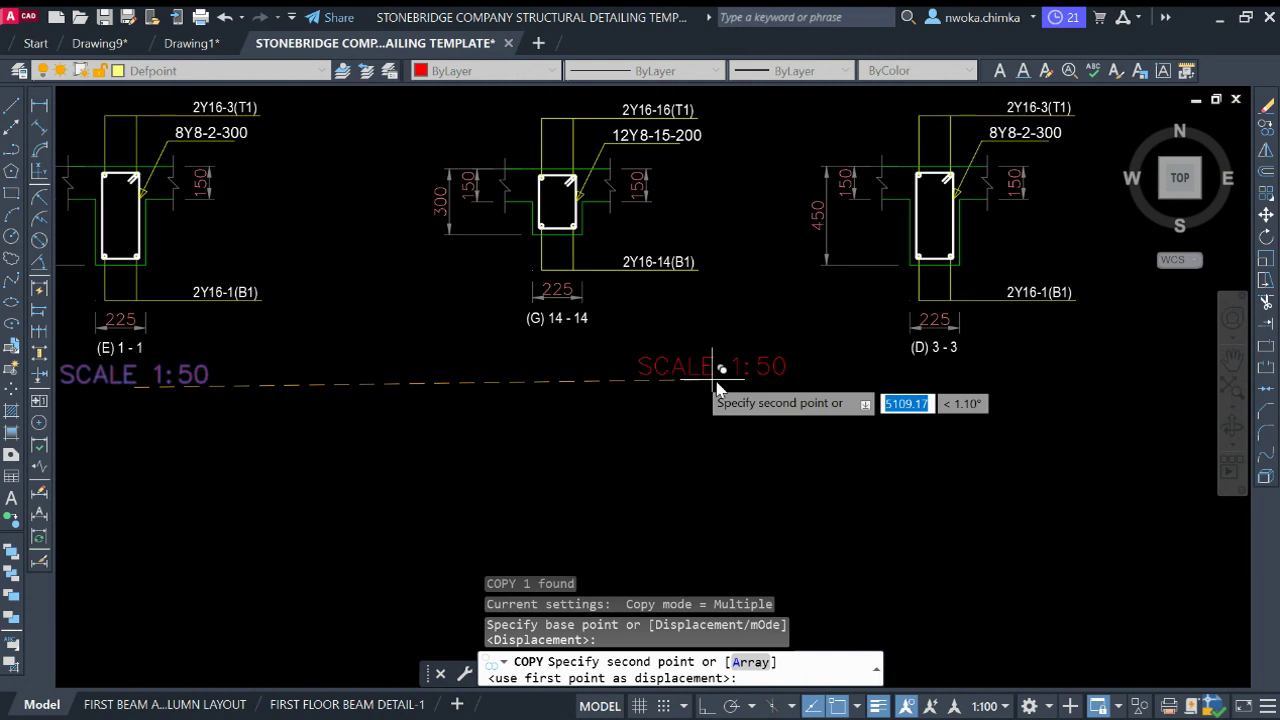
left_click(565, 355)
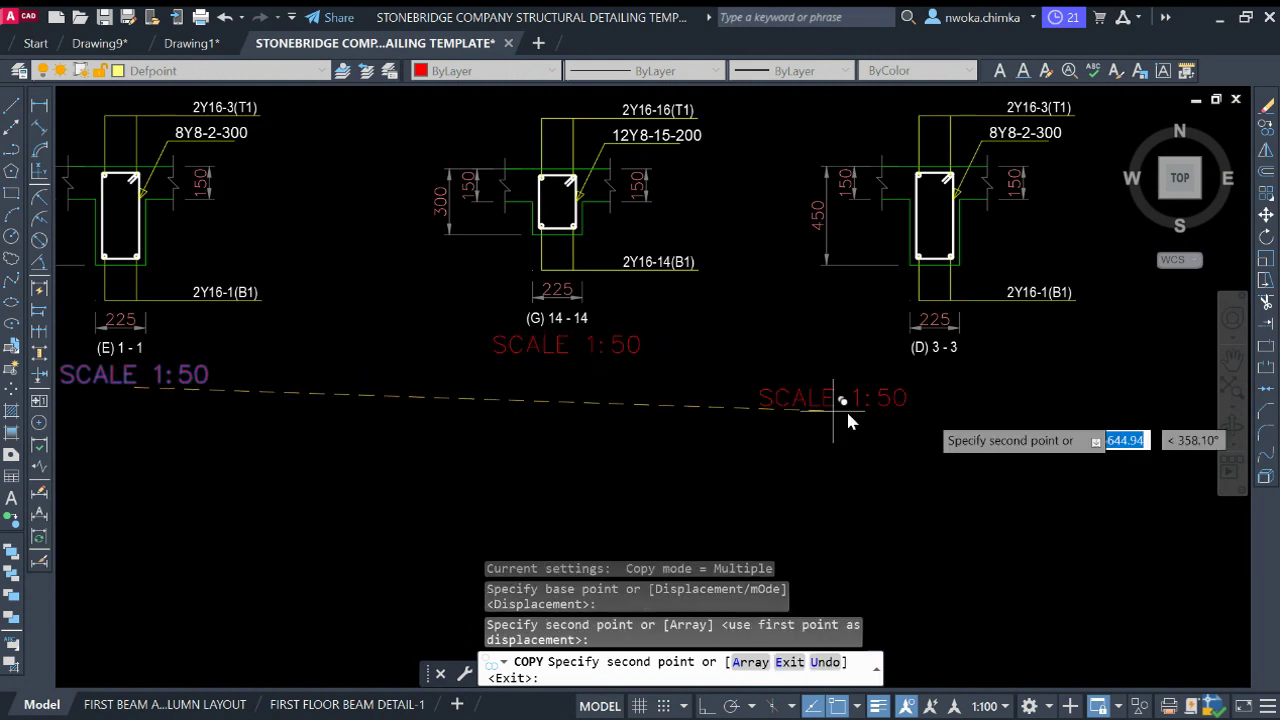
left_click(943, 380)
scroll(884, 395, "down", 5)
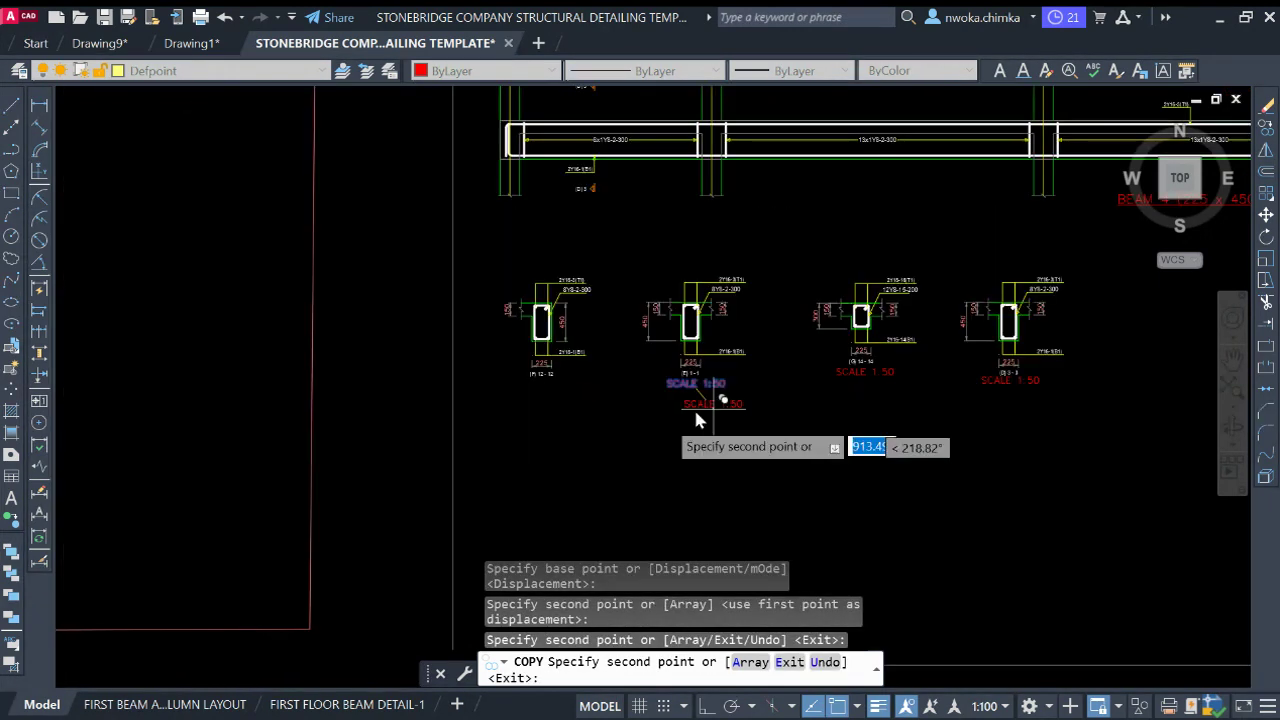
scroll(620, 410, "up", 5)
left_click(545, 378)
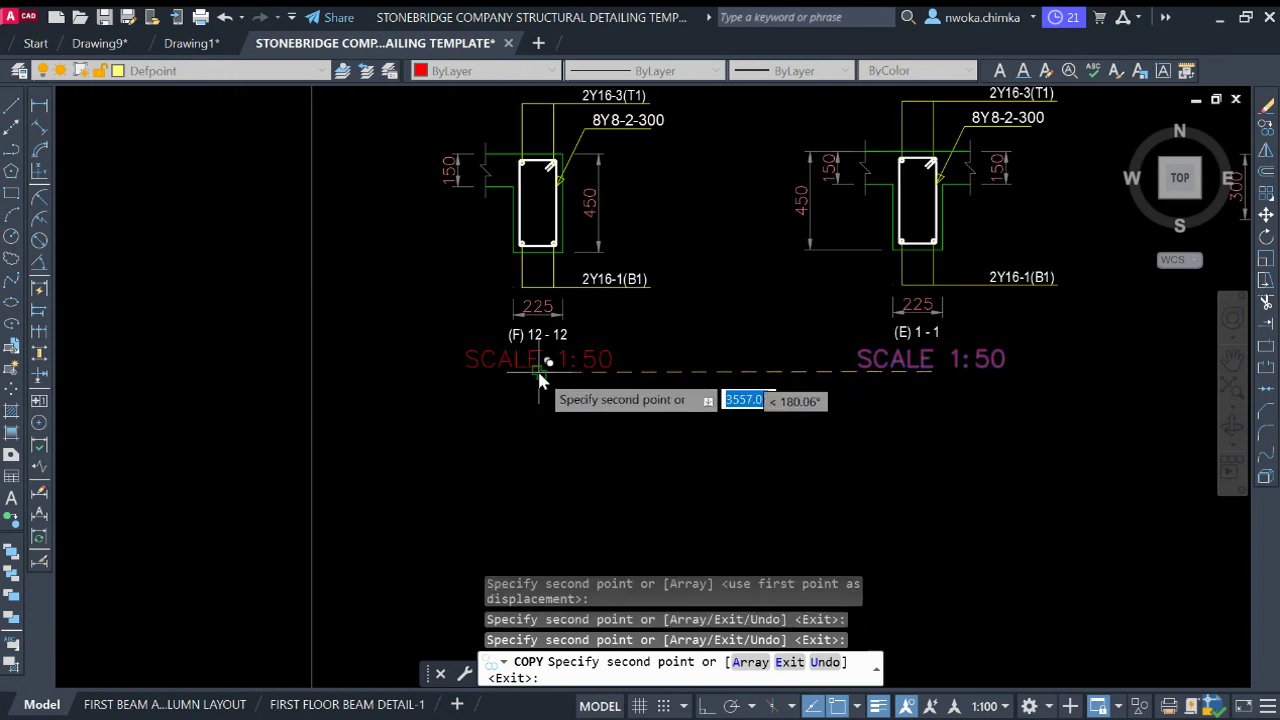
scroll(530, 380, "down", 5)
key("Escape")
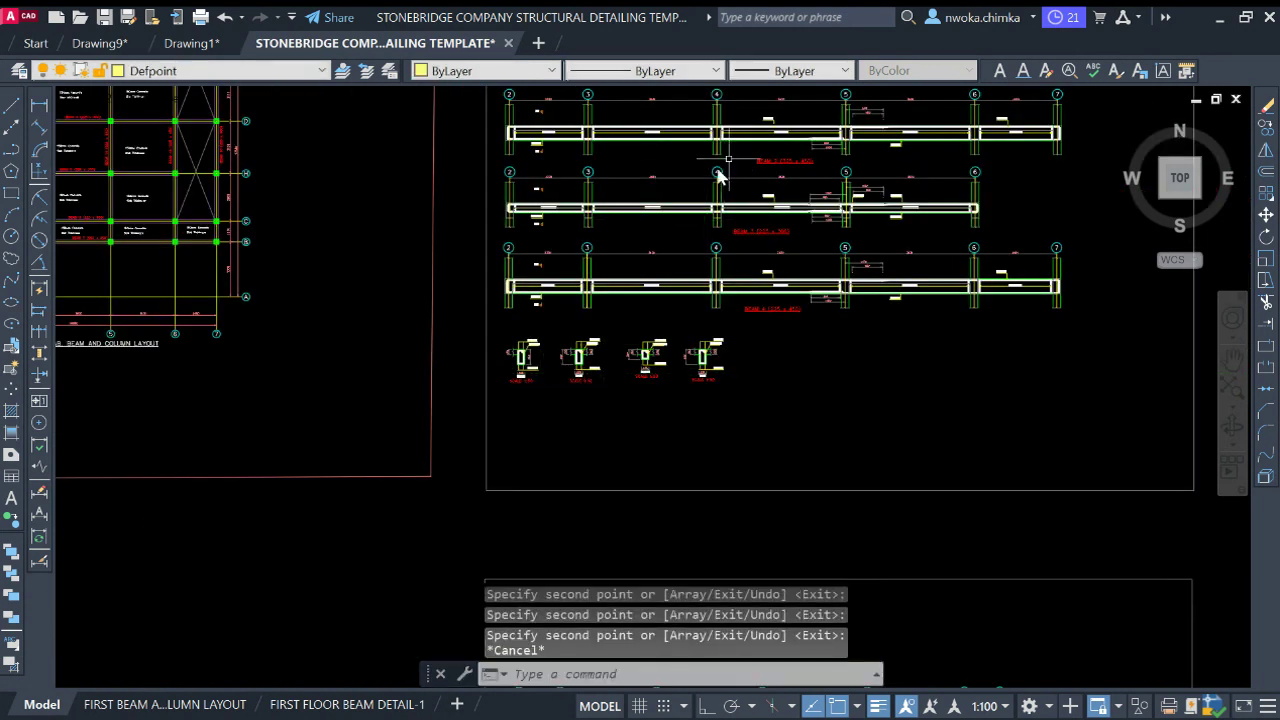
Move the SCALE 1:50 text of the (D) 3 - 3 section slightly left to centre it beneath its label
scroll(715, 395, "up", 5)
left_click(729, 391)
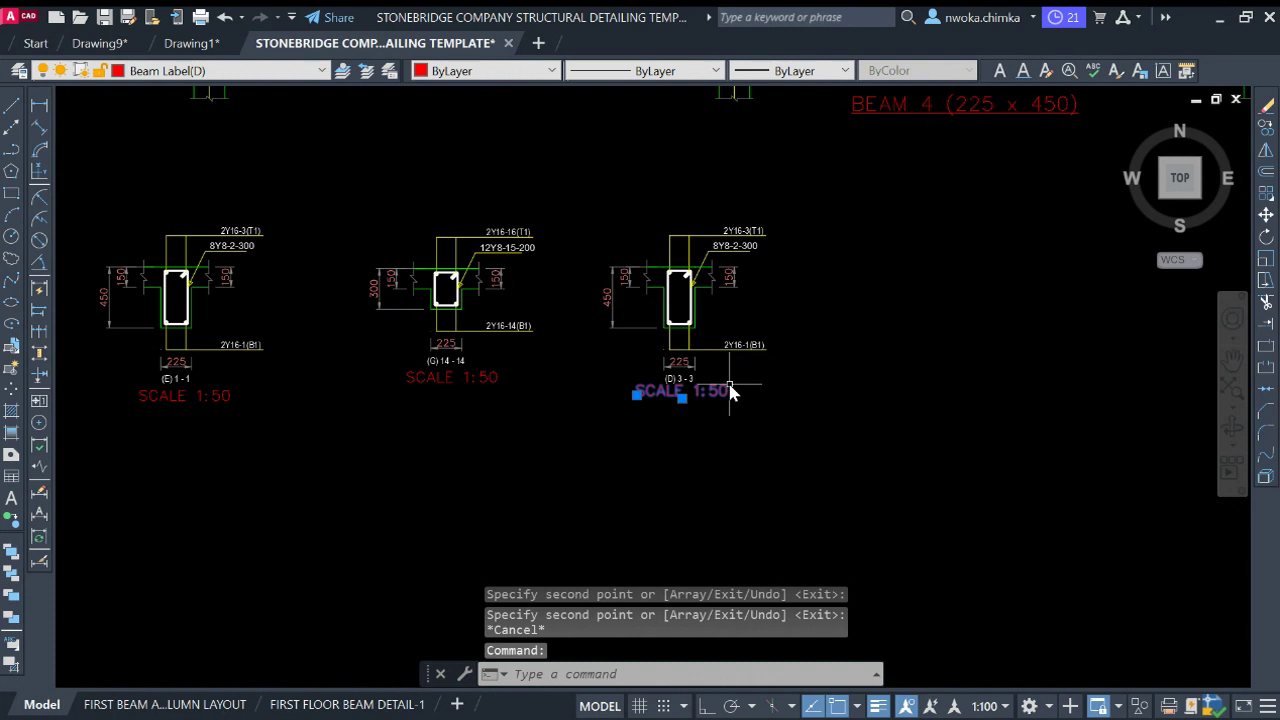
type("M")
key("Return")
scroll(687, 423, "up", 5)
left_click(681, 434)
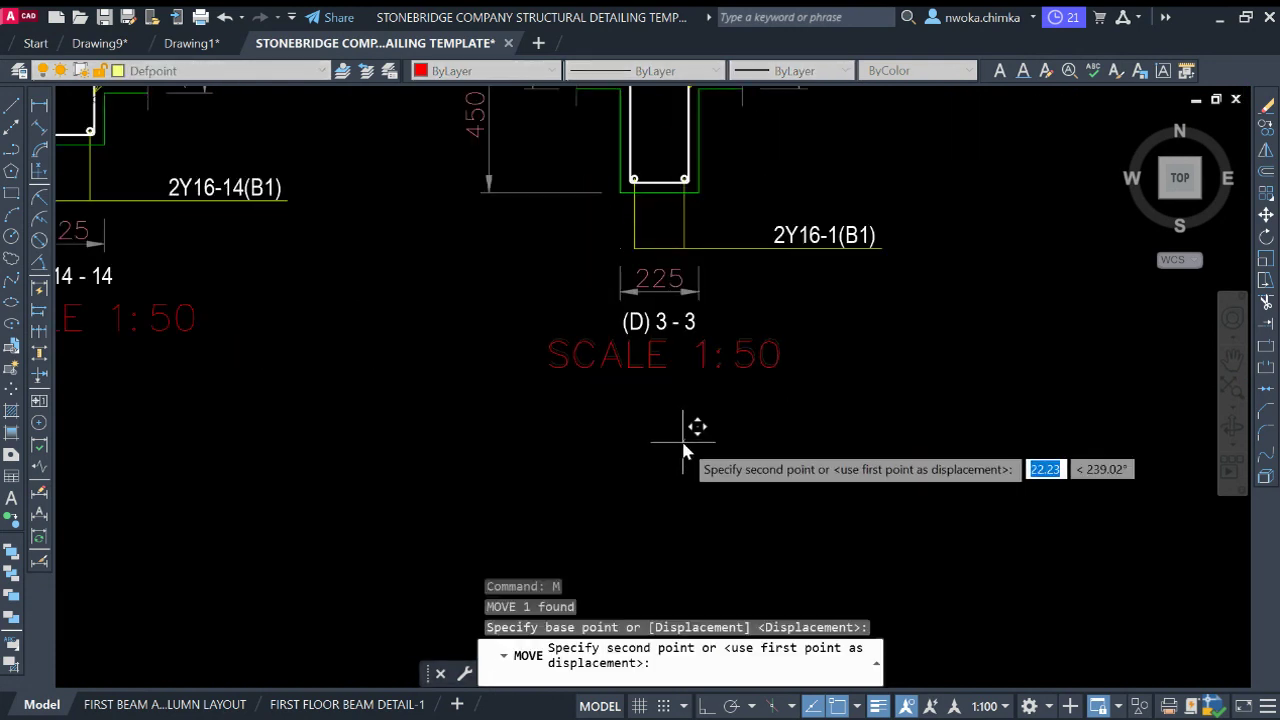
left_click(680, 445)
scroll(688, 434, "down", 3)
key("Escape")
key("Escape")
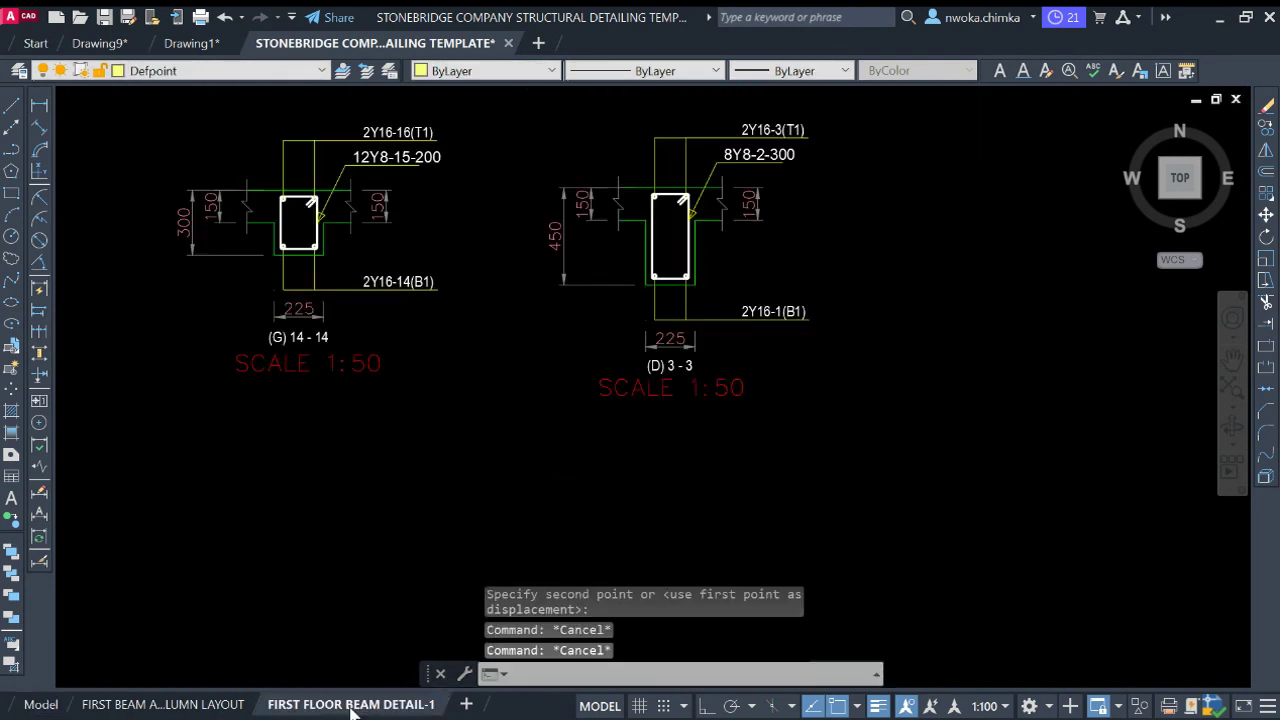
Switch to the FIRST FLOOR BEAM DETAIL-1 layout and examine the section scale labels and the title block's scale entry
left_click(347, 704)
scroll(415, 432, "up", 2)
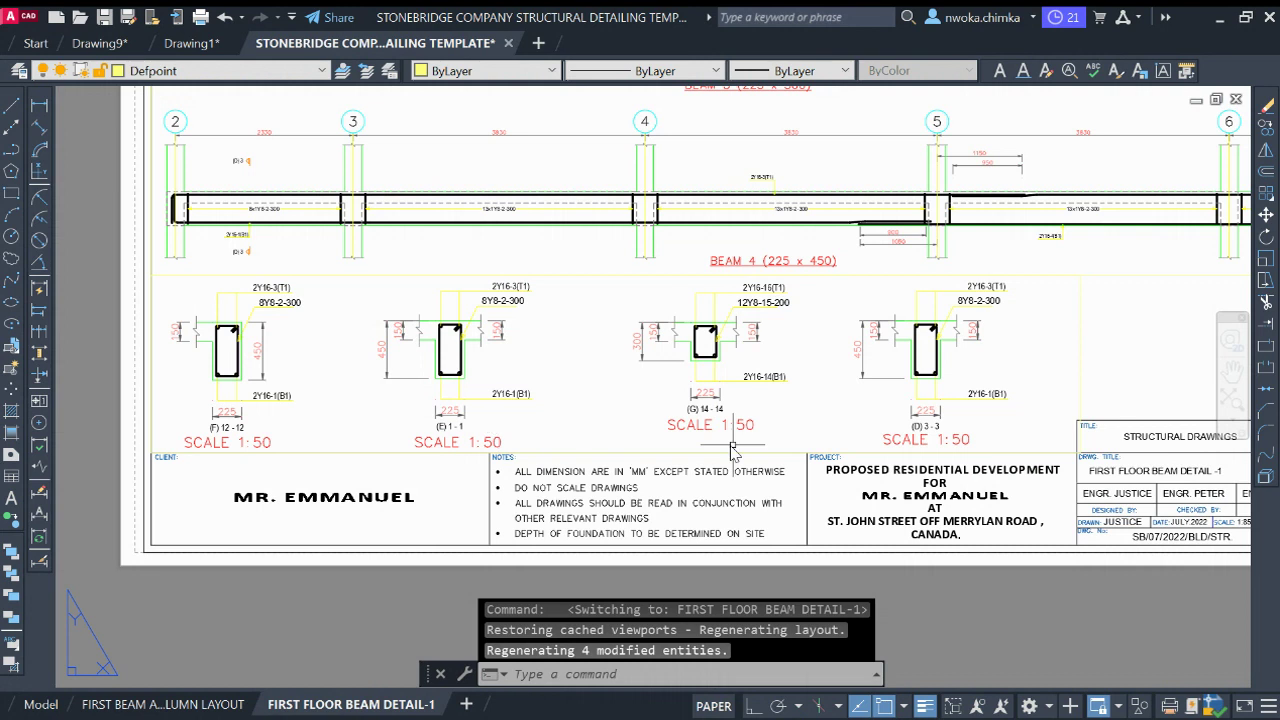
scroll(731, 452, "down", 3)
scroll(913, 482, "up", 2)
scroll(773, 437, "up", 2)
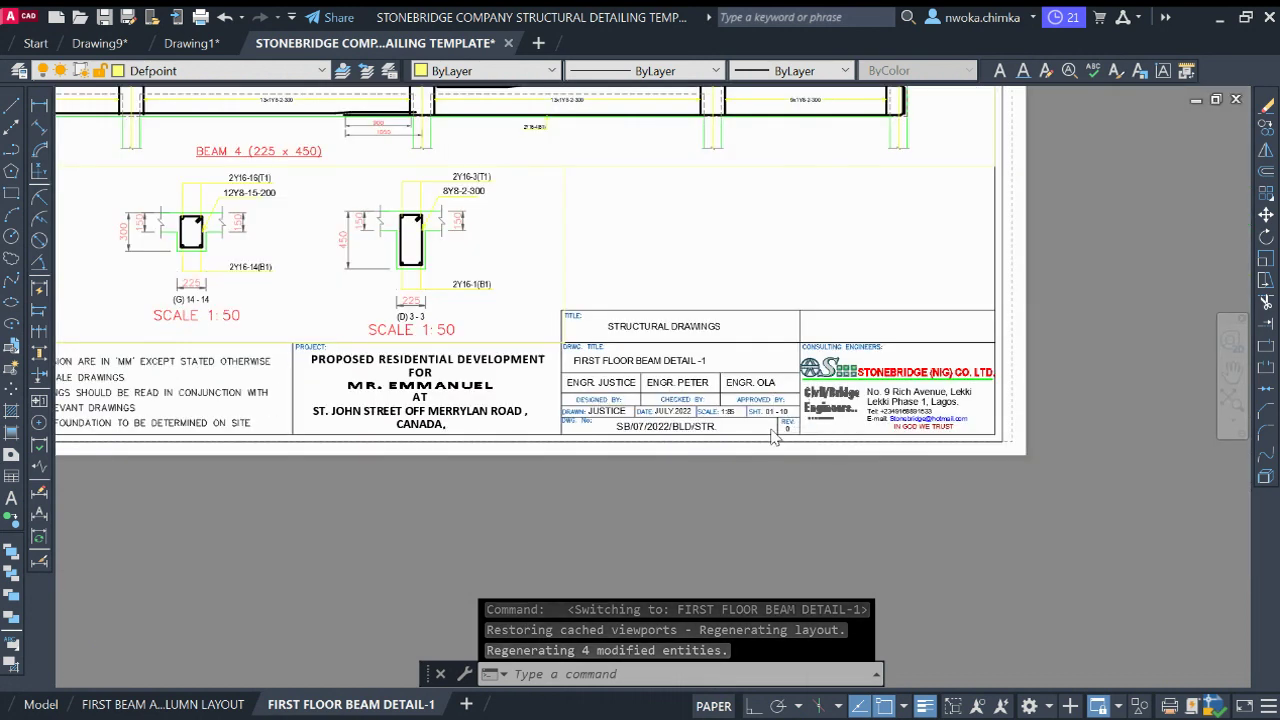
scroll(773, 437, "up", 3)
scroll(729, 411, "up", 2)
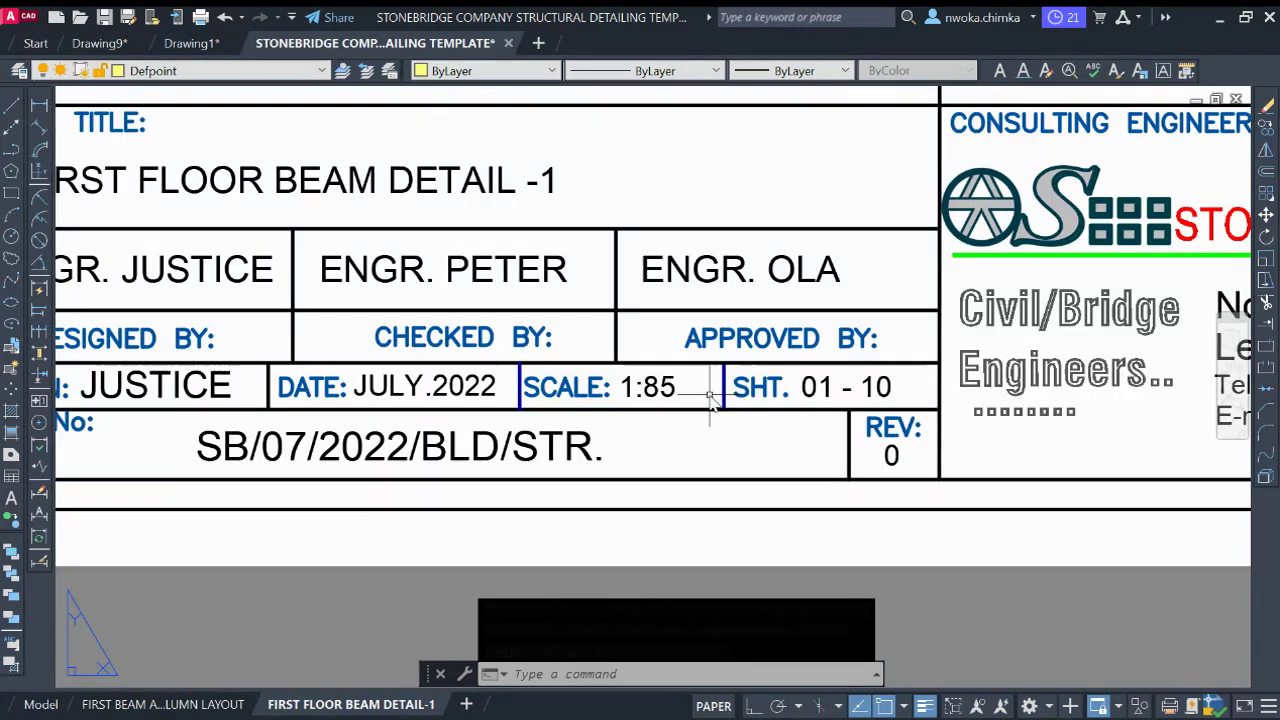
scroll(674, 405, "down", 6)
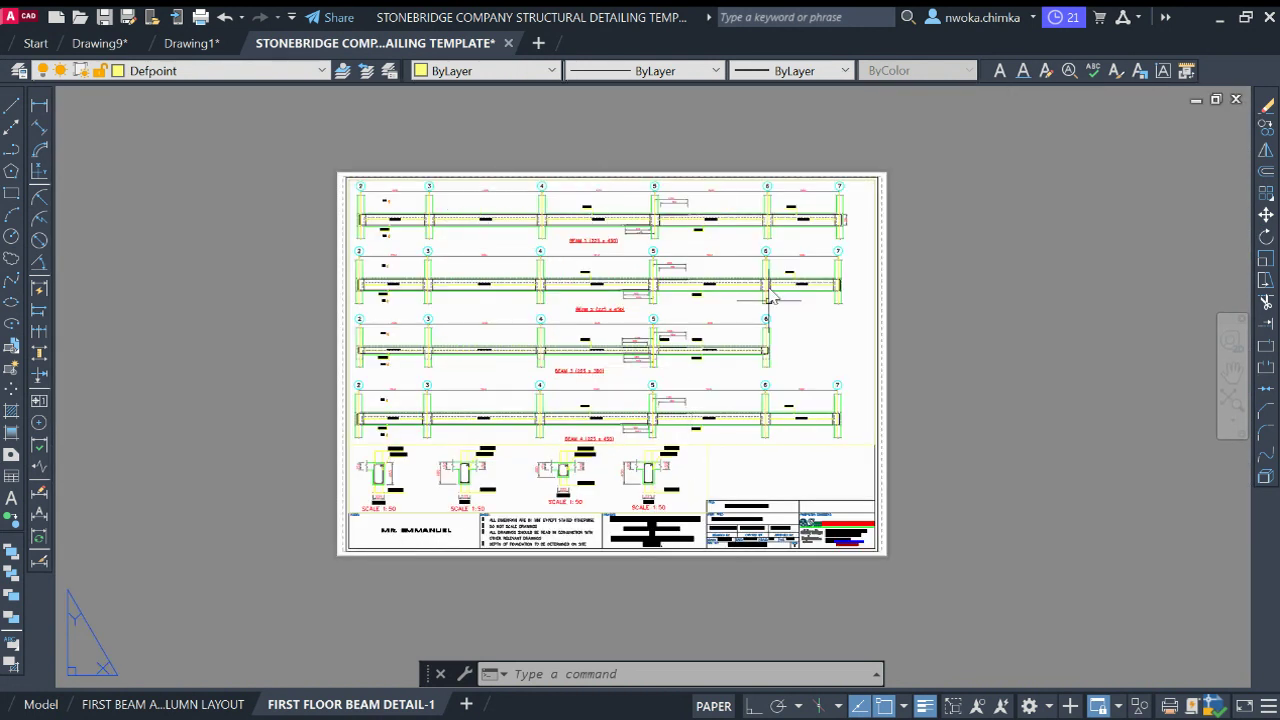
Examine the beam elevations and the 1:50 cross-sections against the scale stated in the title block
scroll(770, 295, "up", 8)
scroll(537, 220, "down", 4)
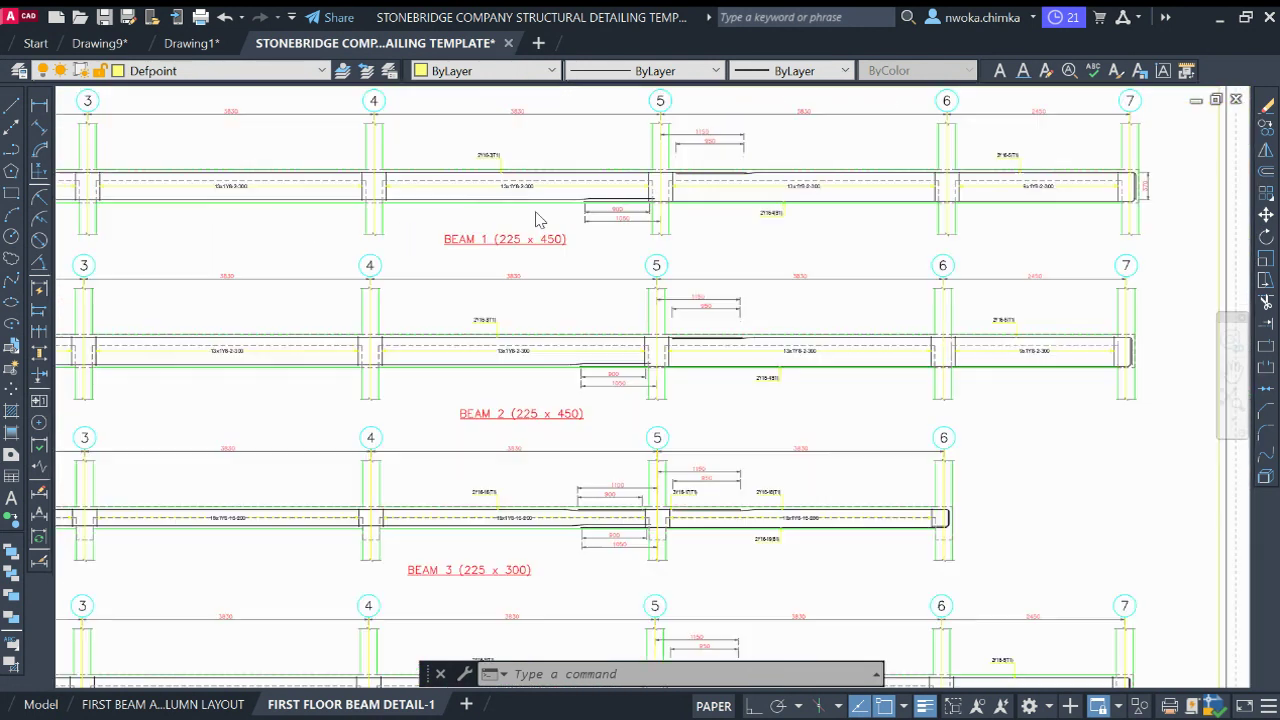
scroll(537, 220, "down", 4)
scroll(287, 477, "up", 6)
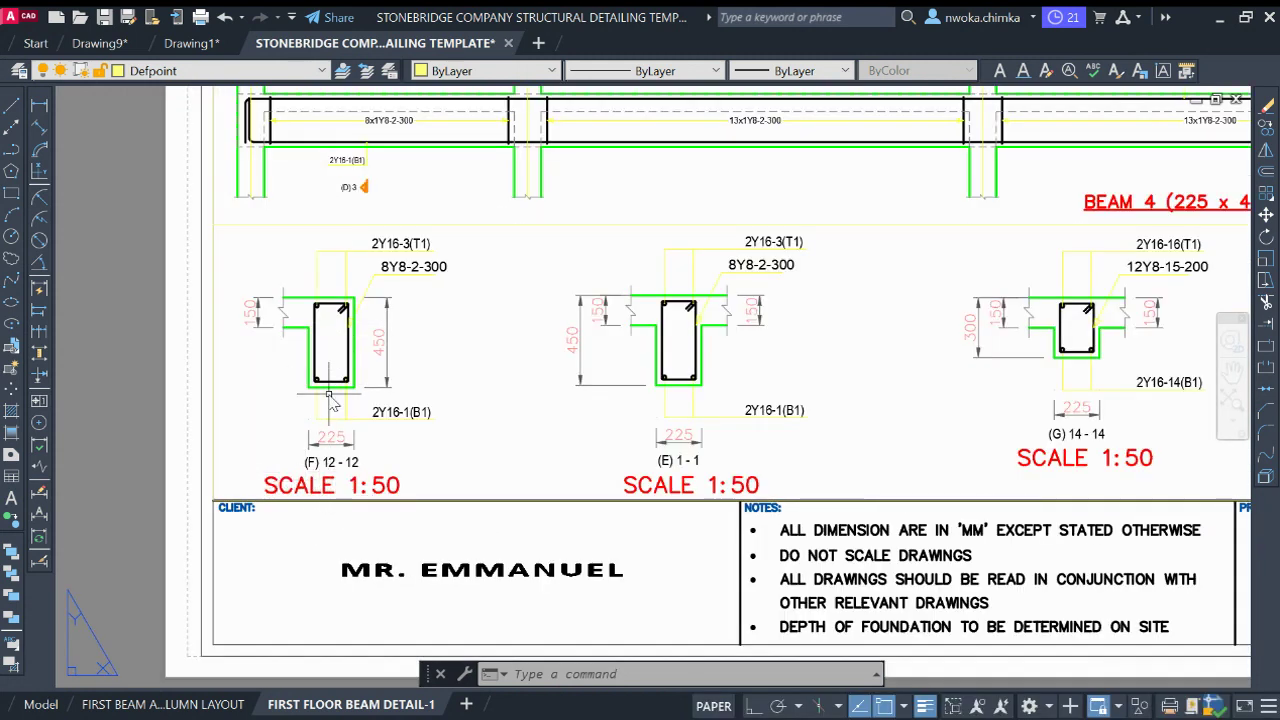
scroll(332, 400, "down", 2)
scroll(630, 378, "down", 2)
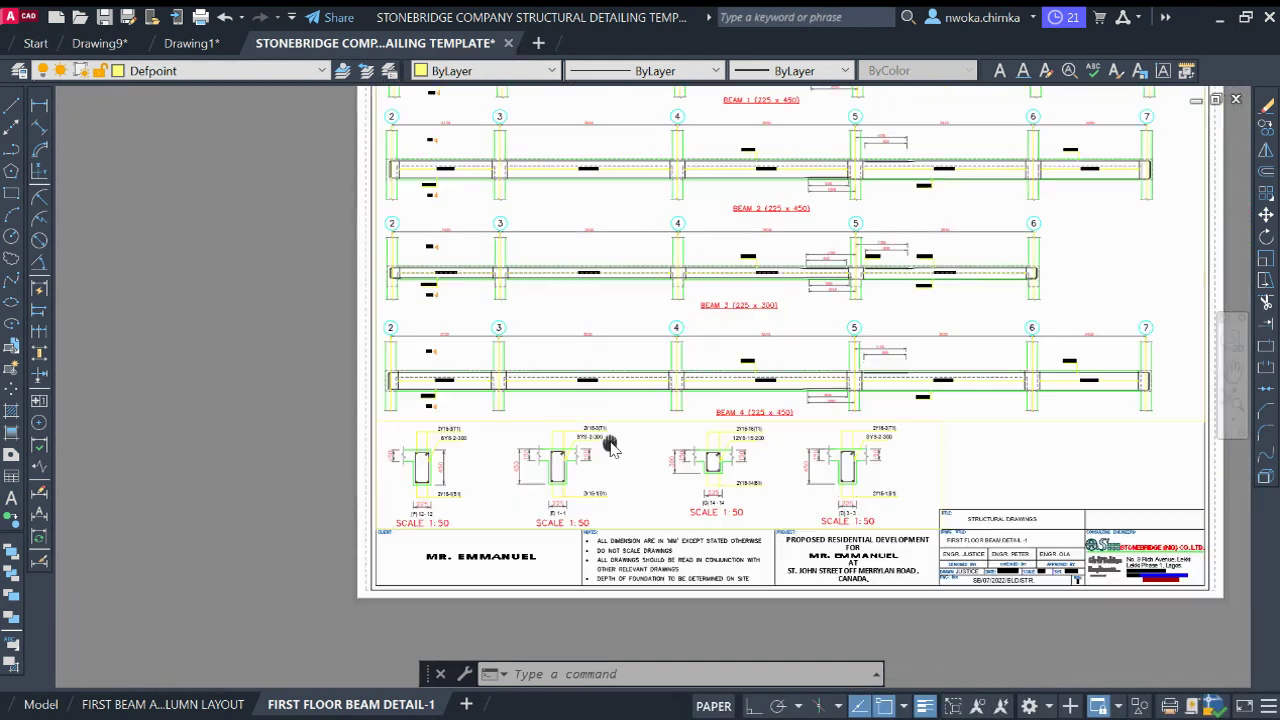
scroll(713, 487, "up", 6)
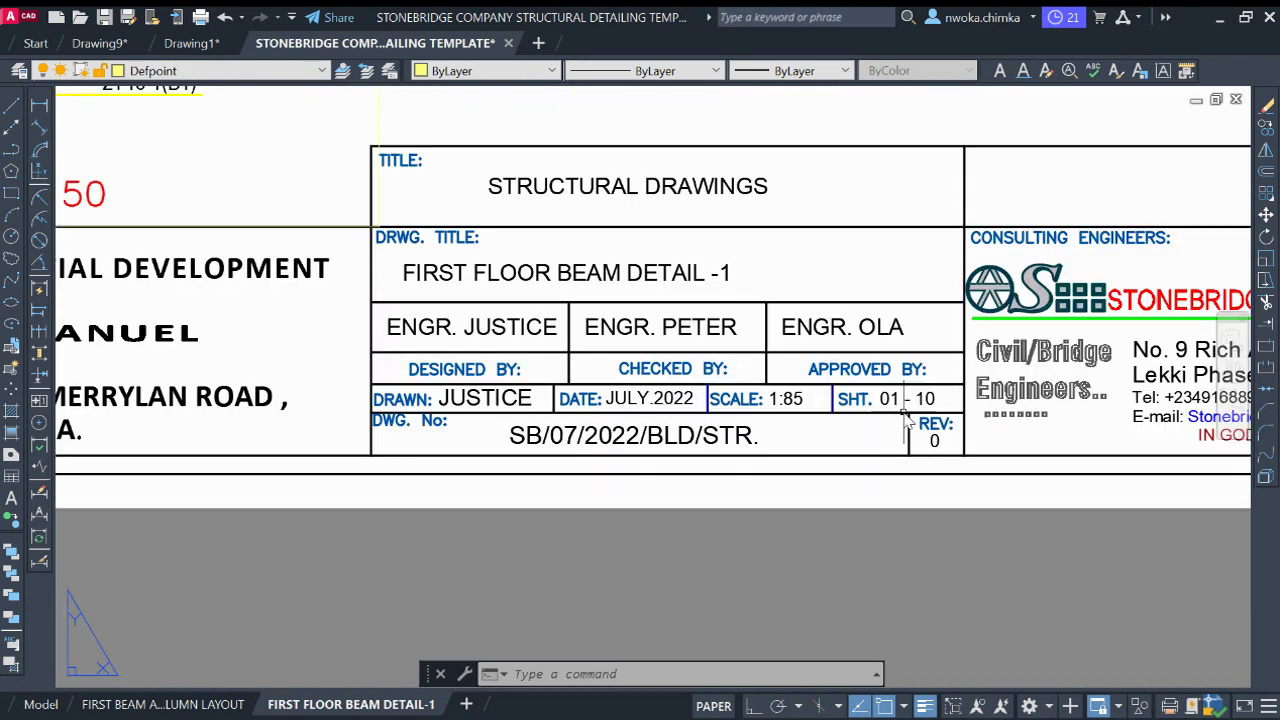
scroll(686, 400, "down", 4)
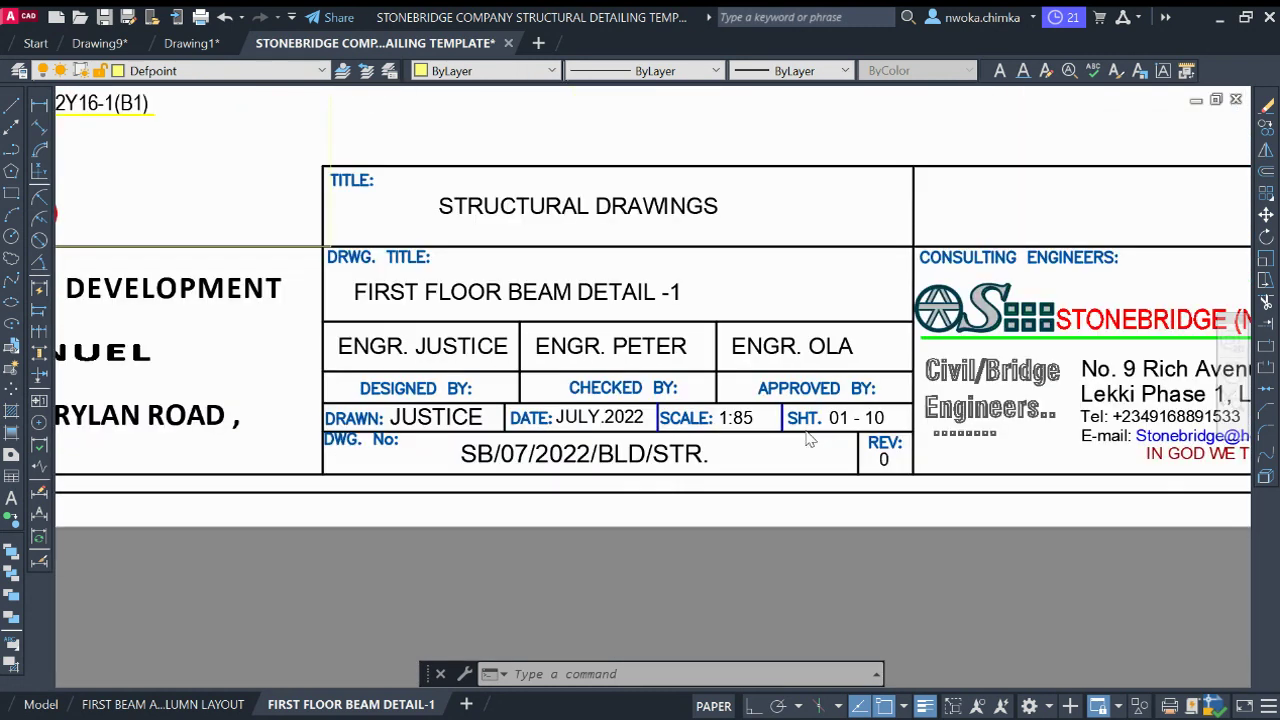
middle_click_drag(451, 335, 578, 440)
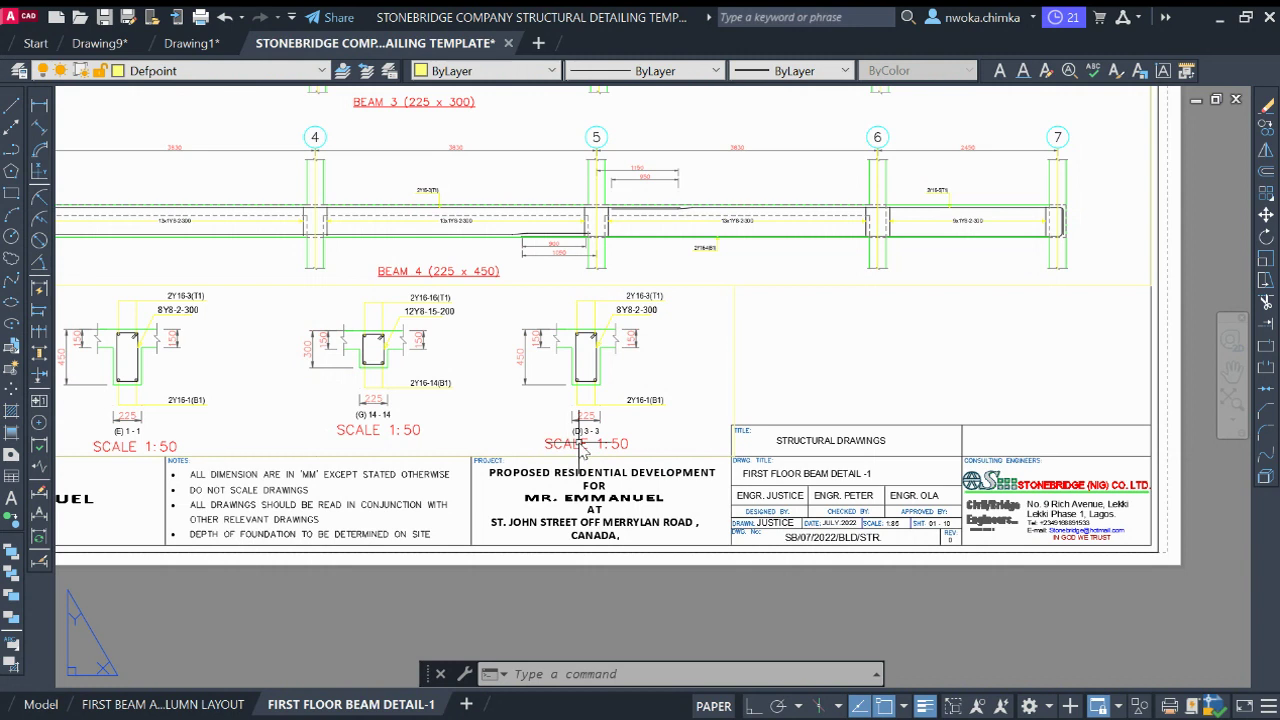
scroll(580, 445, "down", 3)
scroll(790, 545, "up", 3)
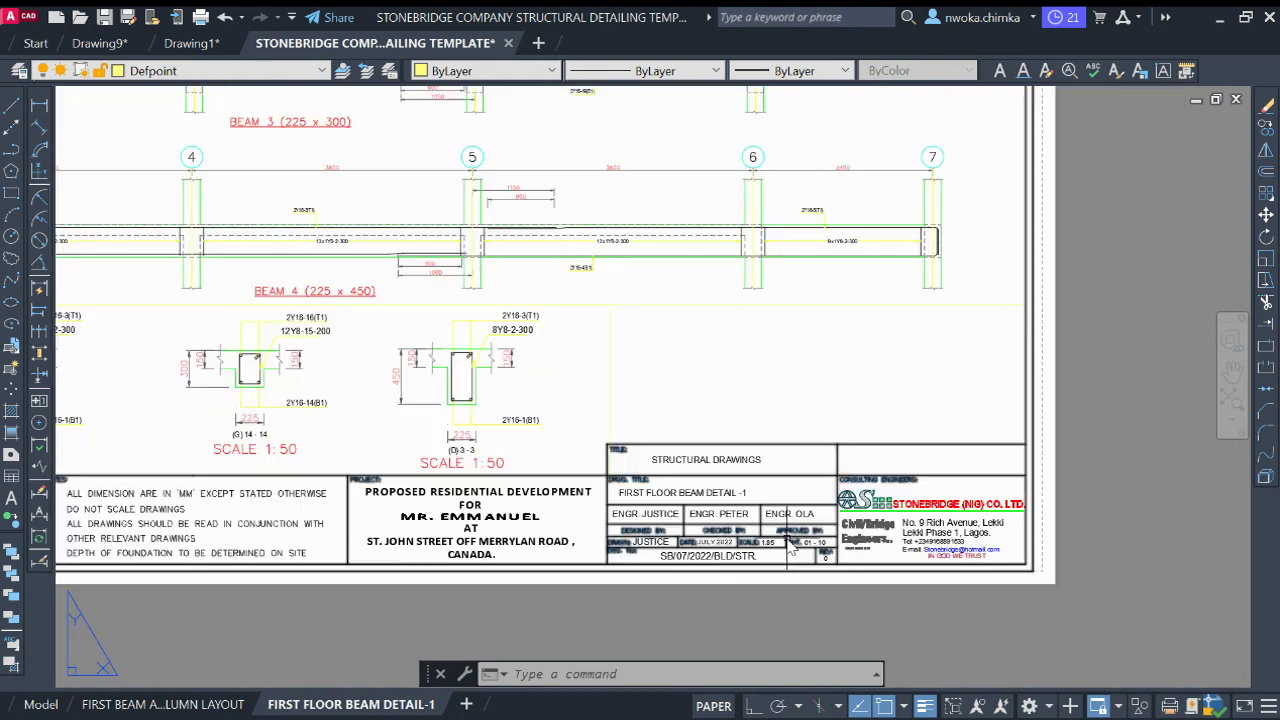
scroll(790, 545, "up", 1)
scroll(900, 580, "down", 4)
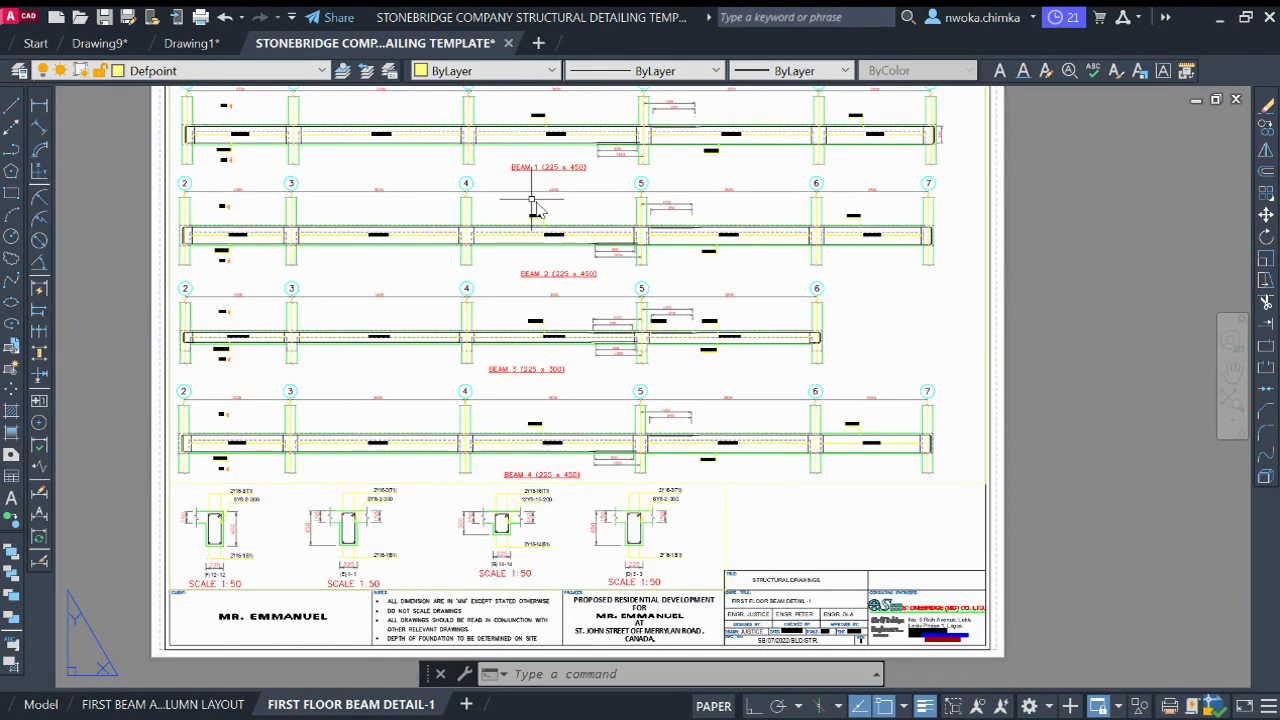
middle_click_drag(505, 268, 505, 113)
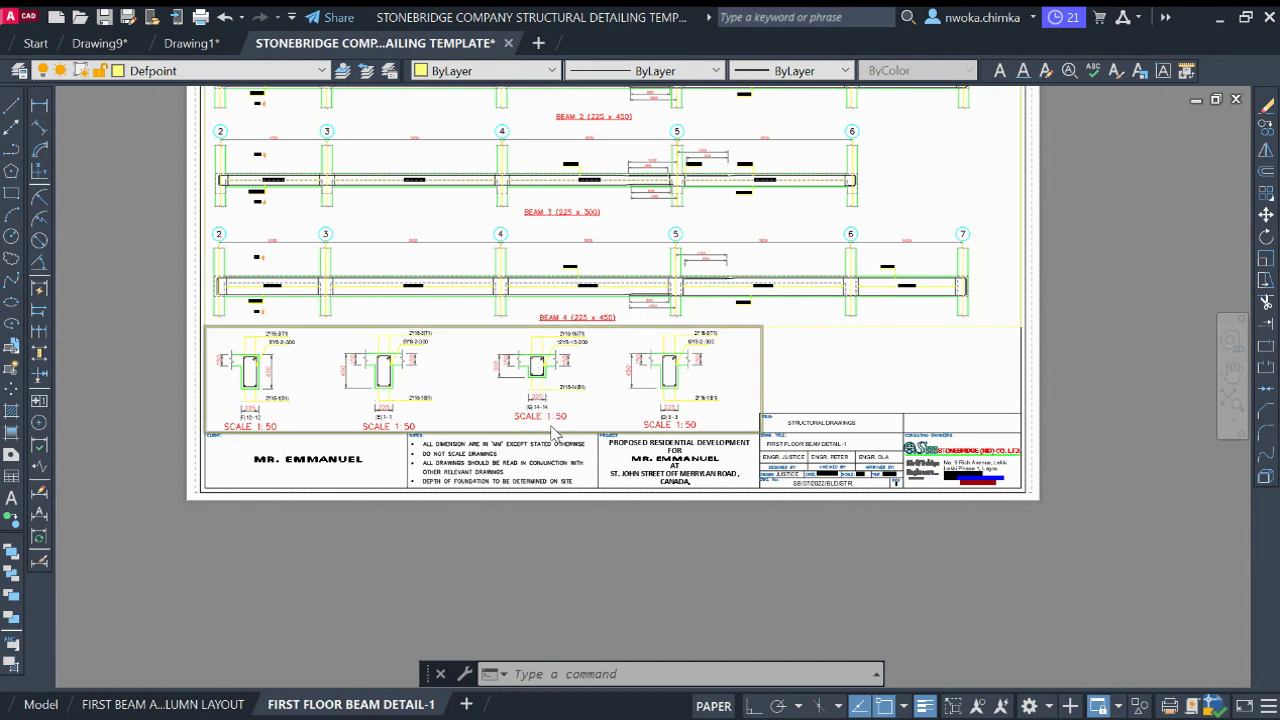
scroll(1000, 480, "up", 1)
scroll(732, 471, "down", 1)
Append UNO to the scale value in the title block so that it reads 1:85 UNO
scroll(717, 540, "up", 8)
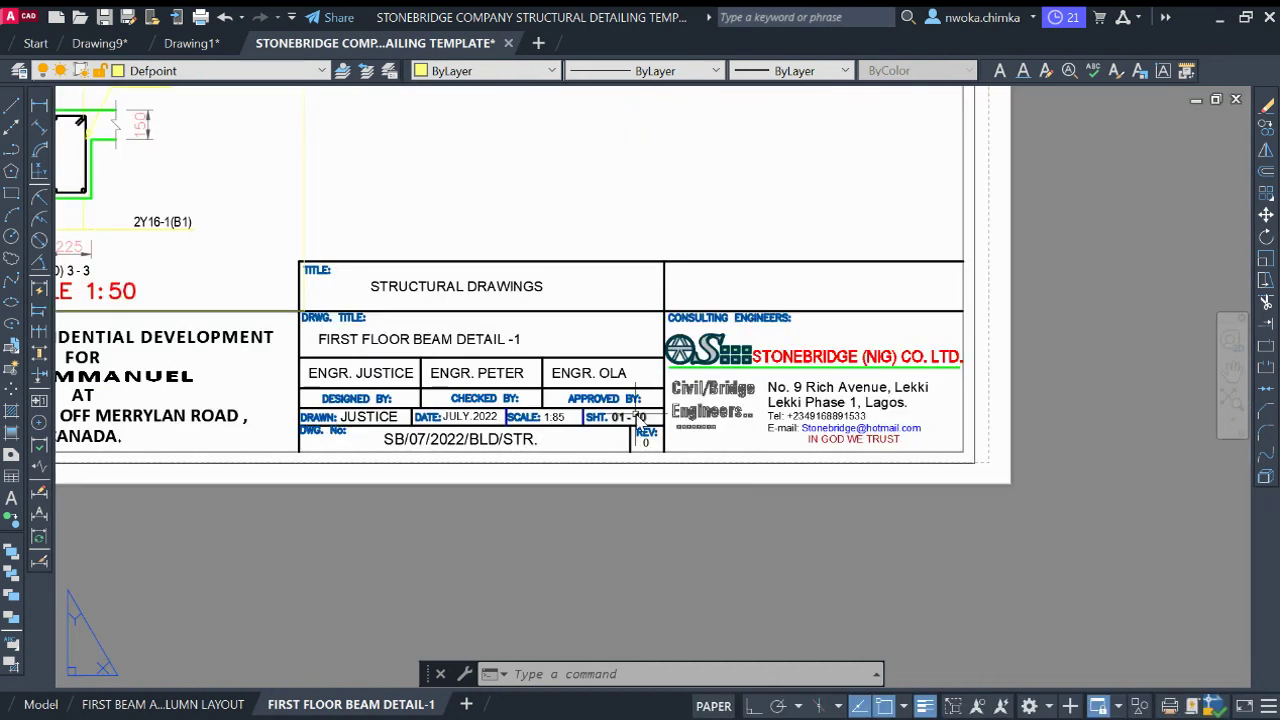
scroll(553, 445, "up", 3)
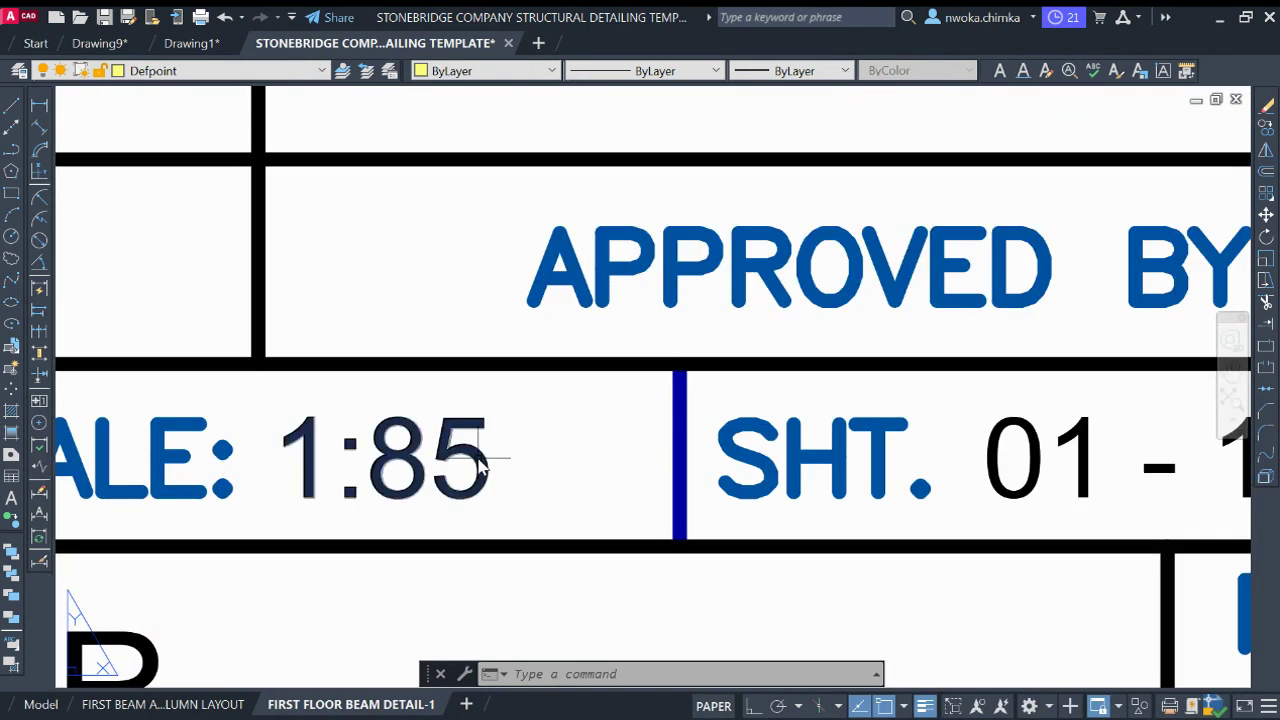
left_click(490, 443)
left_click(483, 455)
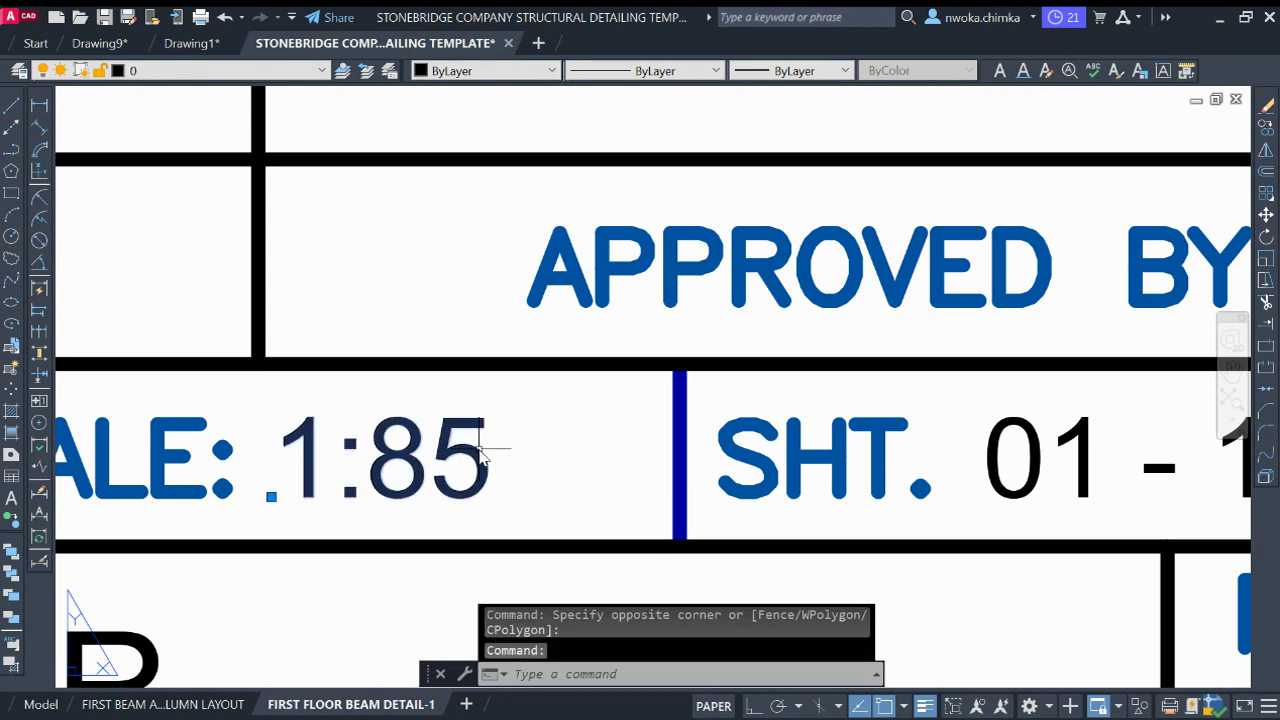
double_click(483, 455)
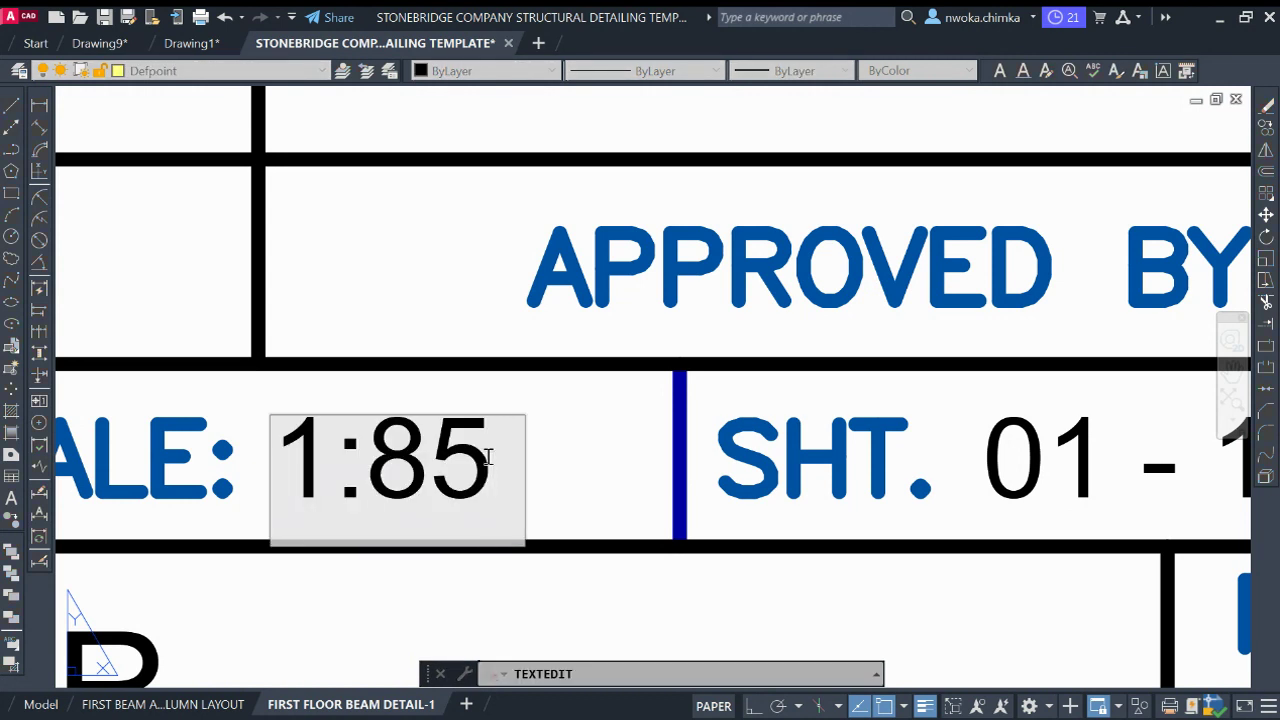
type("UNO")
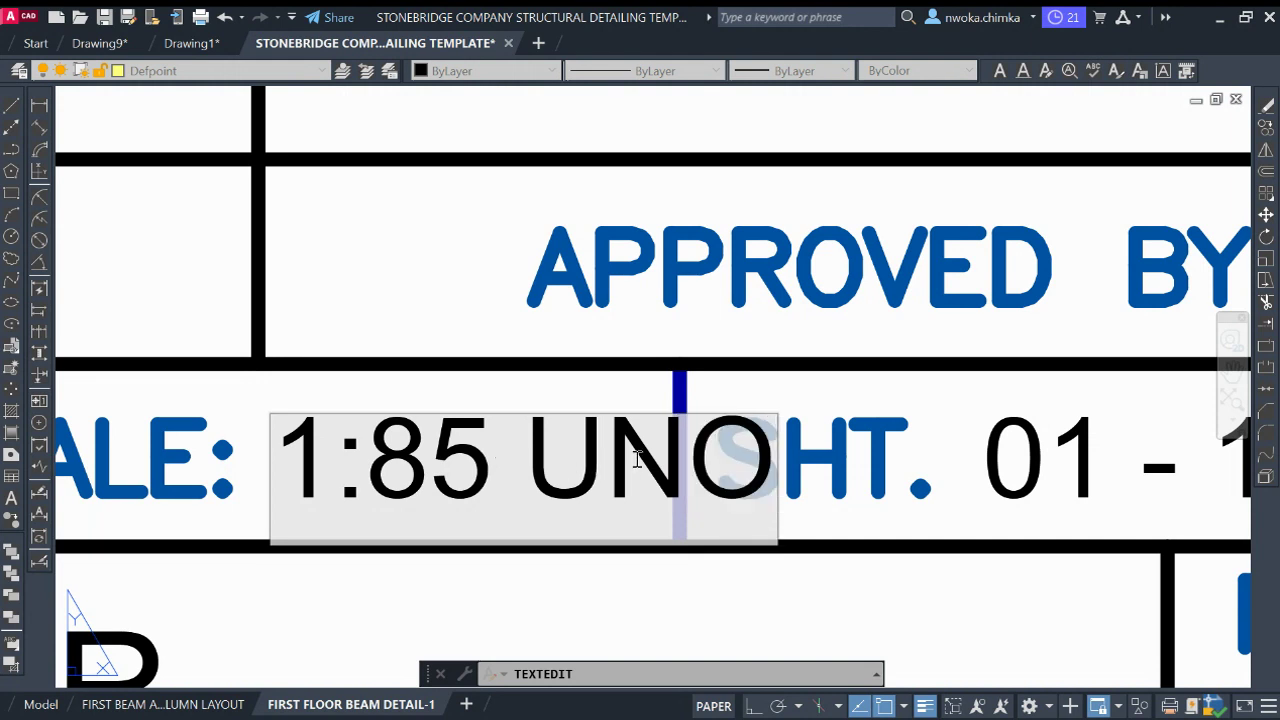
left_click(508, 347)
scroll(600, 421, "down", 5)
key("Escape")
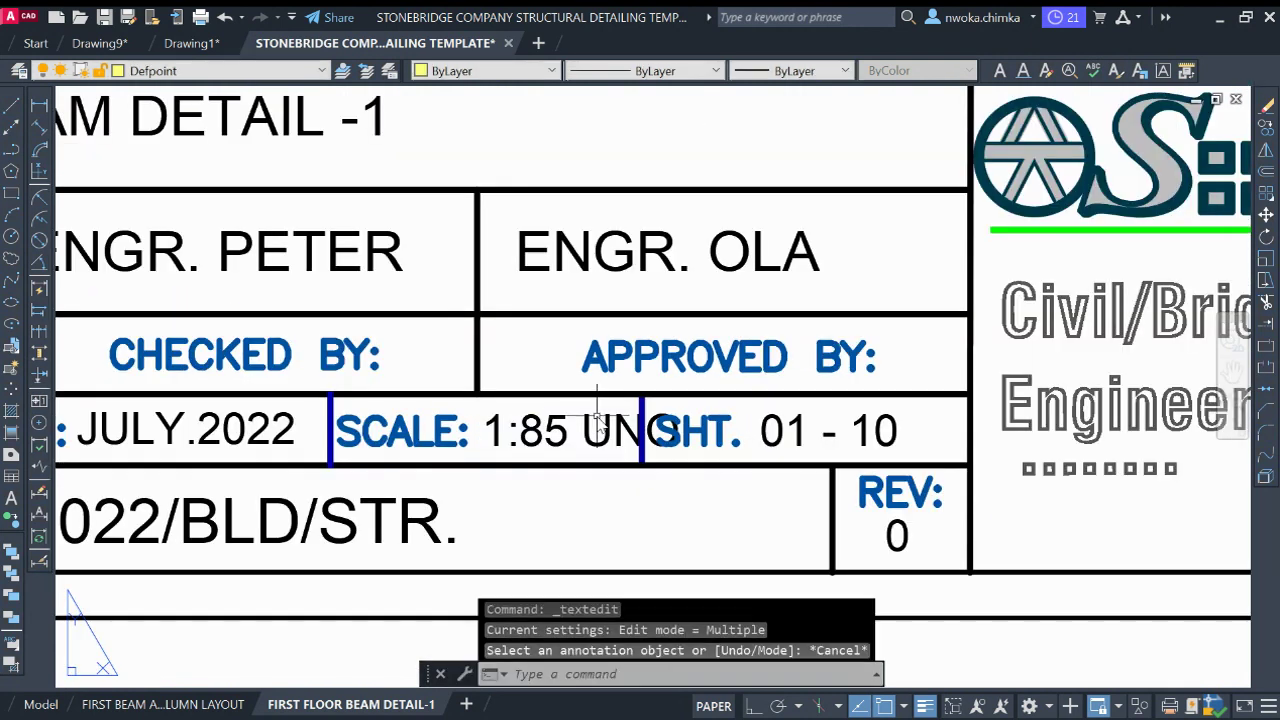
Set the height of the title block's 1:85 UNO text to 1.25 in its properties
left_click(592, 424)
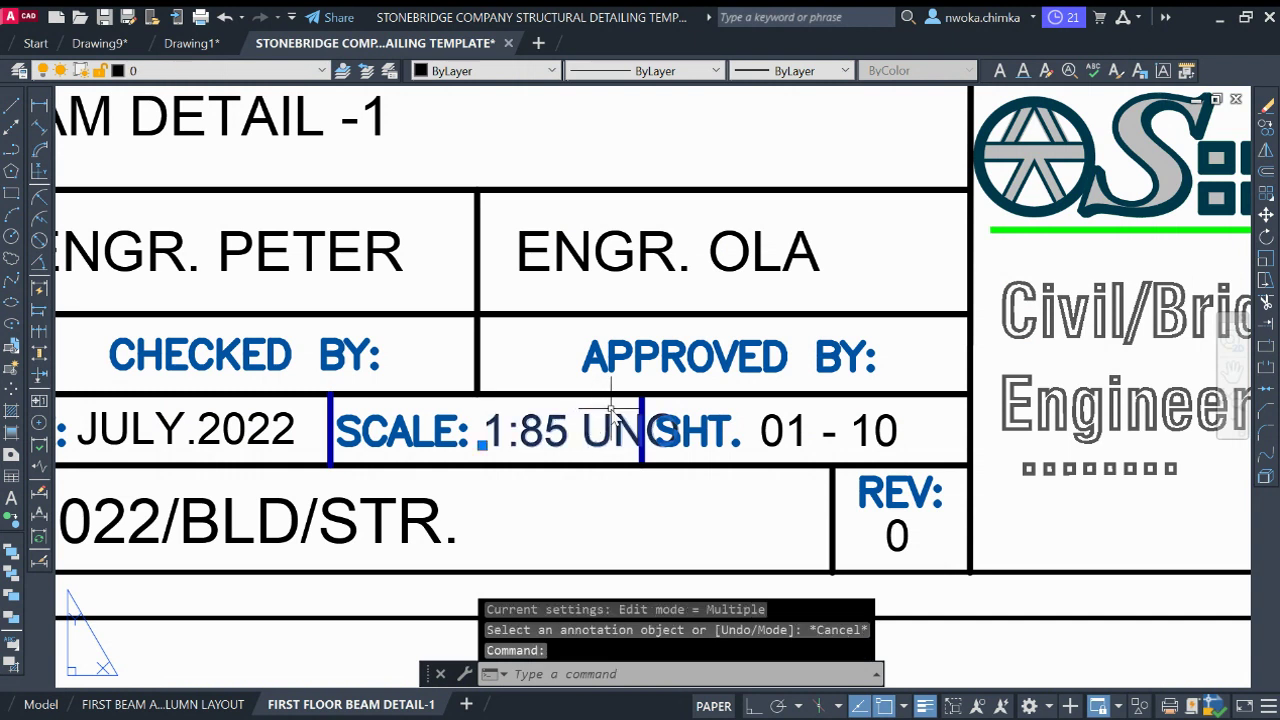
scroll(608, 445, "down", 2)
scroll(610, 447, "up", 4)
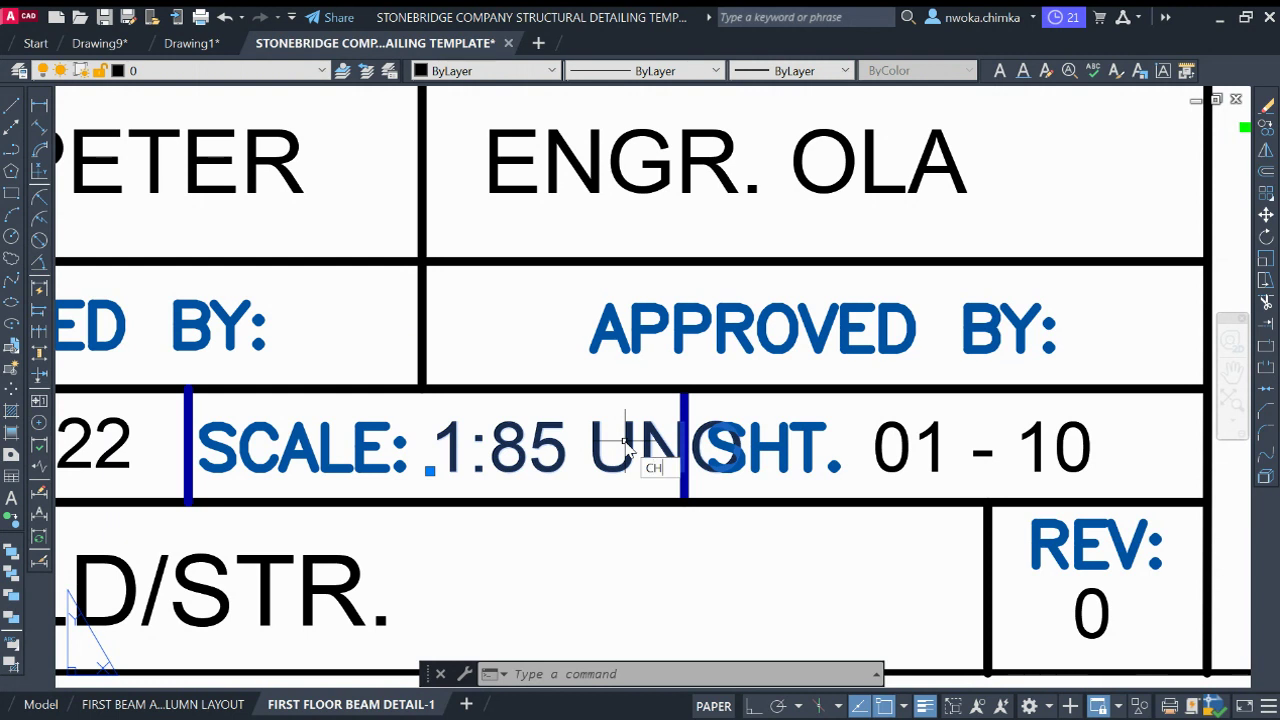
key("Return")
scroll(557, 427, "down", 4)
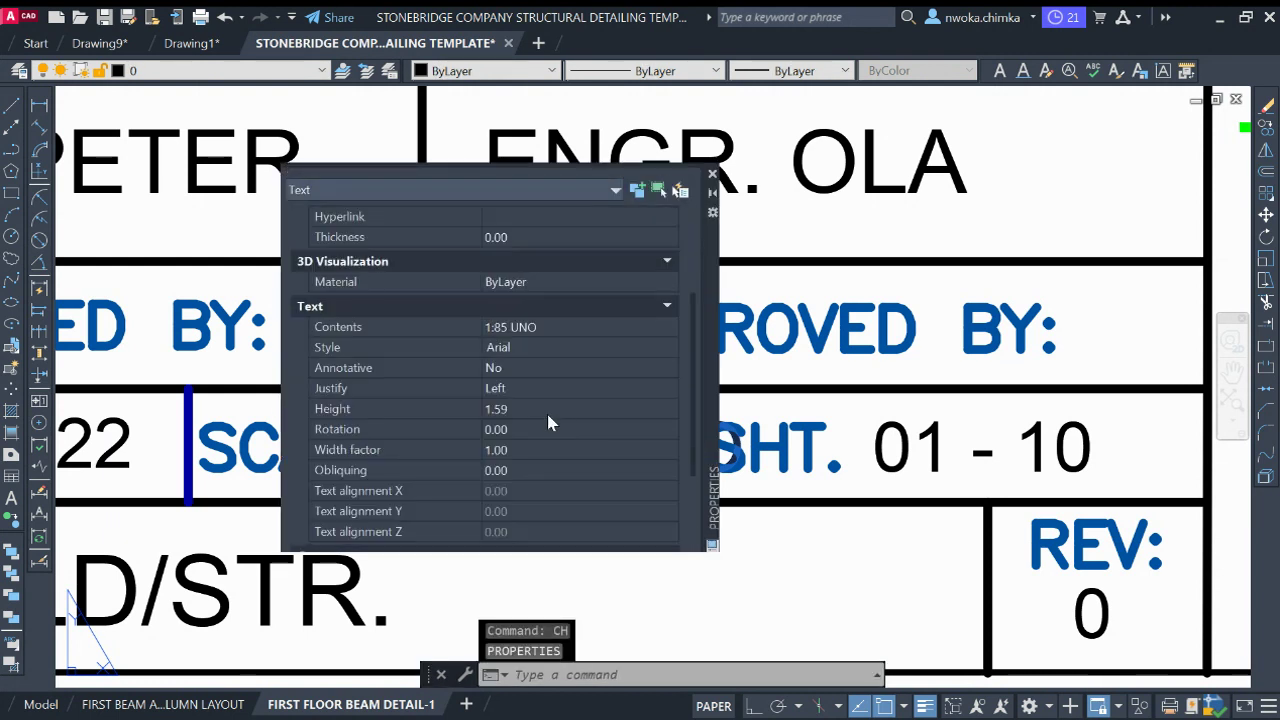
left_click(545, 410)
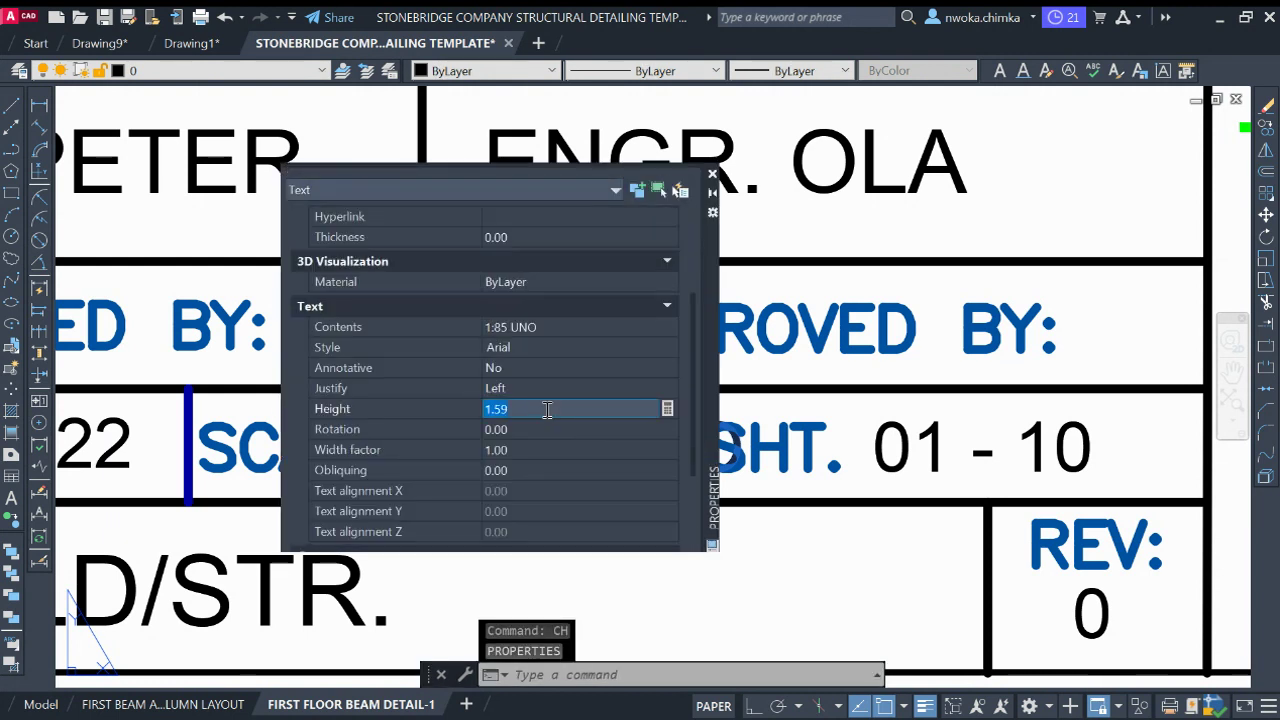
type("1.")
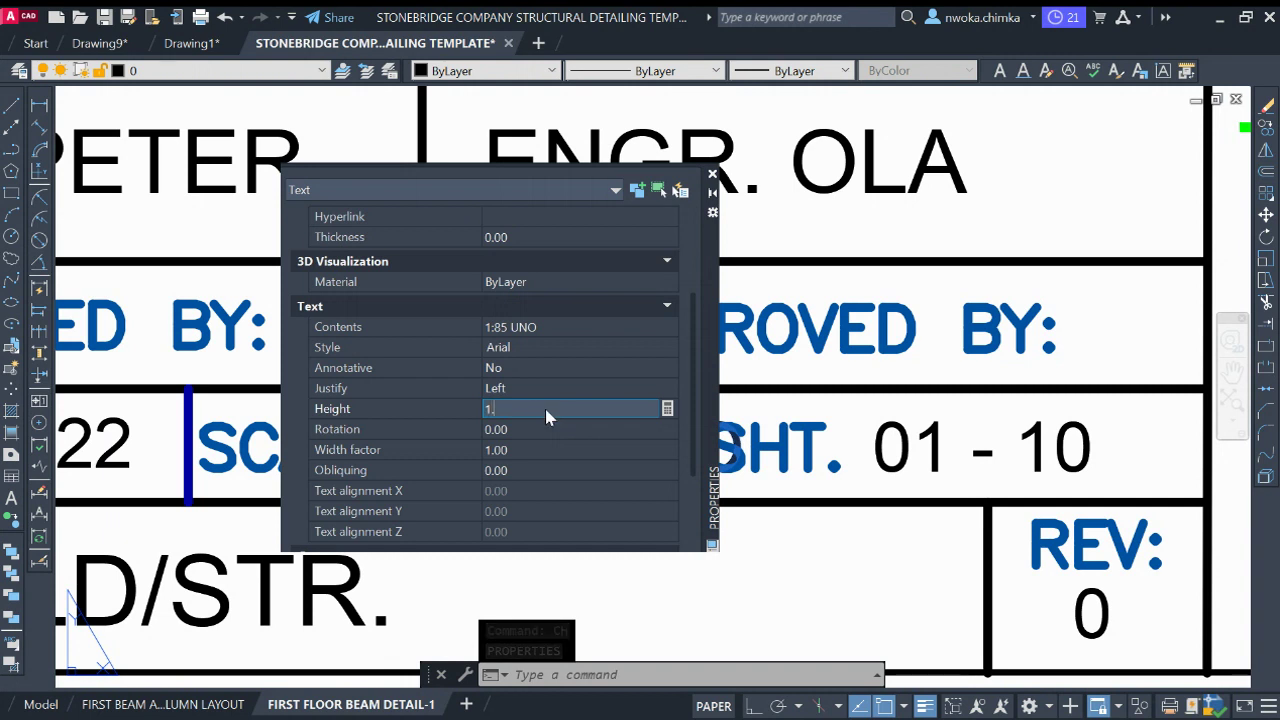
type("25")
left_click(533, 431)
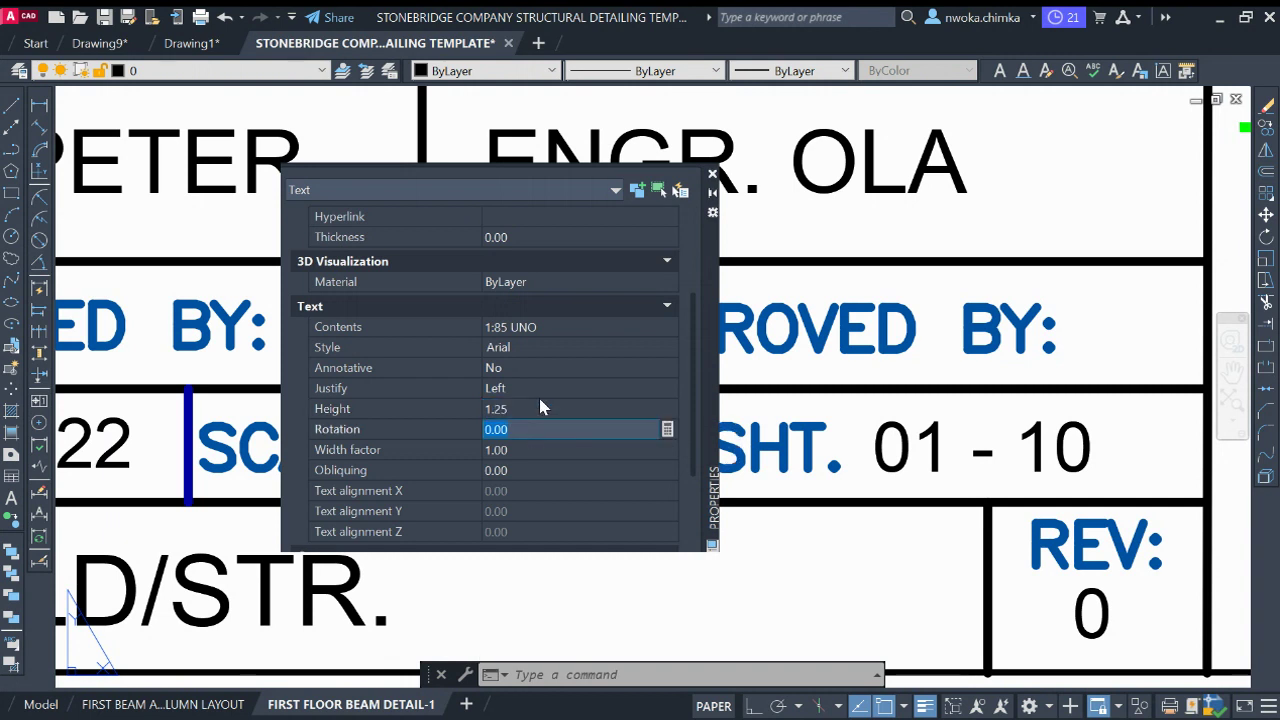
left_click(712, 174)
key("Escape")
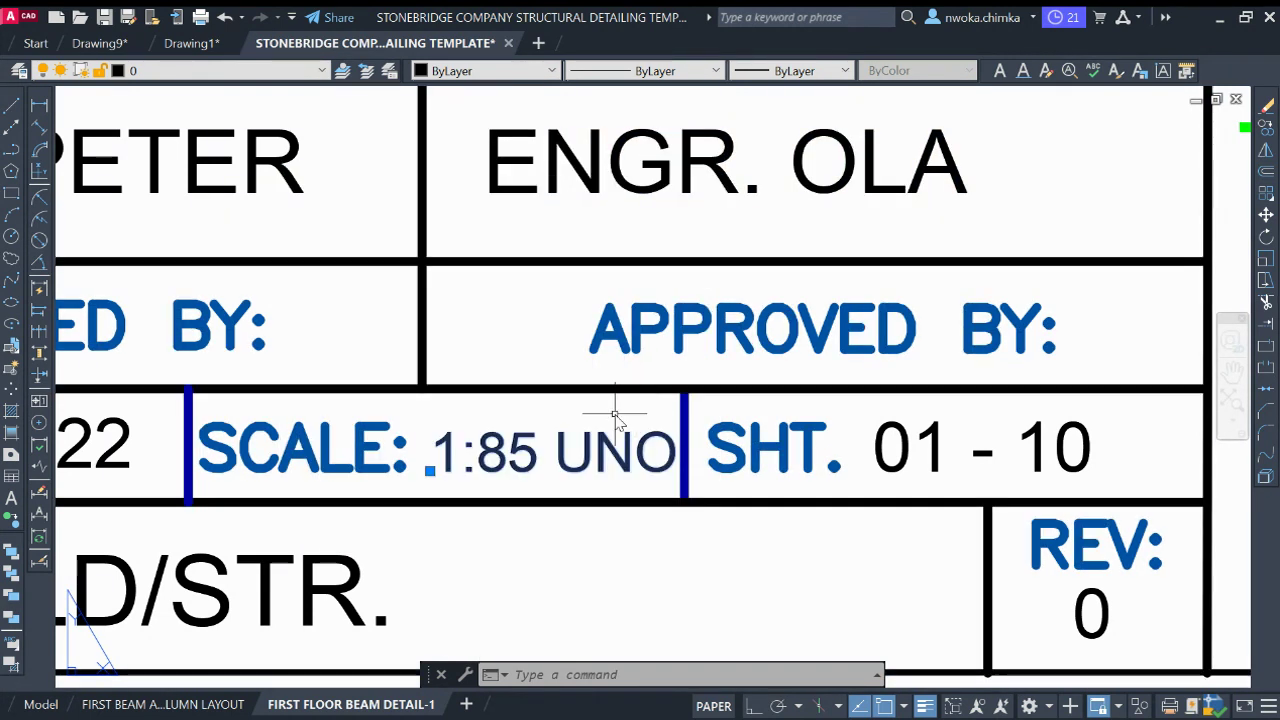
Check the fit of the 1:85 UNO text in its title block cell and review the beam elevations and sections on the sheet
scroll(583, 440, "down", 4)
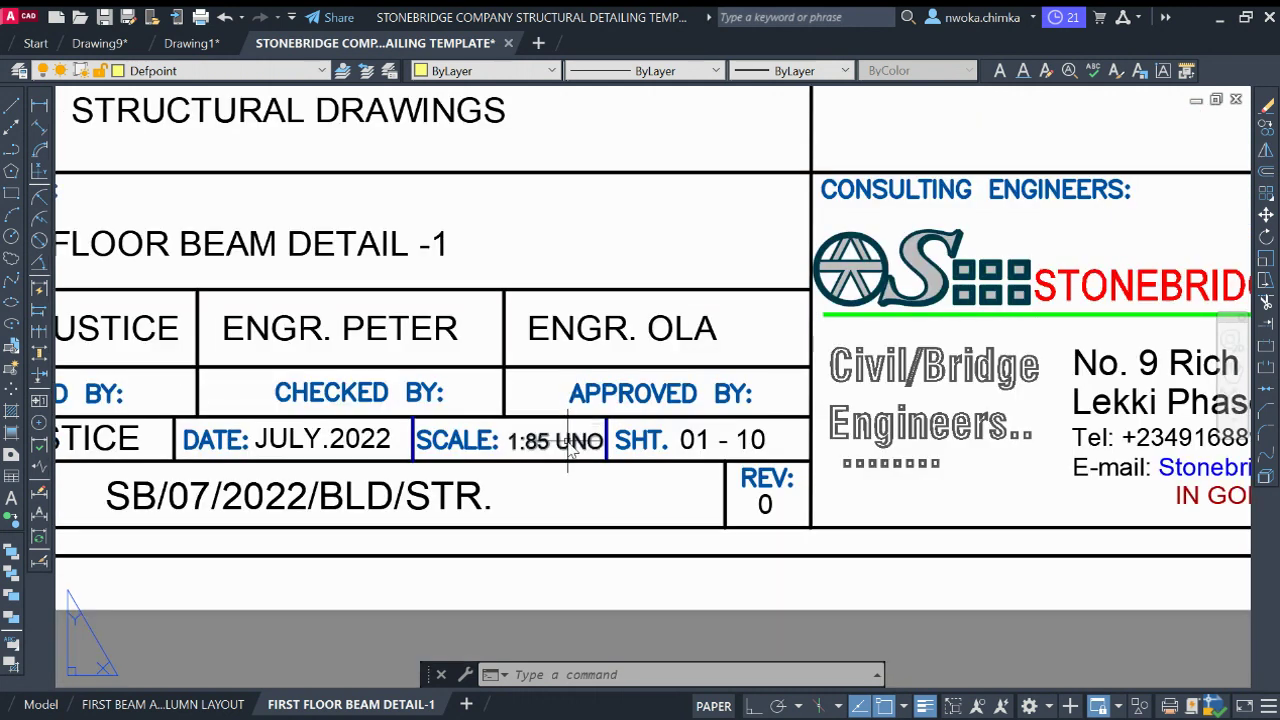
scroll(567, 450, "down", 2)
scroll(567, 450, "up", 4)
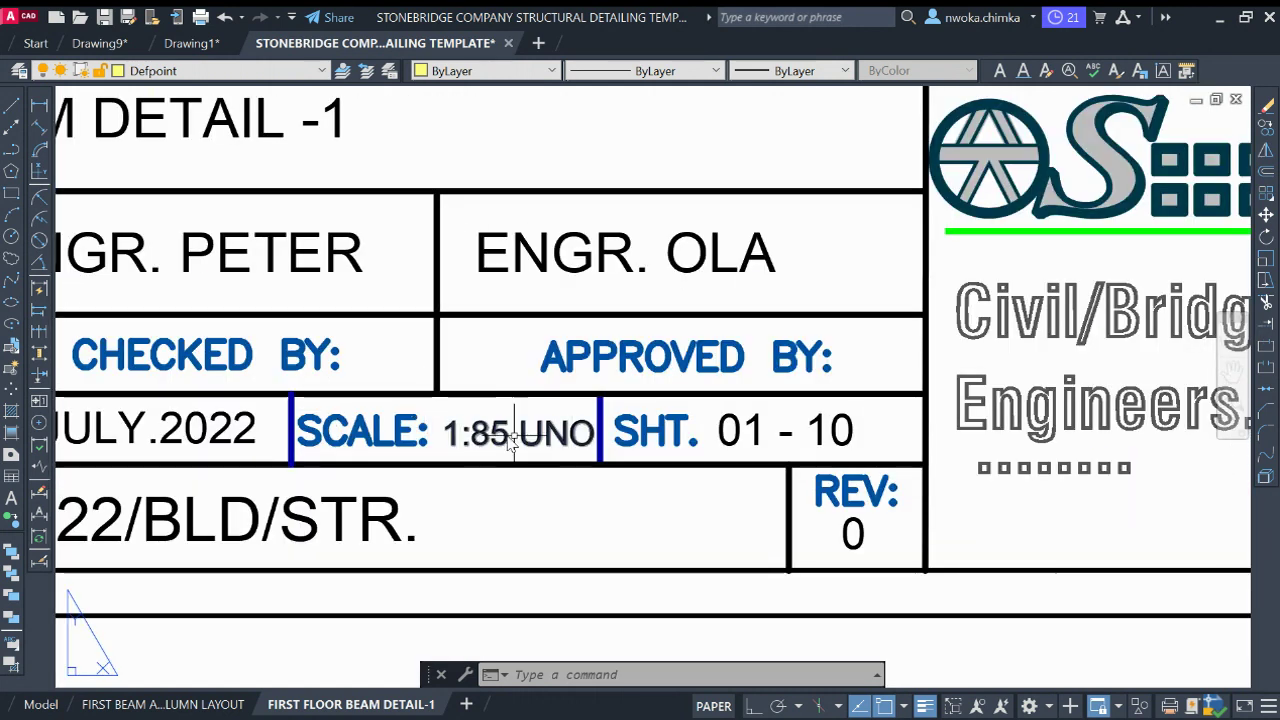
scroll(560, 432, "up", 2)
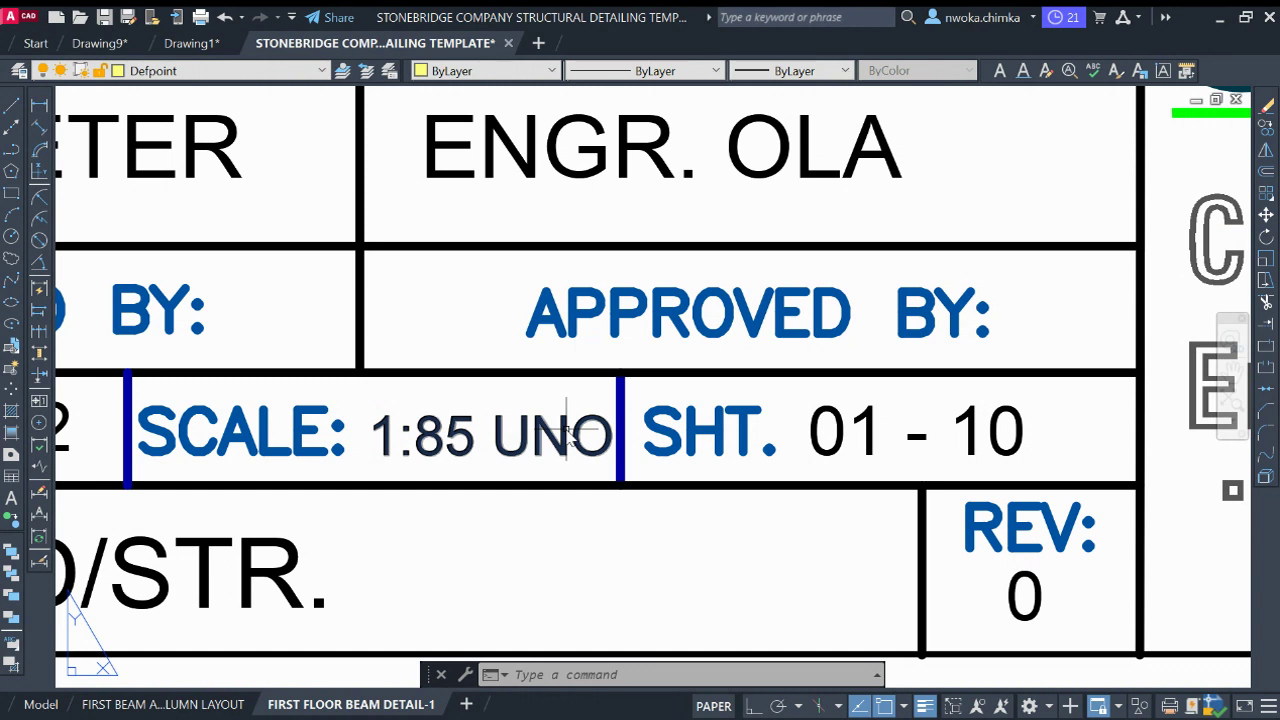
scroll(567, 432, "down", 4)
scroll(586, 418, "up", 2)
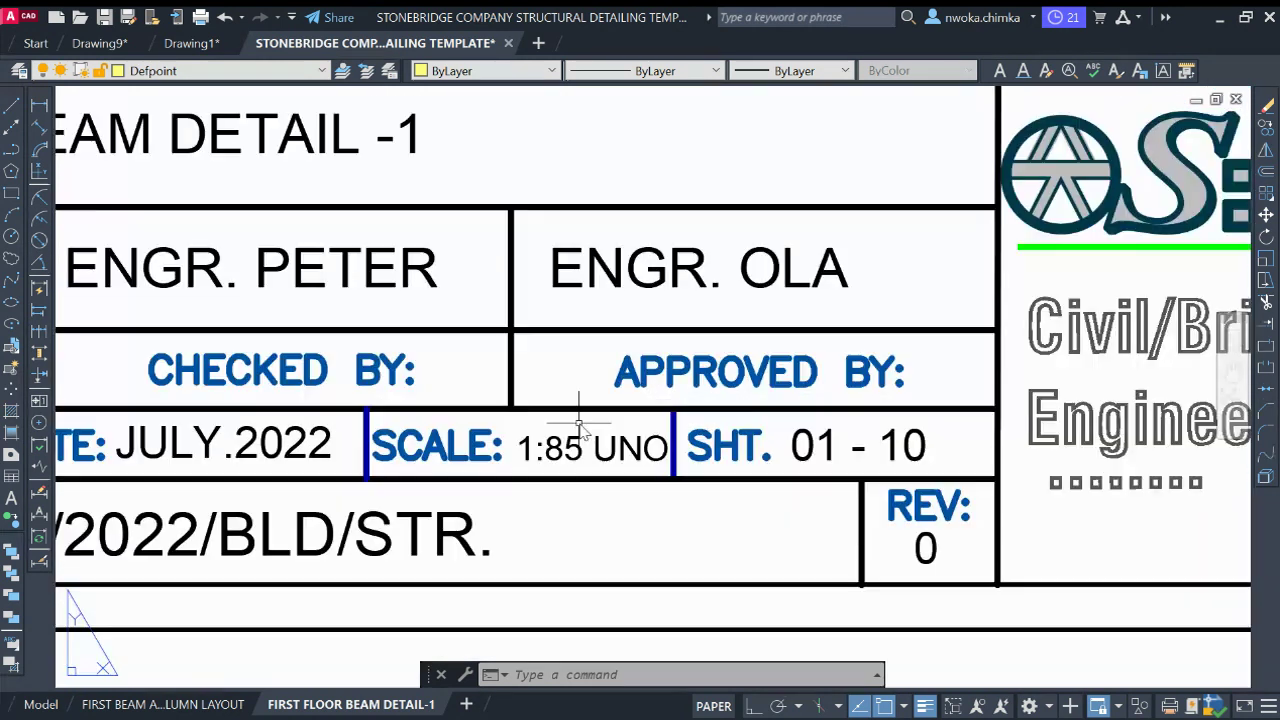
scroll(650, 470, "down", 3)
scroll(655, 478, "down", 6)
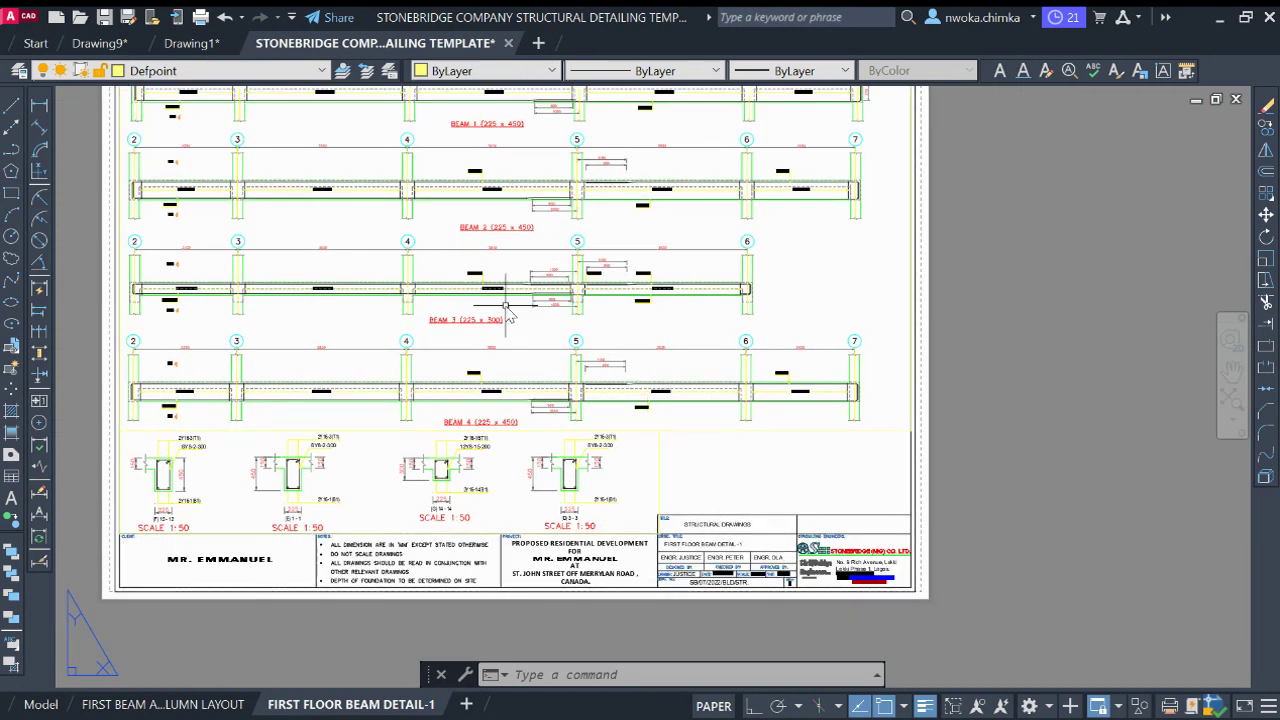
middle_click_drag(507, 313, 487, 313)
scroll(489, 243, "up", 4)
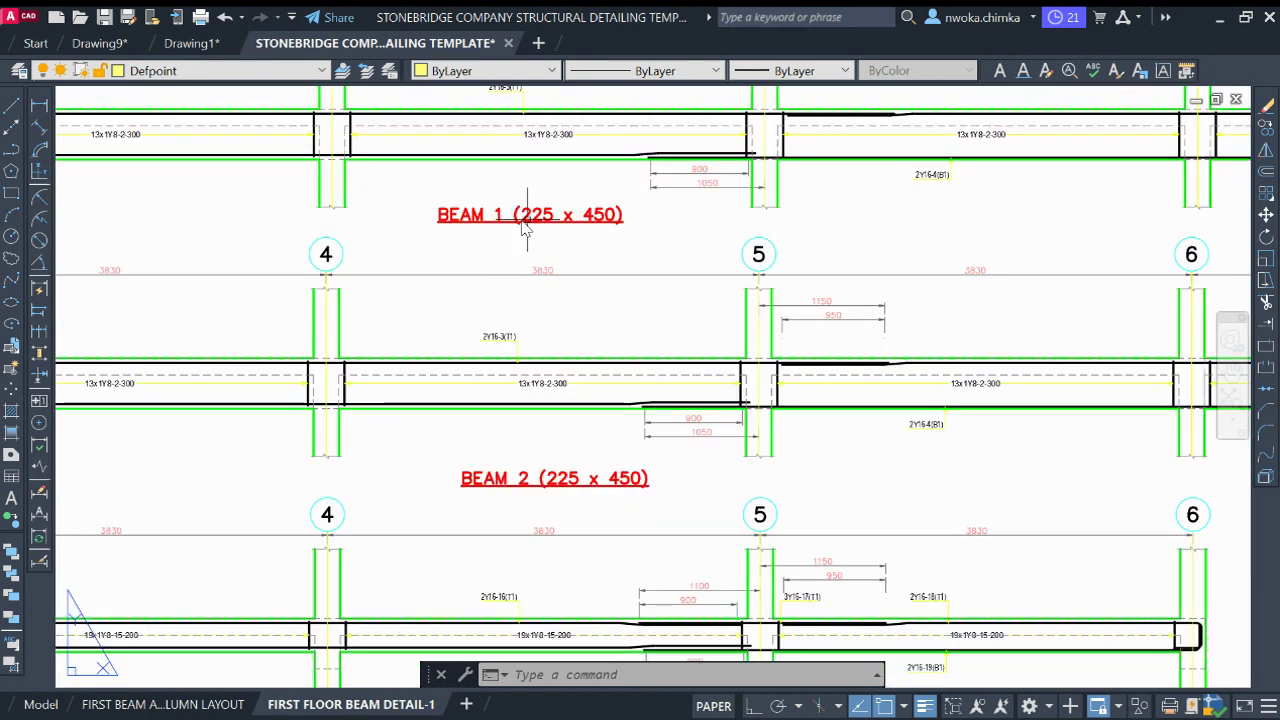
scroll(558, 235, "up", 2)
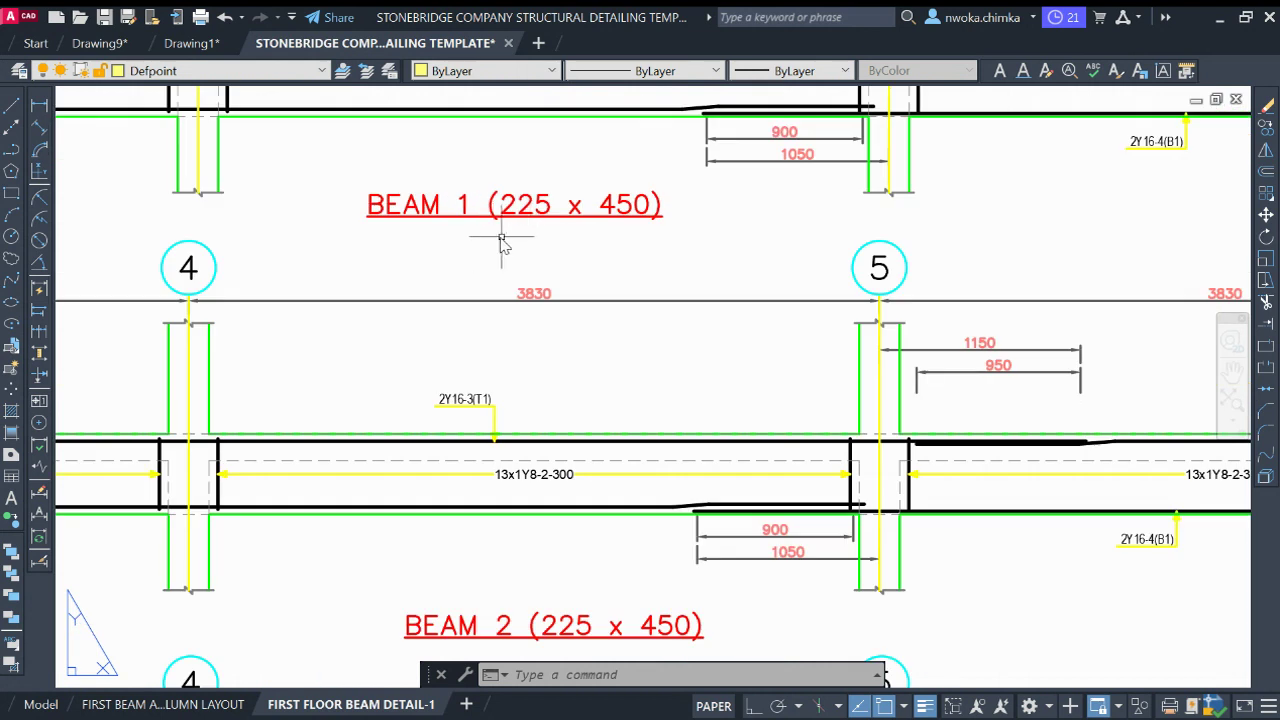
scroll(700, 500, "down", 8)
scroll(713, 540, "up", 2)
scroll(713, 540, "up", 6)
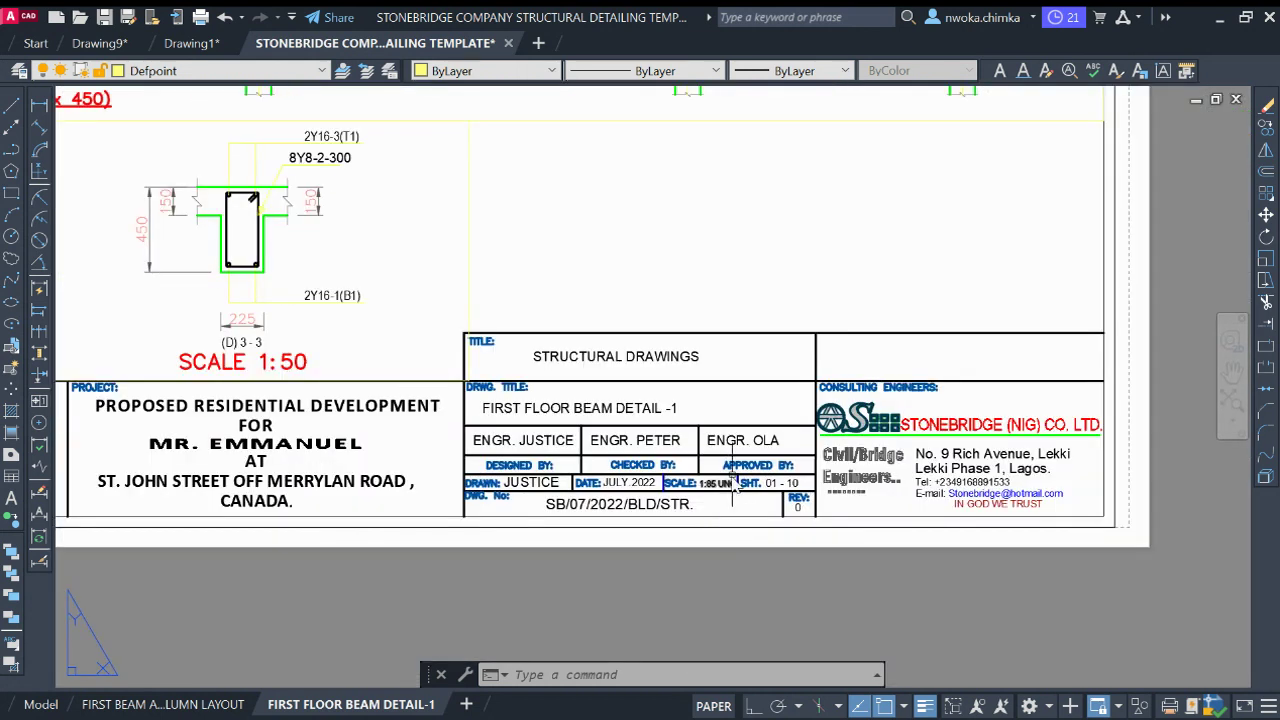
scroll(700, 497, "down", 8)
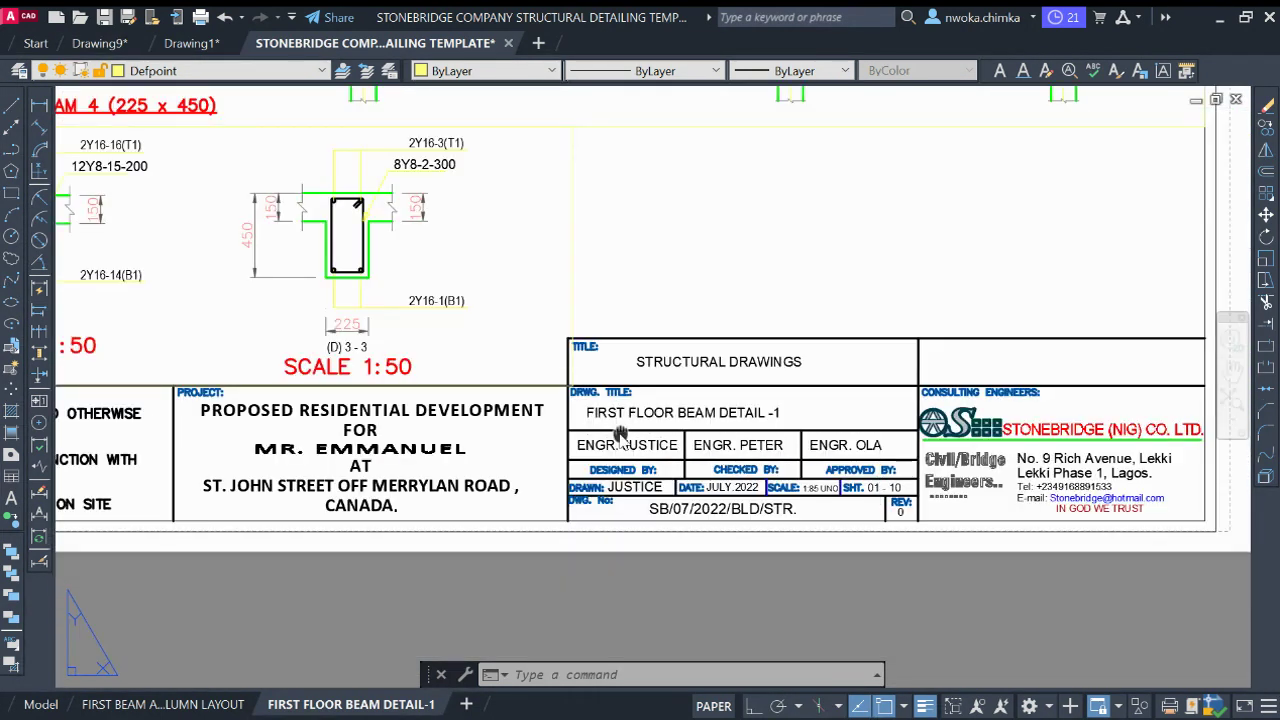
Review the complete FIRST FLOOR BEAM DETAIL-1 sheet, including its 1:50 sections and title block, against the first framed beam group in model space
scroll(367, 411, "up", 2)
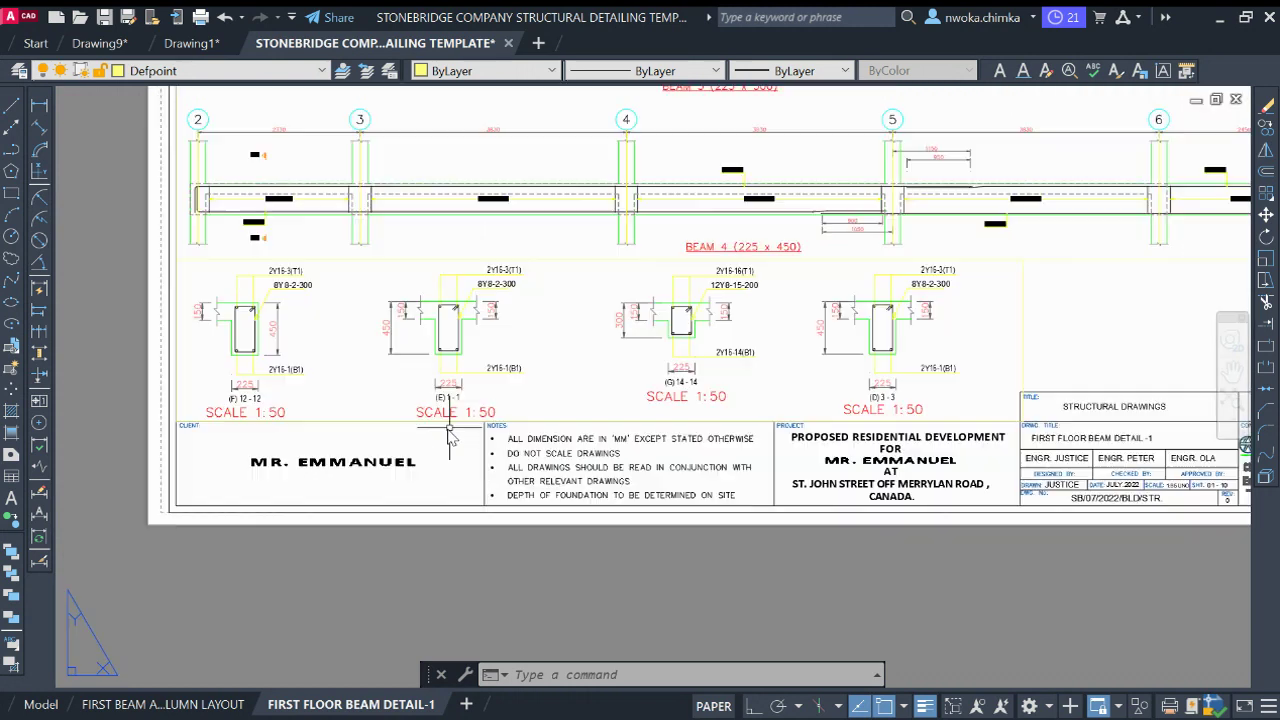
scroll(400, 411, "down", 2)
scroll(440, 412, "up", 3)
scroll(456, 414, "down", 1)
scroll(450, 418, "down", 4)
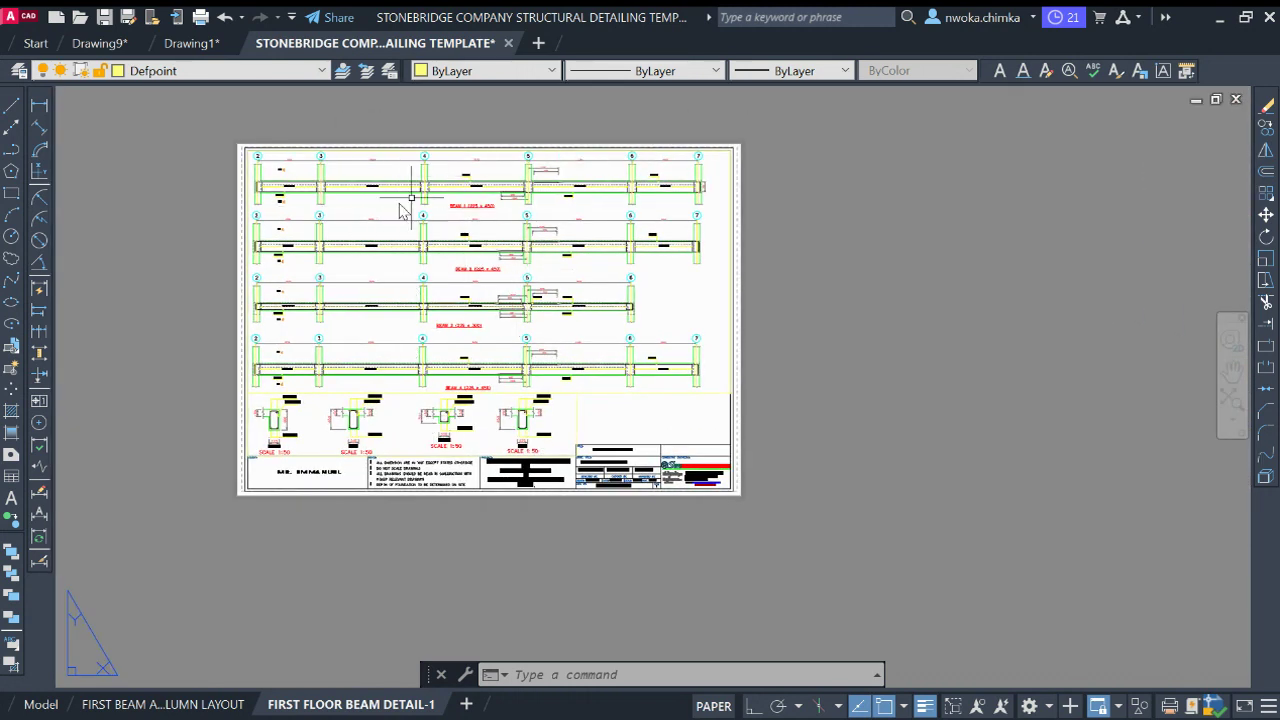
left_click(38, 703)
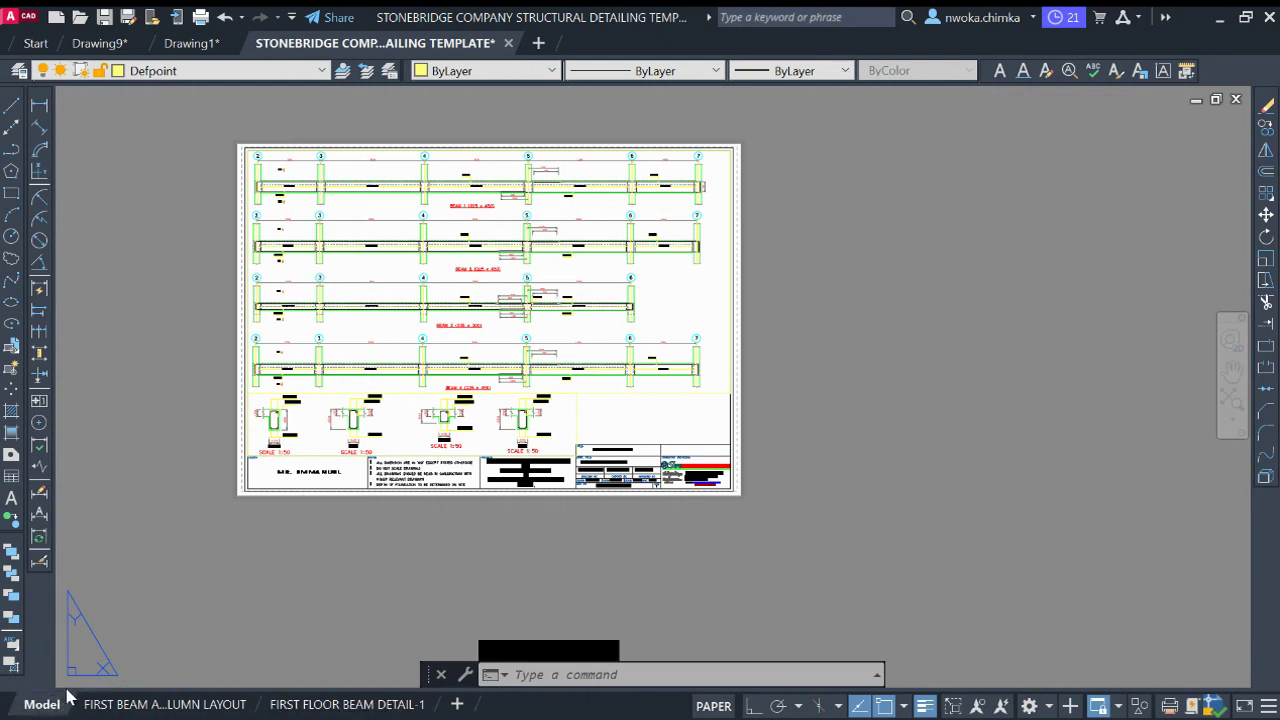
scroll(562, 380, "down", 4)
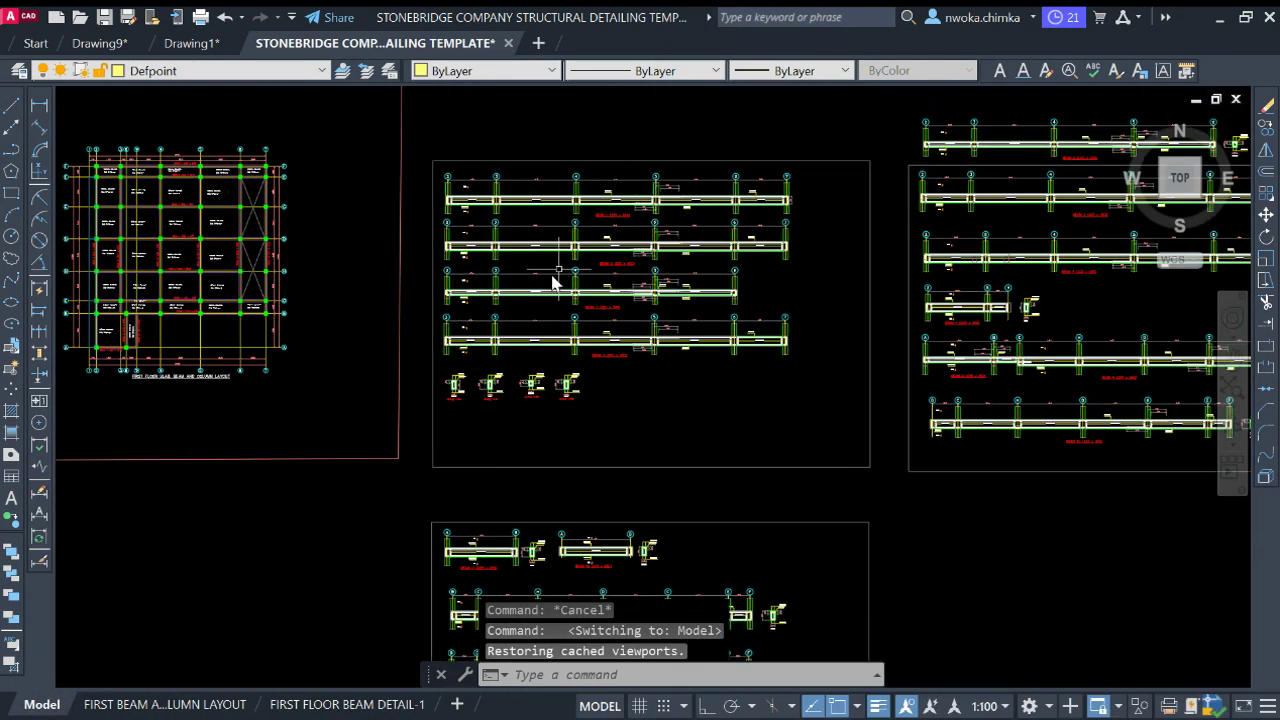
left_click(347, 704)
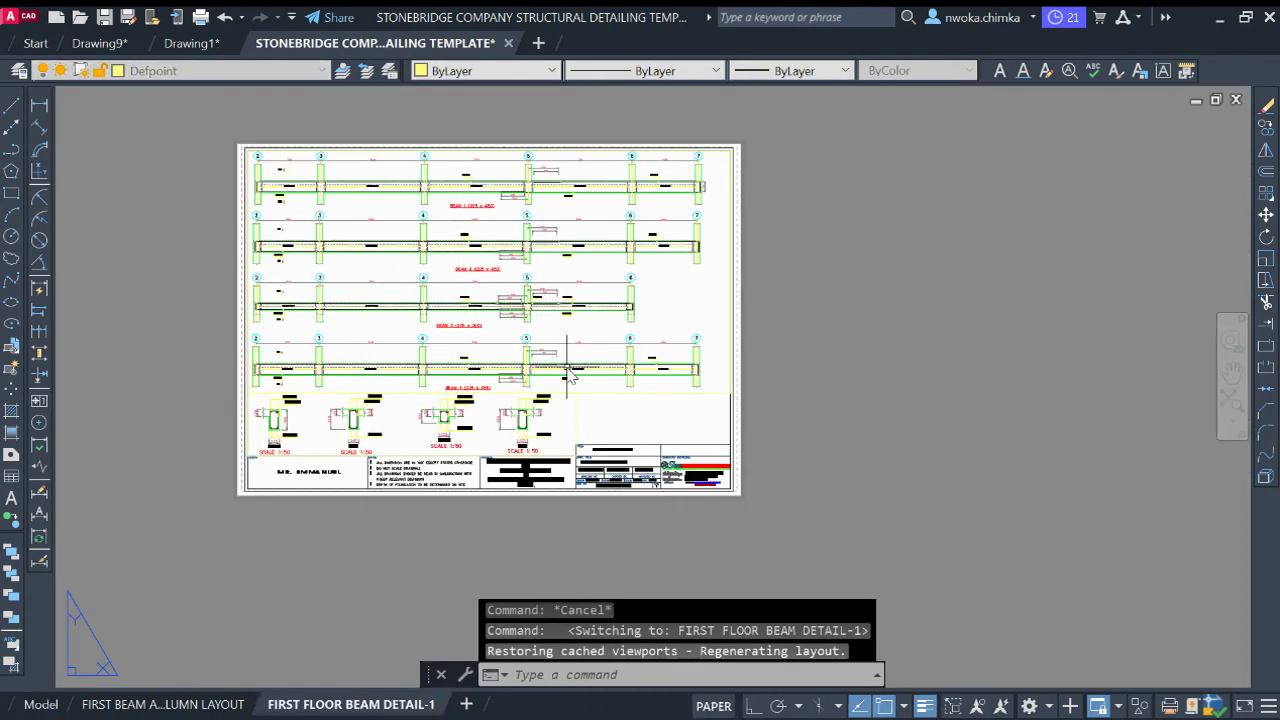
scroll(320, 200, "up", 2)
scroll(320, 210, "down", 4)
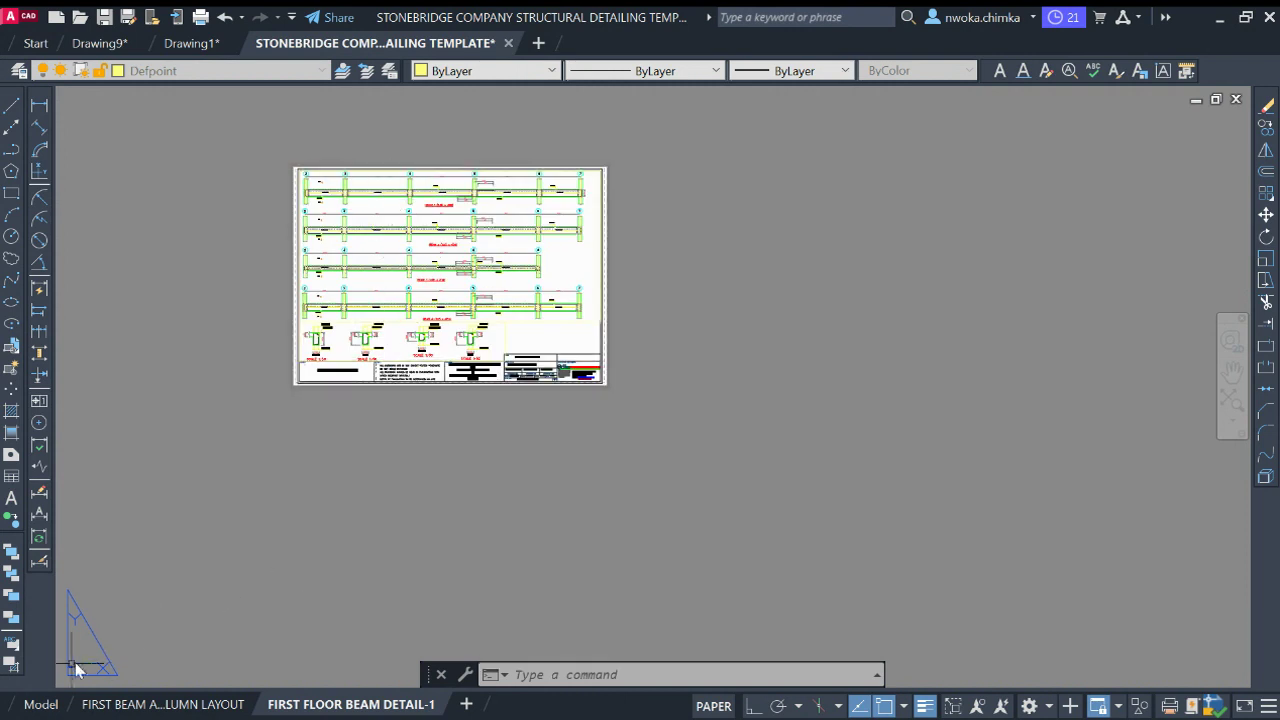
Compare the framed beam groups in model space with the four beam elevations on the FIRST FLOOR BEAM DETAIL-1 sheet
left_click(42, 704)
scroll(694, 380, "down", 3)
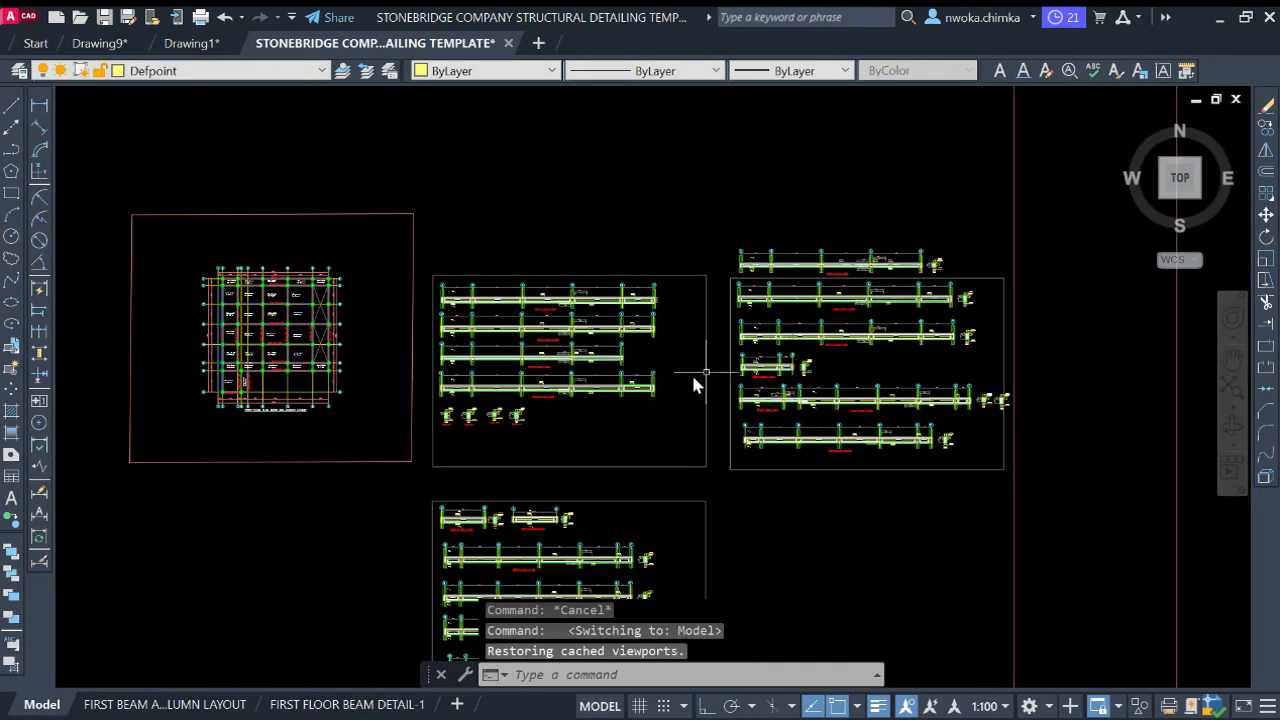
scroll(656, 282, "up", 2)
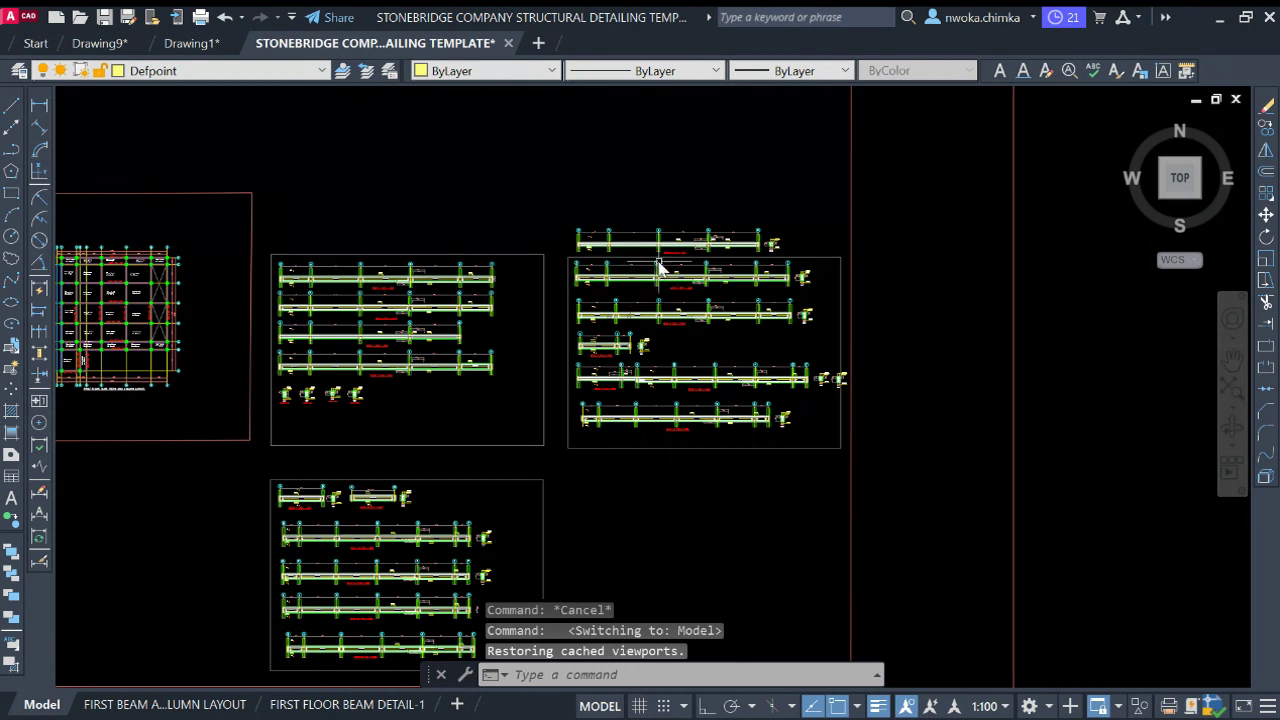
left_click(347, 704)
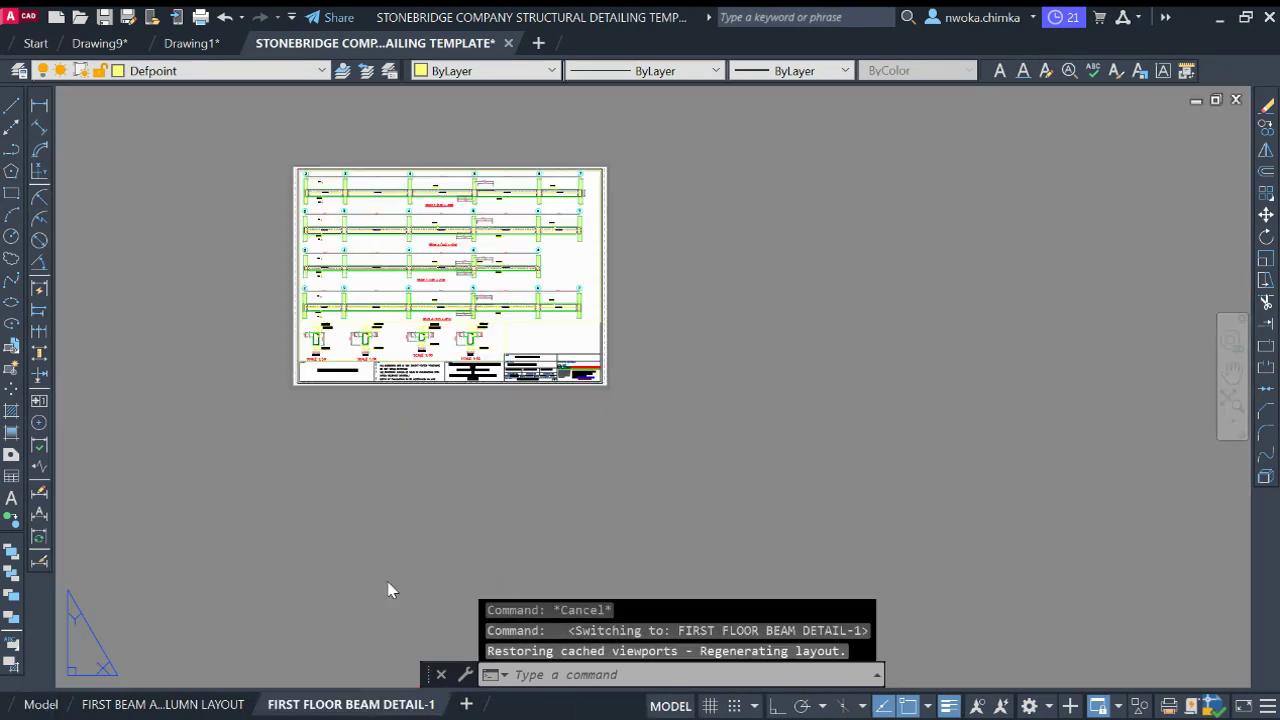
scroll(450, 205, "up", 6)
scroll(496, 238, "down", 2)
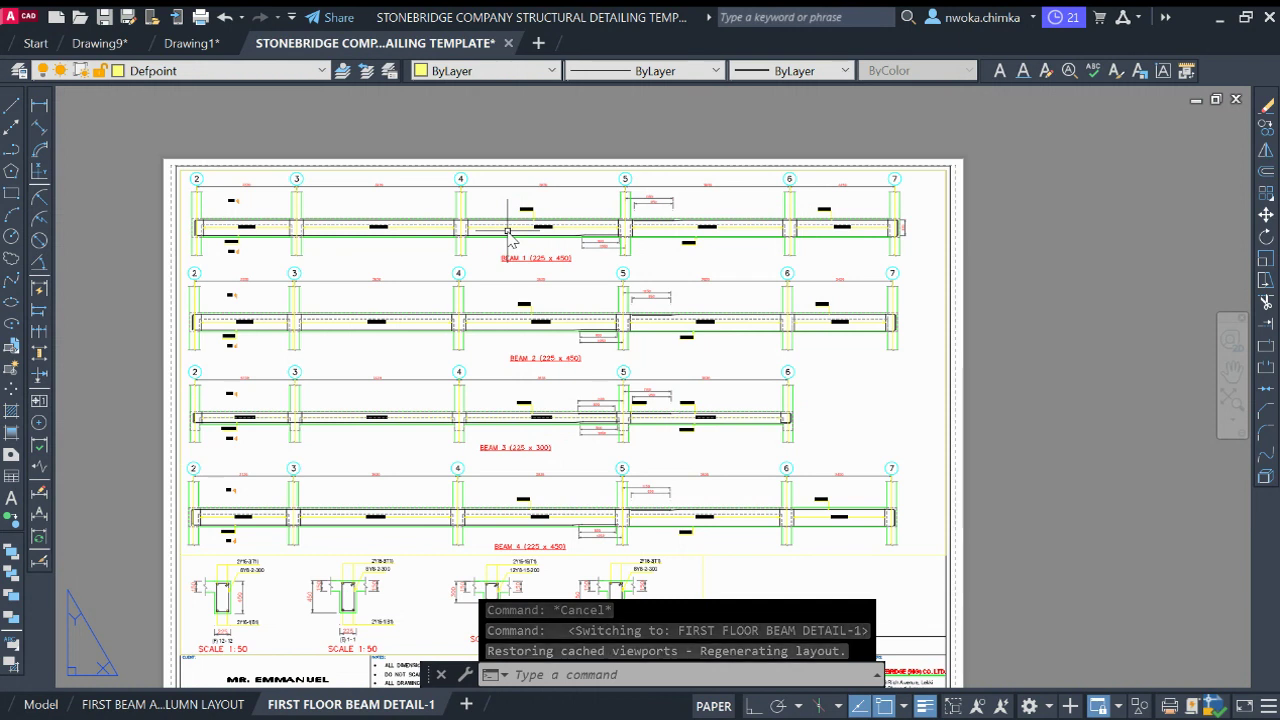
scroll(446, 280, "down", 4)
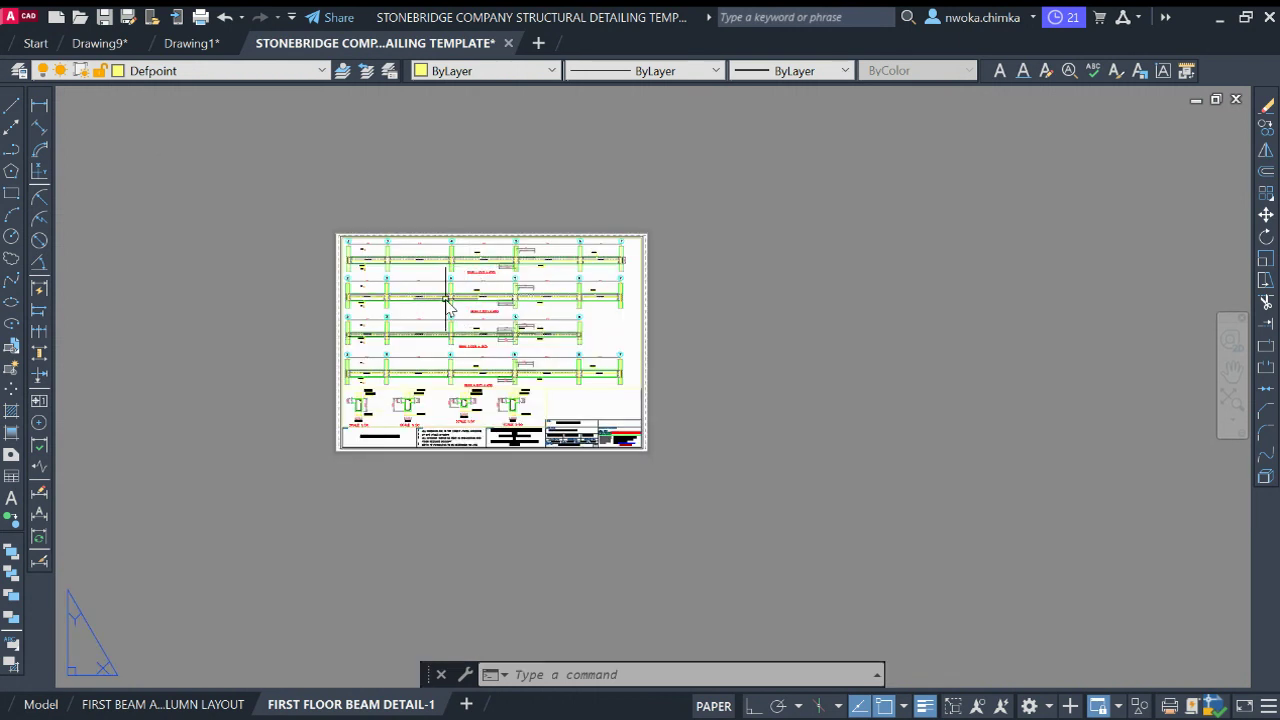
Examine the remaining framed beam details in model space and compare their arrangement with the FIRST FLOOR BEAM DETAIL-1 sheet
left_click(55, 703)
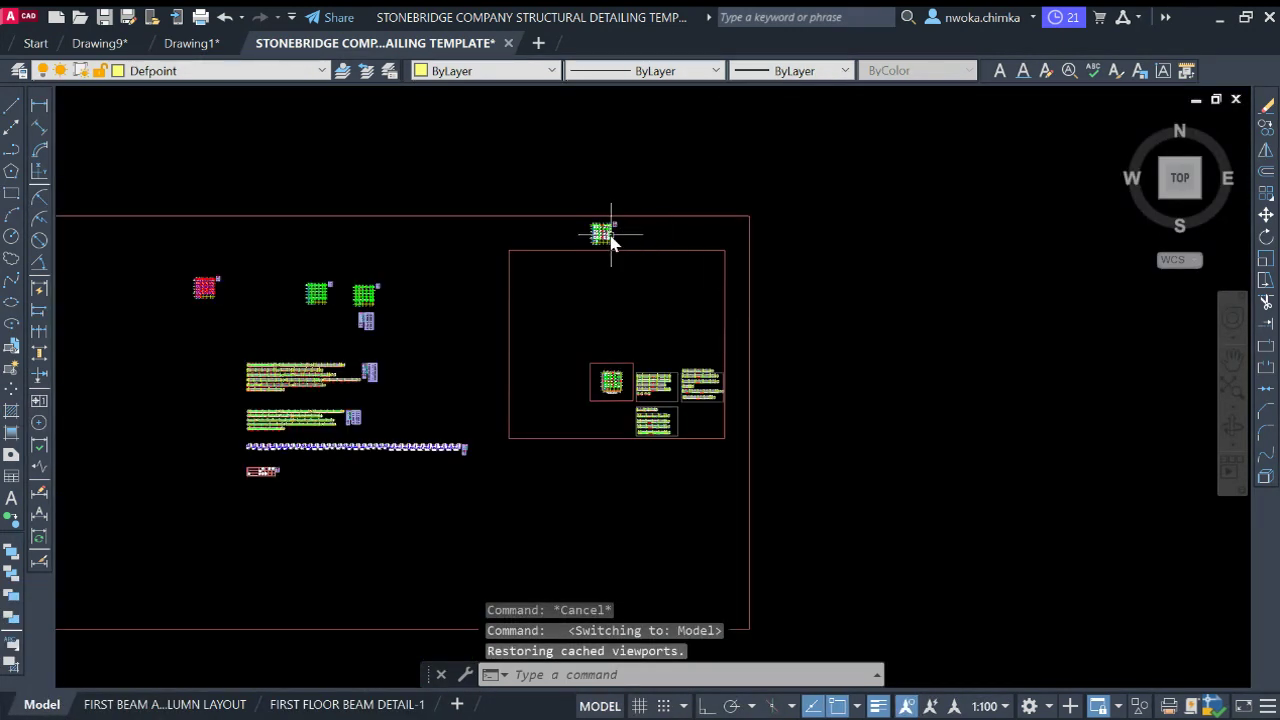
scroll(688, 398, "up", 4)
scroll(635, 402, "up", 4)
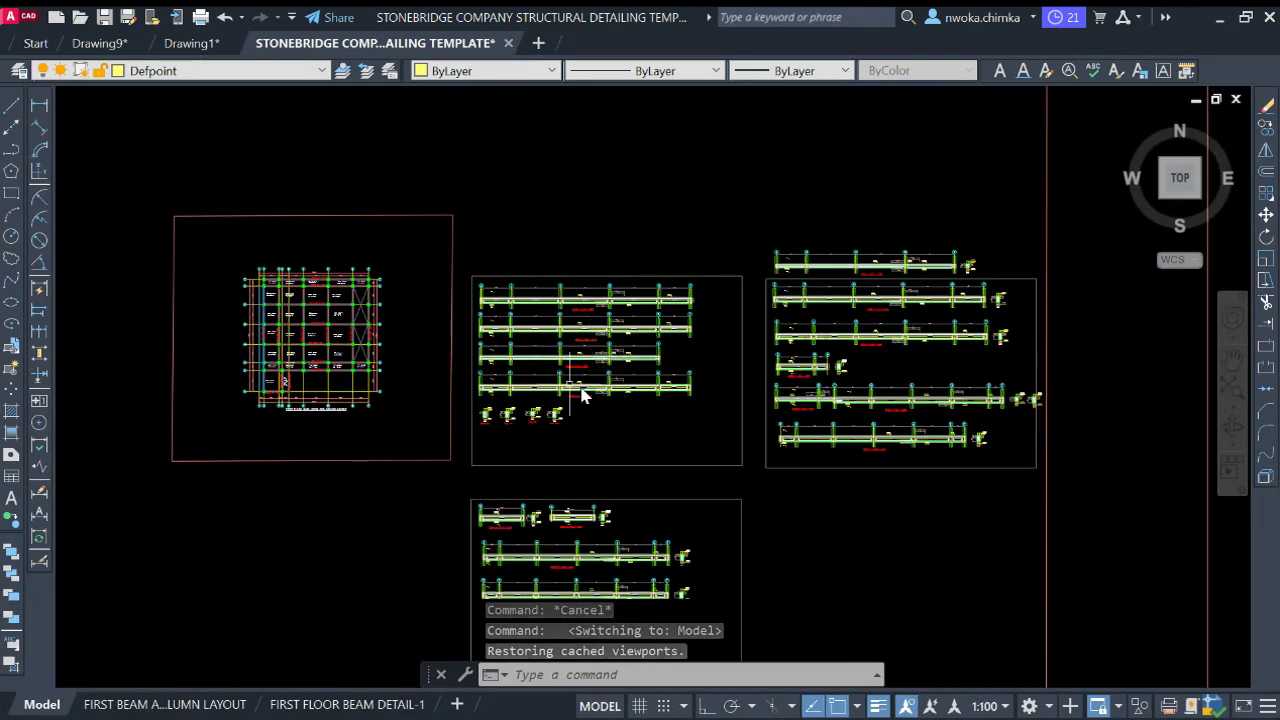
scroll(597, 334, "down", 2)
scroll(785, 300, "up", 4)
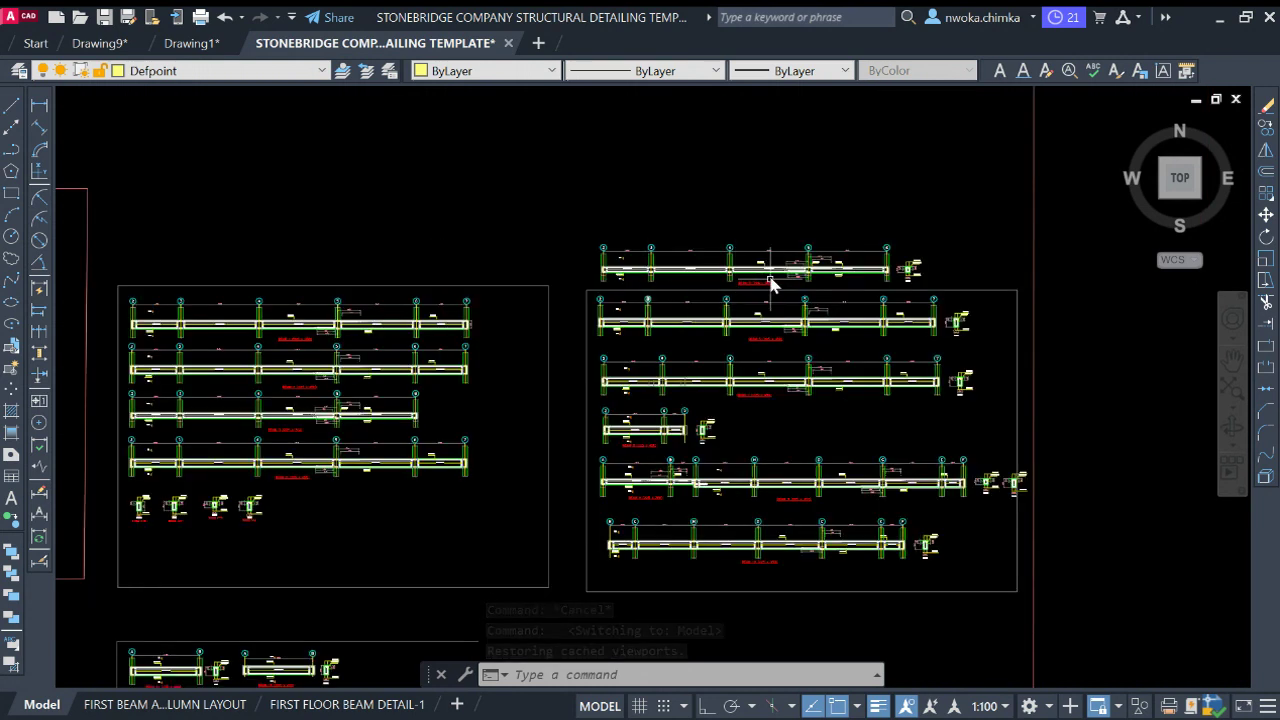
scroll(910, 322, "down", 2)
scroll(895, 320, "down", 2)
scroll(676, 492, "up", 2)
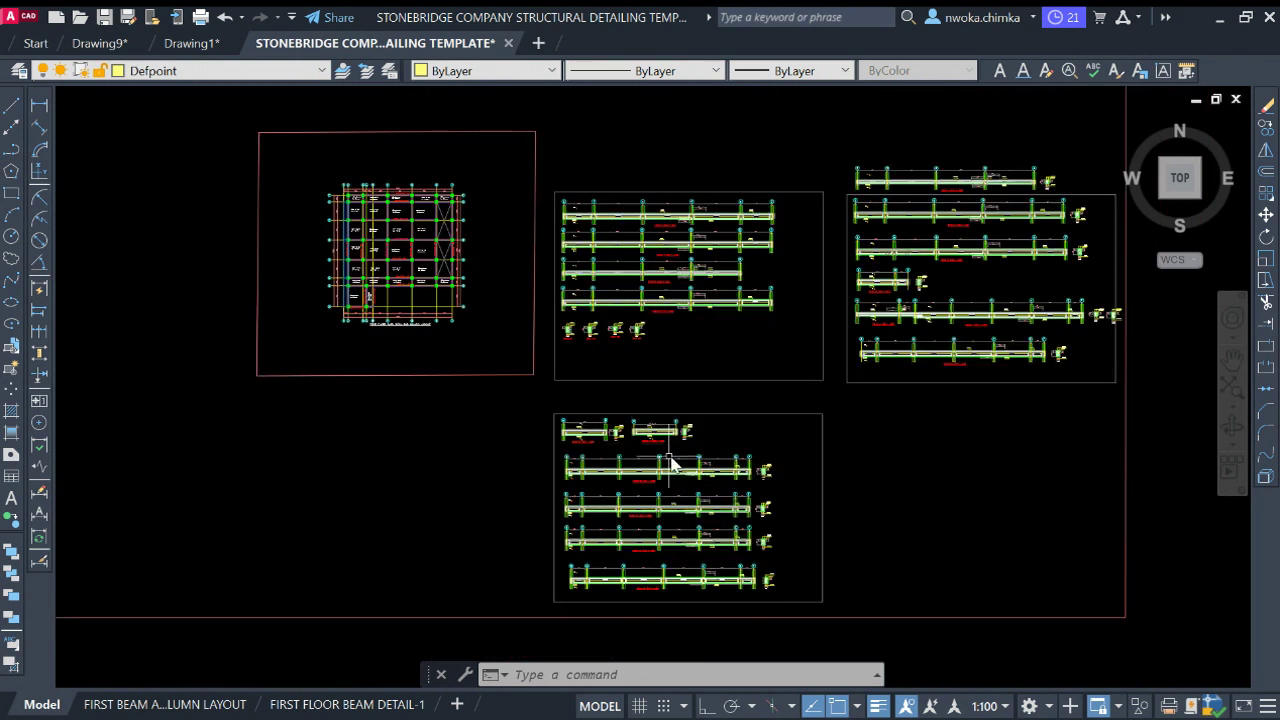
left_click(347, 704)
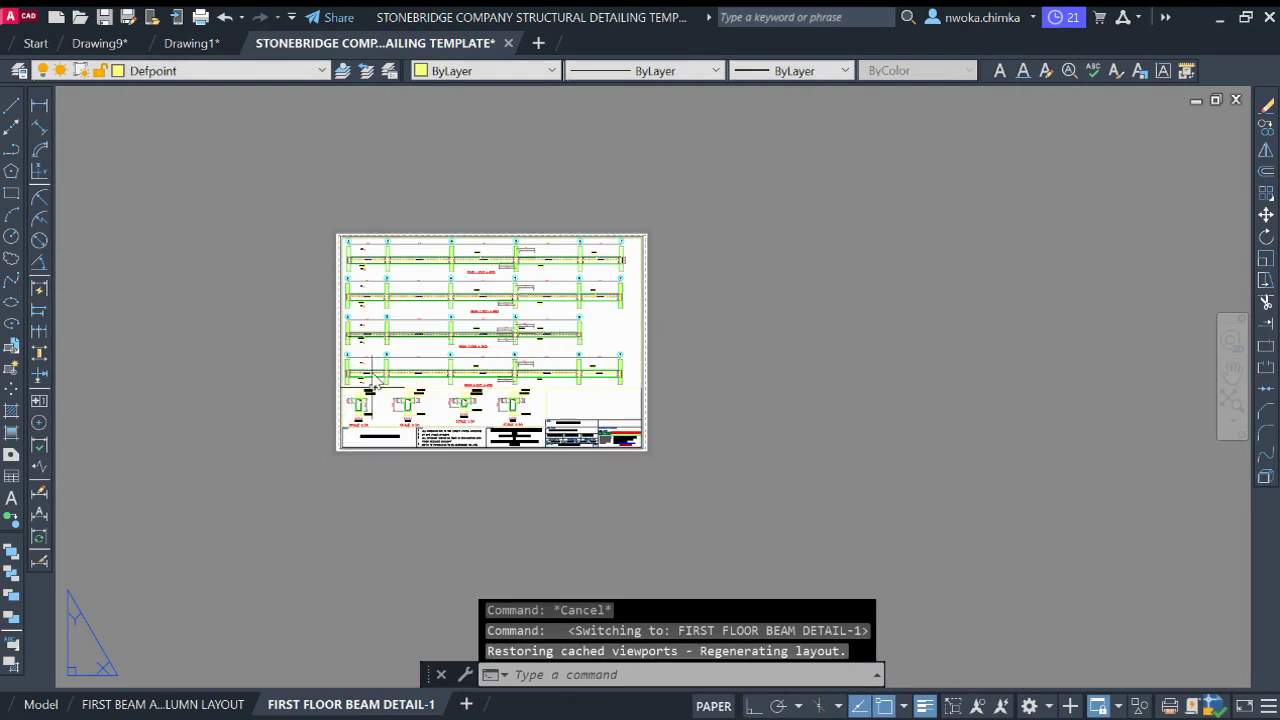
scroll(414, 396, "up", 2)
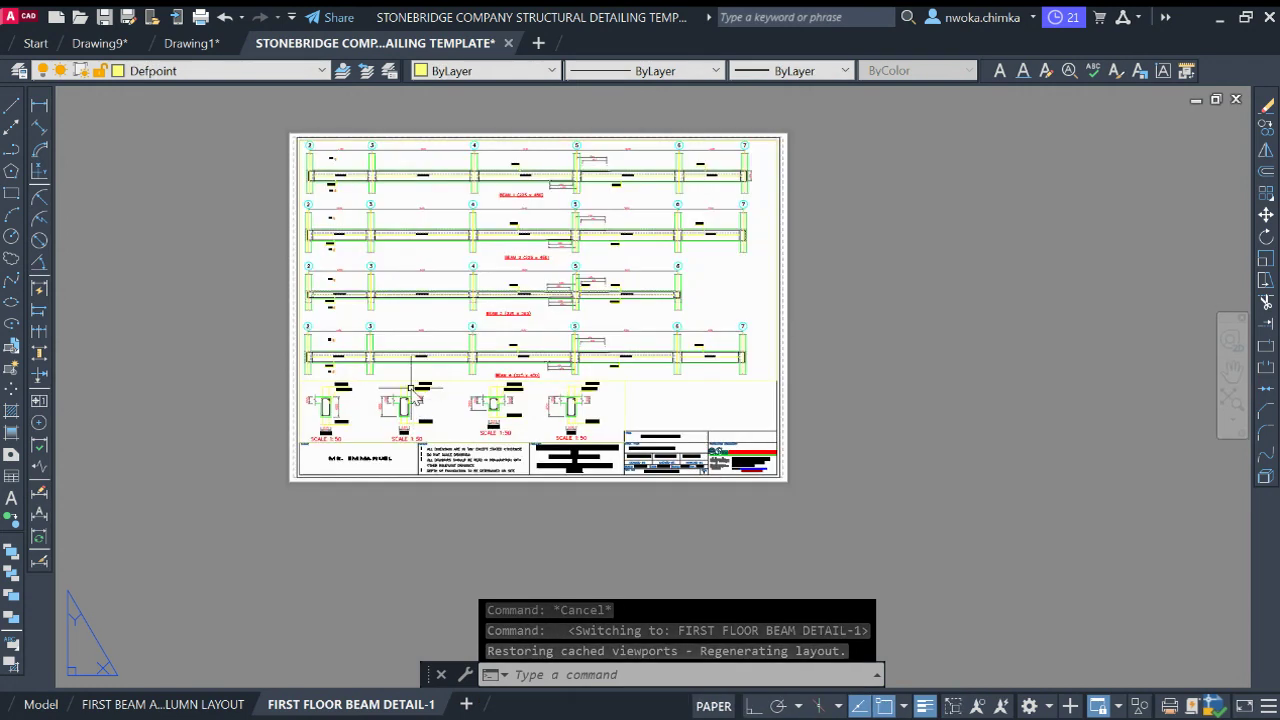
middle_click_drag(382, 180, 369, 214)
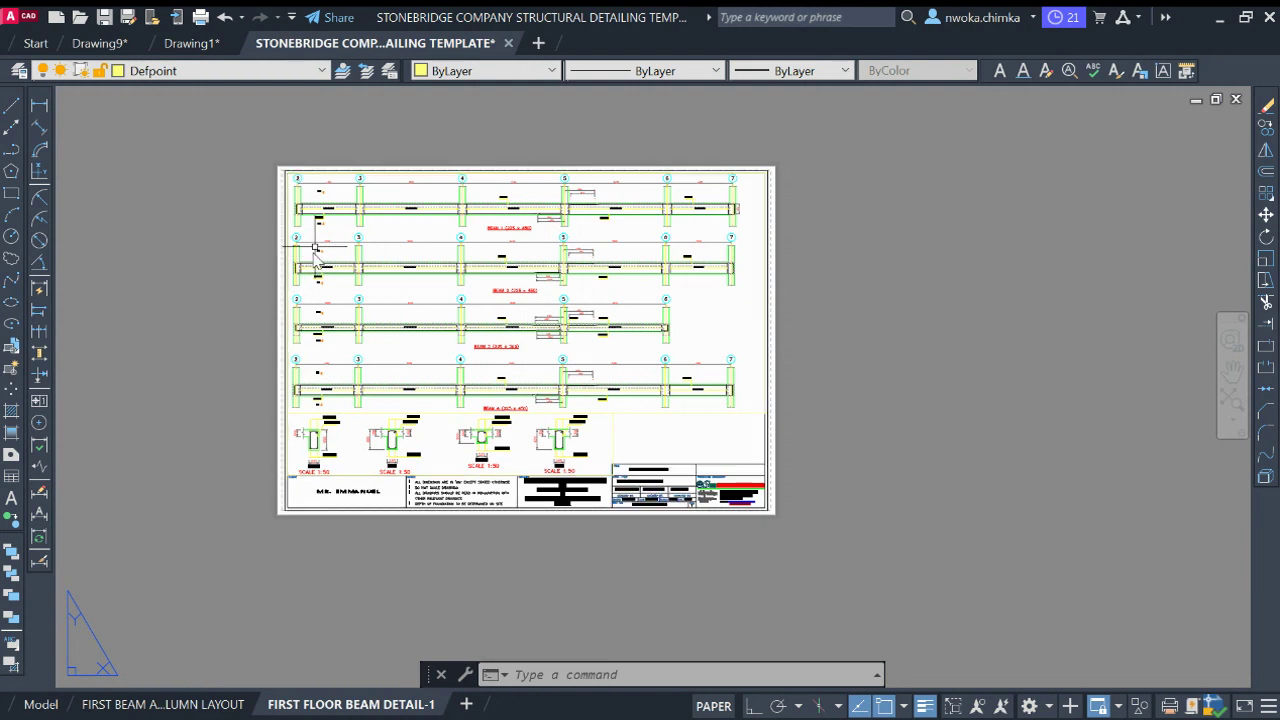
Check the FIRST BEAM AND COLUMN LAYOUT sheet and the FIRST FLOOR BEAM DETAIL-1 sheet alongside their source drawings in model space
left_click(41, 704)
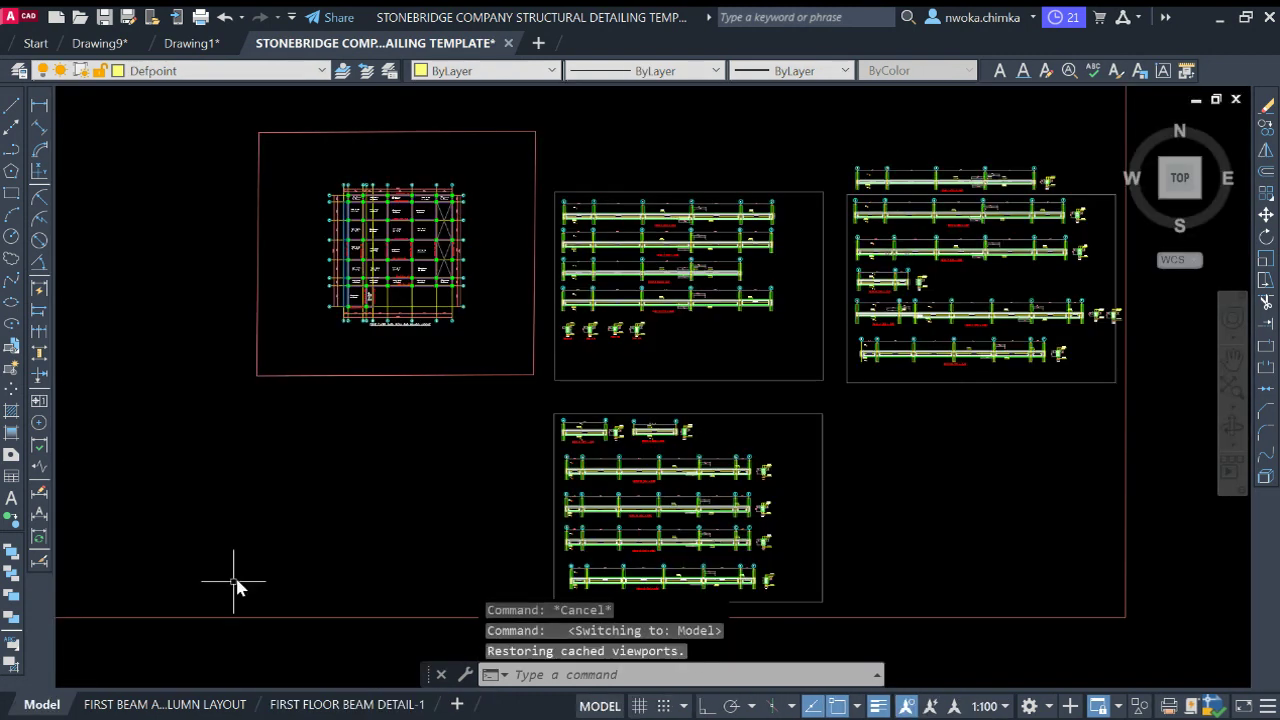
left_click(330, 704)
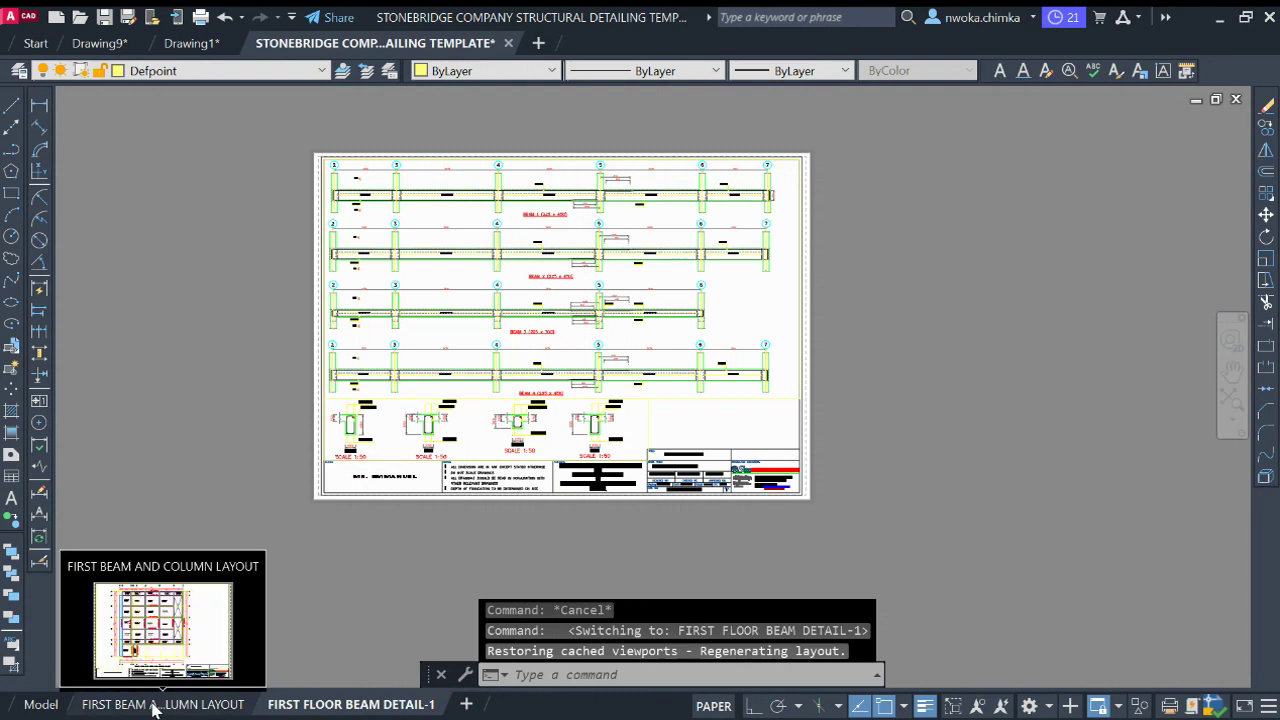
left_click(155, 706)
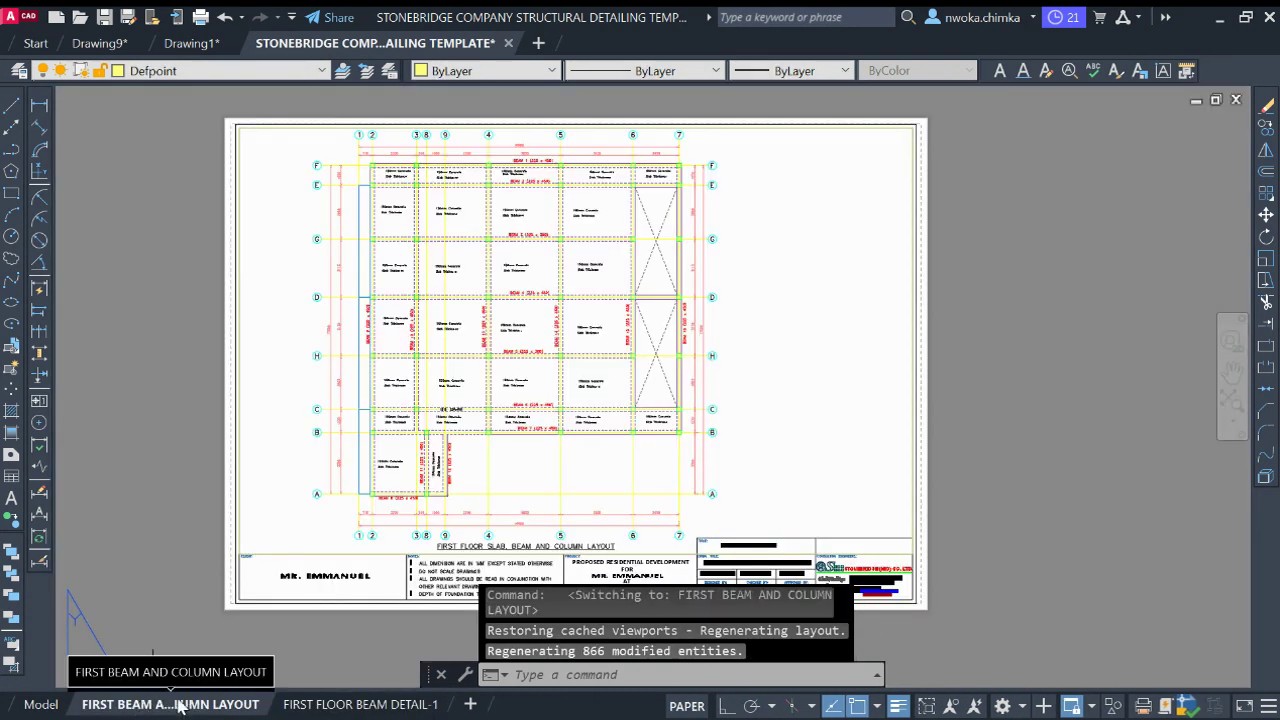
left_click(340, 706)
scroll(560, 440, "up", 4)
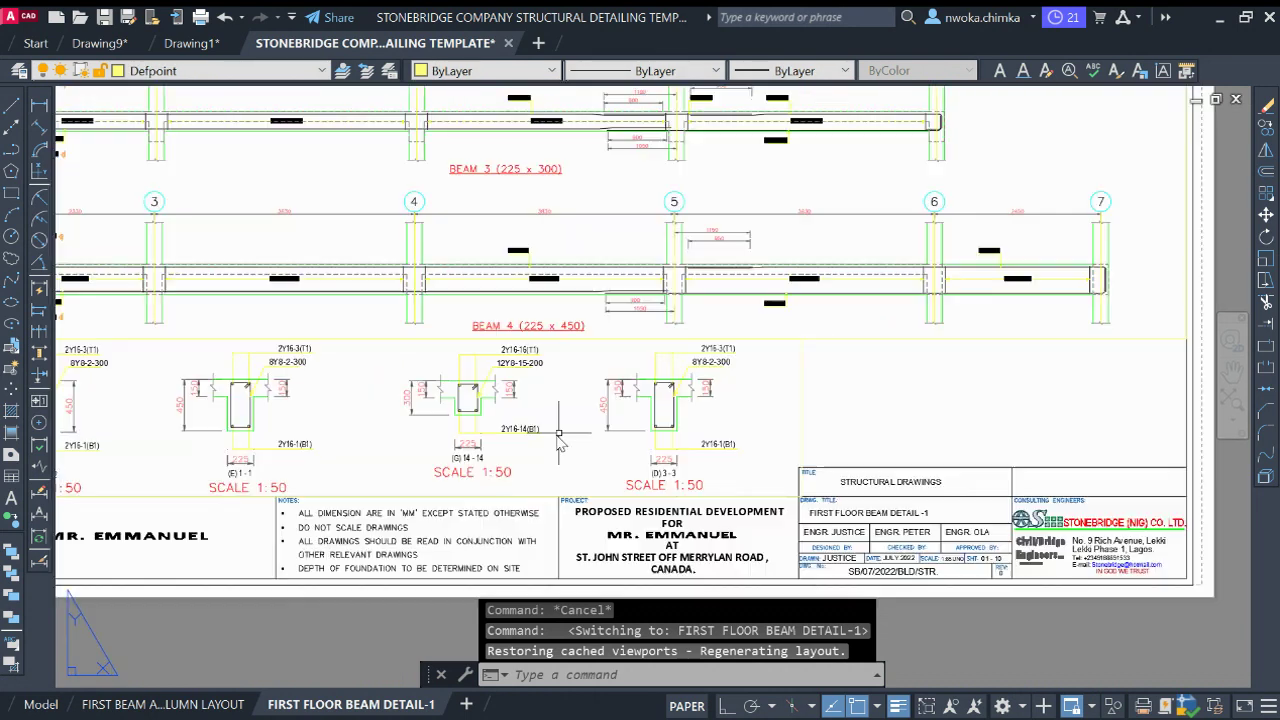
scroll(600, 420, "down", 4)
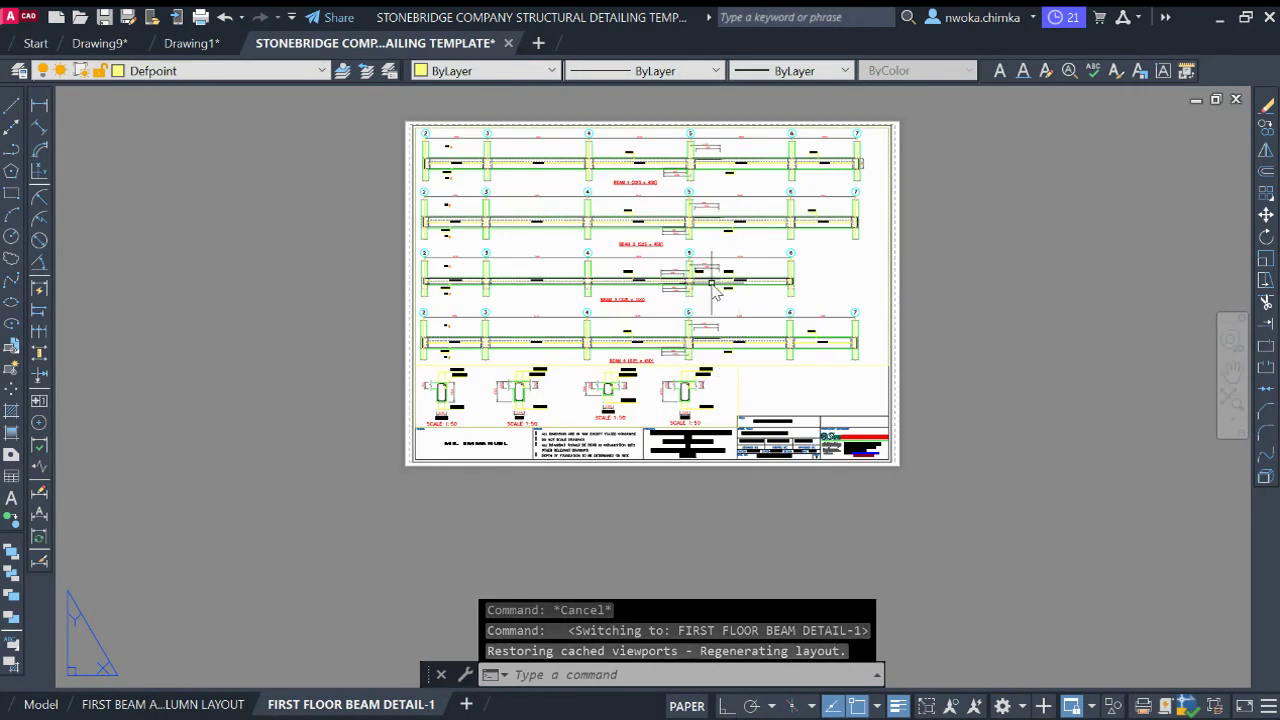
Examine the first floor slab, beam and column layout in model space, including its beam labels and gridlines
left_click(36, 706)
scroll(706, 411, "down", 5)
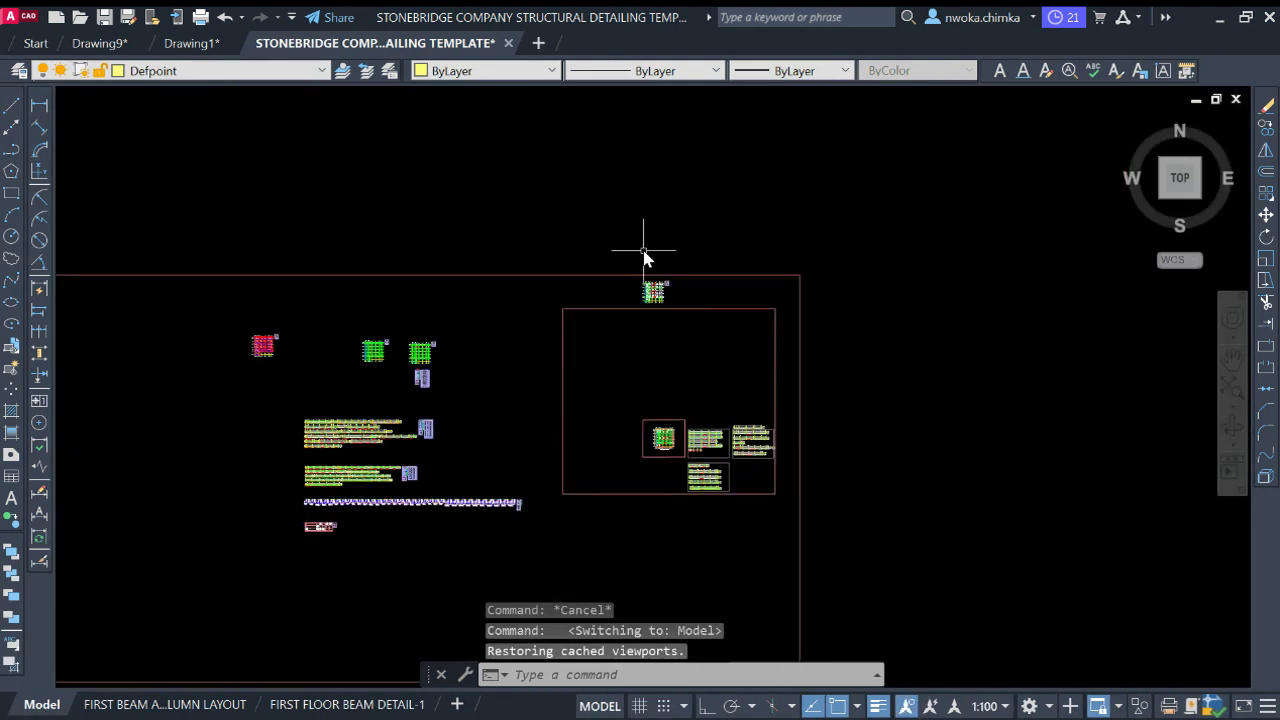
scroll(645, 258, "up", 10)
scroll(655, 232, "down", 5)
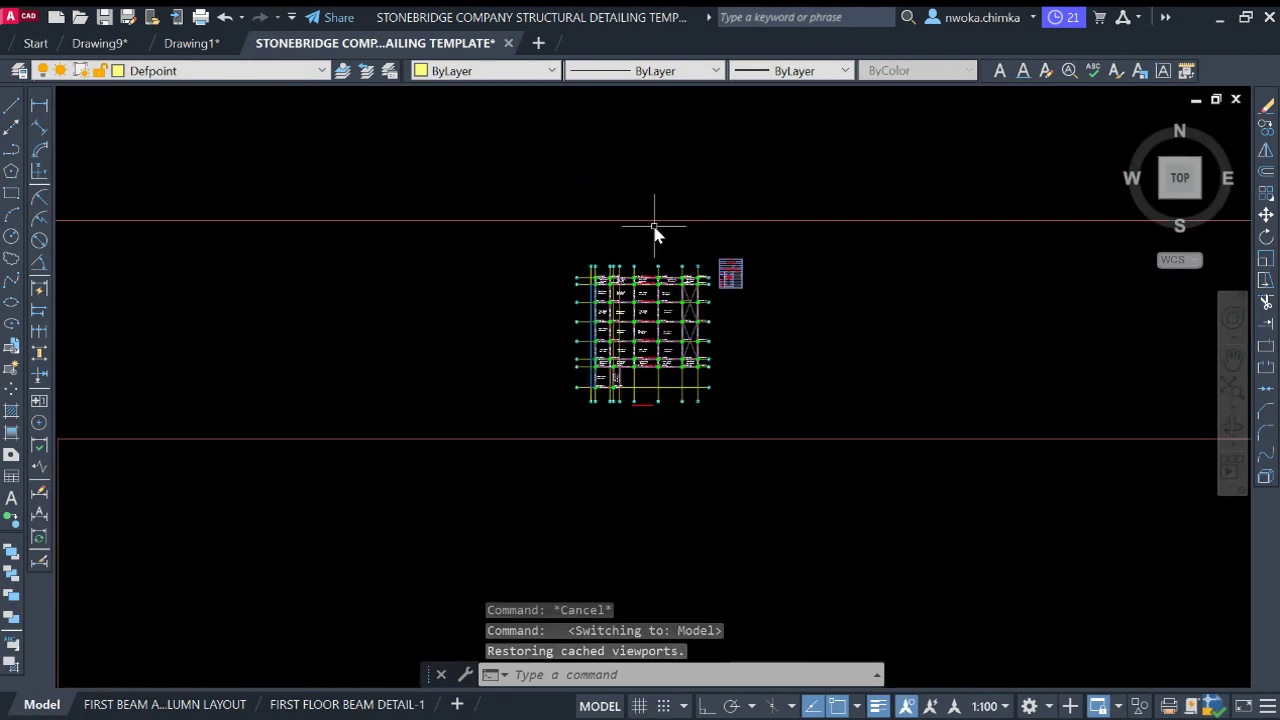
scroll(617, 280, "down", 4)
scroll(594, 354, "up", 8)
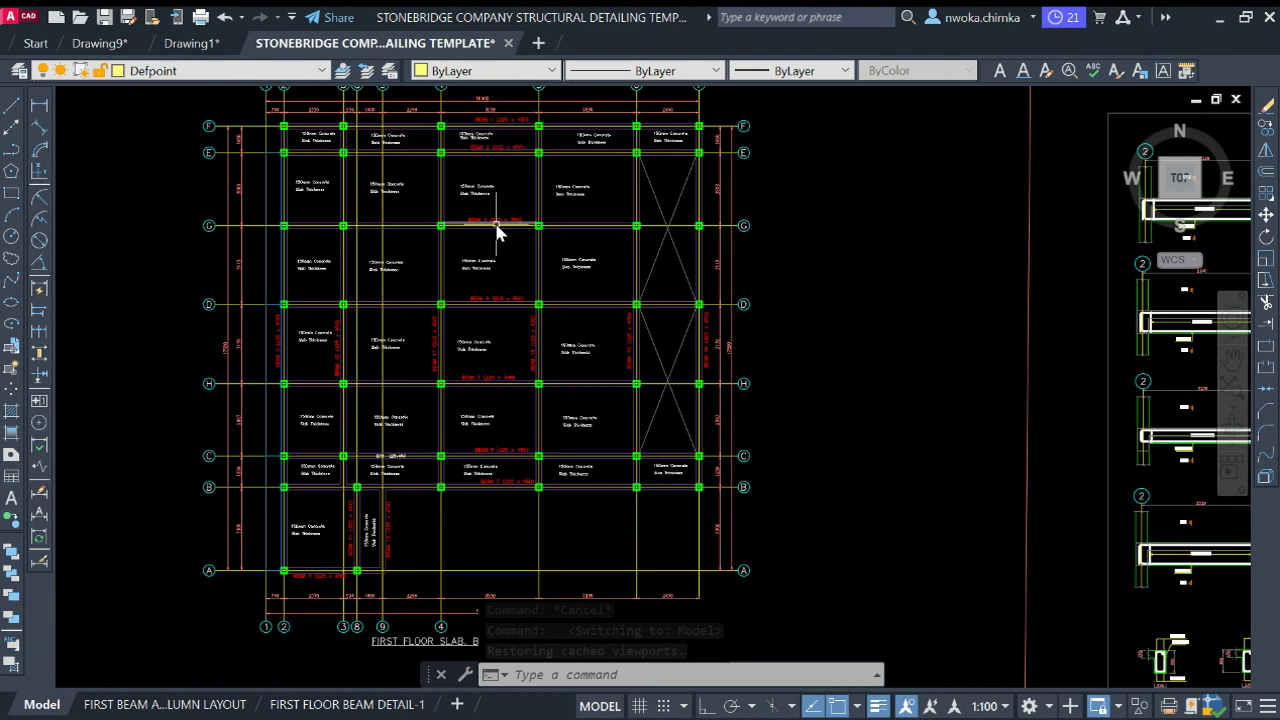
scroll(451, 155, "up", 6)
scroll(584, 270, "down", 4)
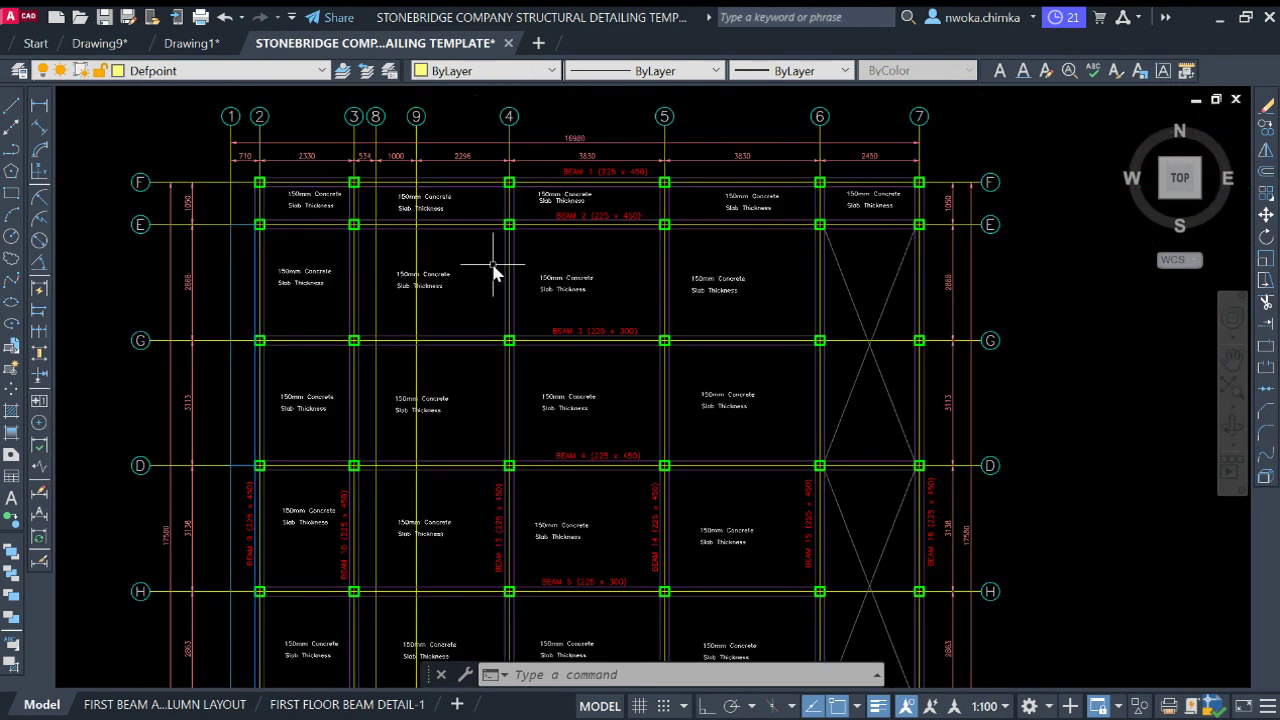
scroll(660, 286, "down", 2)
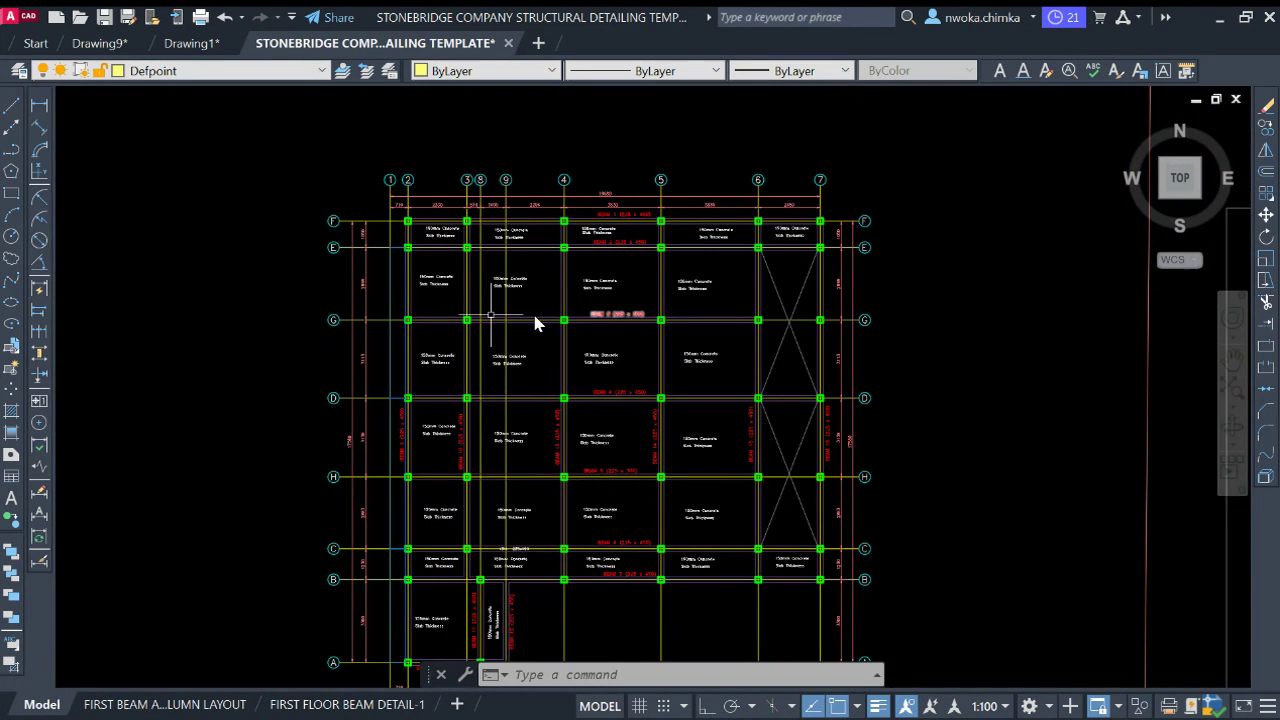
scroll(727, 302, "down", 6)
scroll(727, 317, "up", 2)
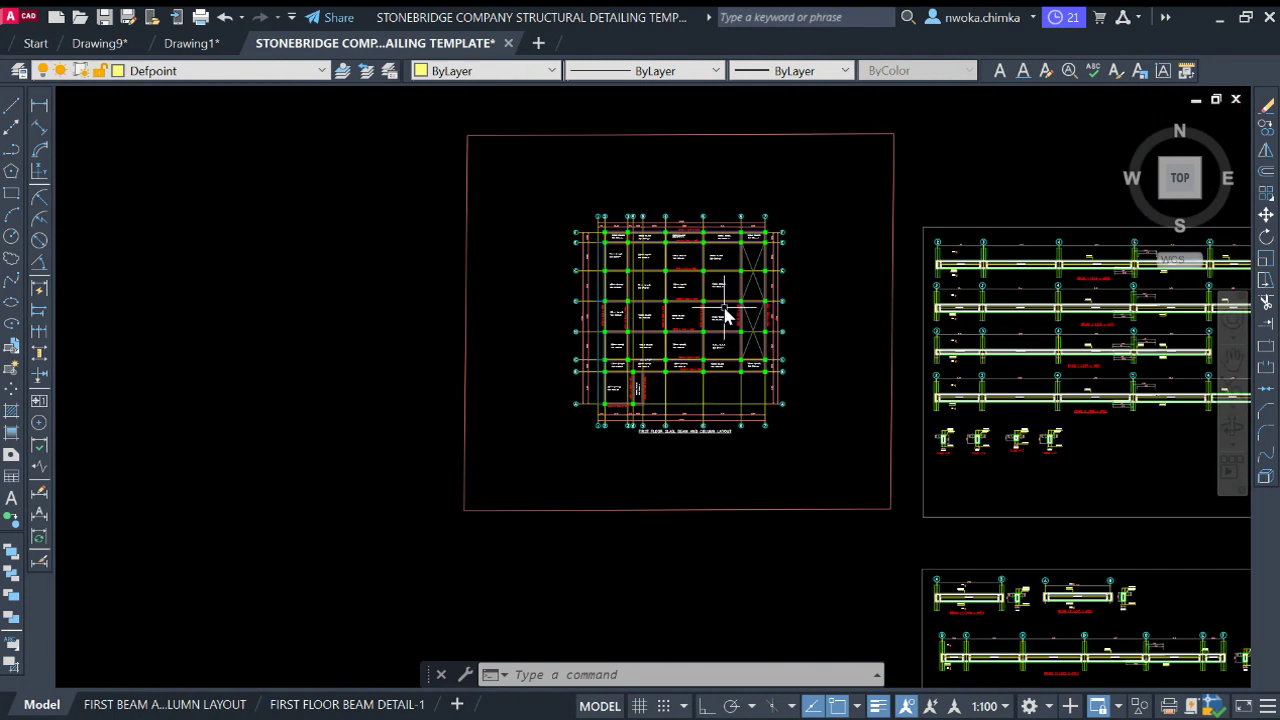
scroll(710, 295, "up", 4)
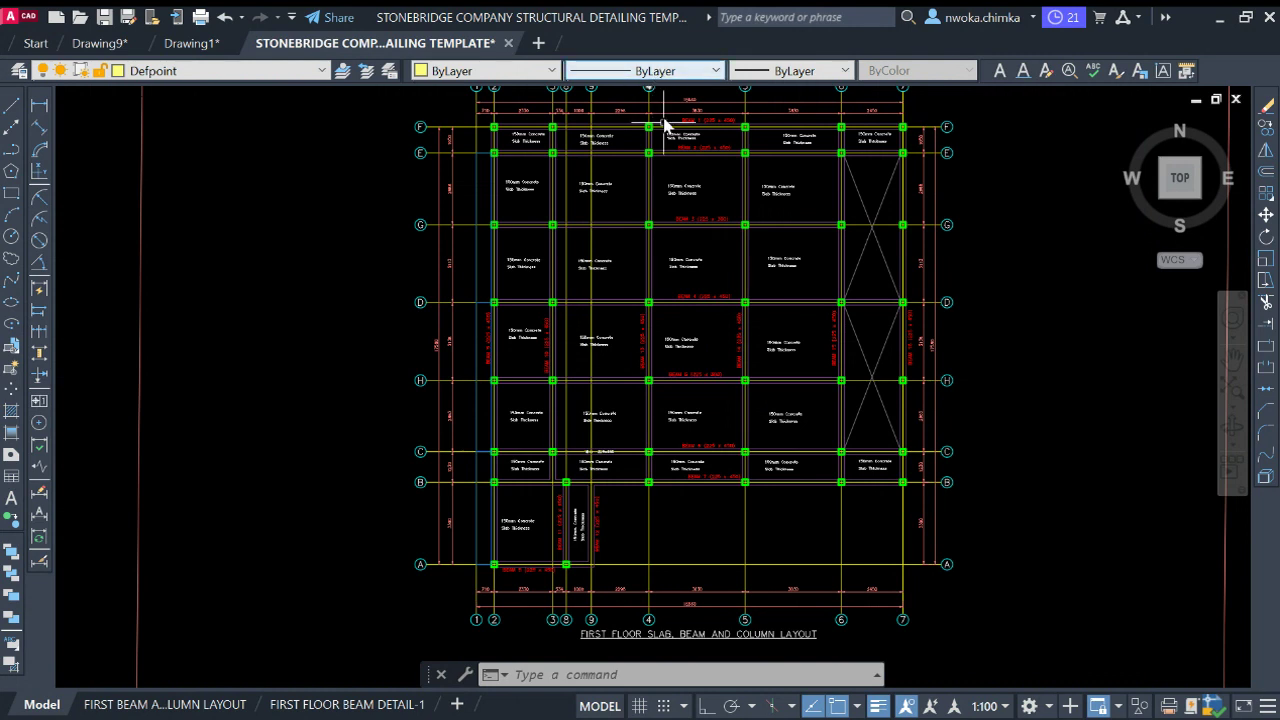
scroll(651, 214, "down", 3)
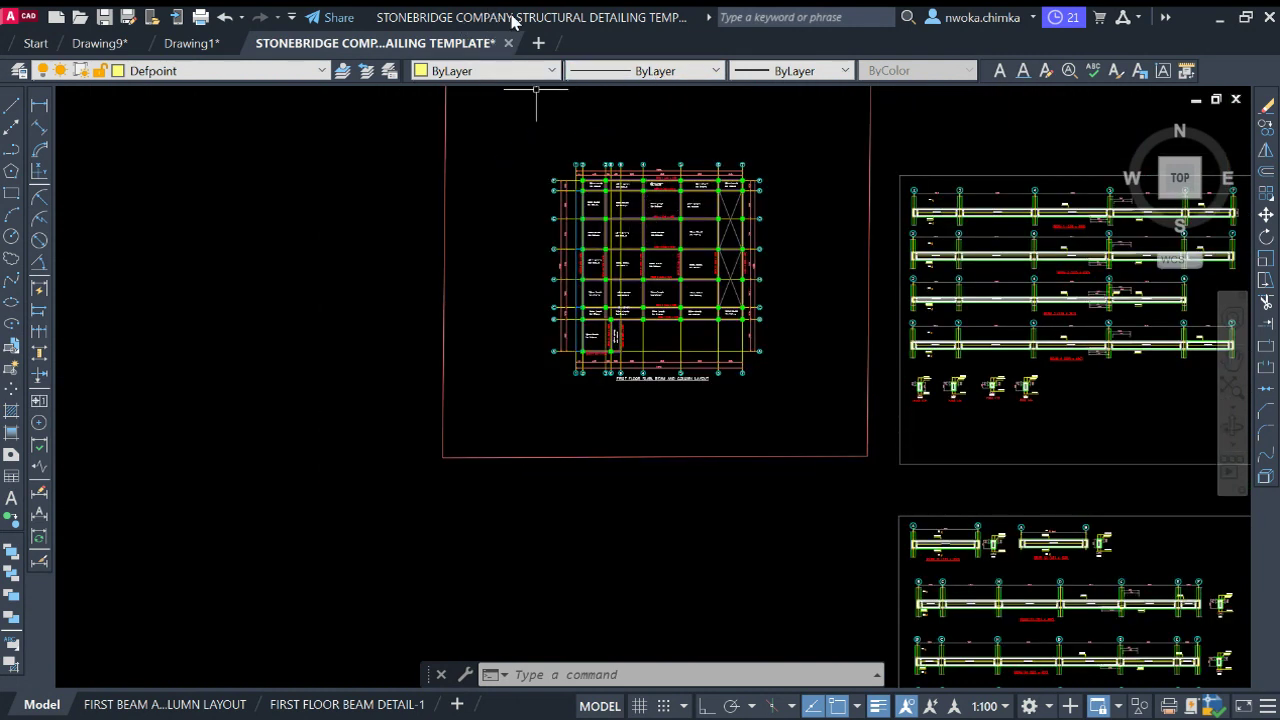
Review the framed floor layout plan together with the three framed groups of beam details beside it in model space
middle_click_drag(642, 141, 556, 185)
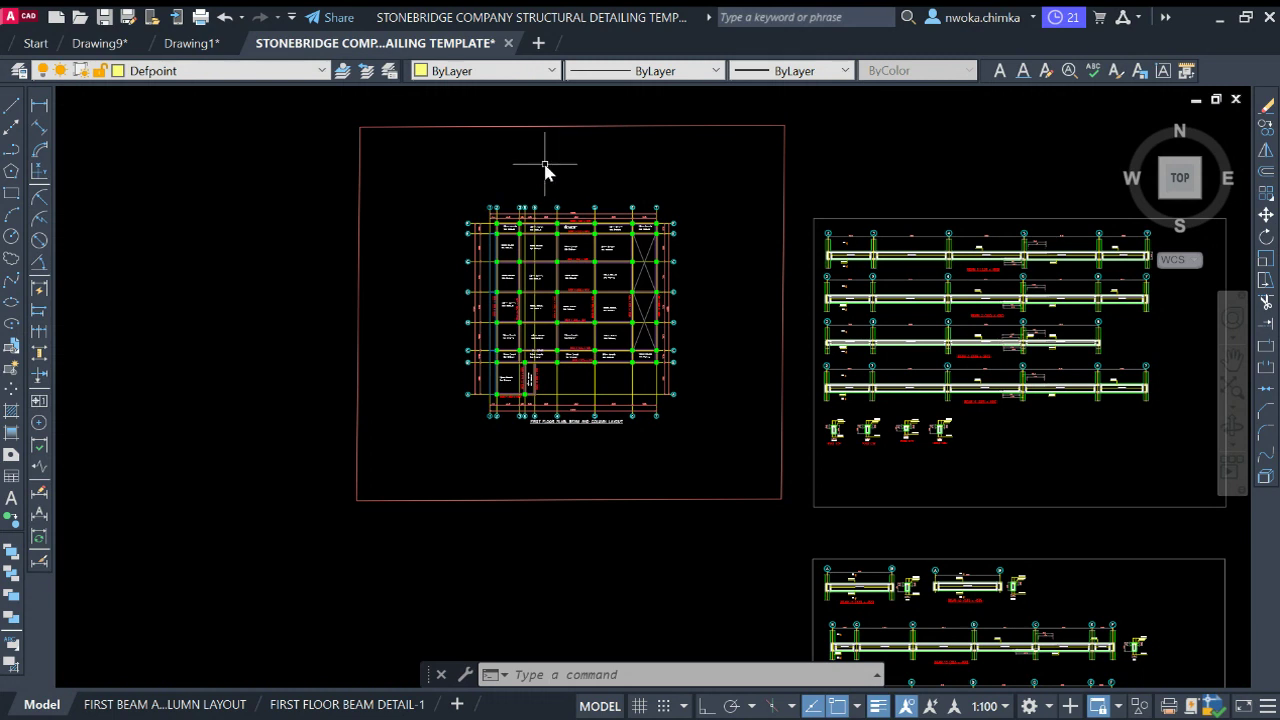
scroll(571, 200, "down", 2)
middle_click_drag(611, 206, 590, 240)
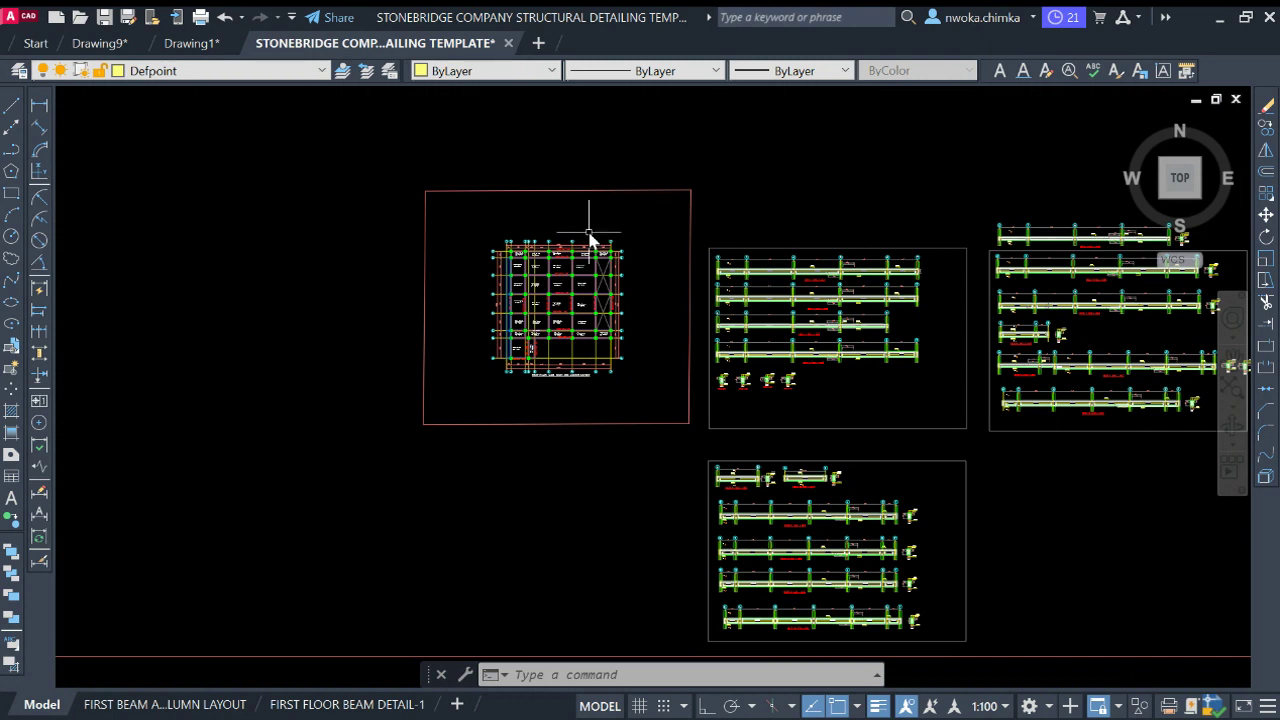
scroll(590, 240, "up", 4)
scroll(540, 250, "down", 2)
scroll(510, 285, "up", 2)
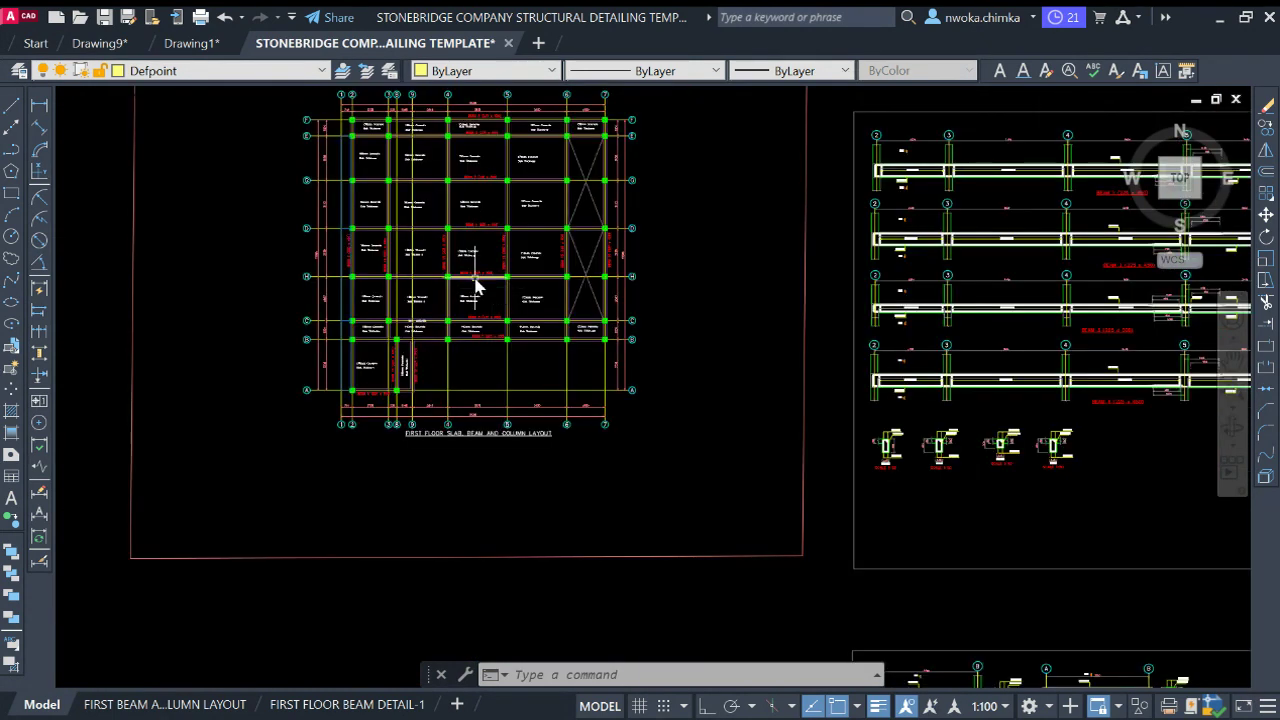
scroll(586, 257, "down", 3)
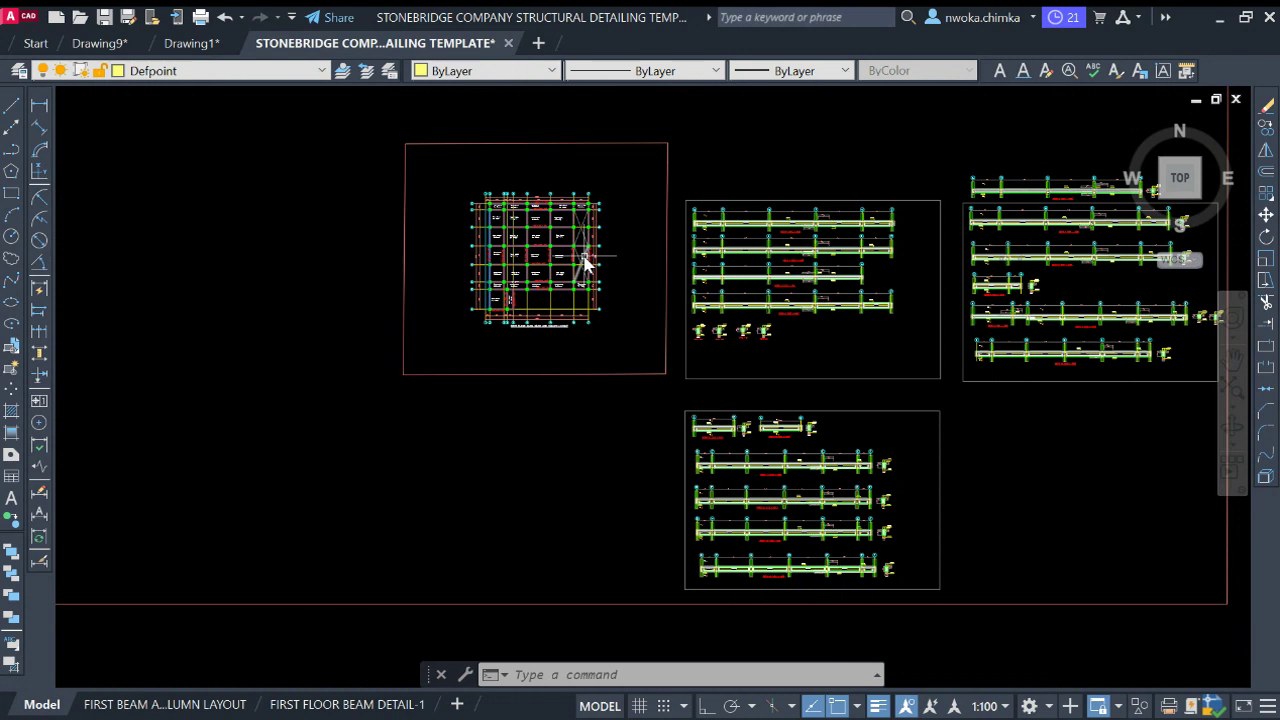
Survey the full set of drawings across model space and compare it with the framed first floor slab, beam and column layout
scroll(538, 235, "up", 1)
scroll(538, 235, "down", 7)
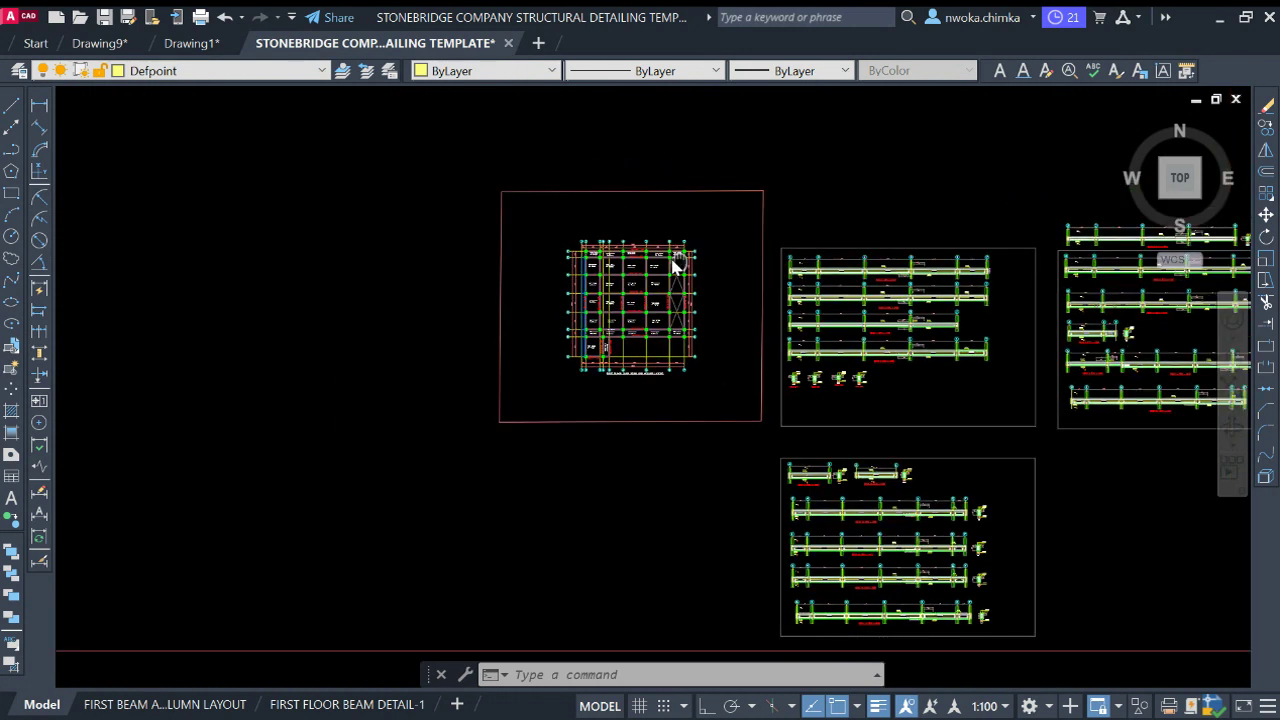
middle_click_drag(345, 214, 647, 303)
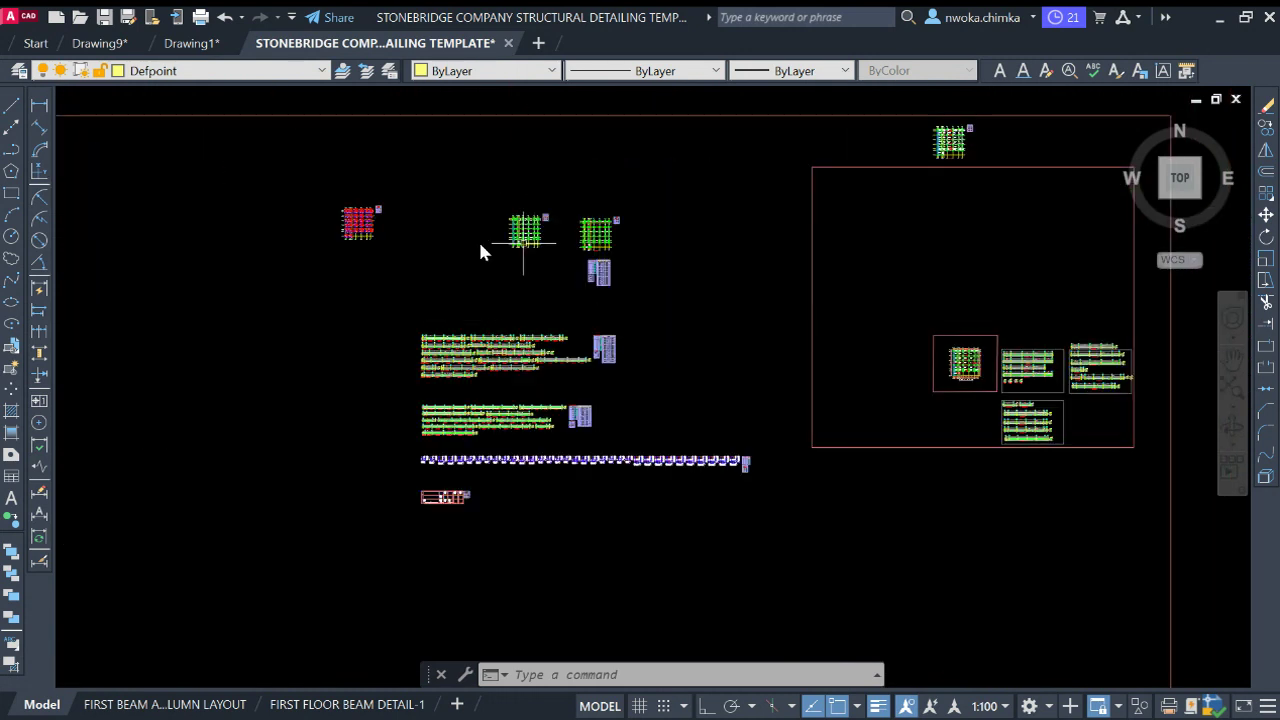
scroll(786, 294, "down", 4)
scroll(903, 323, "up", 4)
scroll(729, 289, "up", 6)
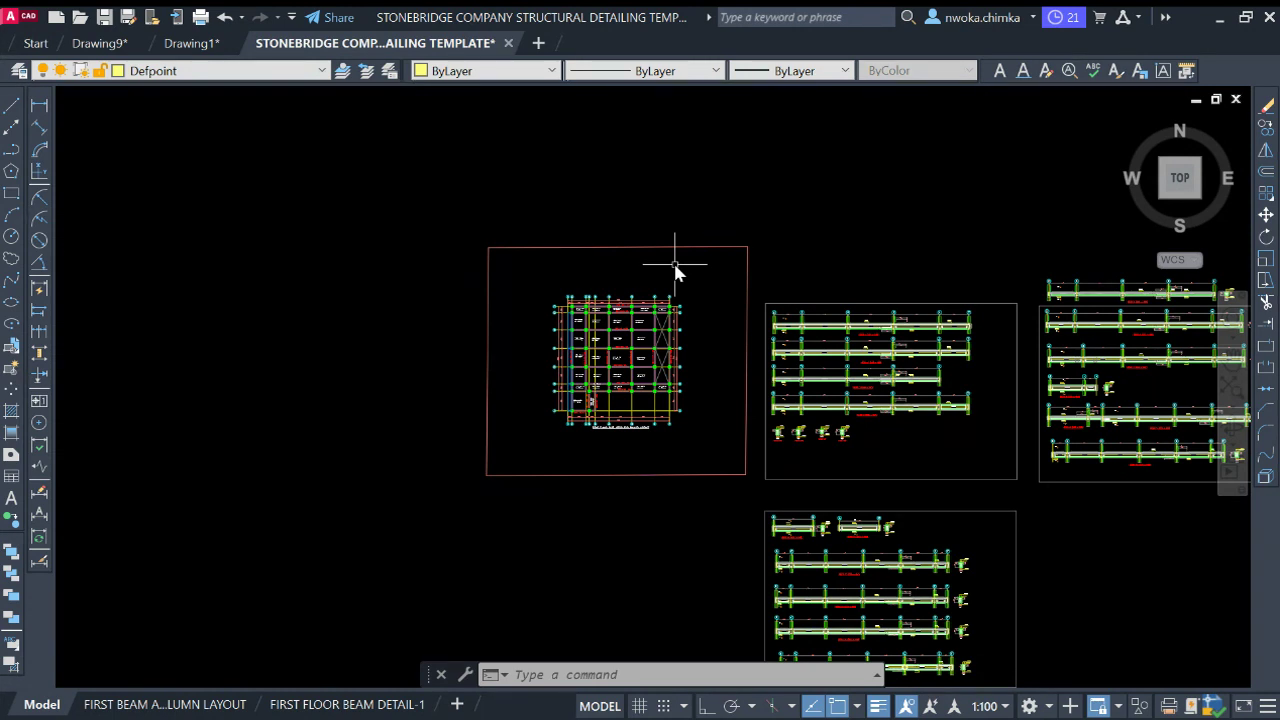
scroll(575, 340, "up", 2)
scroll(586, 309, "down", 2)
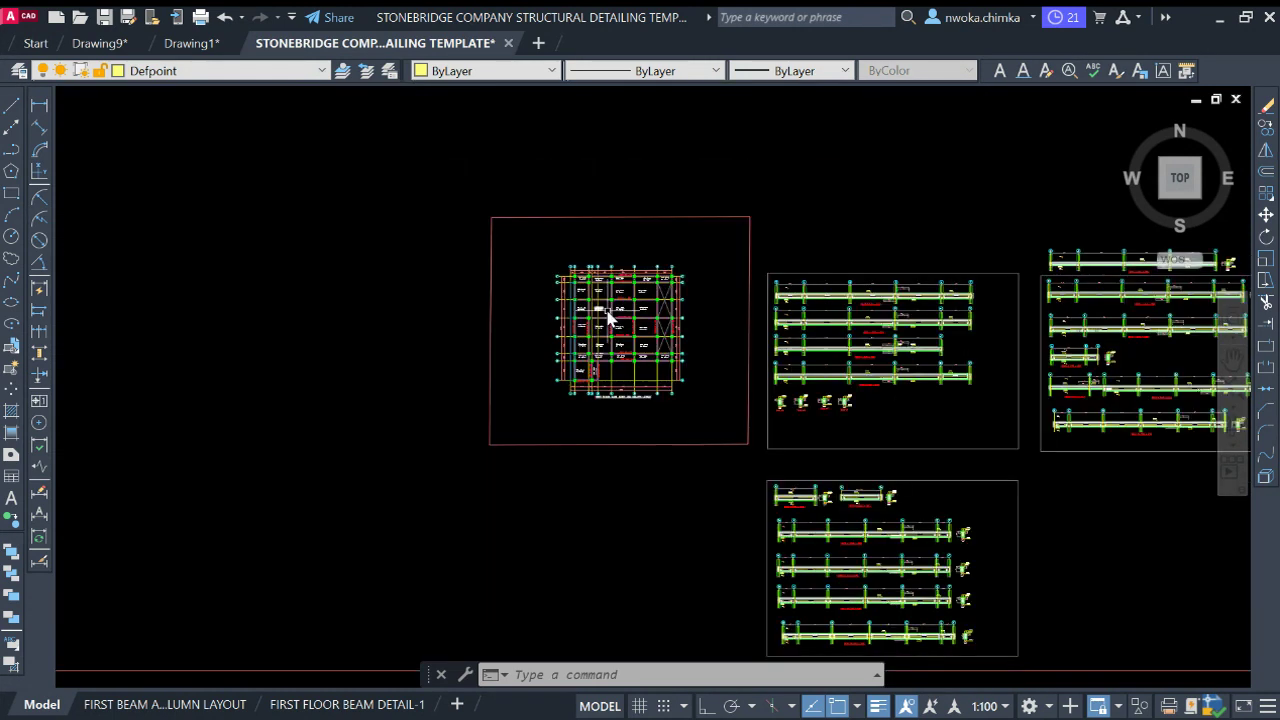
scroll(620, 300, "up", 2)
scroll(645, 290, "up", 2)
scroll(650, 300, "down", 5)
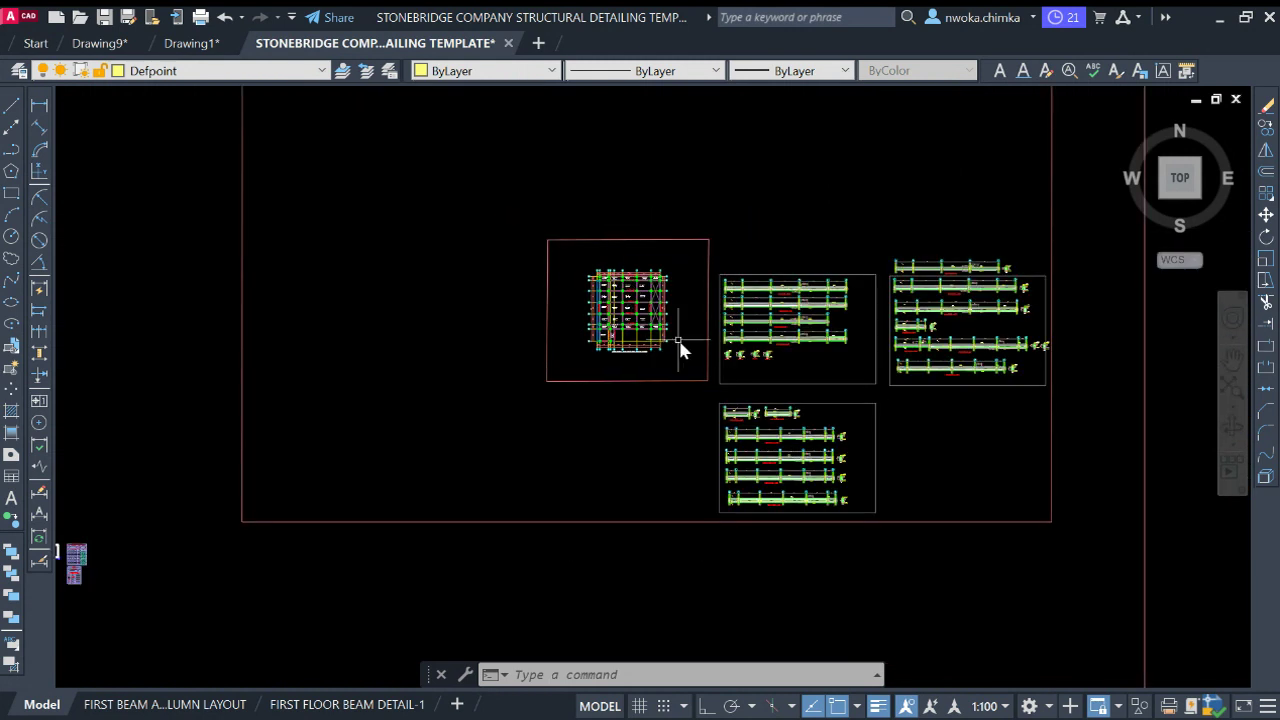
scroll(660, 320, "up", 6)
middle_click_drag(634, 291, 593, 327)
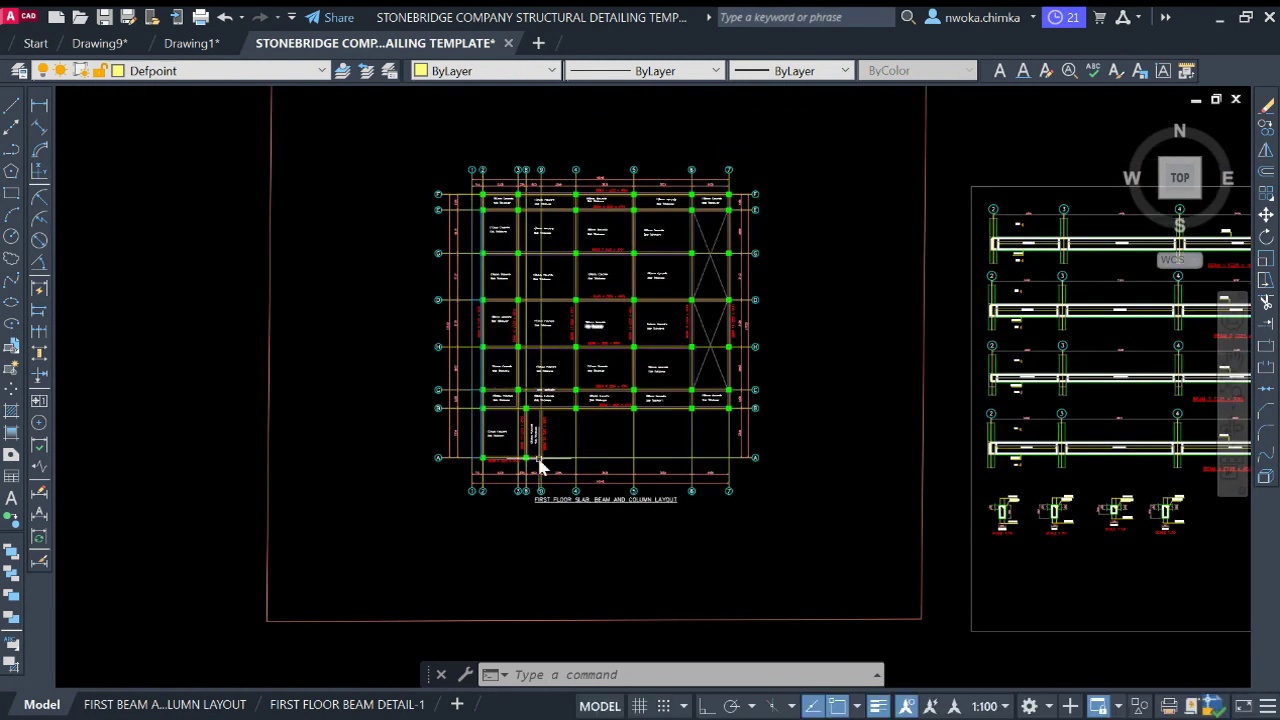